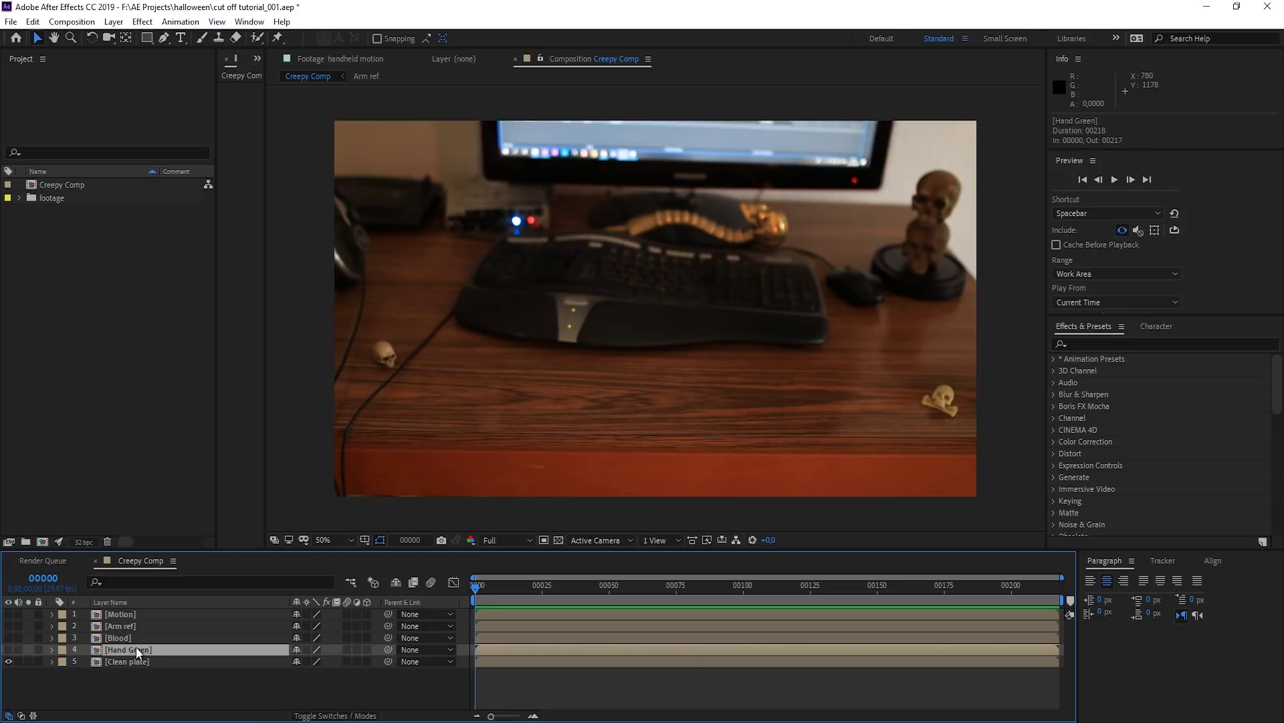
Step: Turn on the Hand Green layer and scrub through the green-sleeve arm footage
click(8, 649)
drag(476, 588, 892, 607)
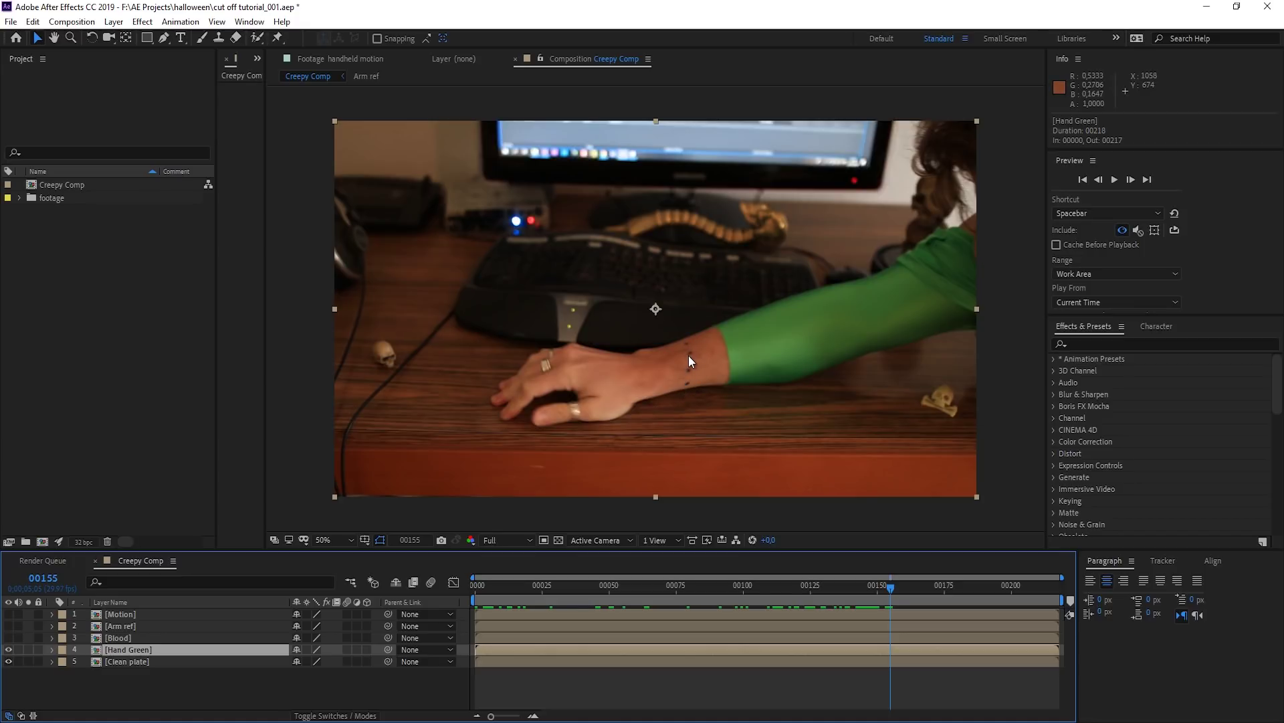
drag(865, 588, 820, 597)
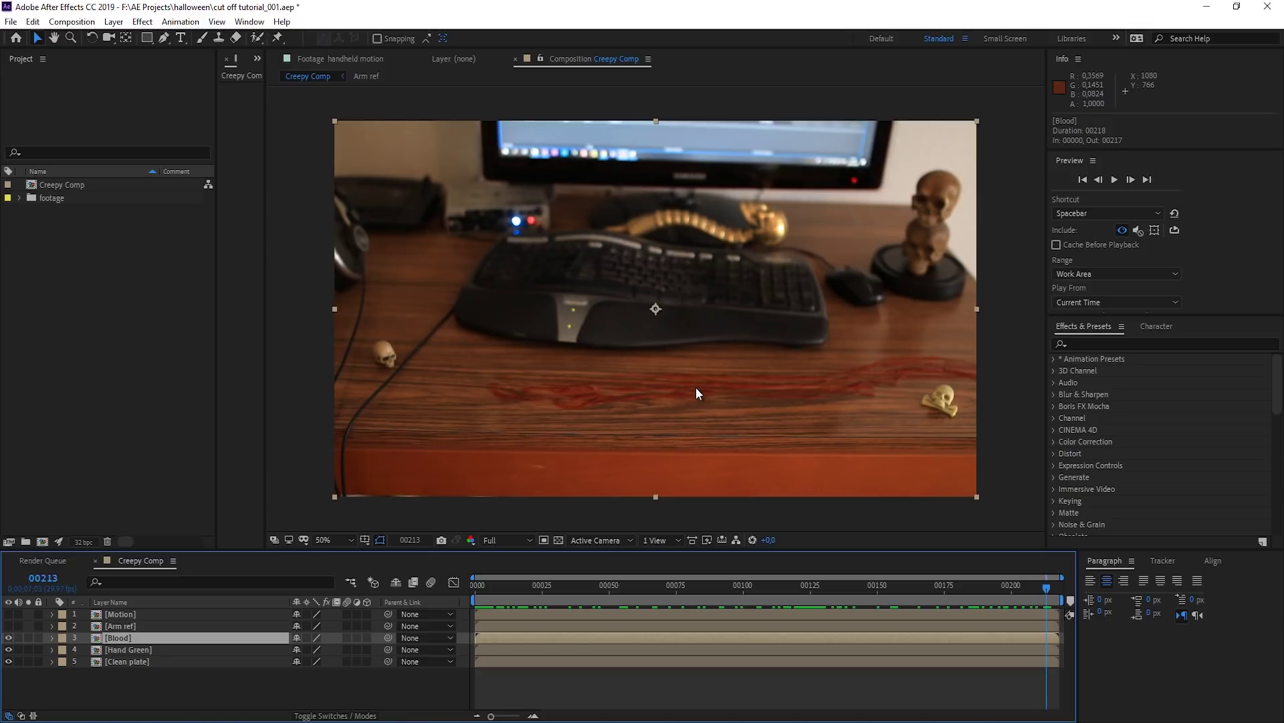
Step: Show the Arm ref and Motion layers and scrub through the composition to review their footage
click(9, 626)
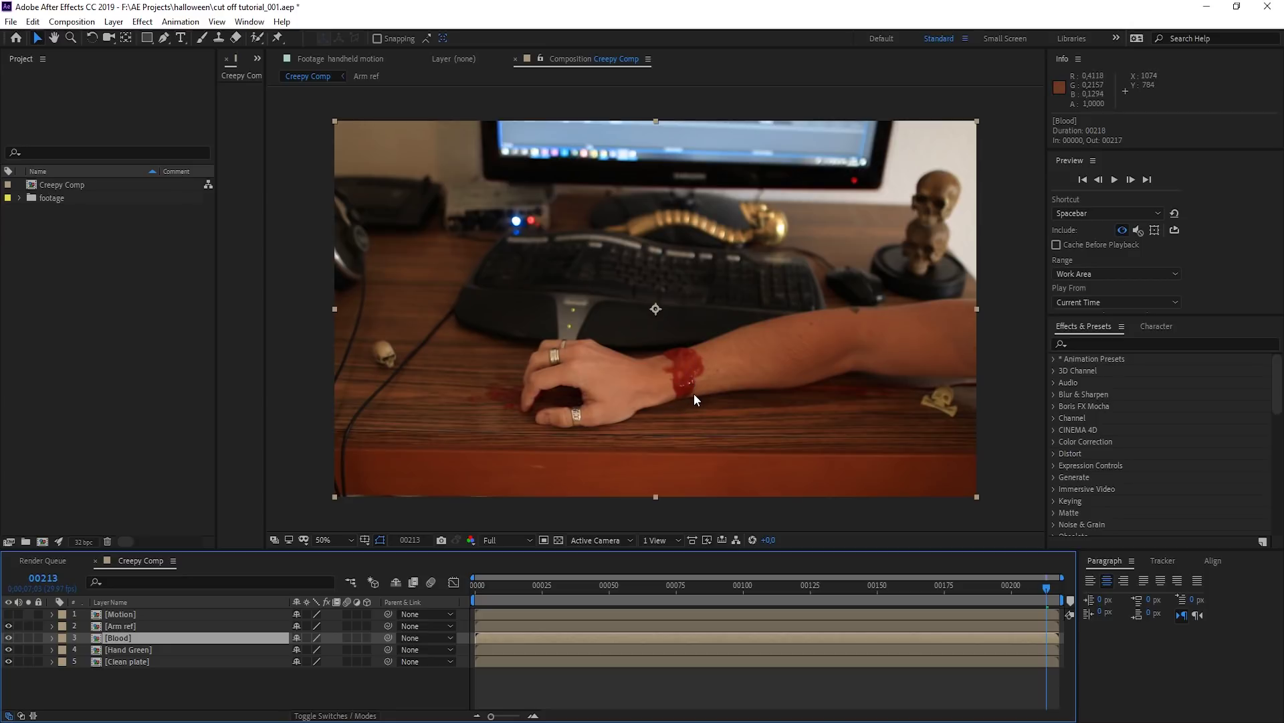
click(136, 614)
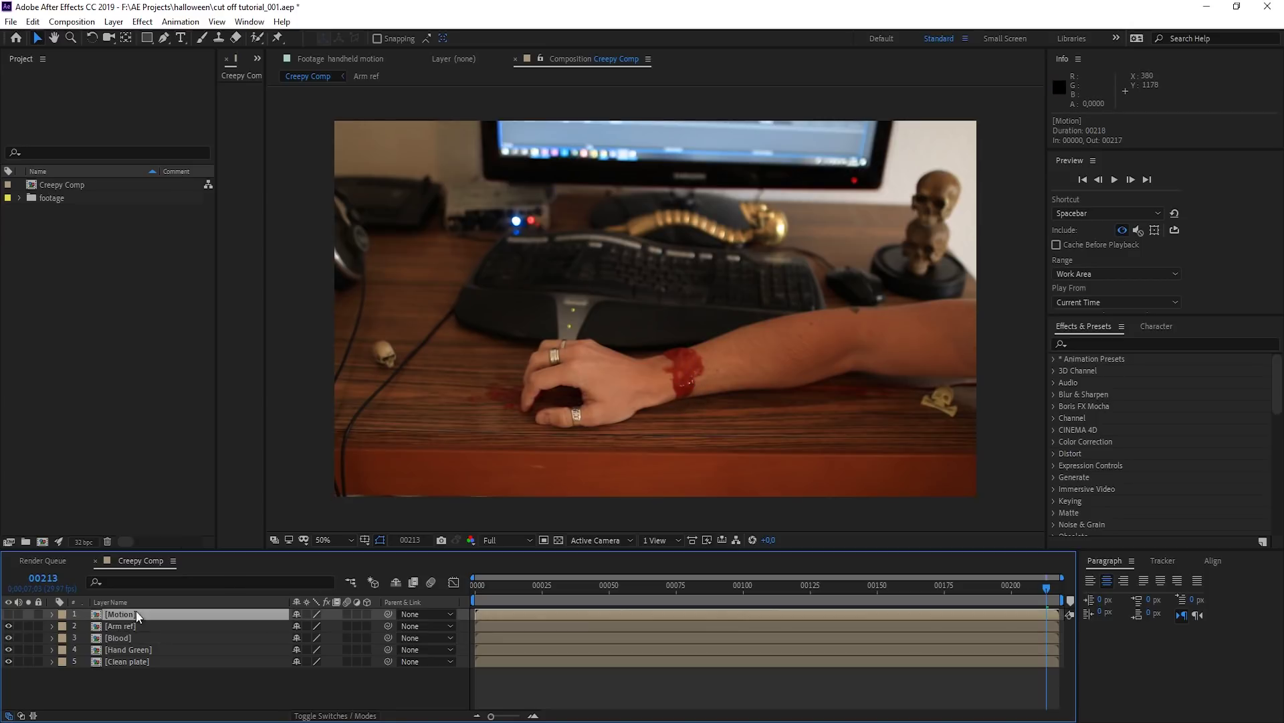
click(500, 594)
drag(499, 592, 724, 682)
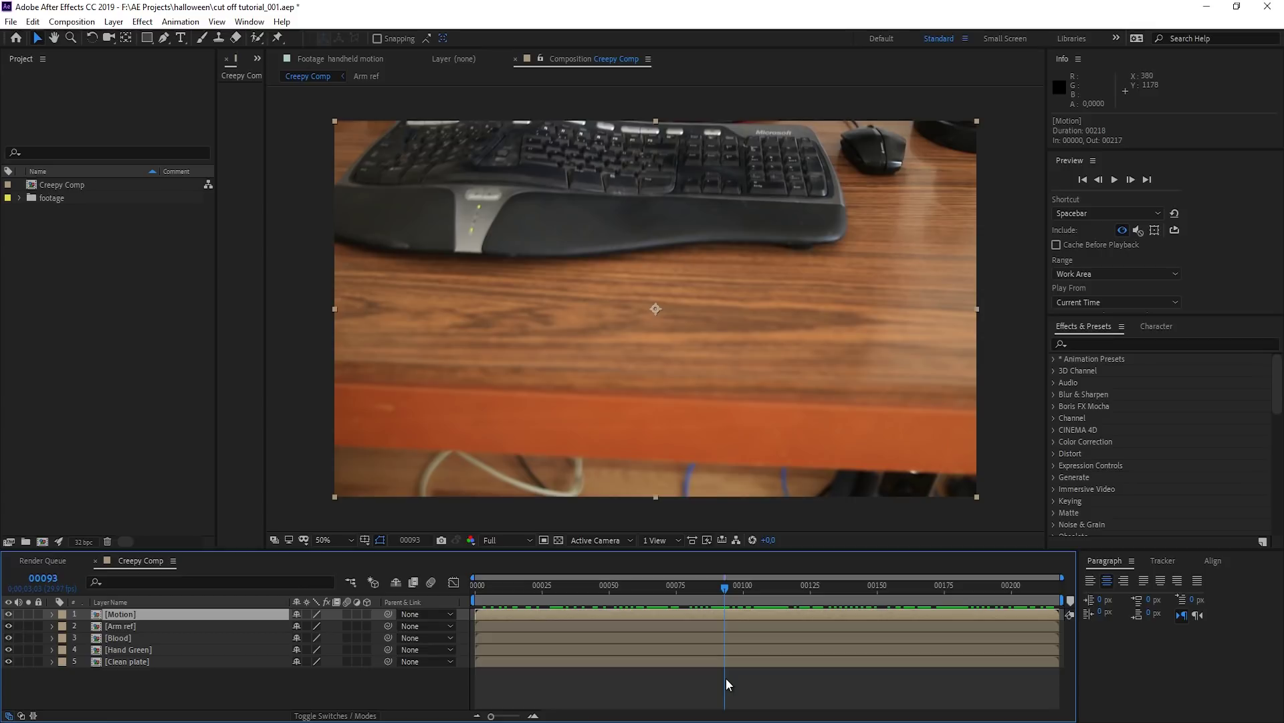
Step: Hide the Motion, Arm ref and Blood layers and apply the Mocha AE CC effect to the Hand Green layer
click(129, 649)
drag(8, 638, 8, 614)
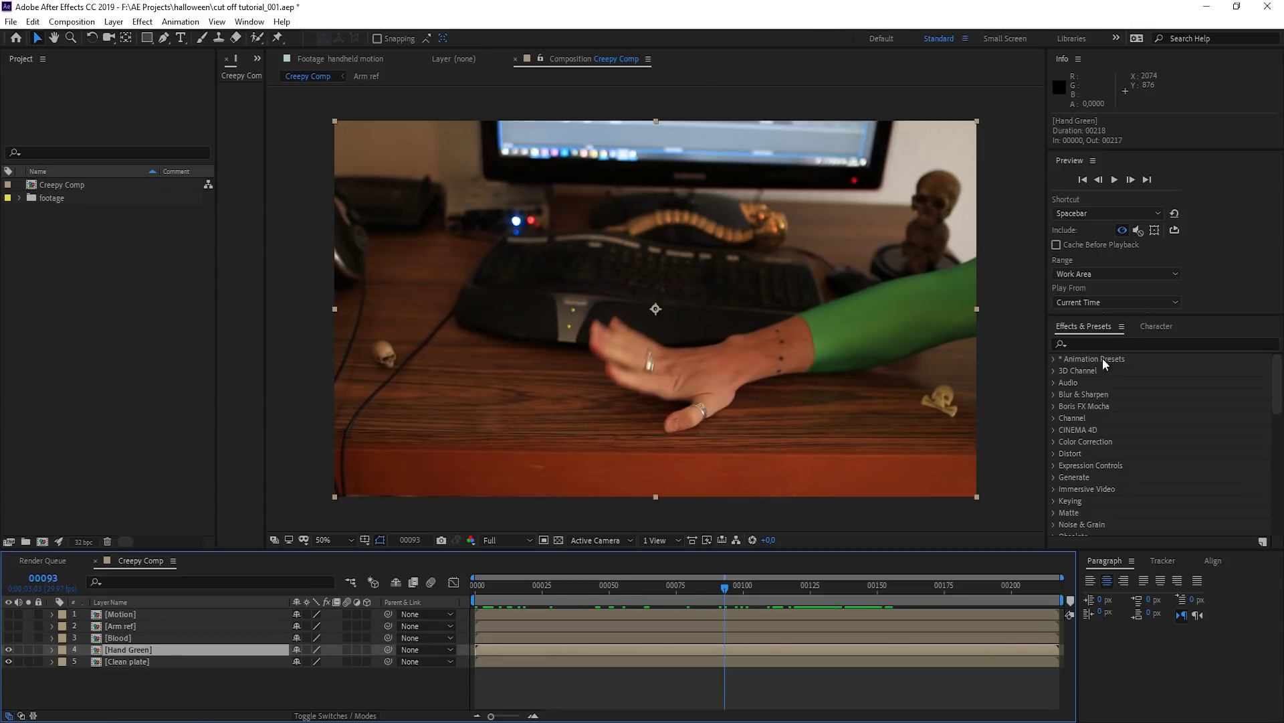
click(1117, 342)
text(mocha)
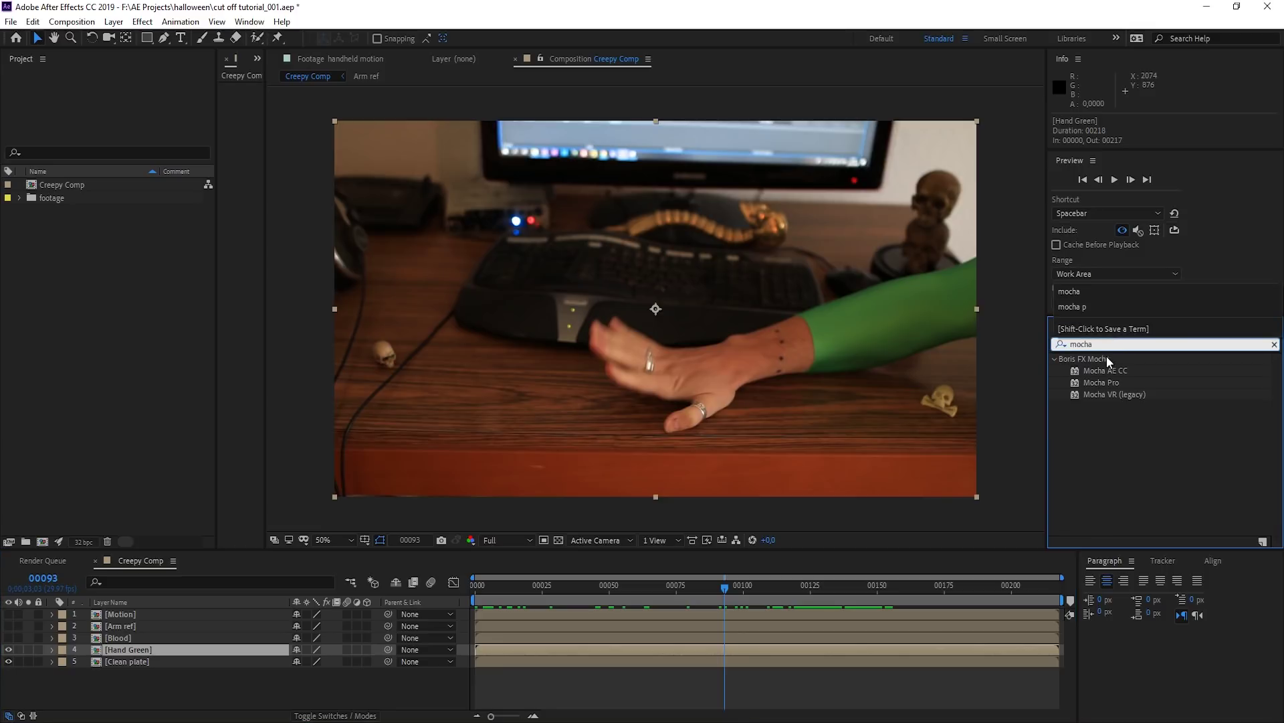
click(1104, 370)
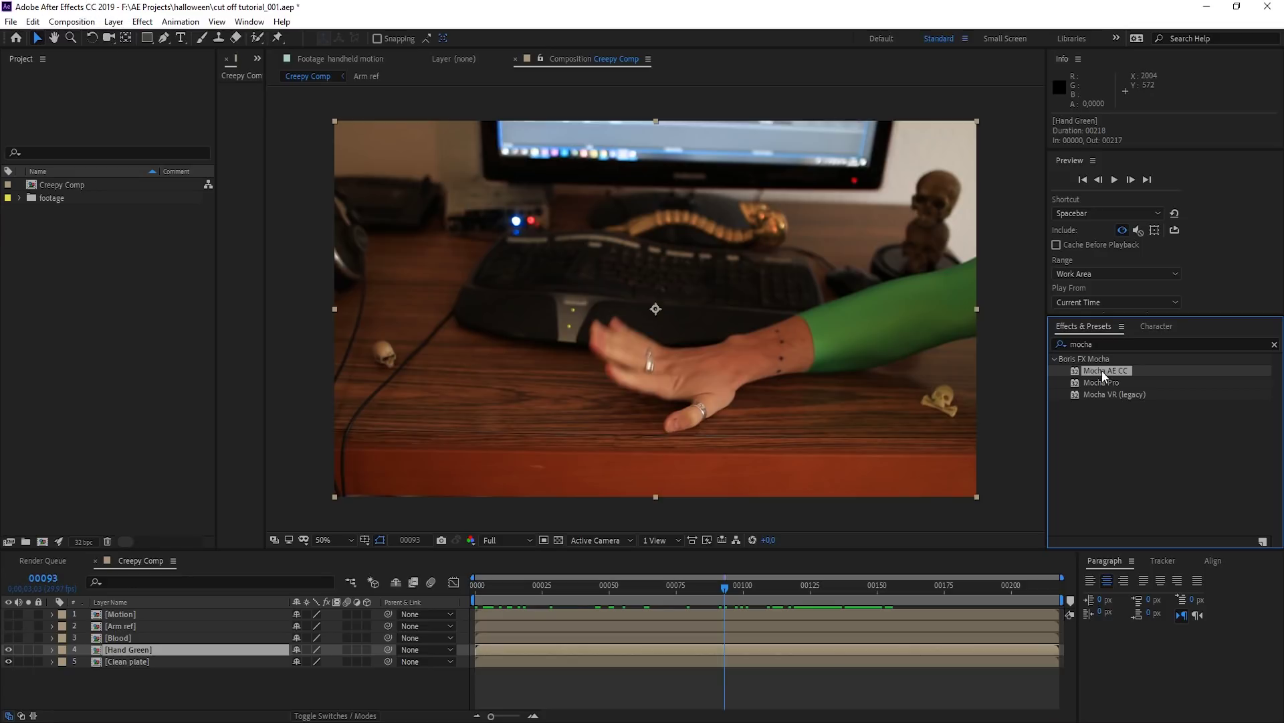
drag(1109, 371, 137, 649)
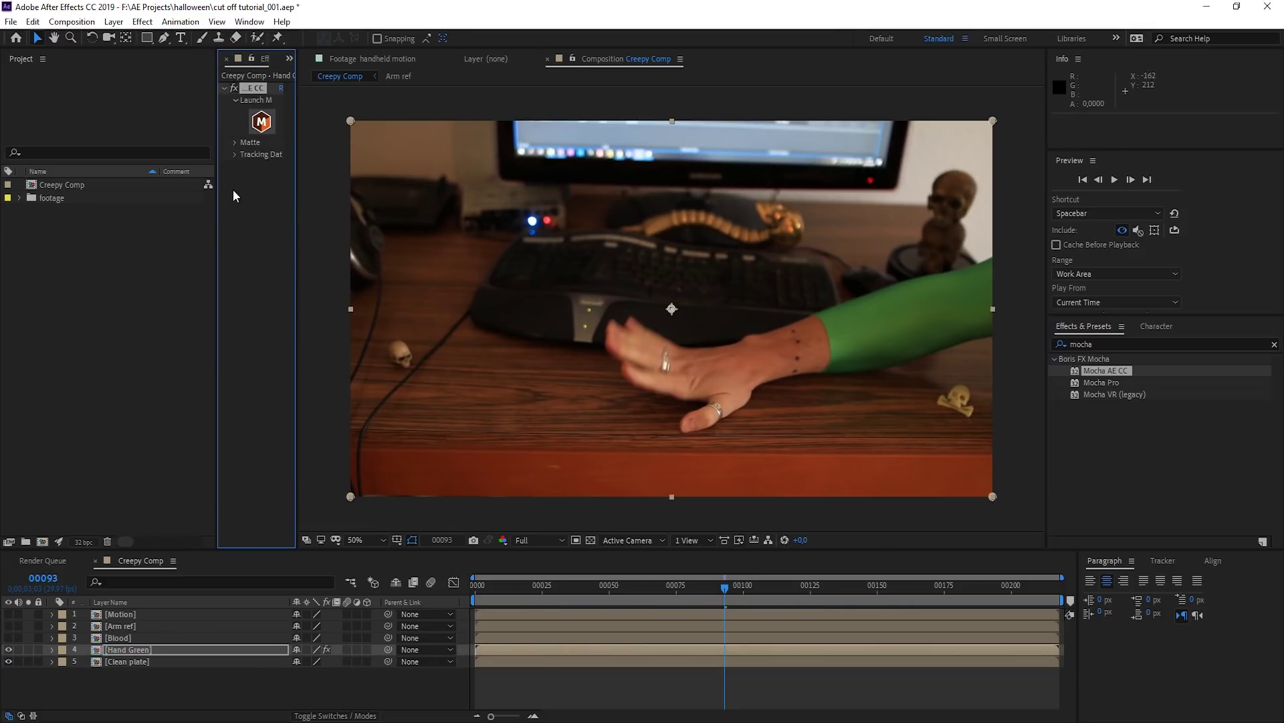
Step: Launch Mocha from the effect and draw a narrow closed X-spline around the sleeve's edge on the last frame, 217
click(186, 123)
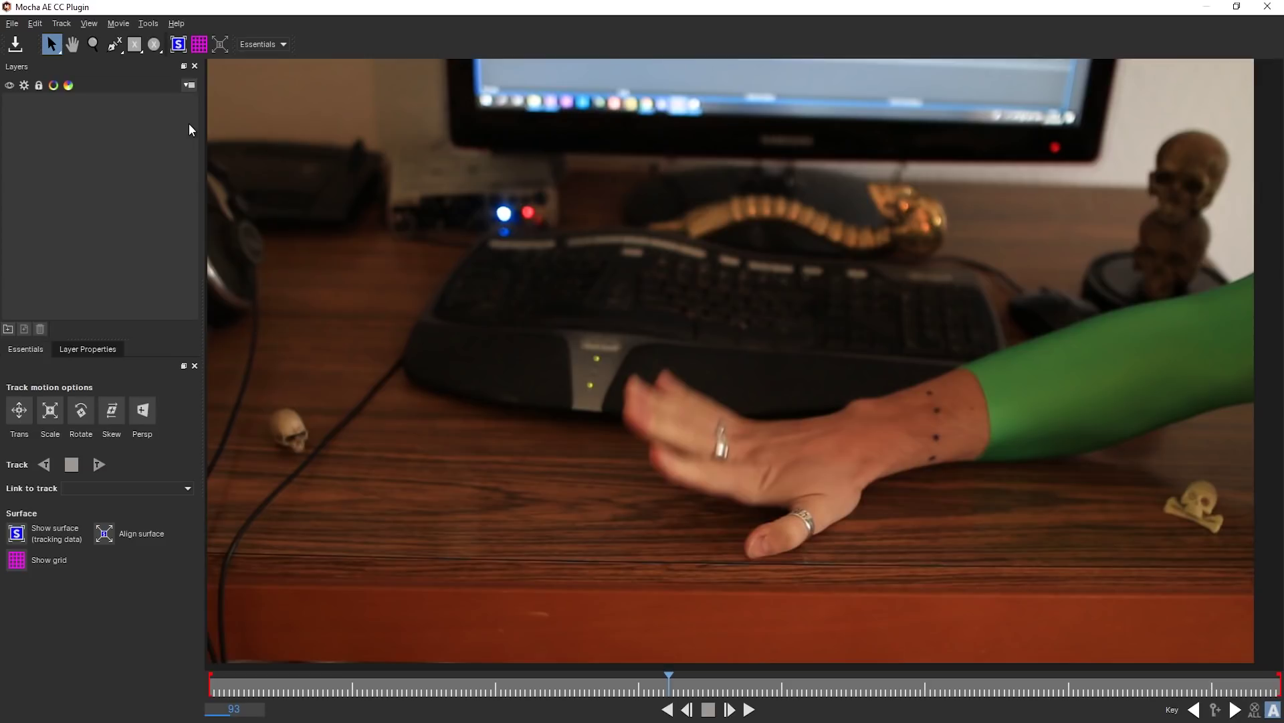
drag(214, 685, 1282, 686)
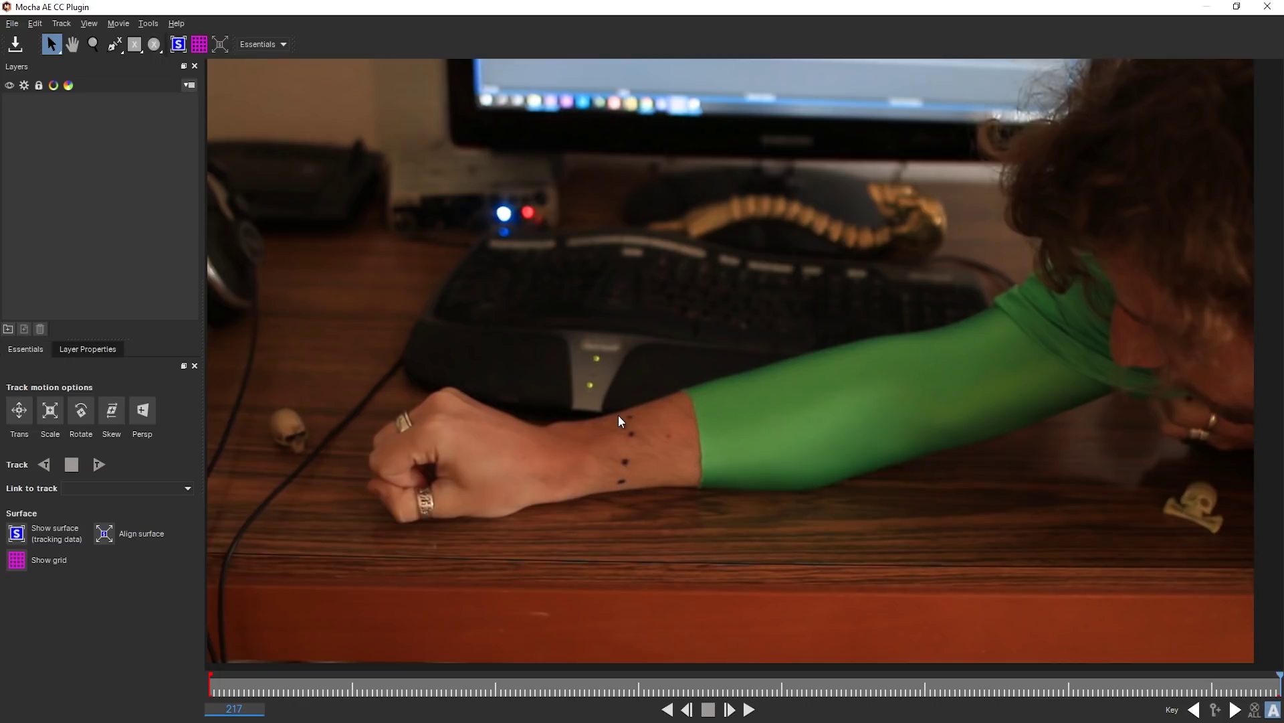
click(115, 44)
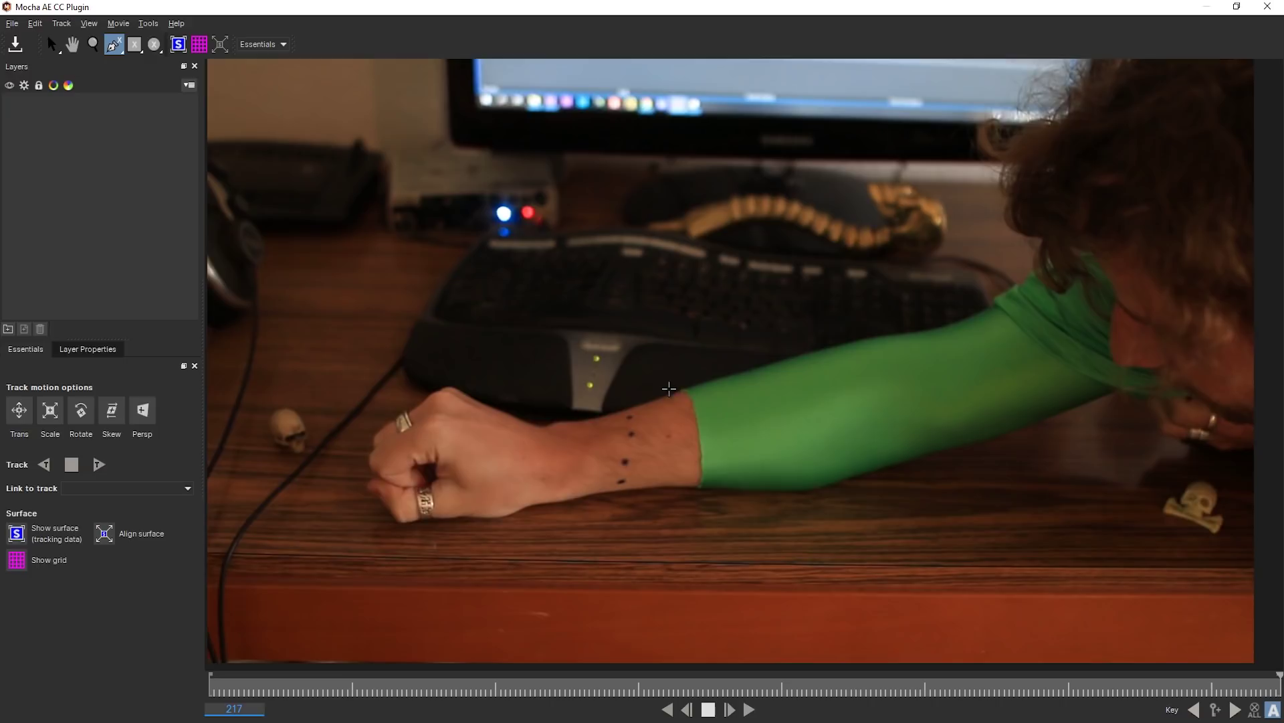
click(675, 389)
click(684, 402)
click(692, 417)
click(694, 437)
click(694, 462)
click(693, 475)
click(690, 488)
click(699, 497)
click(714, 457)
click(714, 422)
click(704, 399)
click(694, 386)
click(683, 382)
right_click(683, 382)
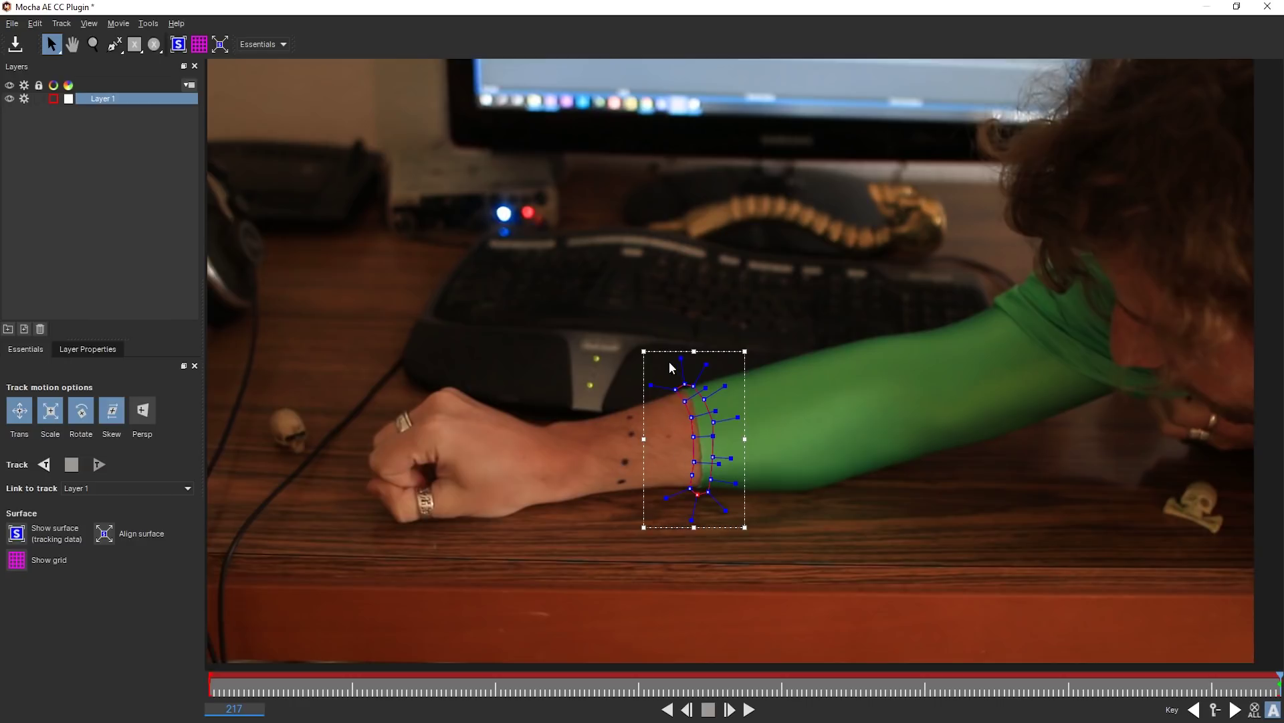
Step: Add a second X-spline to Layer 1 around the two upper tracking dots on the wrist
click(112, 46)
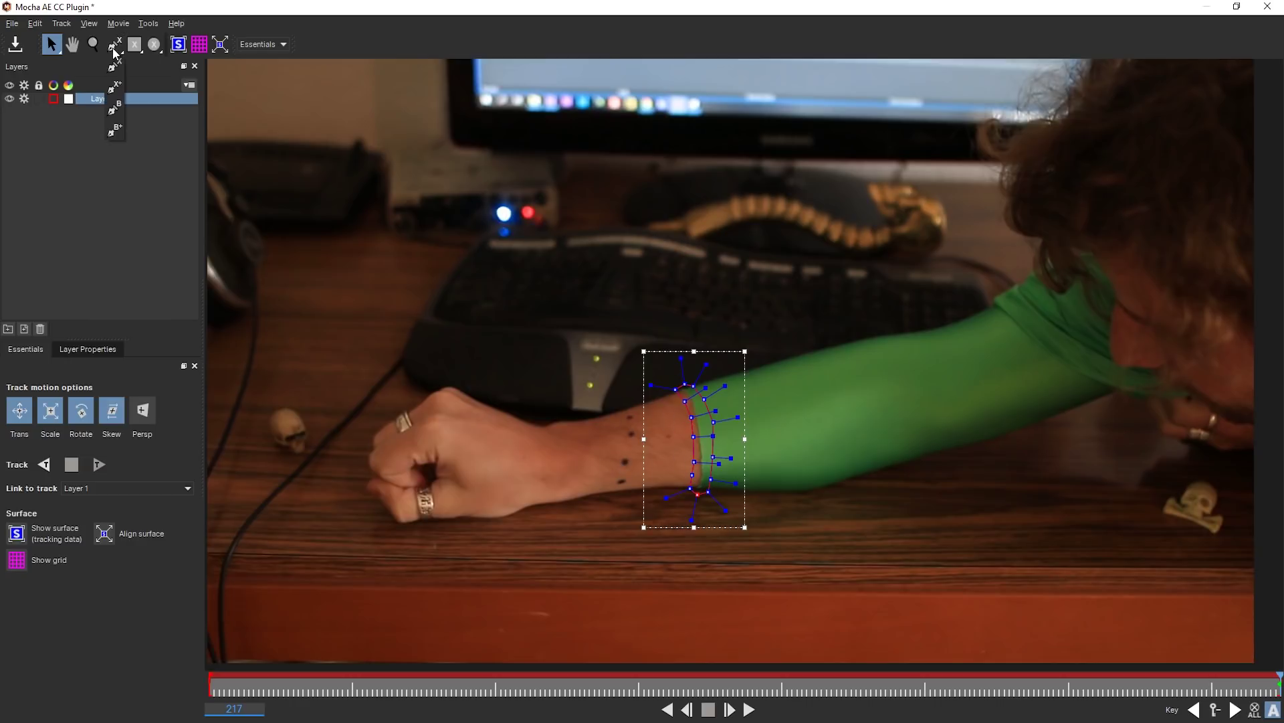
click(119, 90)
click(624, 414)
click(623, 425)
click(629, 439)
click(635, 439)
click(639, 428)
click(636, 414)
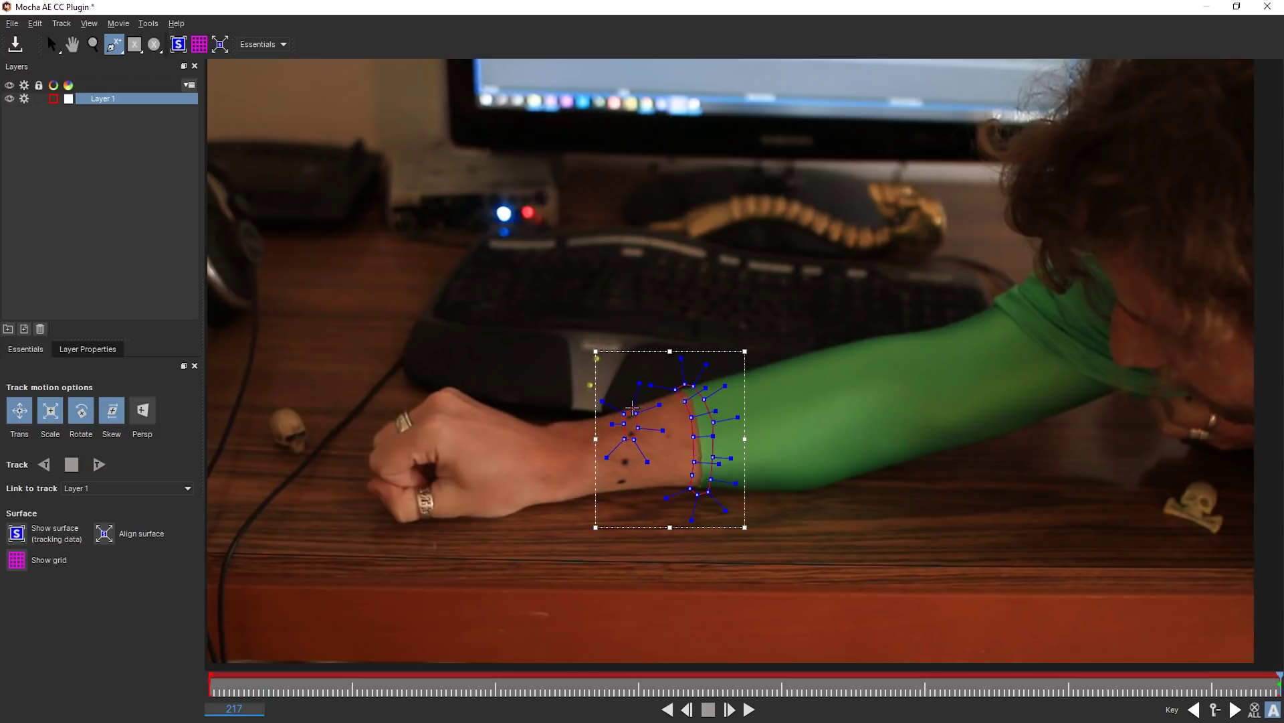
right_click(633, 409)
Step: Add a third X-spline to Layer 1 around the two lower tracking dots on the wrist
click(113, 49)
click(115, 87)
click(619, 459)
click(618, 479)
click(621, 485)
click(633, 485)
click(633, 471)
click(630, 458)
right_click(625, 454)
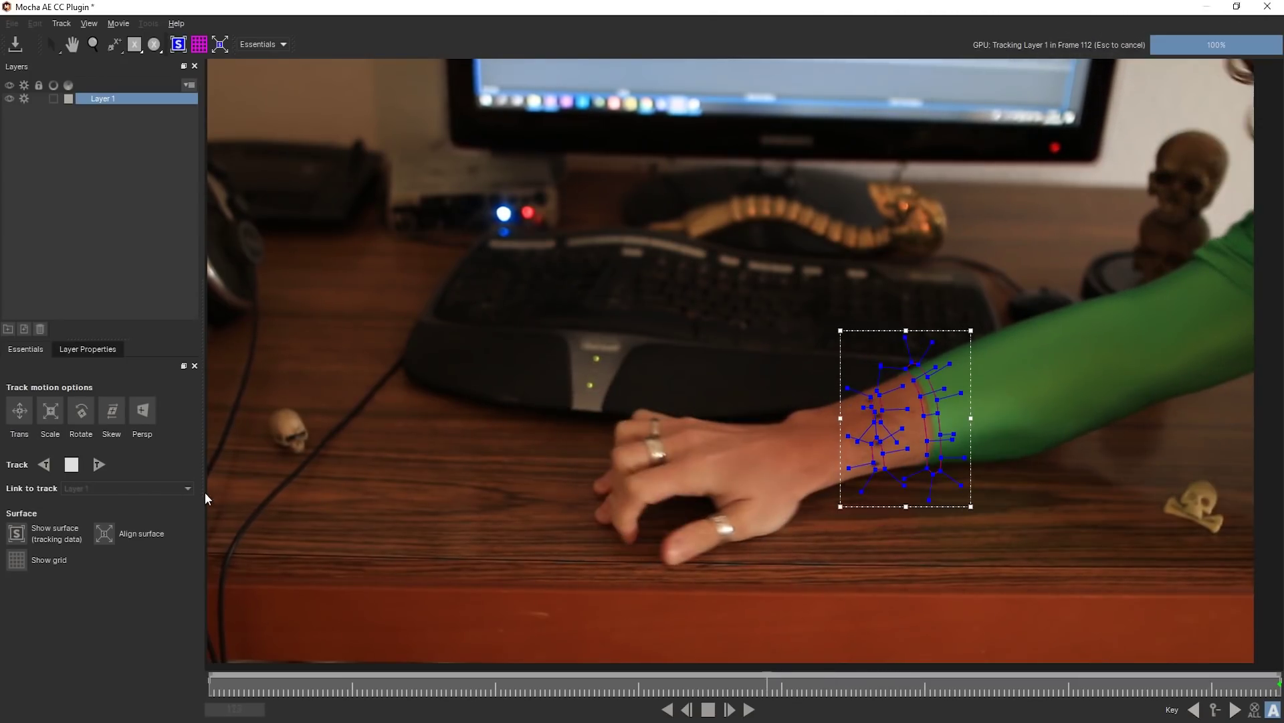
Step: Stop the backward track at frame 102 and reshape the splines to fit the wrist dots and the sleeve's edge
click(69, 466)
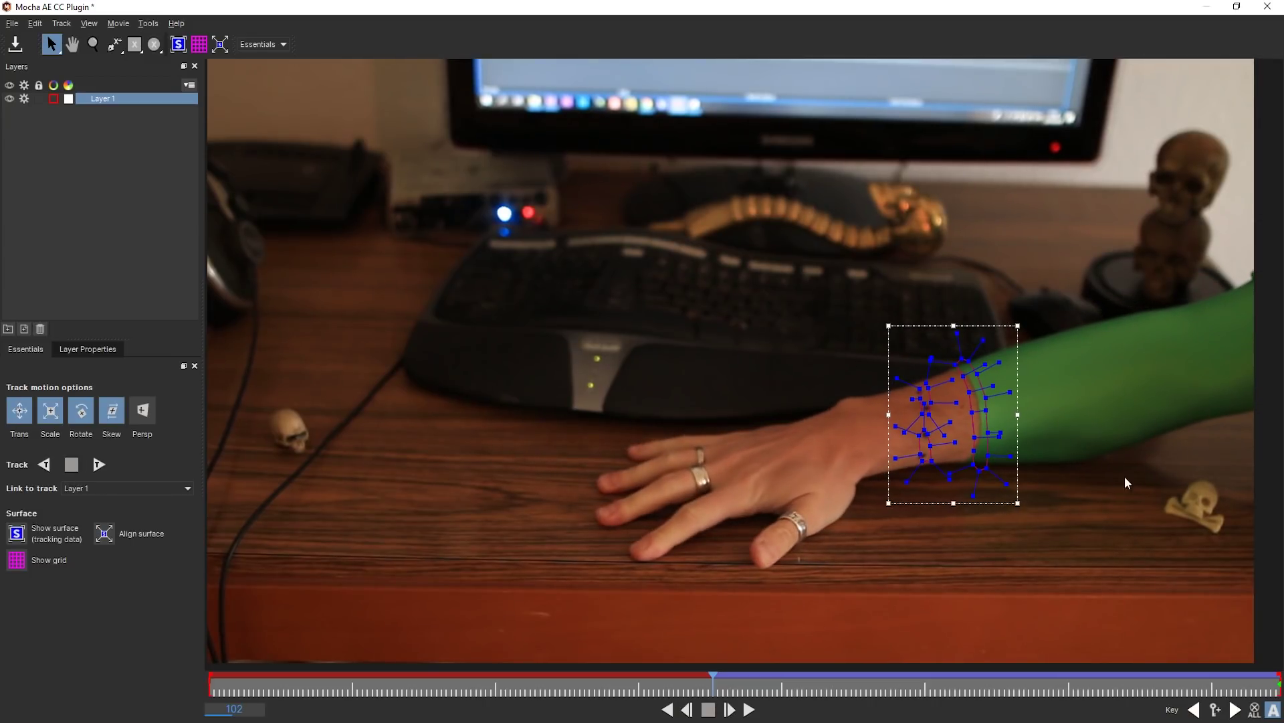
key(z)
drag(1055, 466, 1032, 404)
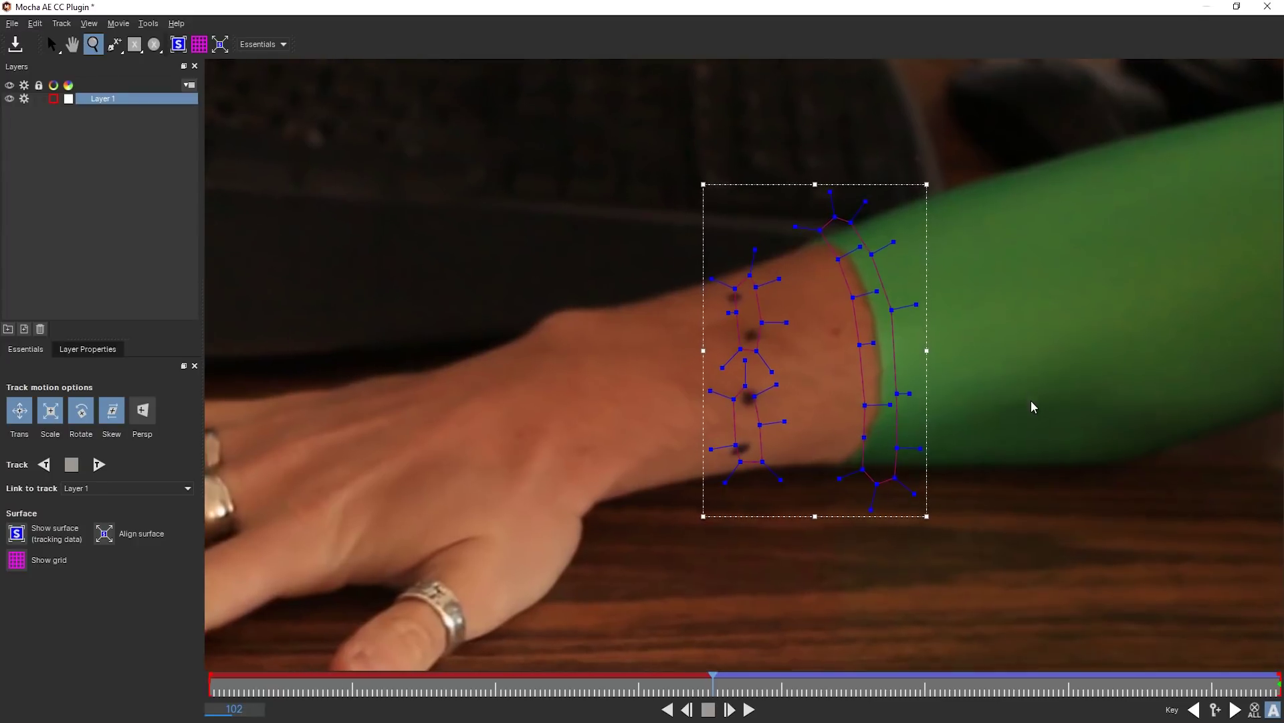
key(s)
drag(736, 291, 765, 348)
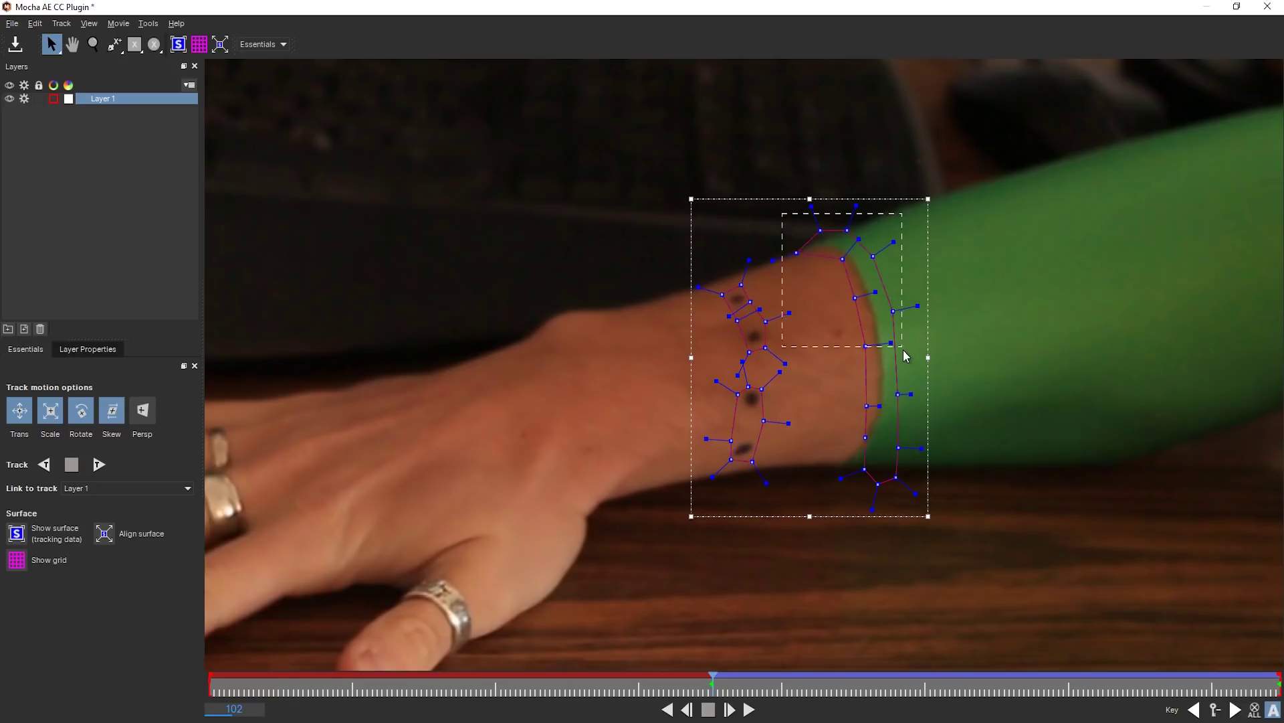
drag(903, 350, 914, 492)
mouse_move(896, 477)
mouse_down()
mouse_move(884, 469)
mouse_move(897, 480)
mouse_up()
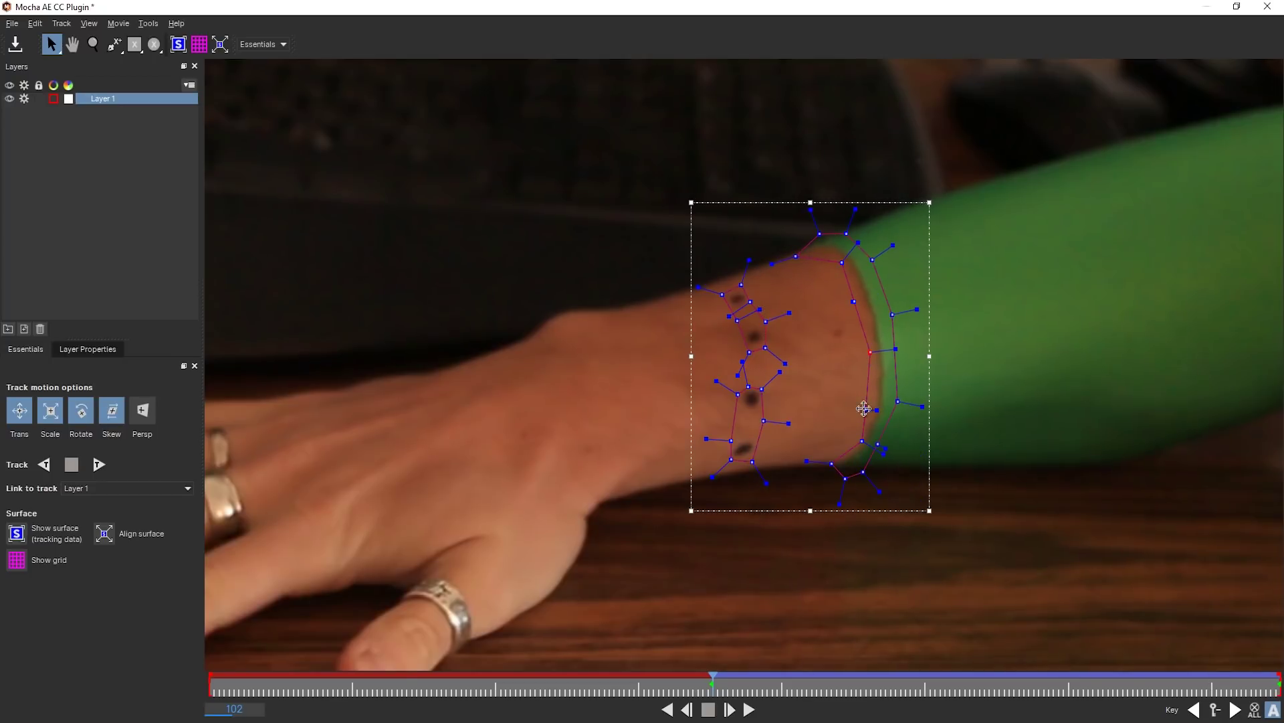
drag(867, 408, 869, 410)
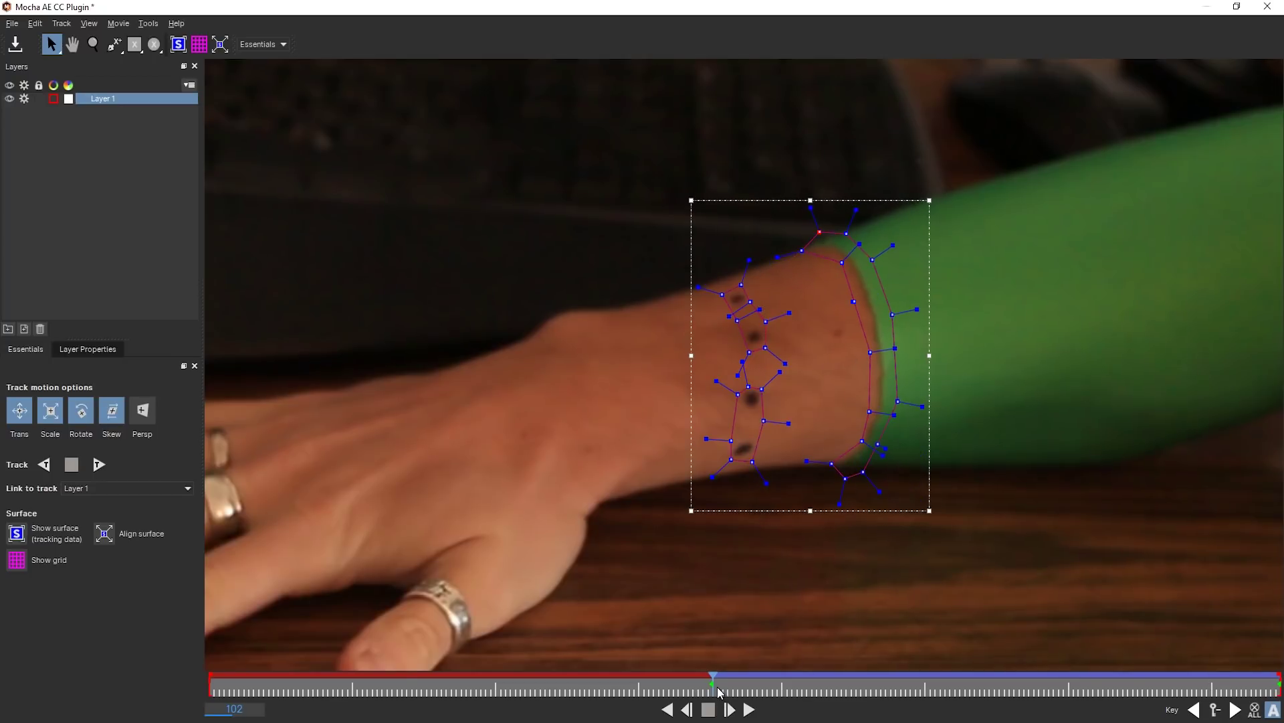
Step: Continue tracking backward to frame 0 and adjust the spline points around the sleeve's edge and the dots there
drag(710, 680, 713, 706)
click(44, 466)
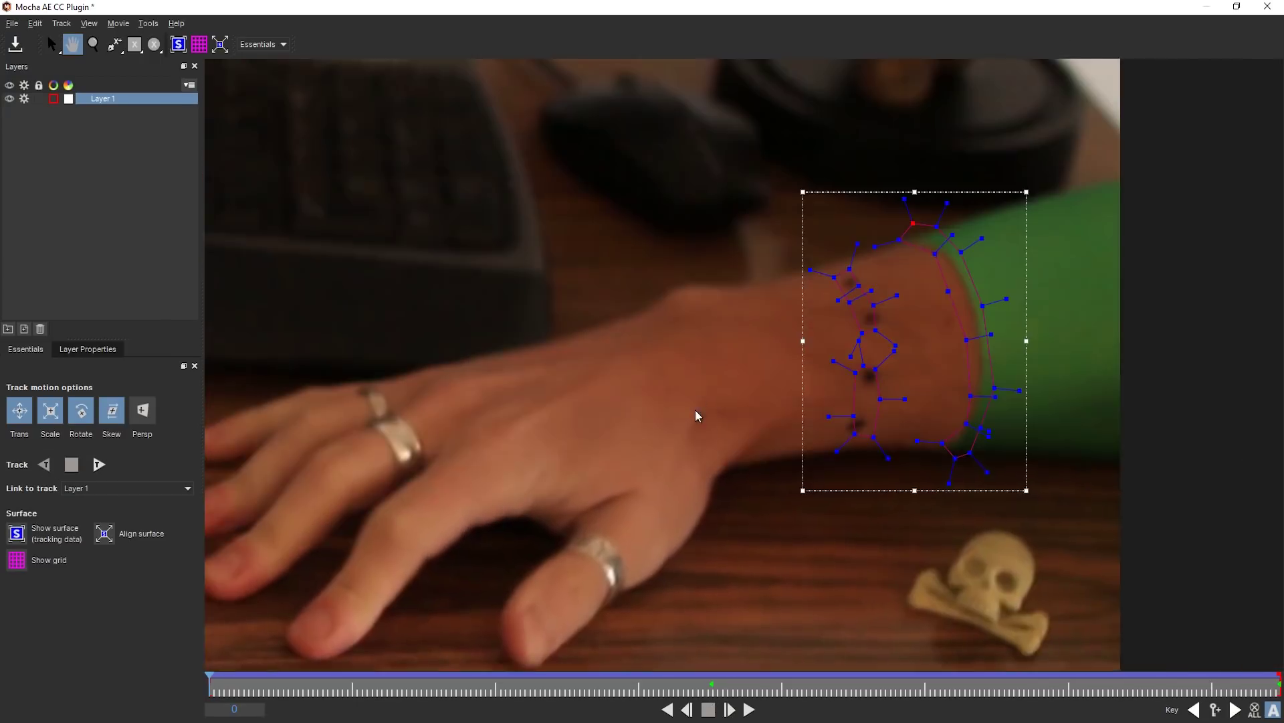
drag(698, 415, 827, 352)
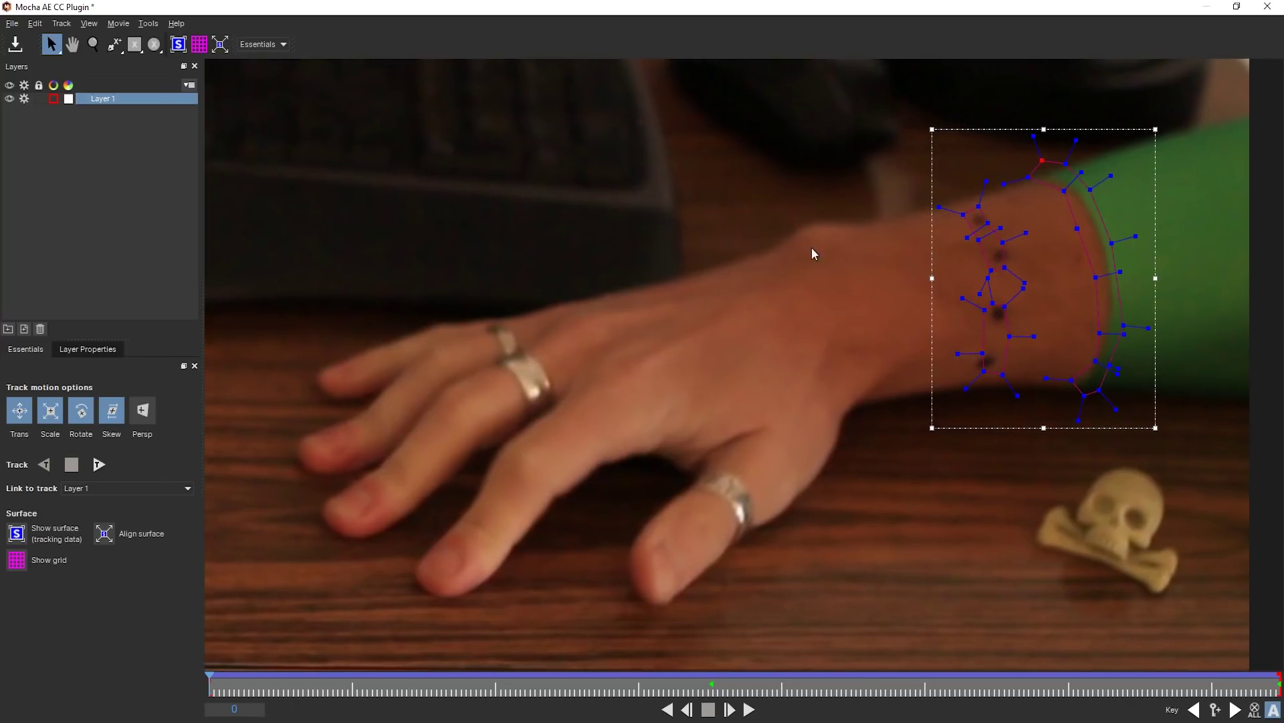
drag(754, 302, 665, 386)
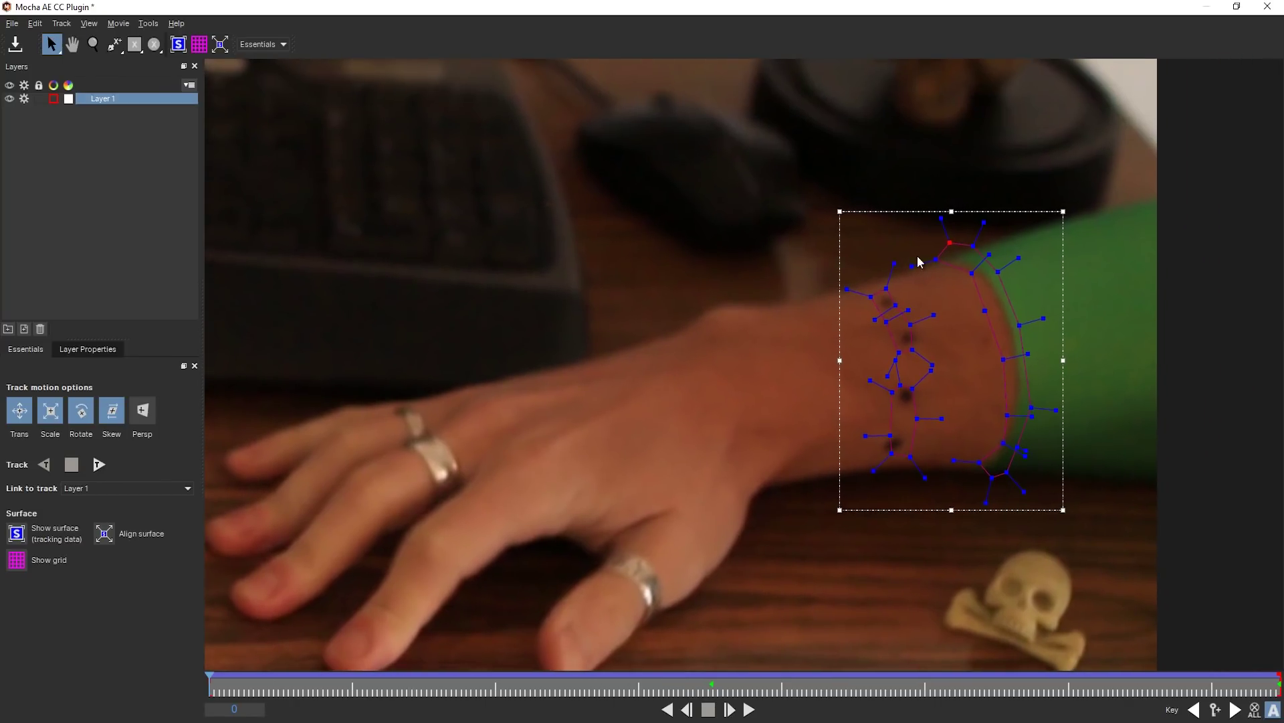
drag(936, 259, 945, 245)
drag(1004, 443, 997, 440)
drag(910, 456, 905, 460)
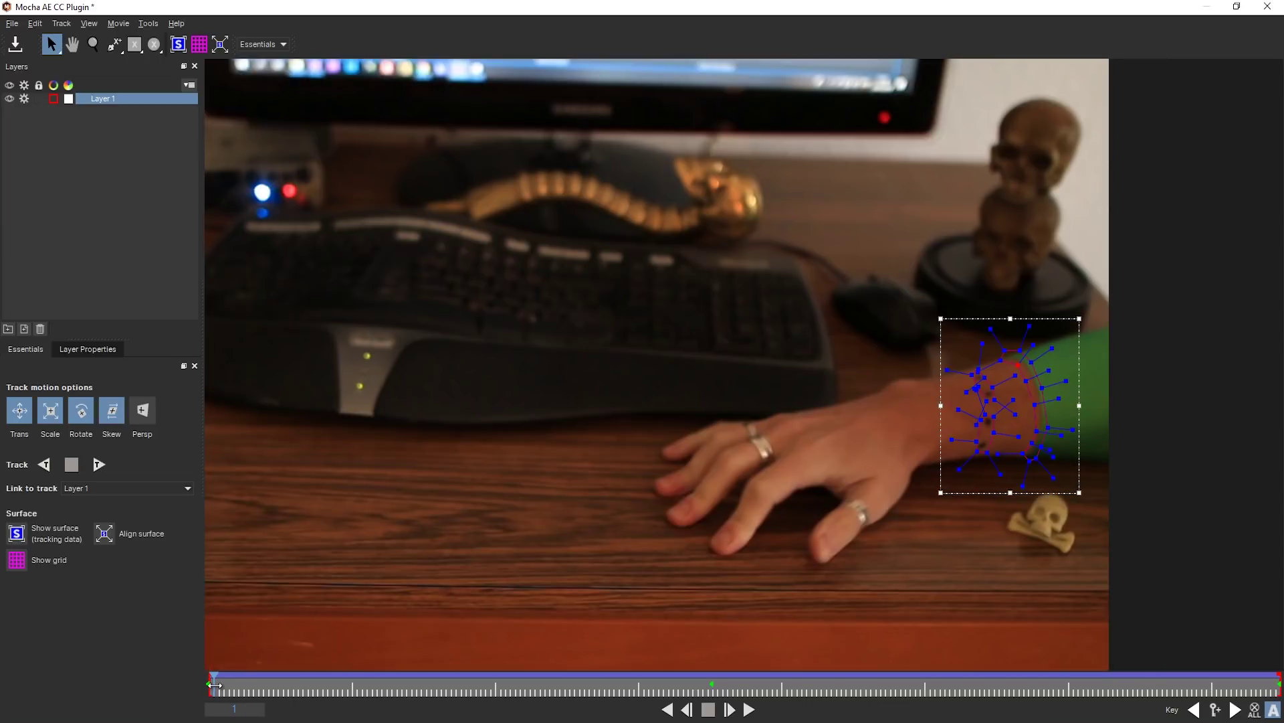
Step: Fit the tracking surface's corners to the wrist on frame 102 and play back the track with the grid shown
drag(214, 684, 714, 696)
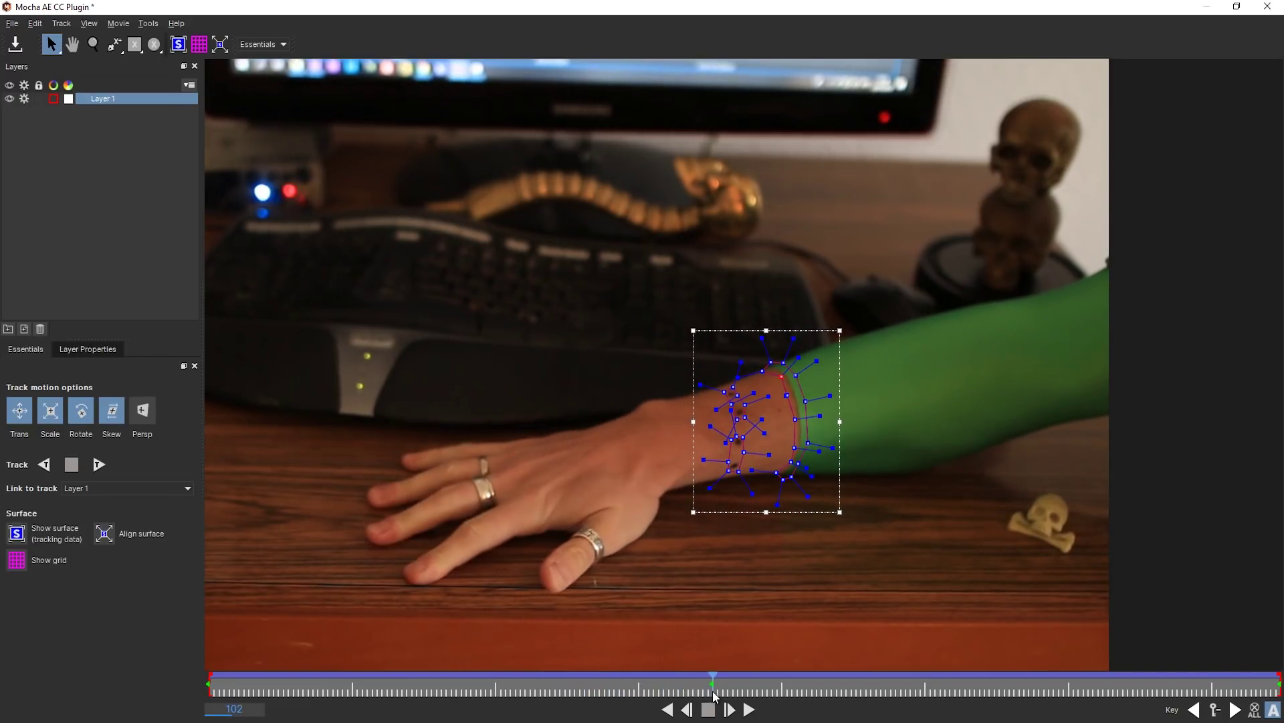
click(179, 46)
drag(776, 371, 729, 394)
mouse_move(783, 467)
mouse_down()
mouse_move(737, 460)
mouse_move(791, 464)
mouse_up()
drag(799, 374, 726, 388)
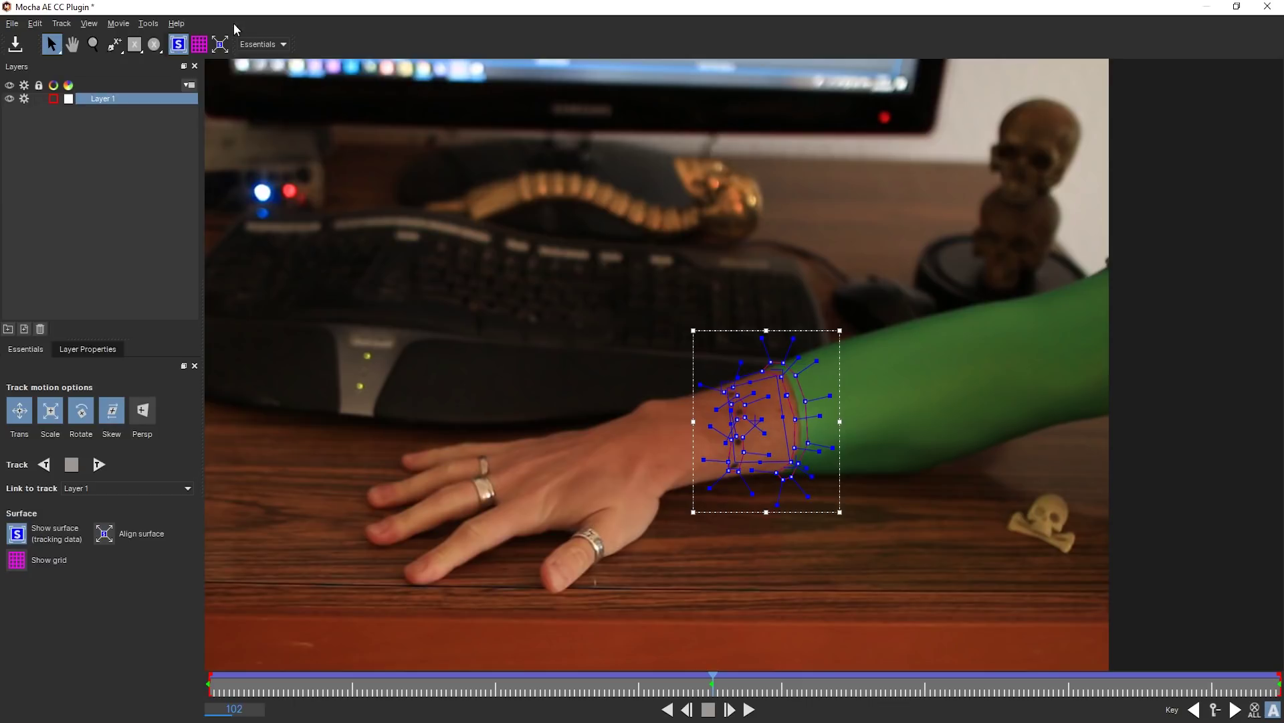
click(199, 46)
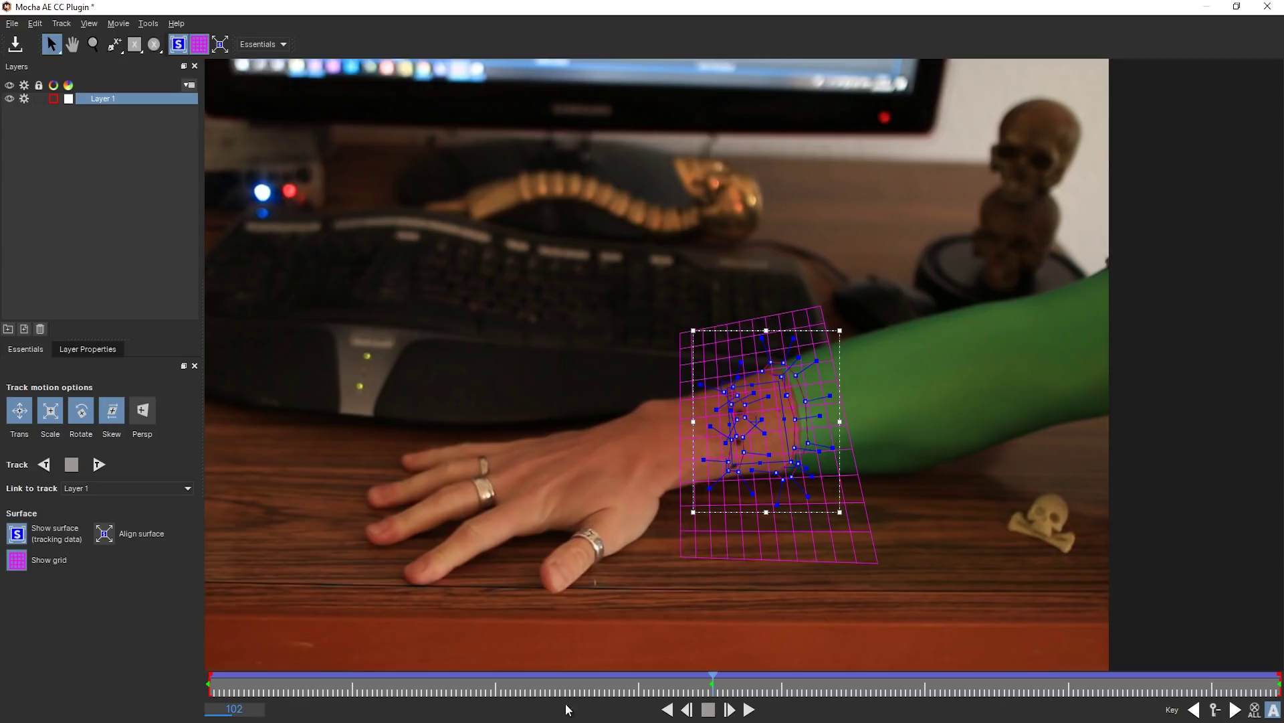
click(749, 709)
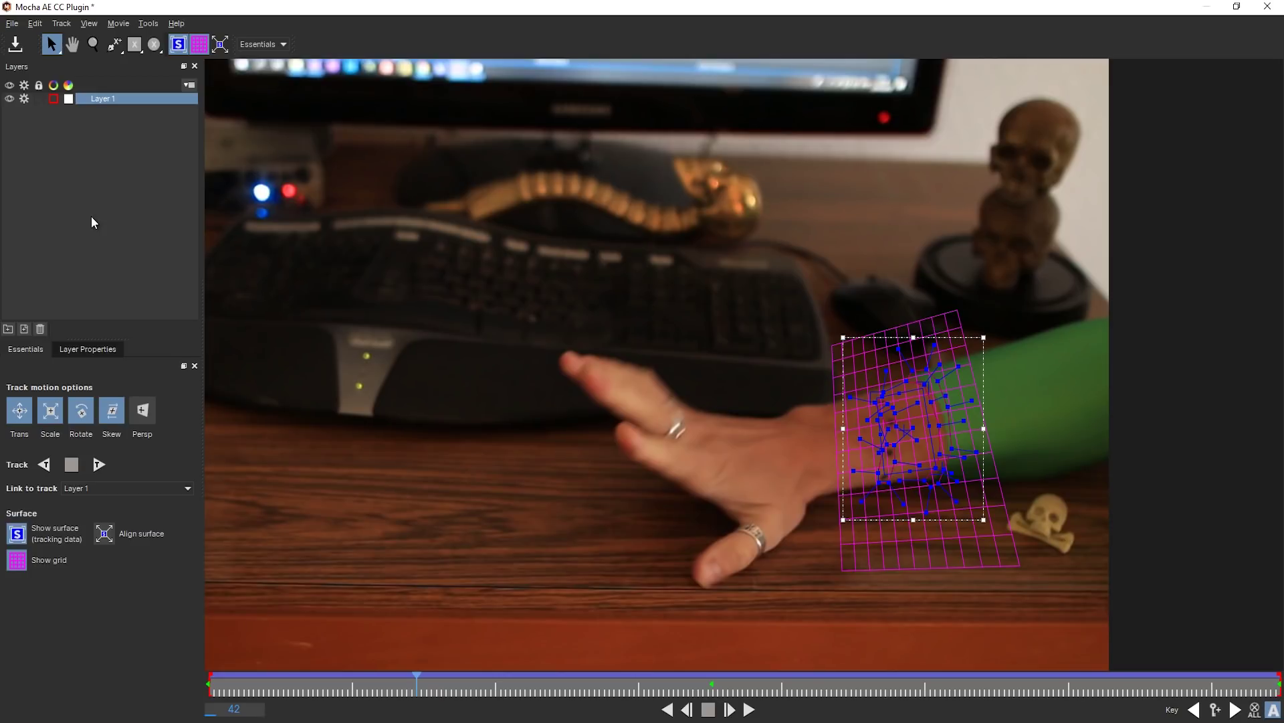
Step: Rename Layer 1 as track
double_click(110, 99)
text(t)
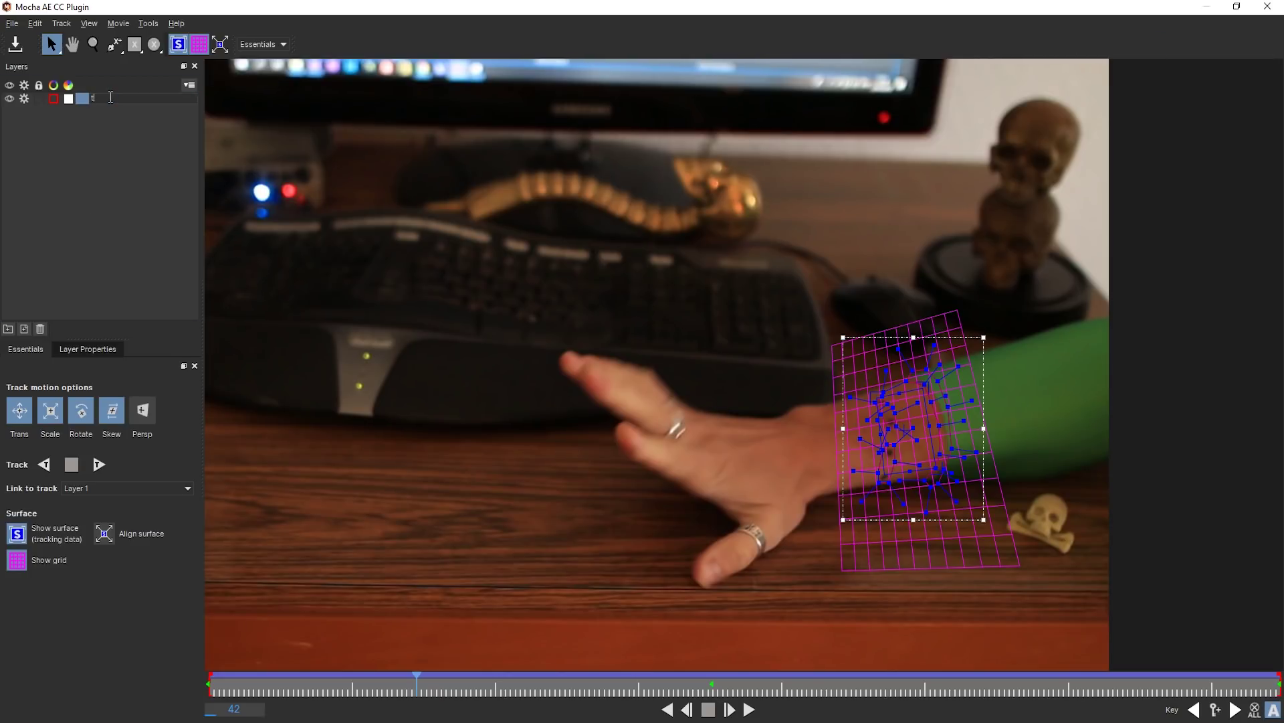
text(rack)
key(Return)
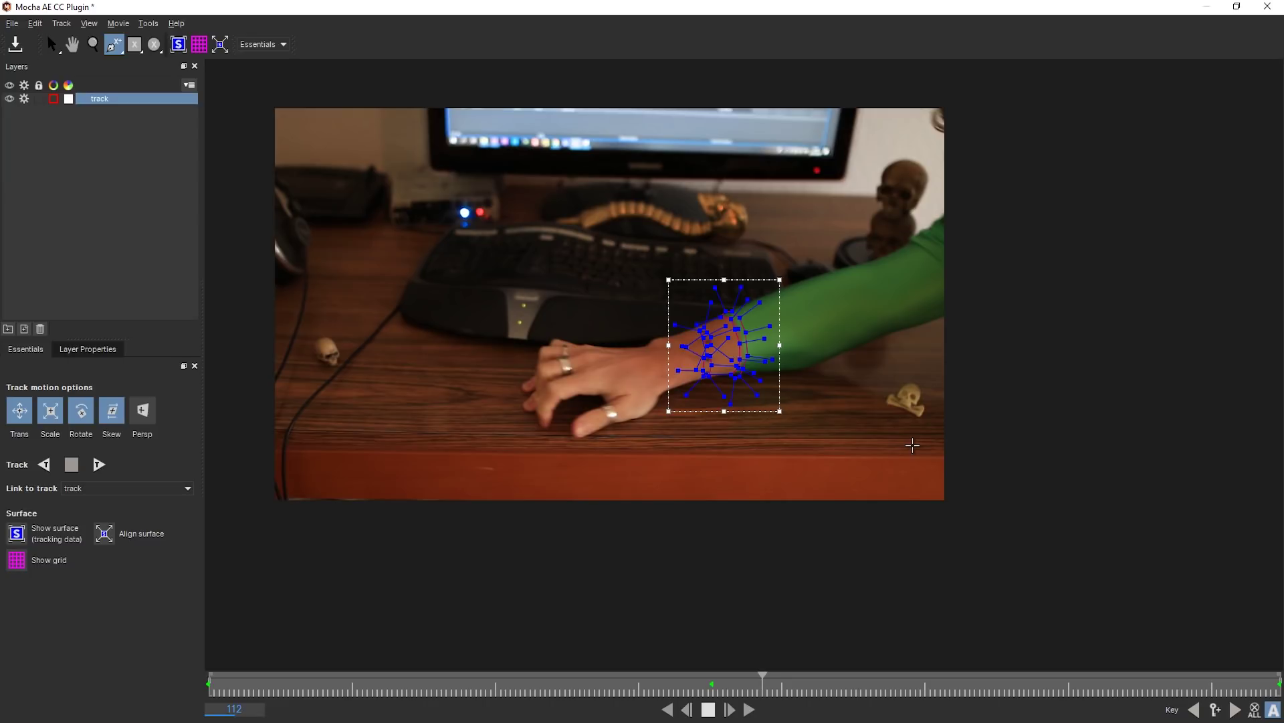
Step: Draw a large X-spline on a new layer at frame 112, enclosing the forearm from the wrist dots out past the frame edges
drag(114, 44, 112, 72)
click(692, 297)
click(704, 331)
click(711, 352)
click(710, 378)
click(708, 389)
click(701, 537)
click(1171, 619)
click(1232, 77)
click(955, 86)
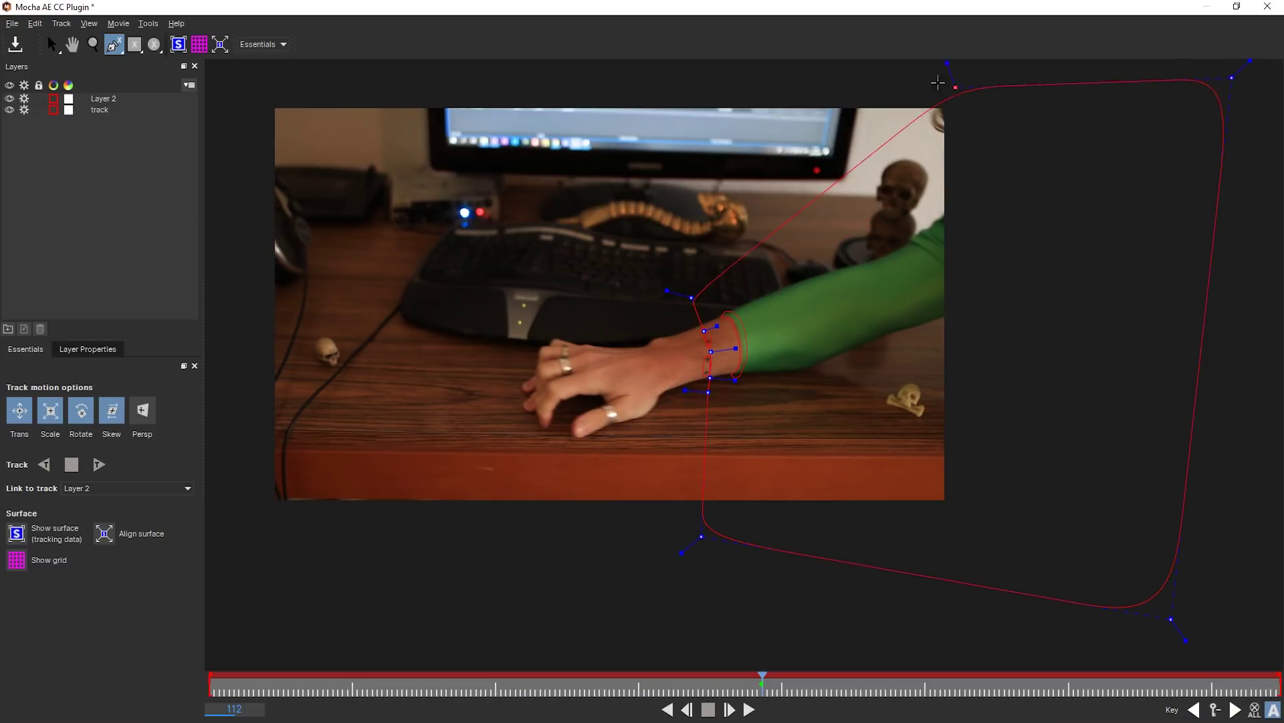
right_click(666, 75)
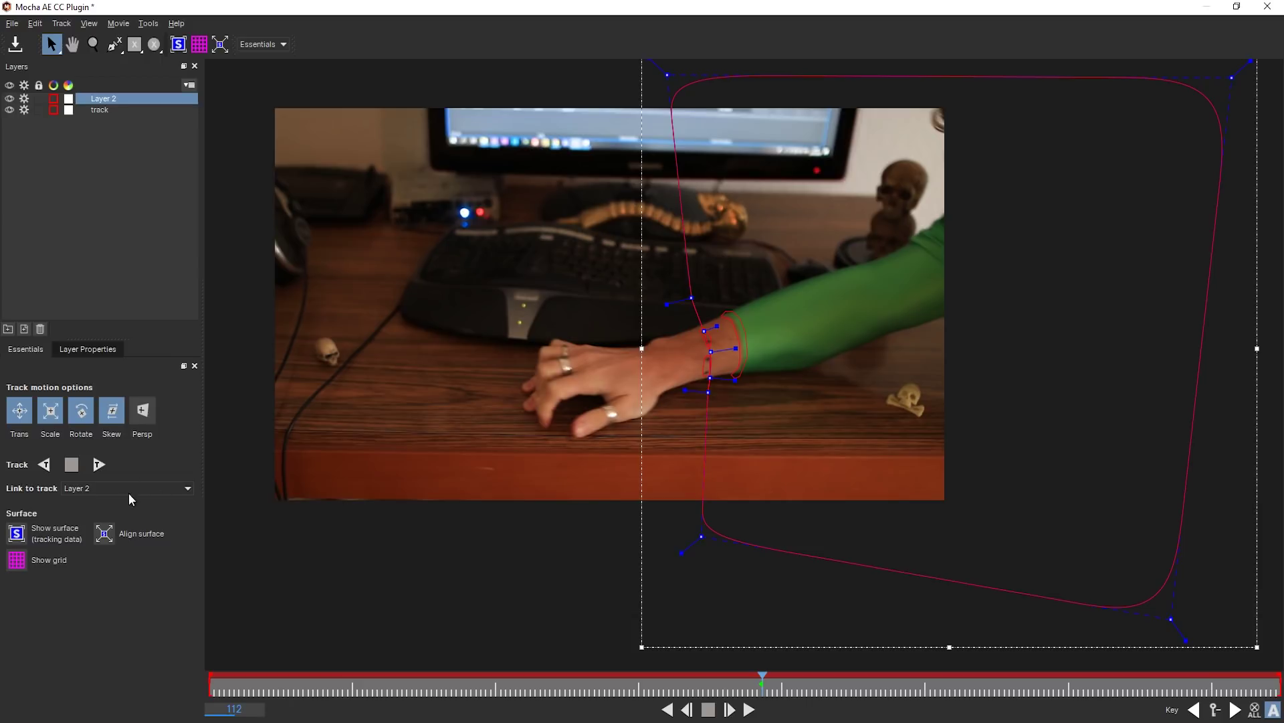
Step: Link Layer 2 to the motion of the track layer
click(103, 102)
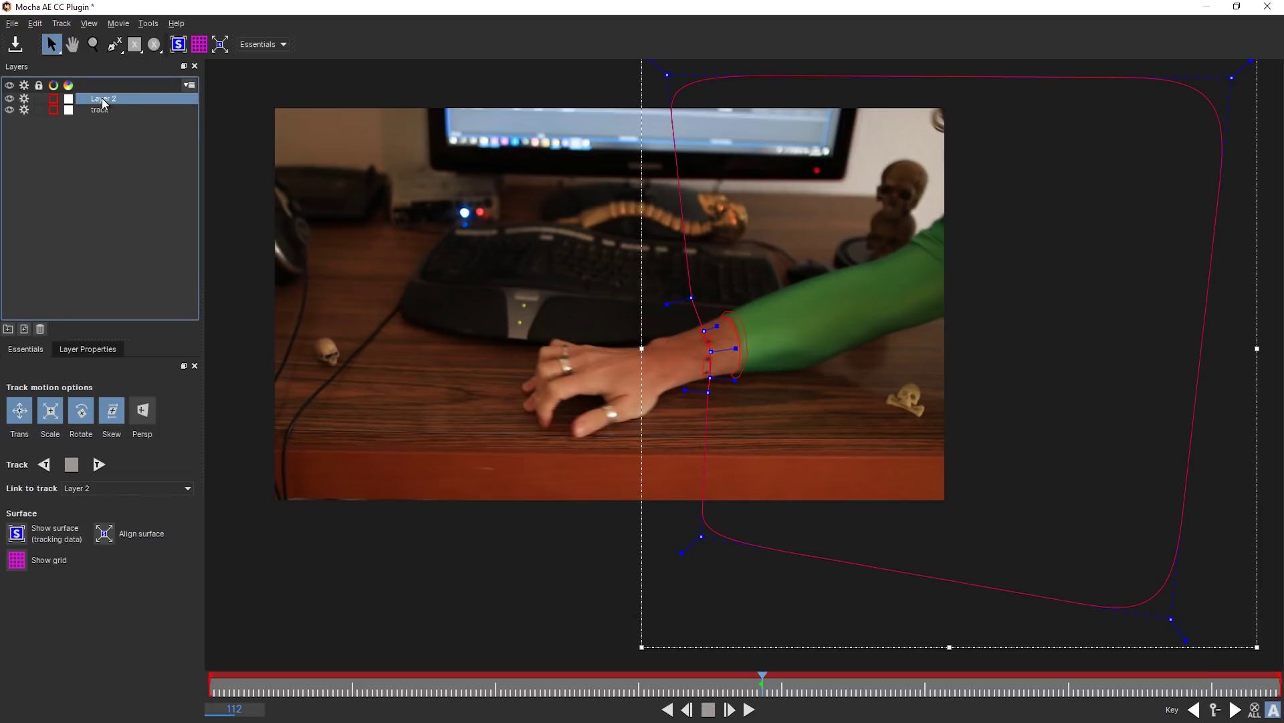
click(158, 487)
click(139, 516)
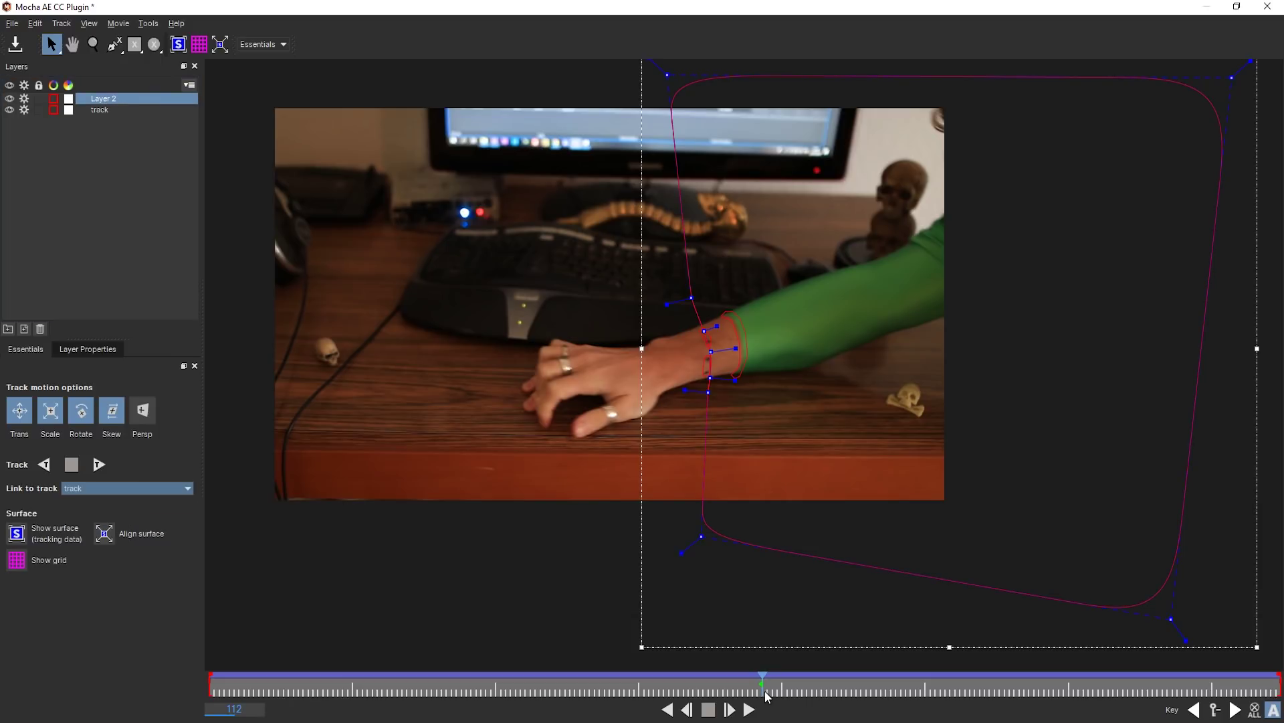
Step: Adjust Layer 2's outer corner at frame 217 so the shape clears the footage frame, and scrub back to frame 0
drag(763, 687, 1278, 659)
key(z)
drag(1098, 267, 972, 321)
drag(1252, 166, 1239, 127)
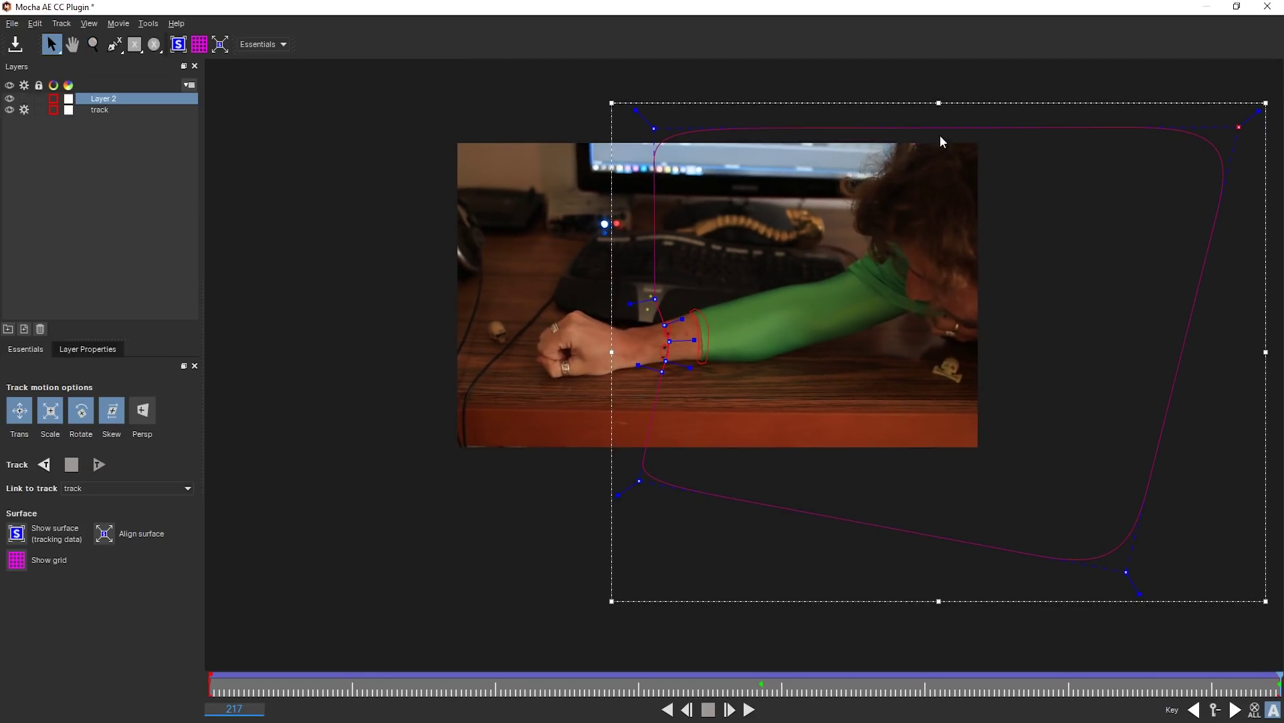
drag(1277, 693, 304, 512)
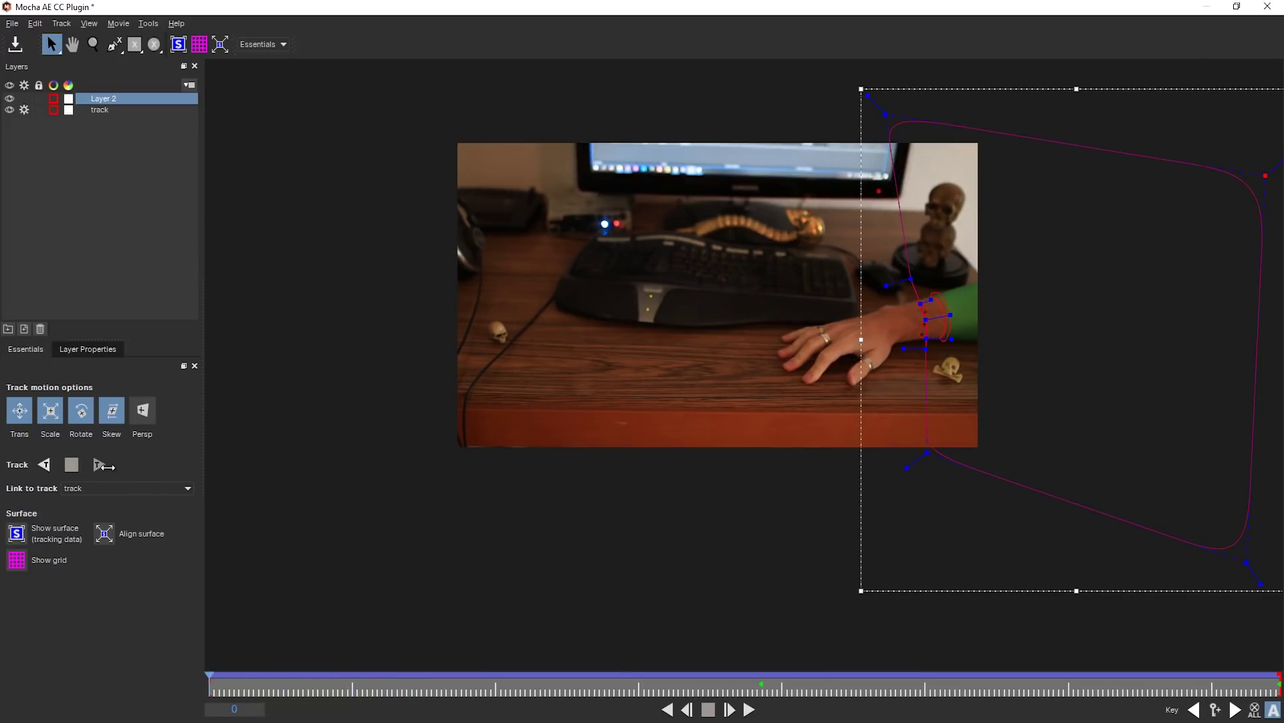
Step: Rename Layer 2 as garbage matte
double_click(109, 98)
text(garbage matte)
click(1020, 359)
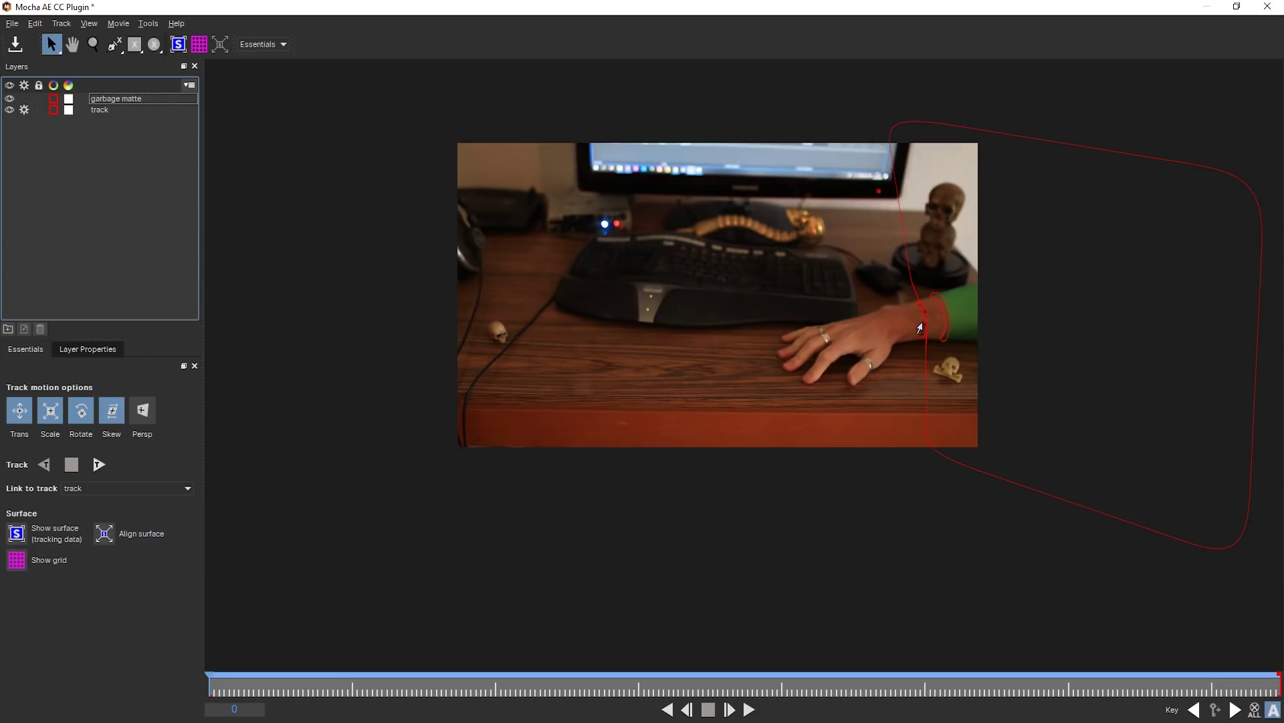
Step: Draw an X-spline on a new layer at frame 1, enclosing the hand with a jagged torn edge across the wrist
key(ctrl+l)
key(z)
drag(930, 386, 960, 186)
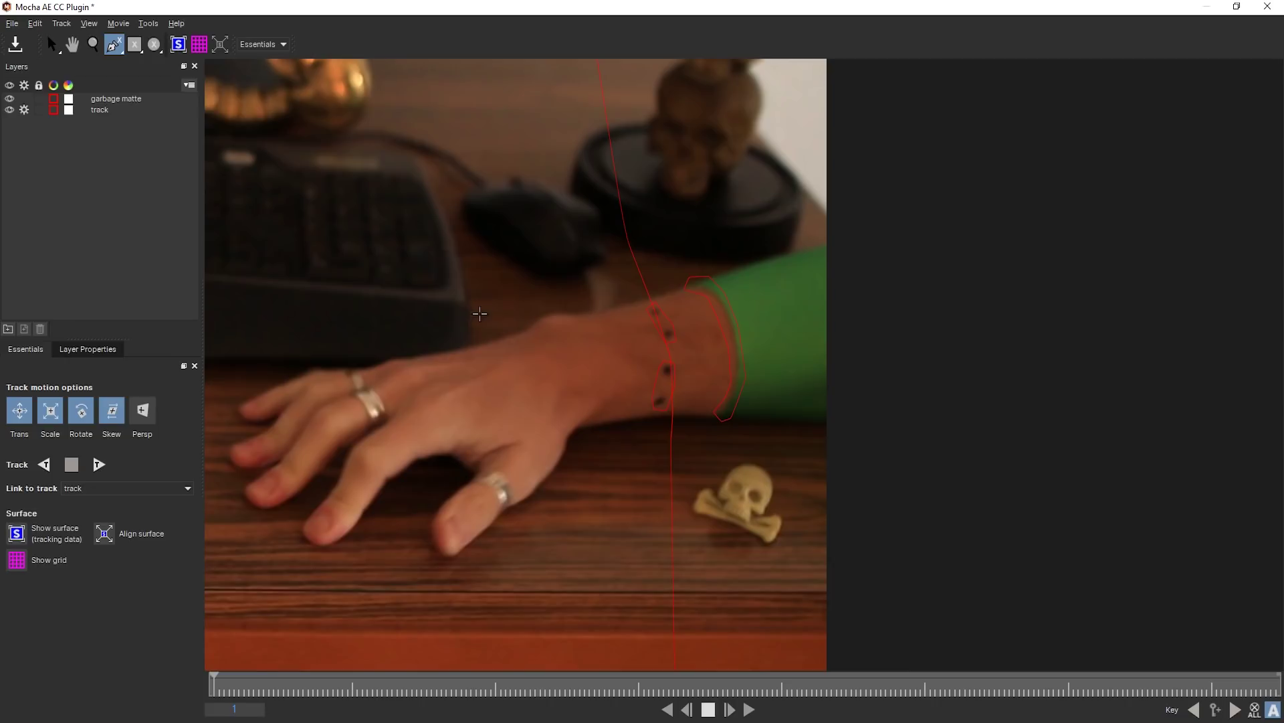
click(508, 295)
click(572, 296)
click(610, 304)
click(642, 303)
click(634, 309)
click(629, 320)
click(659, 326)
click(663, 349)
click(686, 356)
click(672, 359)
click(657, 374)
click(643, 379)
click(639, 396)
click(628, 403)
click(641, 430)
click(641, 421)
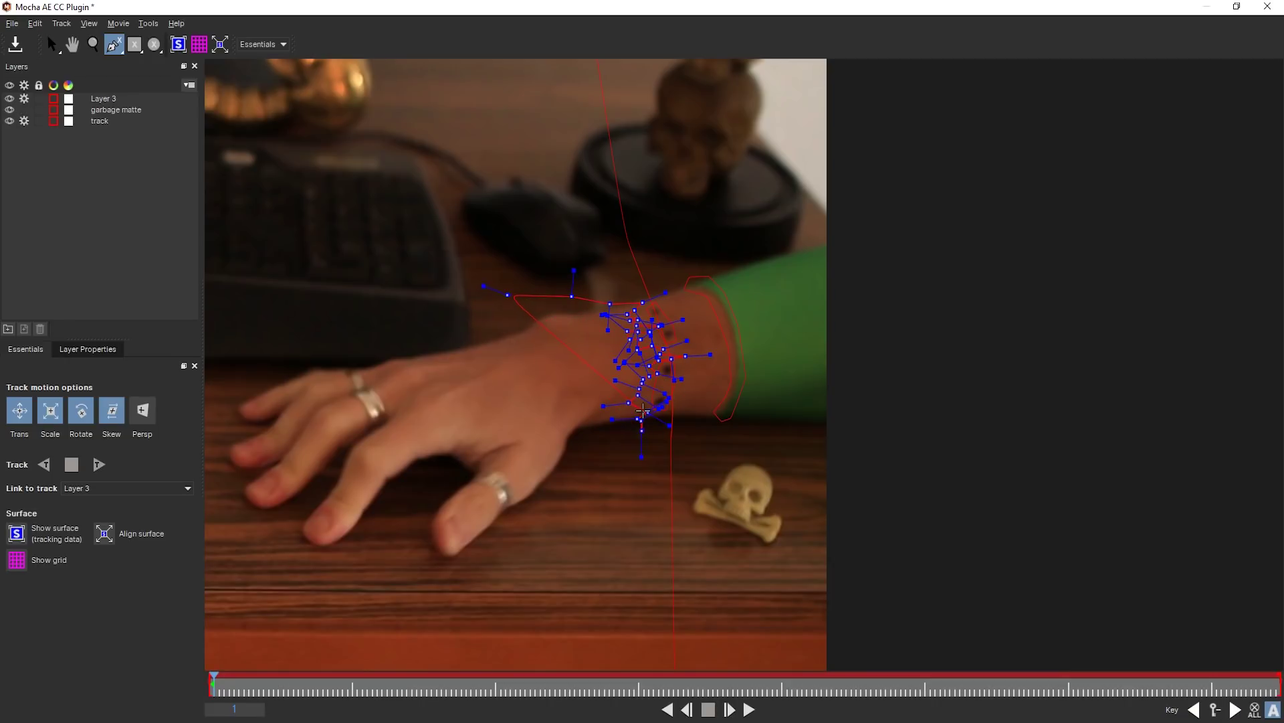
click(640, 441)
click(650, 440)
click(652, 451)
click(650, 463)
click(644, 508)
click(621, 607)
scroll(618, 555, down, 4)
click(525, 593)
click(280, 588)
click(268, 362)
right_click(538, 407)
click(537, 407)
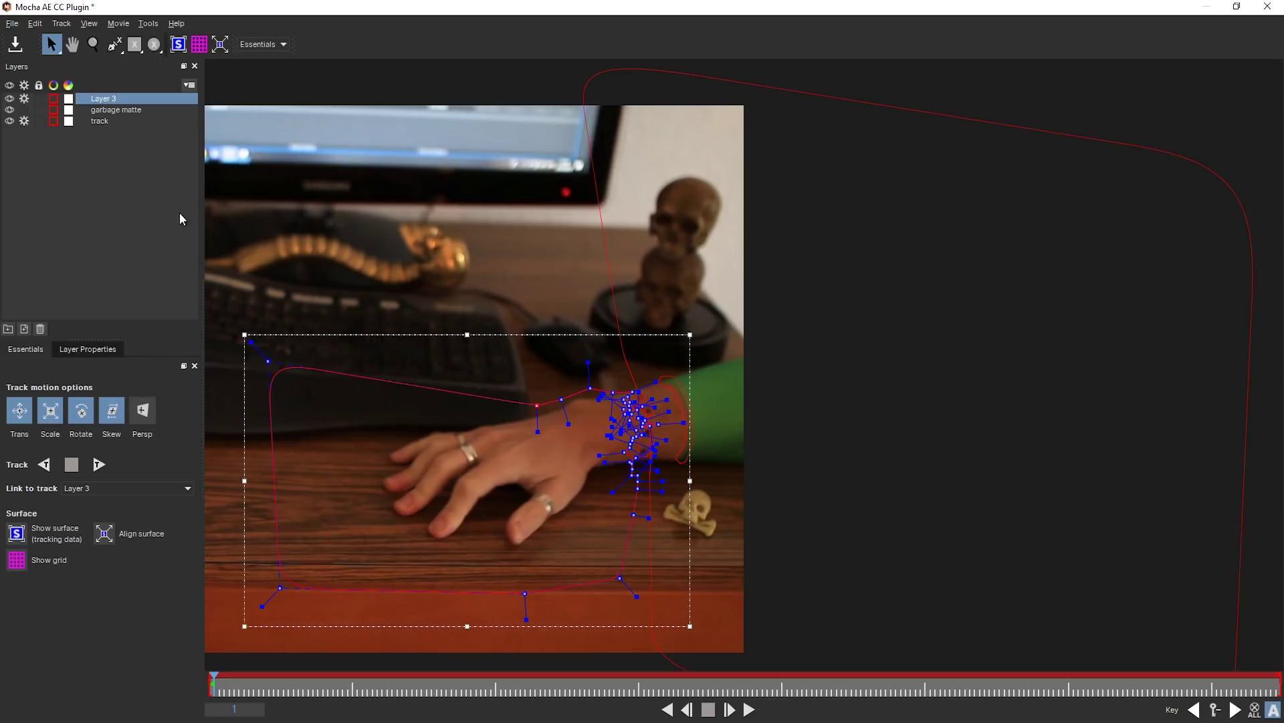
Step: Link Layer 3 to the motion of the track layer and rename it as hand mask
click(149, 489)
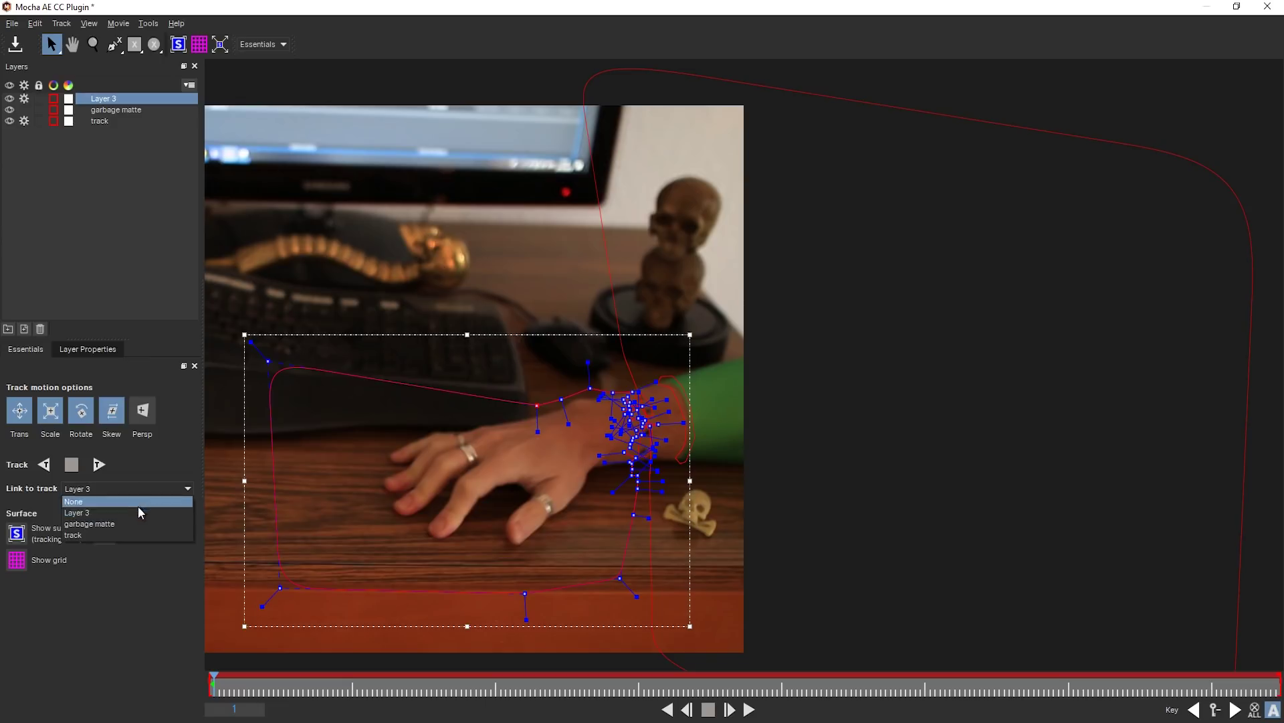
click(124, 535)
double_click(117, 98)
text(hand mask)
click(117, 153)
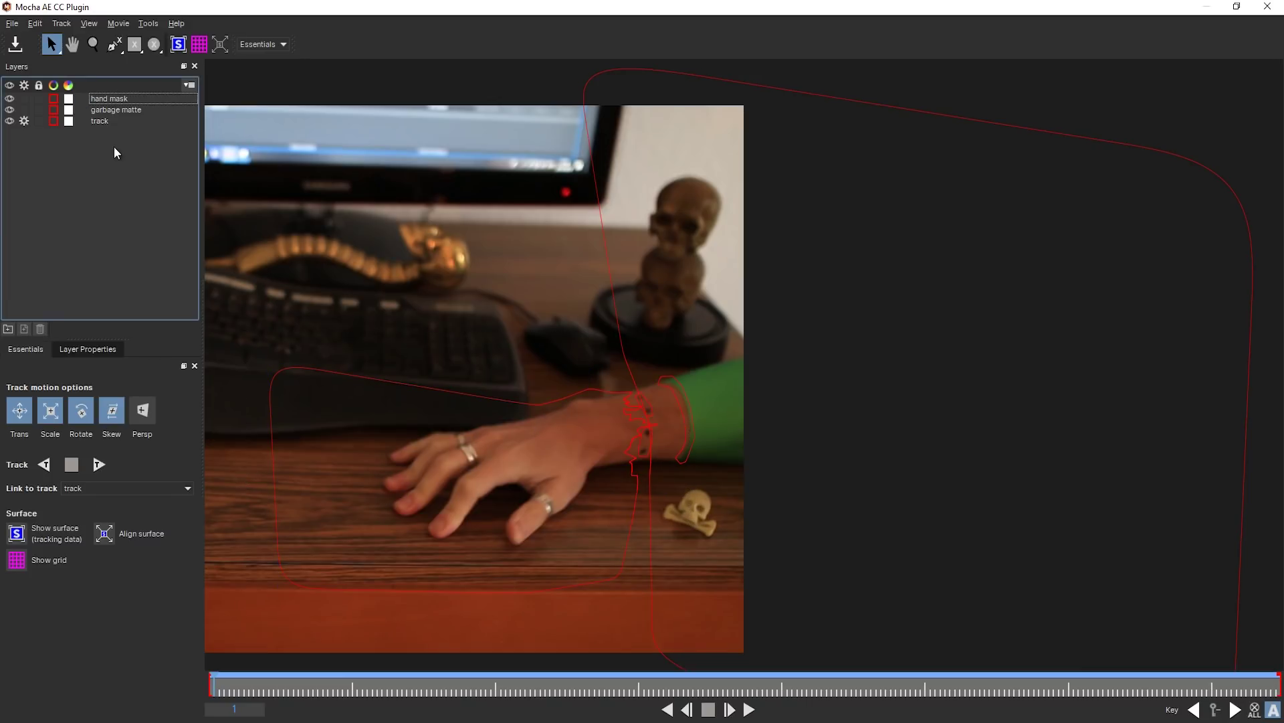
Step: Return to After Effects and create AE masks from the Mocha shapes on the Hand Green layer
click(1268, 6)
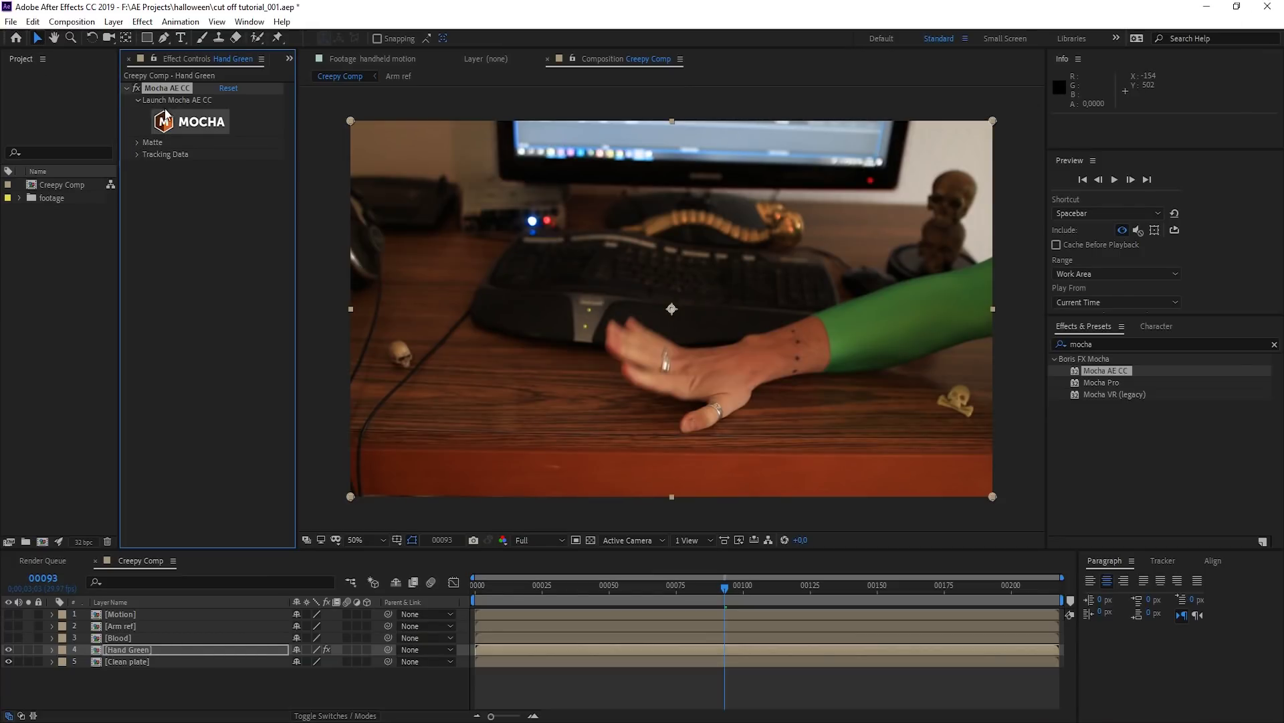
click(137, 141)
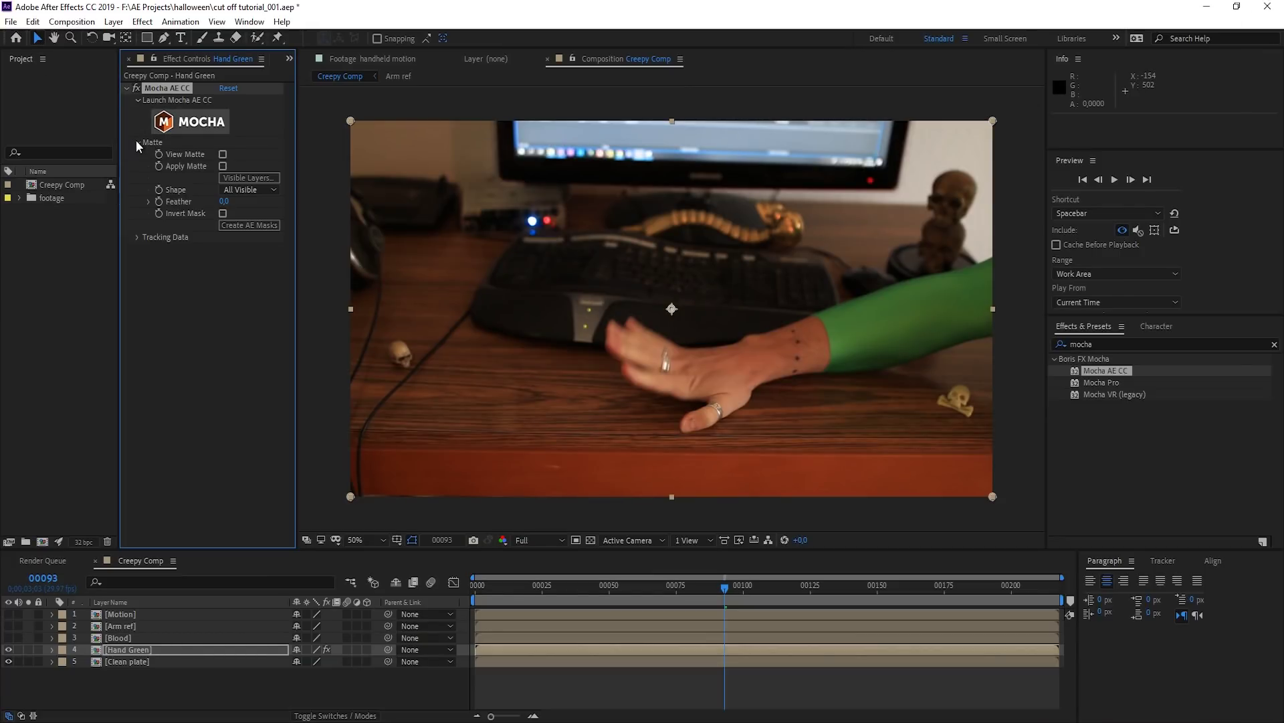
click(247, 227)
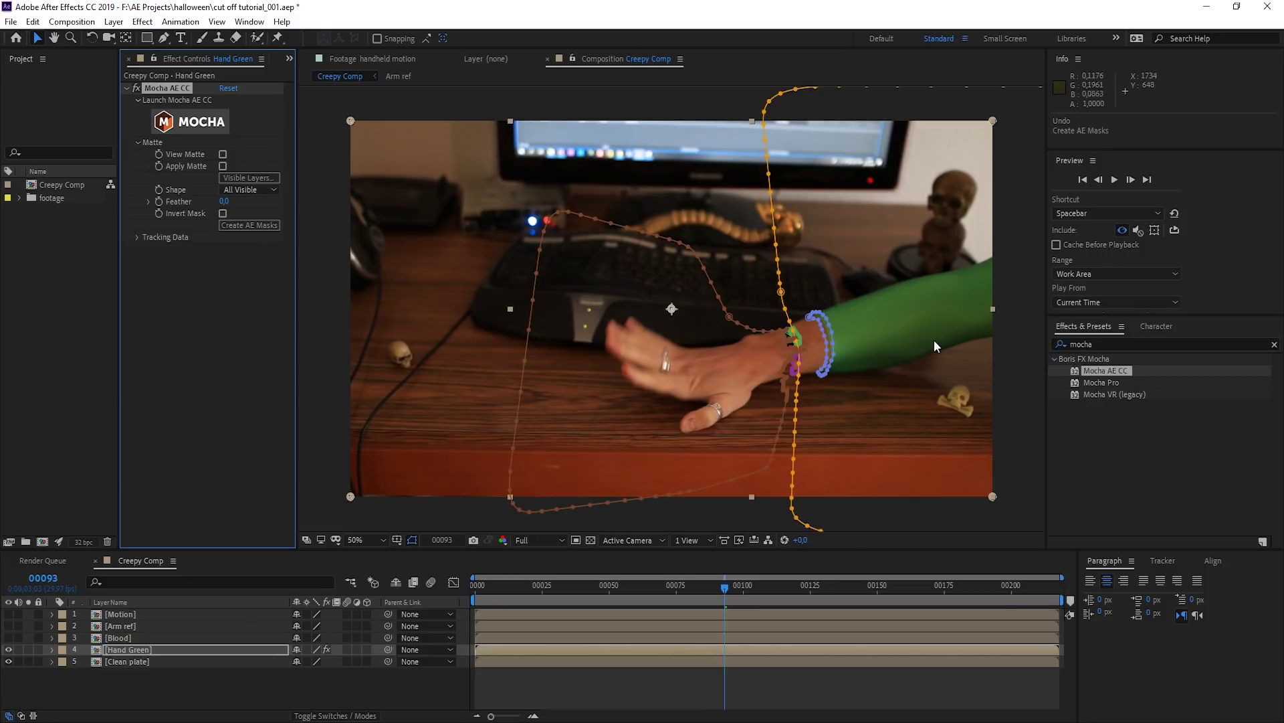
Step: Reveal the Hand Green layer's masks and set the mode of the three track masks to None
click(146, 649)
key(m)
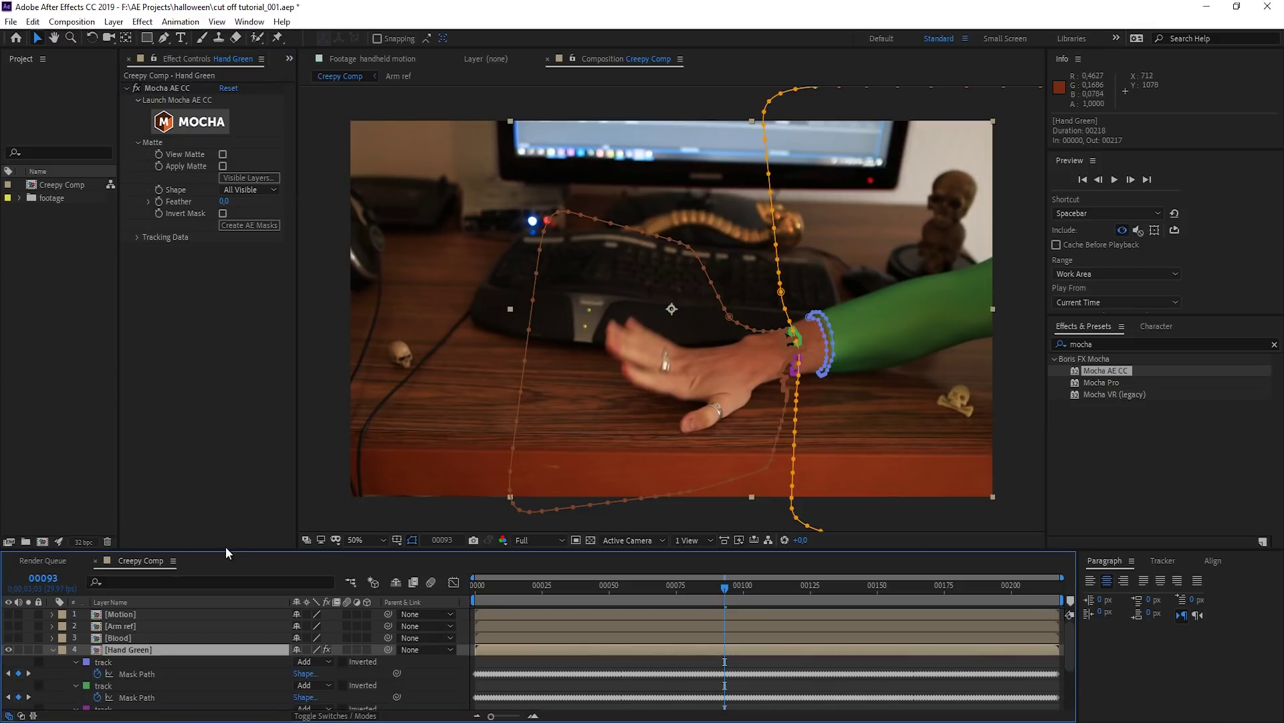
drag(225, 549, 232, 456)
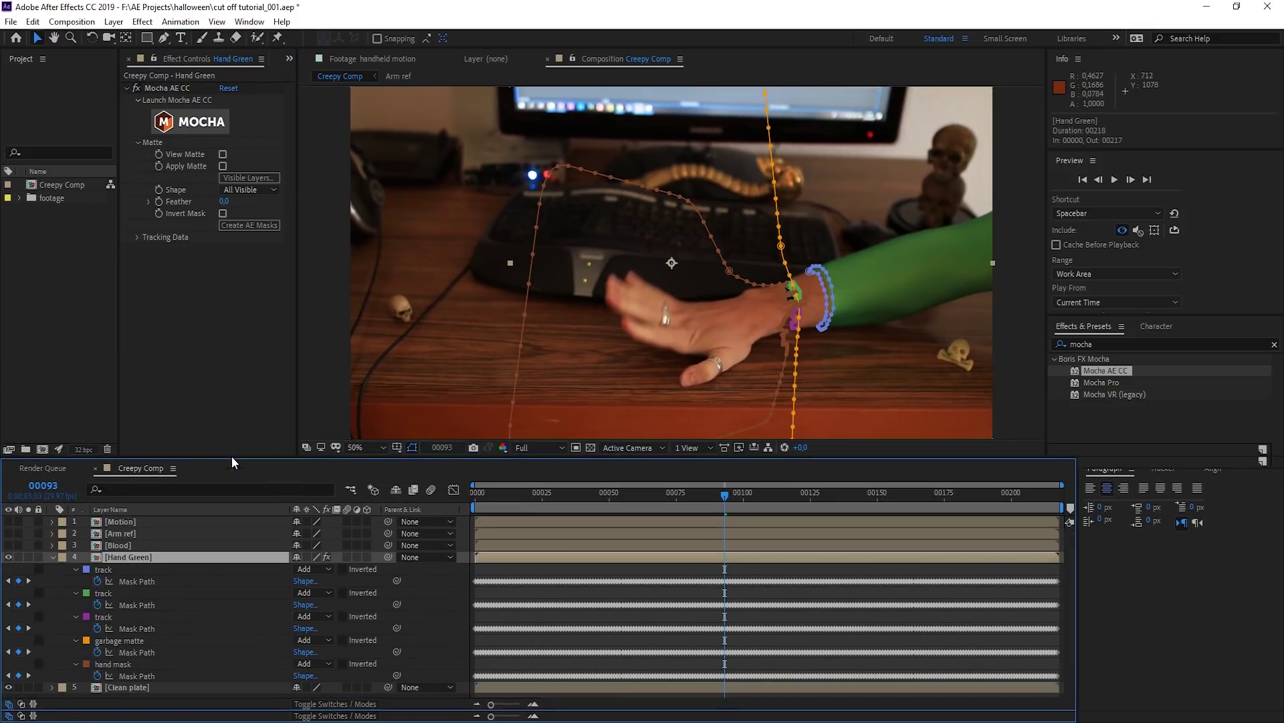
click(111, 662)
click(114, 641)
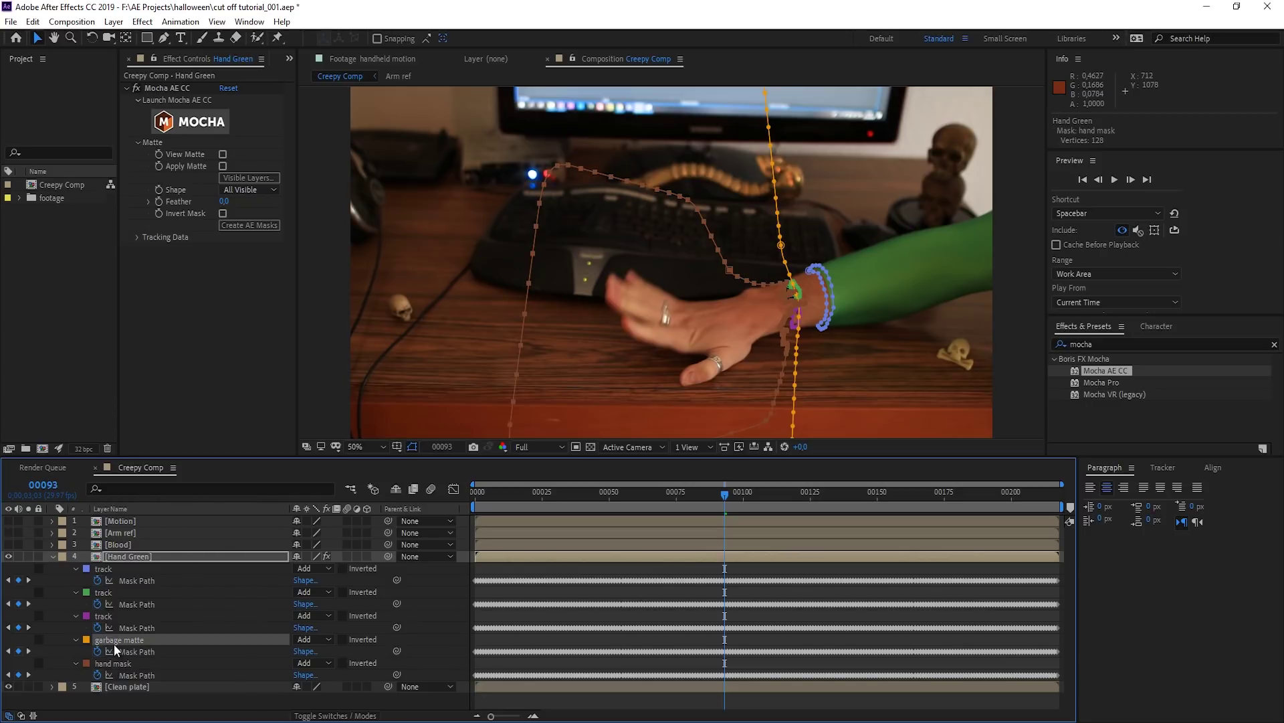
click(102, 618)
shift+click(107, 592)
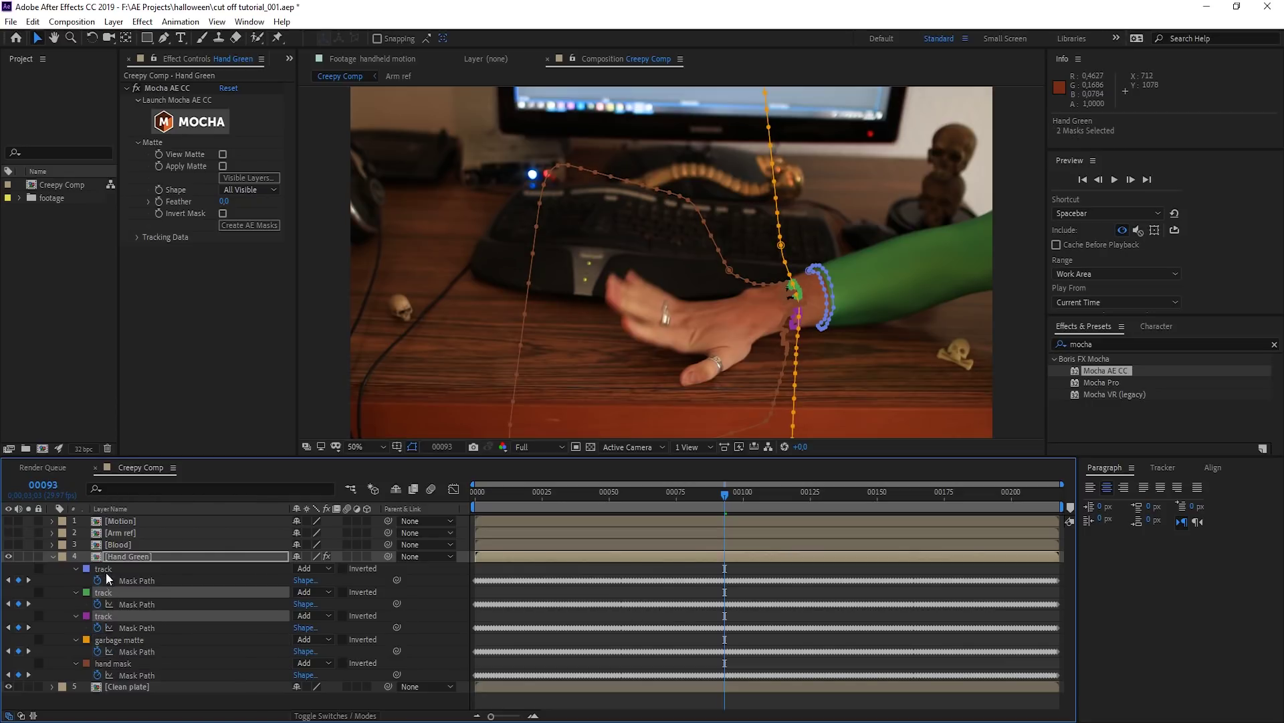
shift+click(124, 568)
click(325, 570)
click(328, 574)
click(139, 555)
Step: Set the garbage matte mask's mode to None
click(127, 605)
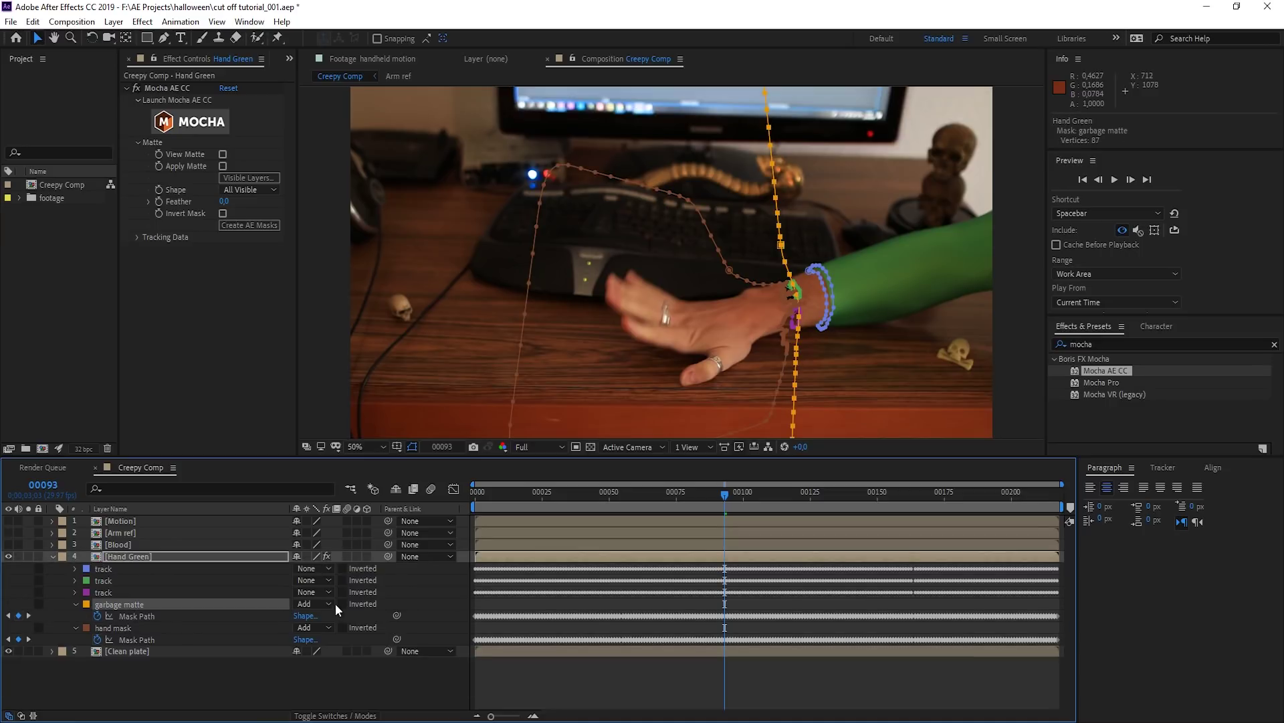
click(313, 604)
click(324, 619)
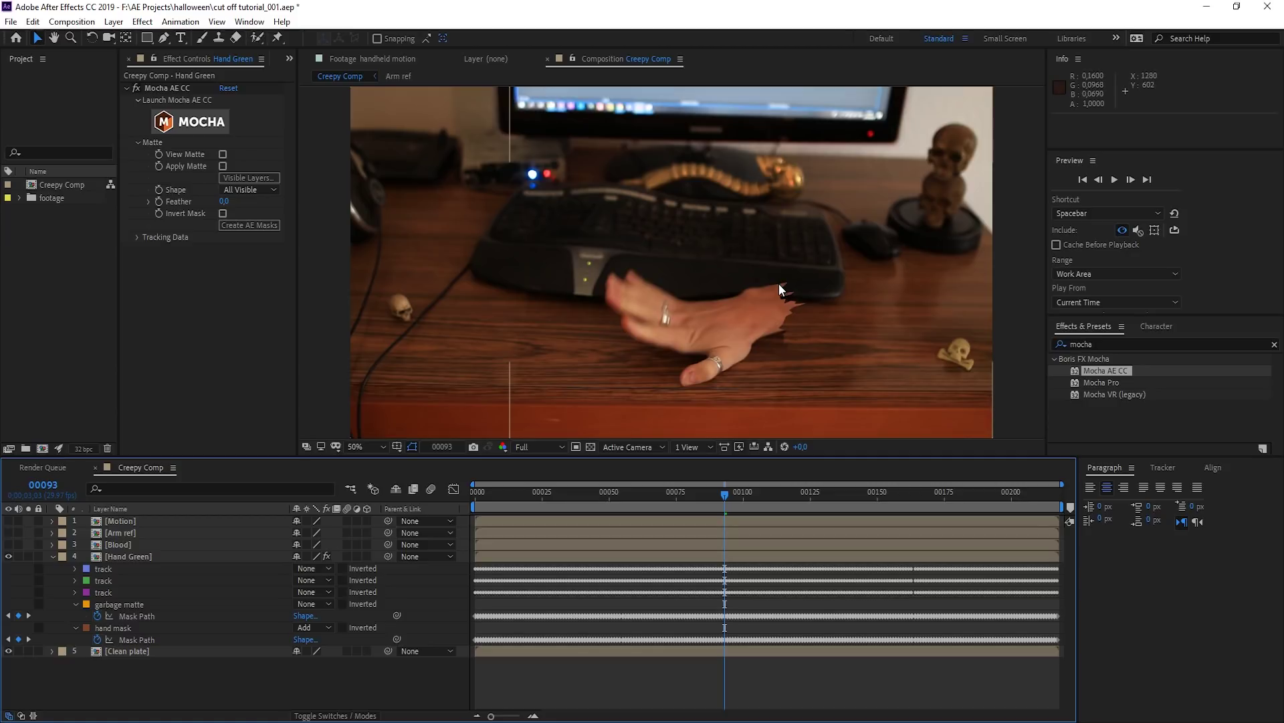
Step: Play back the composition from the first frame to check the masked hand
key(Home)
key(space)
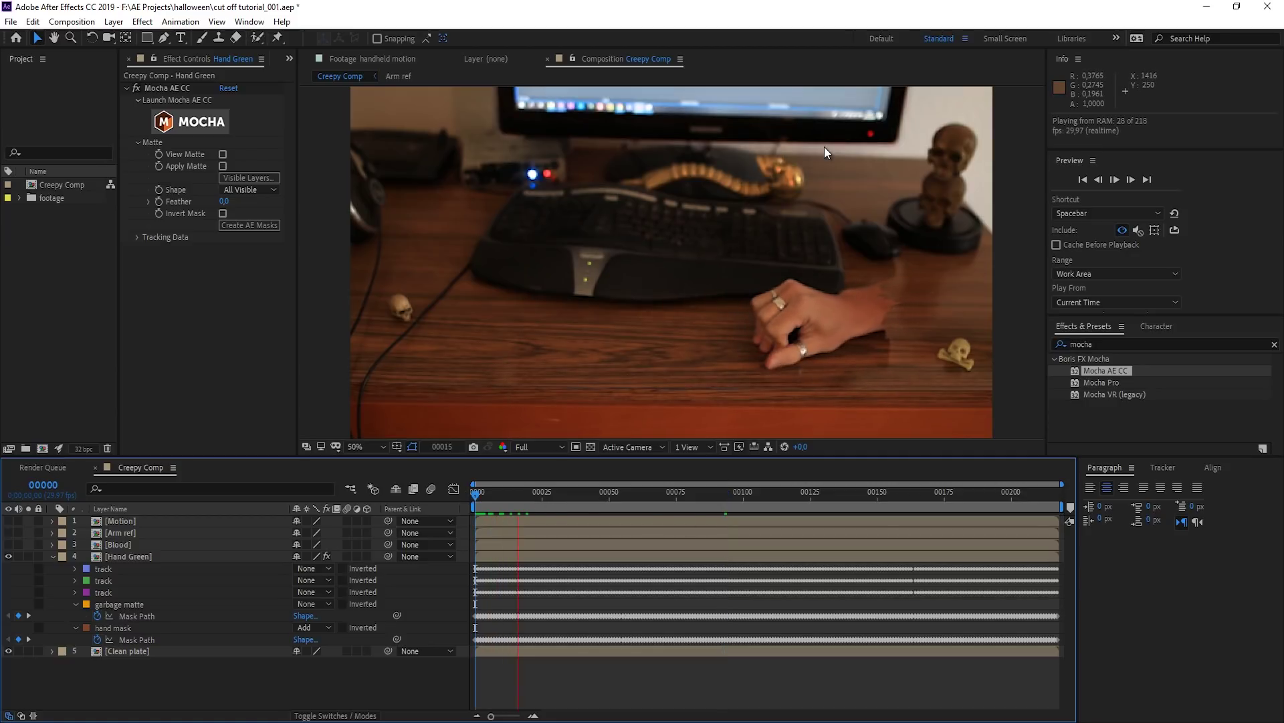
key(space)
key(Home)
key(space)
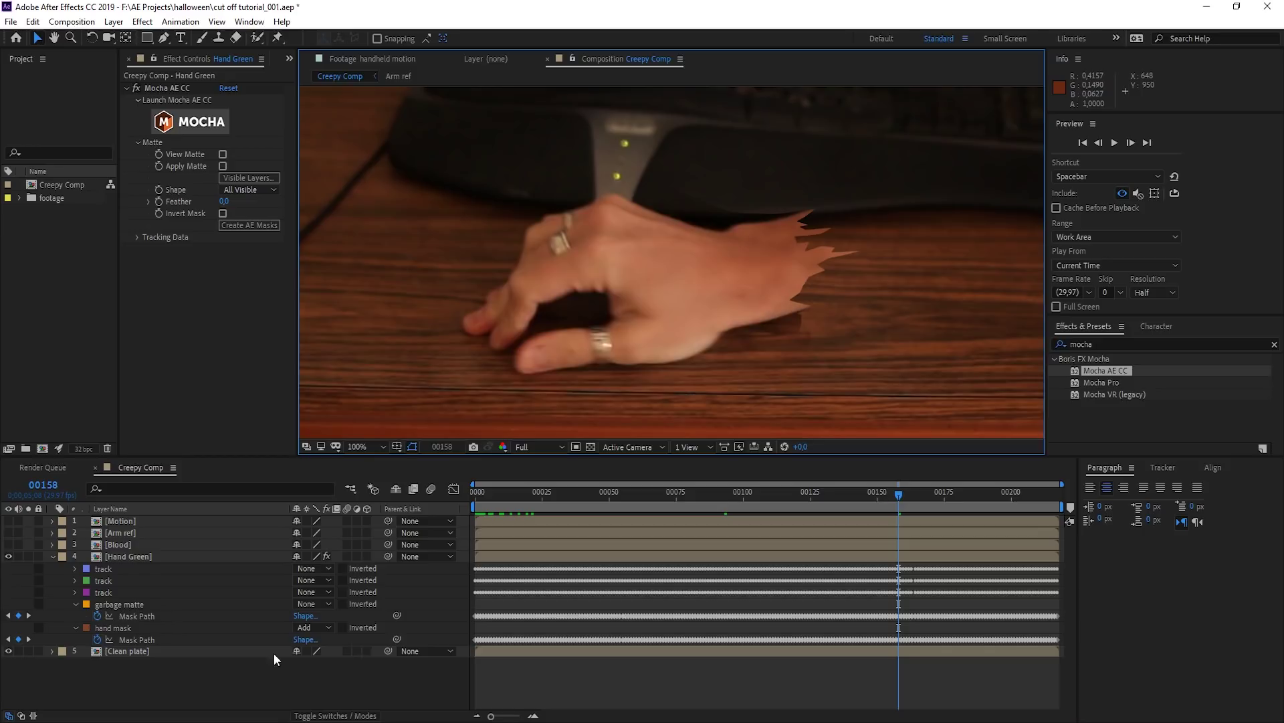
Step: Feather the hand mask, trying 2 pixels and settling on a Mask Feather of 3 pixels
click(106, 605)
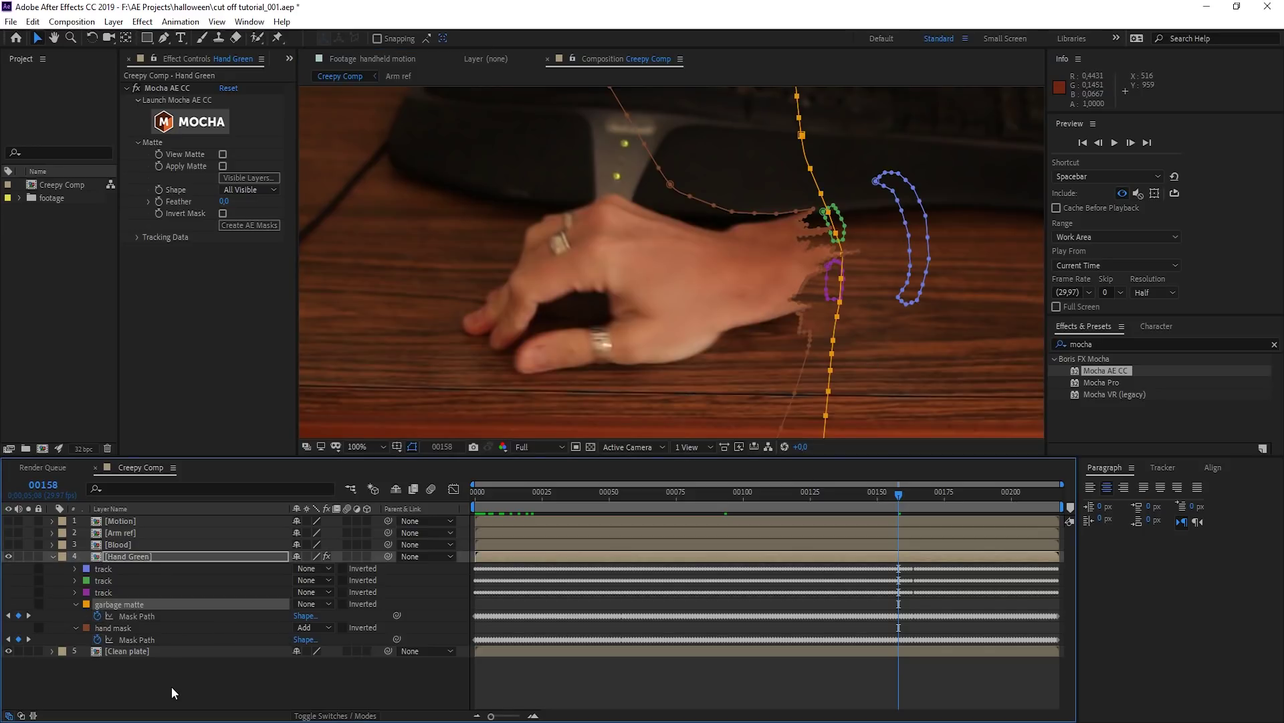
click(75, 628)
click(75, 627)
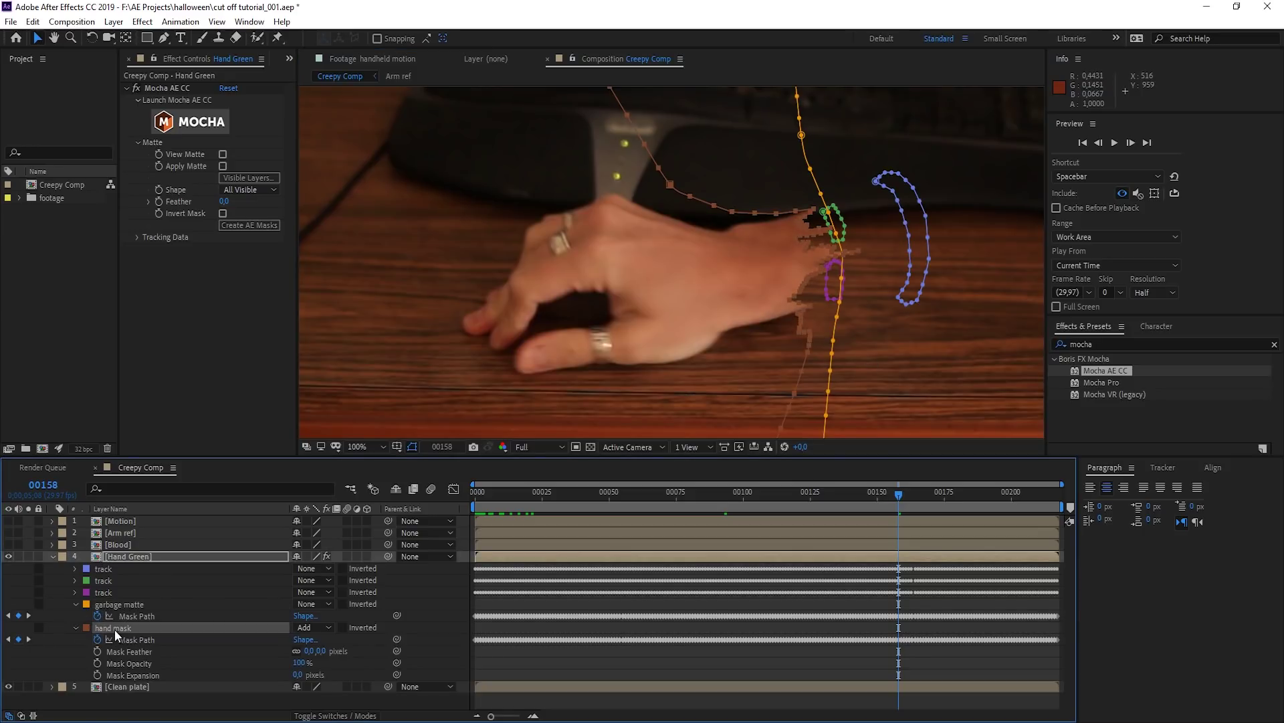
click(320, 651)
text(2)
click(440, 661)
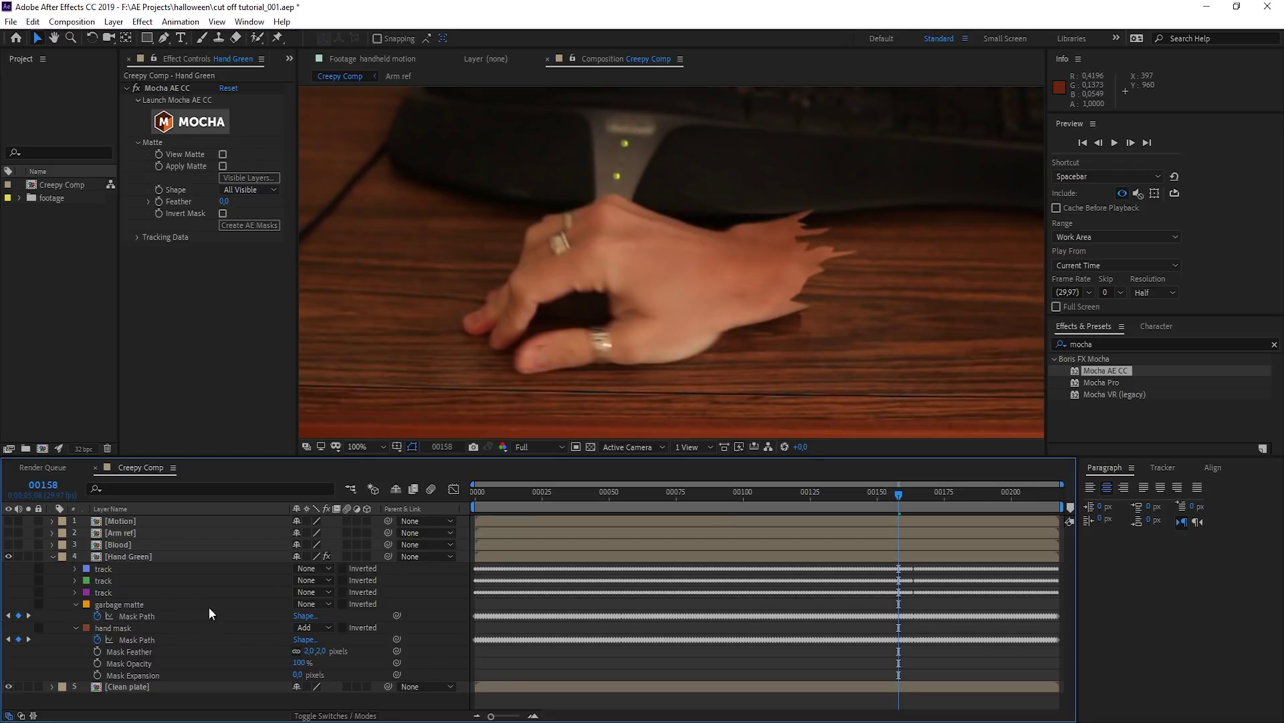
click(321, 650)
text(3)
key(Return)
Step: Enable motion blur for the composition and for the Hand Green layer
scroll(865, 242, down, 2)
click(431, 488)
click(346, 556)
scroll(821, 234, up, 2)
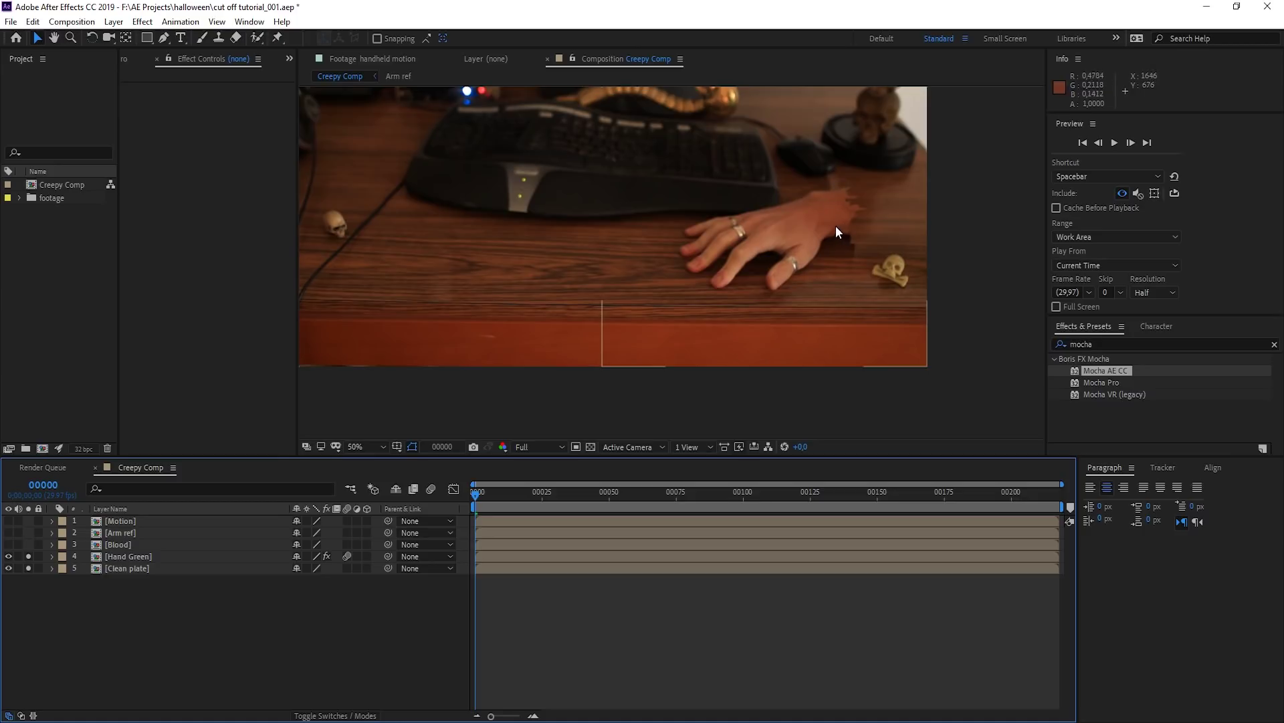
Step: Reopen the Hand Green layer in Mocha and duplicate the hand mask layer
click(145, 556)
click(191, 126)
click(1052, 382)
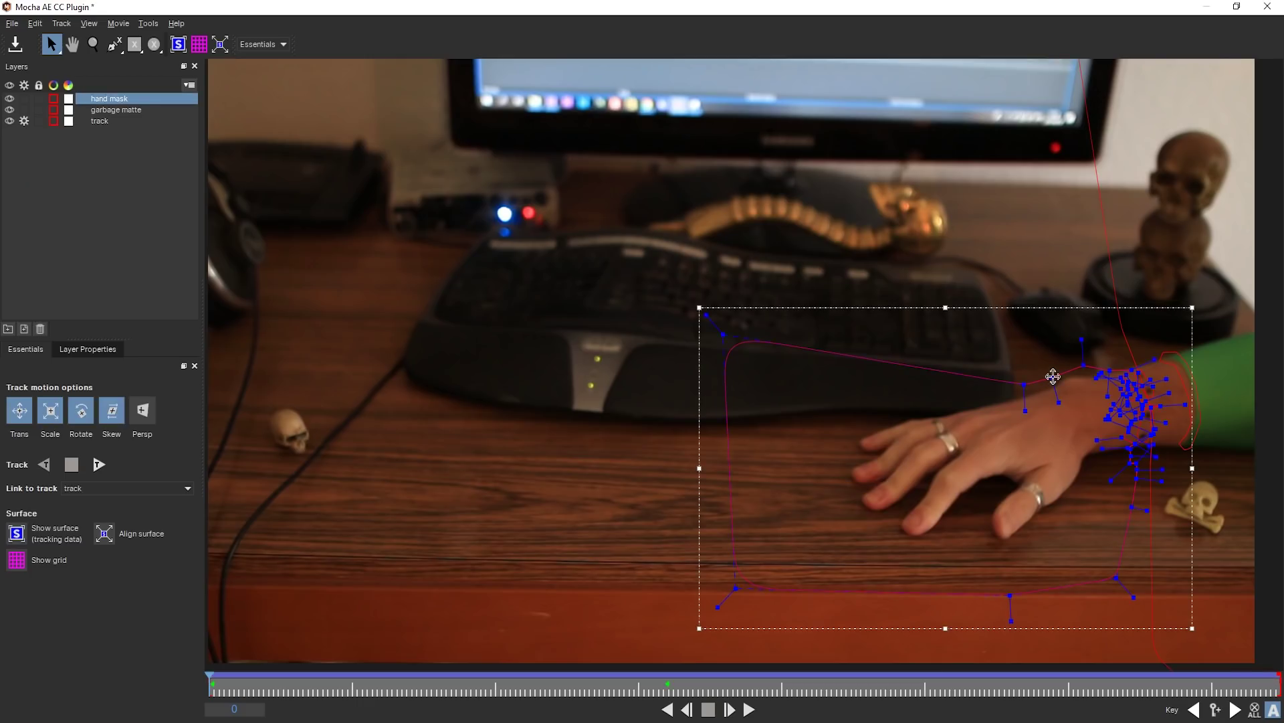
right_click(114, 99)
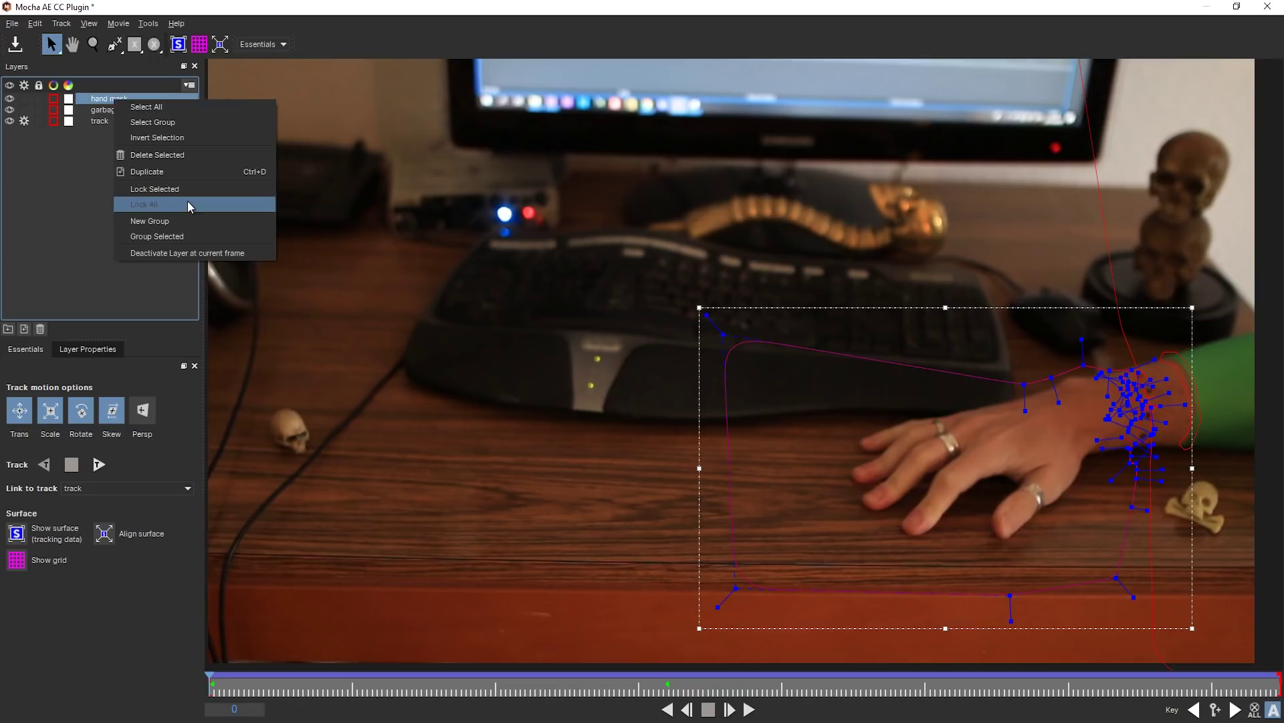
click(171, 173)
Step: Shift the hand mask copy slightly toward the fingers and pull its outer points out beyond the footage frame, keeping the jagged edge on the wrist
click(698, 388)
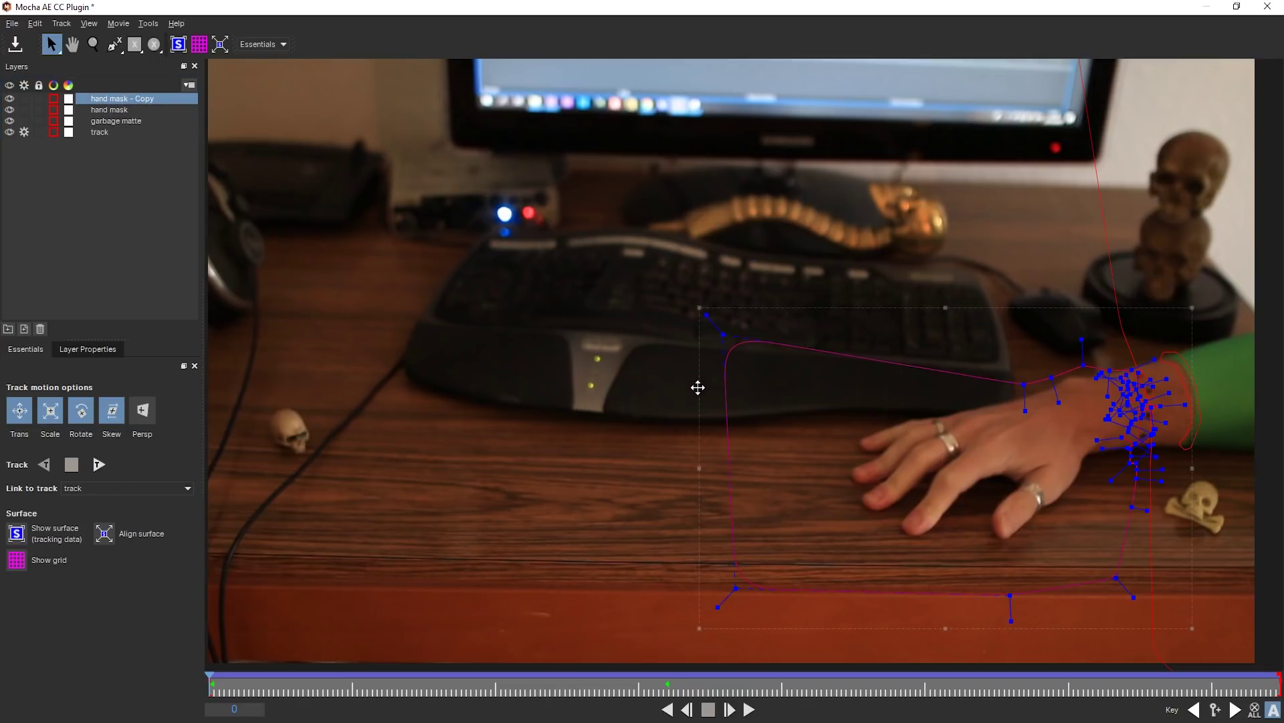
drag(696, 388, 678, 388)
drag(1065, 365, 1052, 314)
drag(1090, 371, 935, 1)
key(z)
drag(896, 248, 896, 326)
scroll(896, 330, down, 1)
key(s)
drag(813, 44, 839, 93)
drag(977, 350, 573, 76)
drag(754, 312, 318, 68)
drag(763, 501, 364, 640)
drag(966, 505, 1049, 648)
drag(1057, 440, 1111, 601)
drag(1045, 493, 1095, 618)
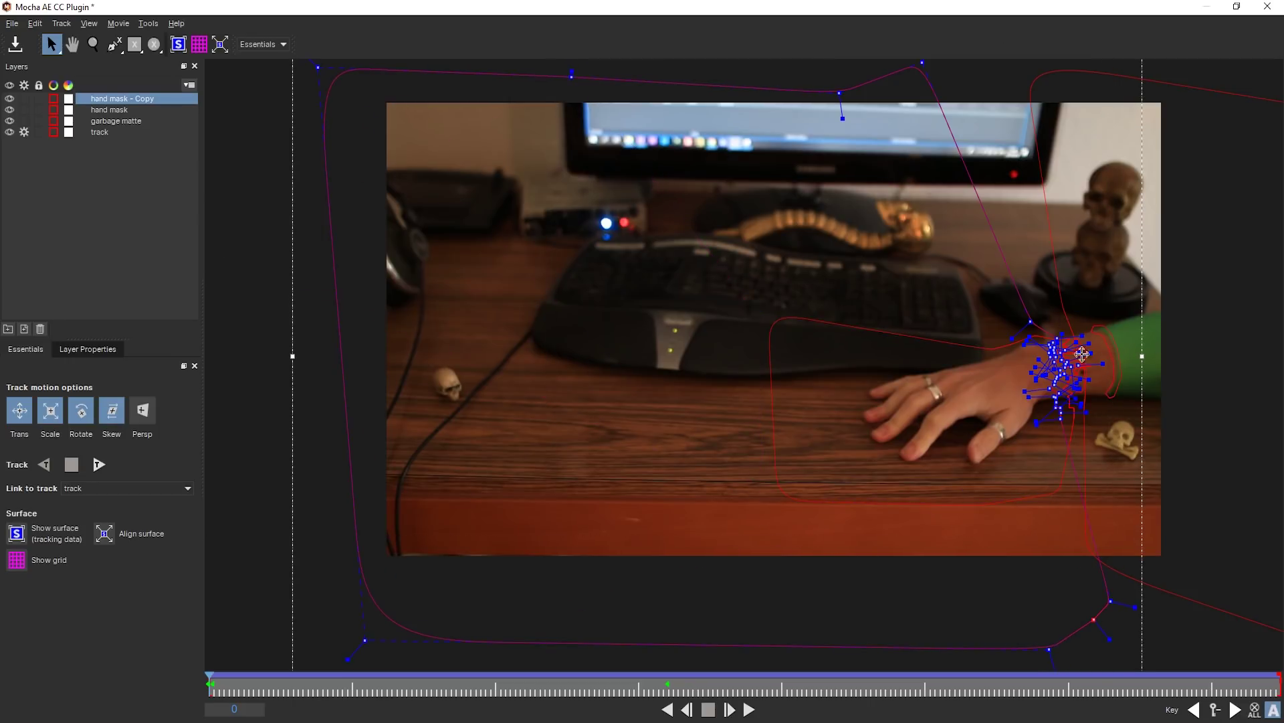
Step: Isolate the hand mask copy below the other layers, hiding those, and set its spline color to green (#00ff00)
drag(9, 109, 10, 133)
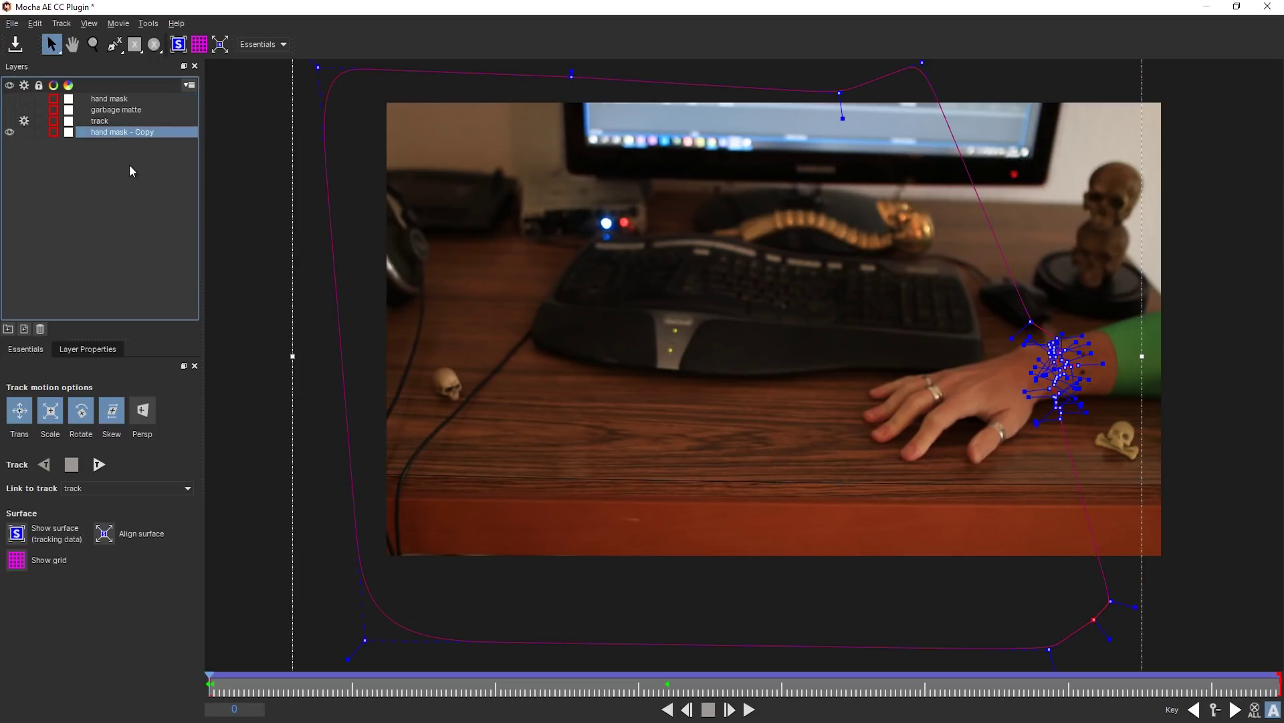
click(55, 132)
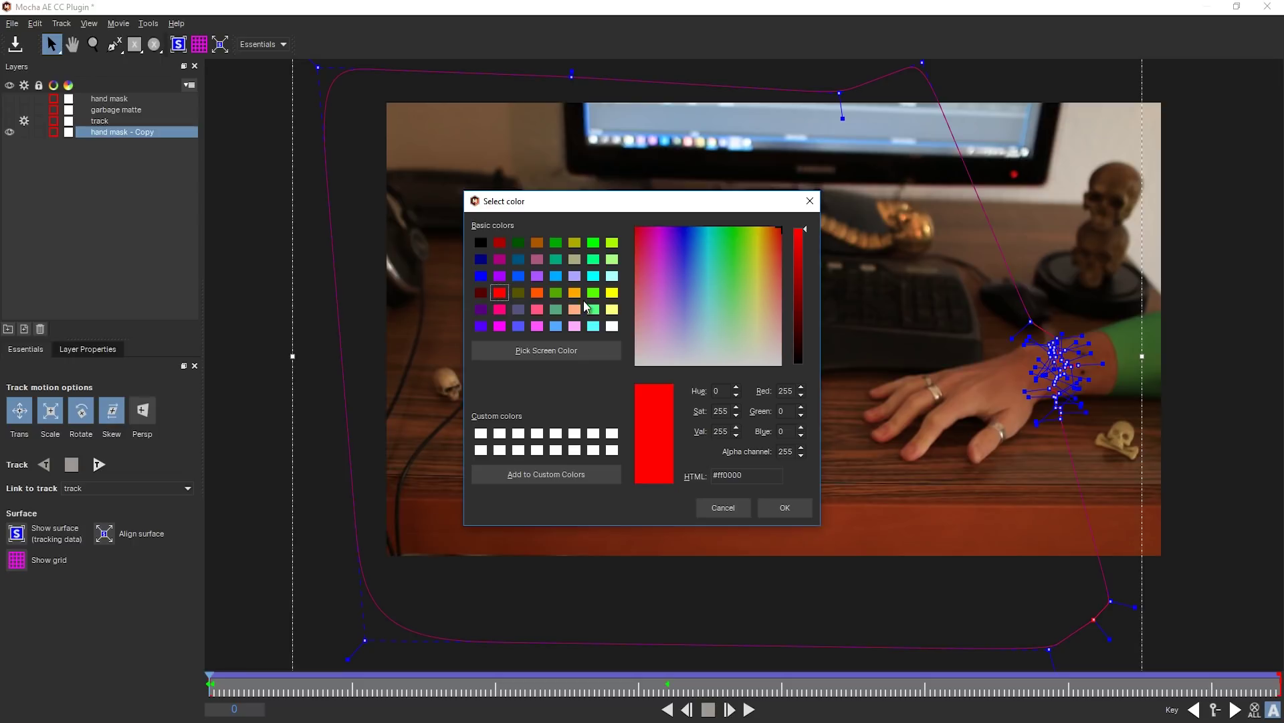
click(594, 242)
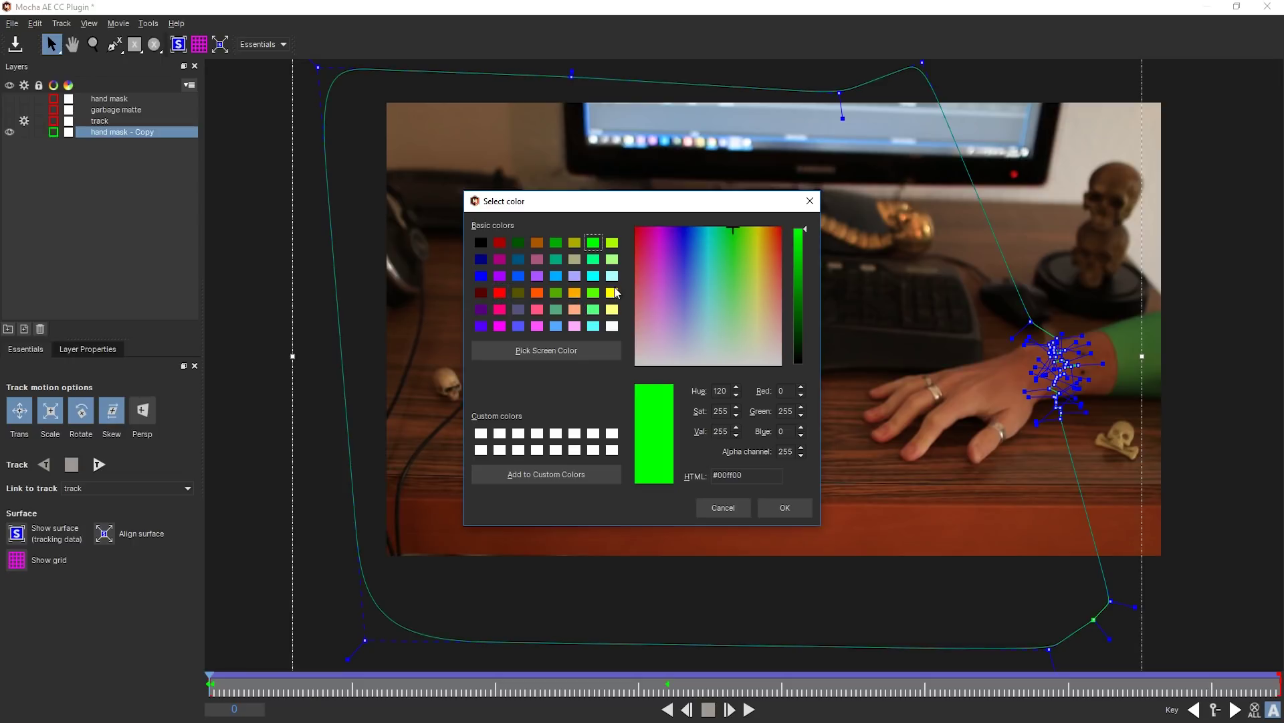
click(785, 507)
click(1175, 637)
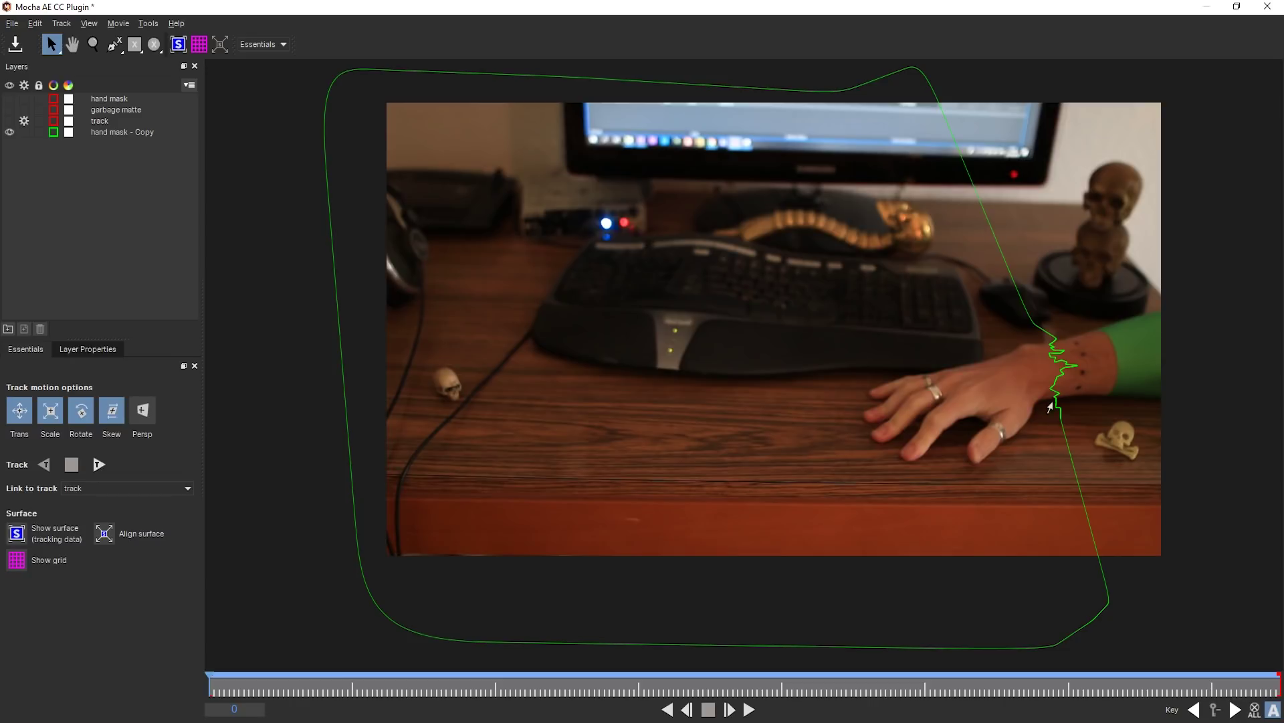
Step: Make the original hand mask layer visible again alongside its green copy
click(115, 101)
click(10, 99)
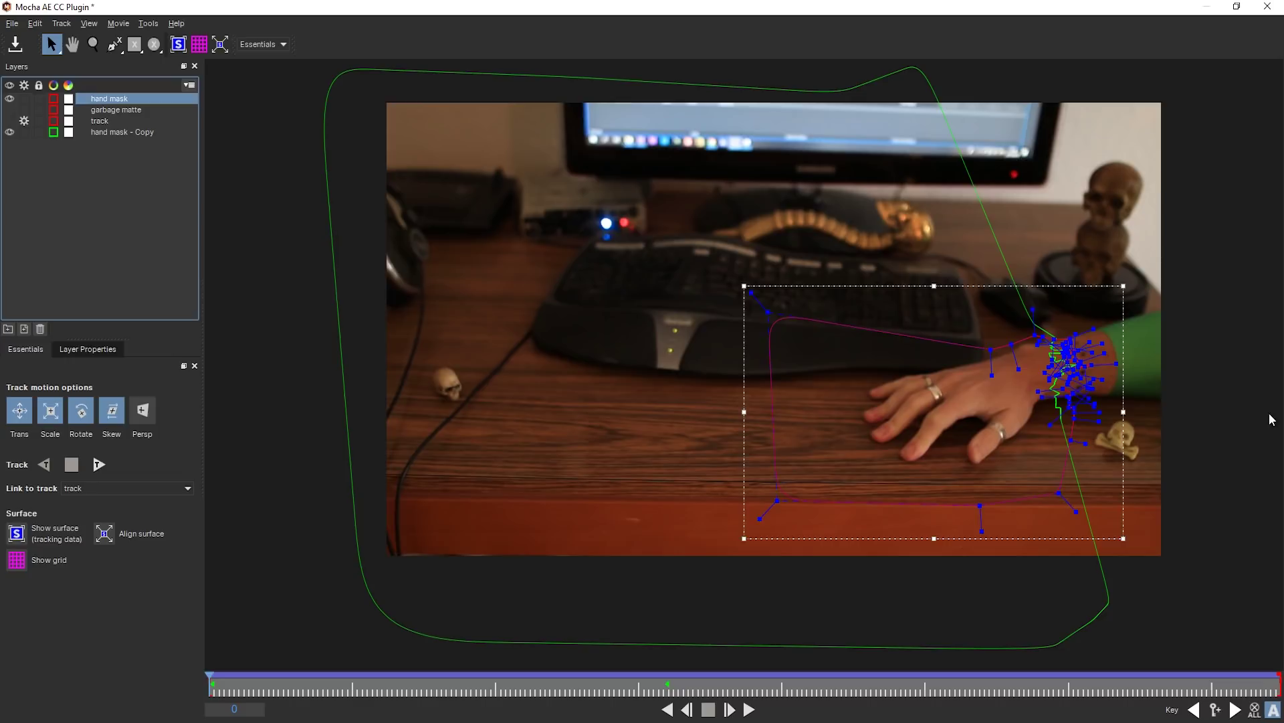
click(1216, 395)
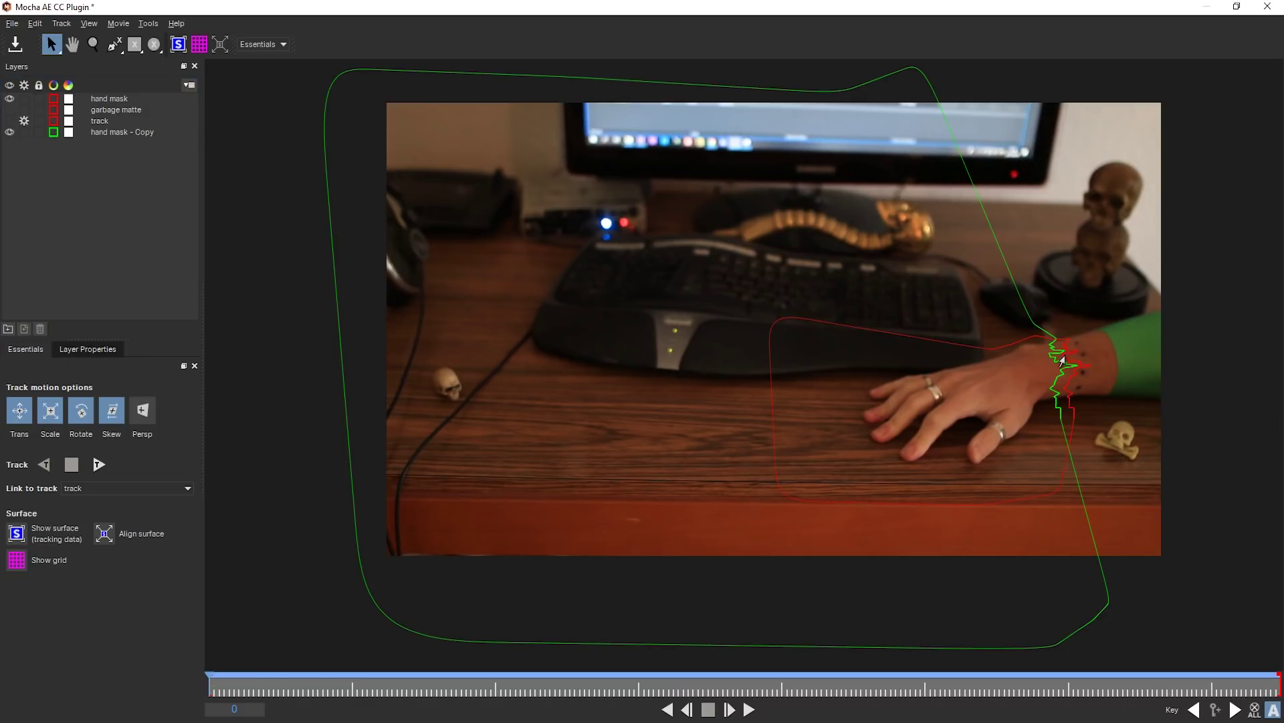
Step: Refine the green hand mask copy's points at the wrist's upper and lower edges, and return from Mocha to After Effects
click(1054, 443)
scroll(1052, 447, up, 3)
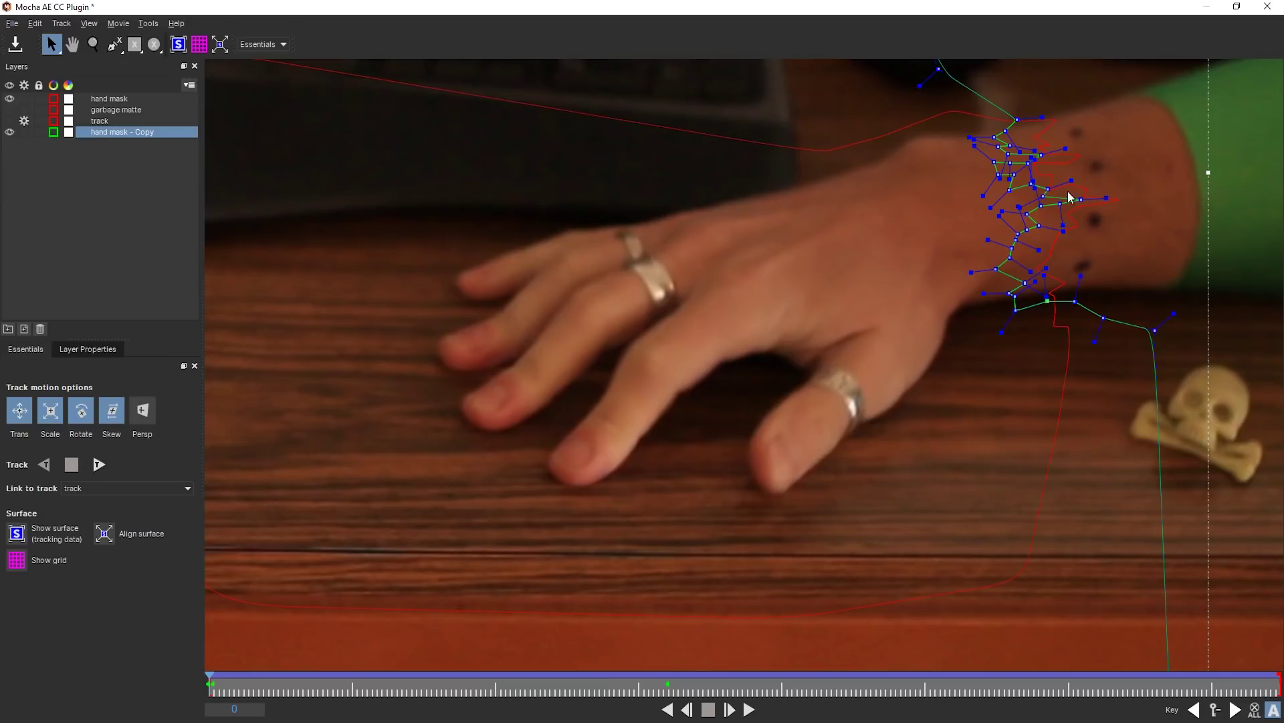
drag(1048, 301, 1048, 293)
drag(1048, 293, 1047, 296)
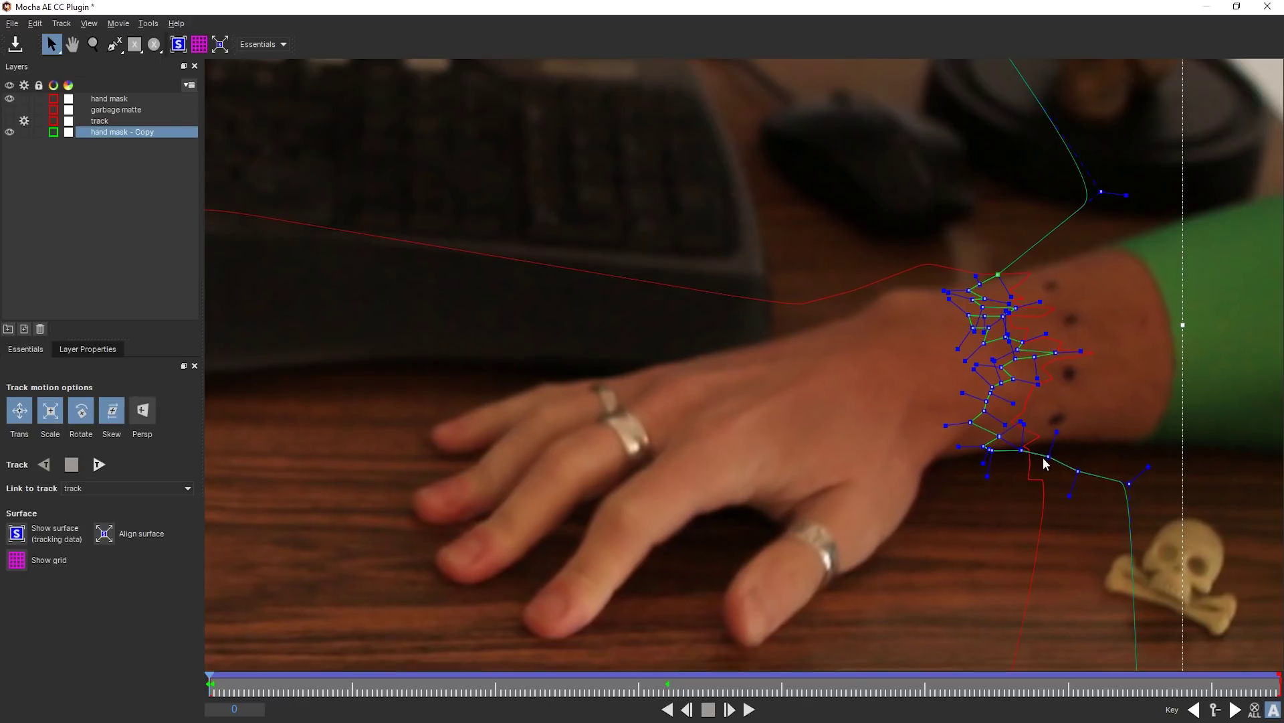
click(1021, 451)
click(1268, 6)
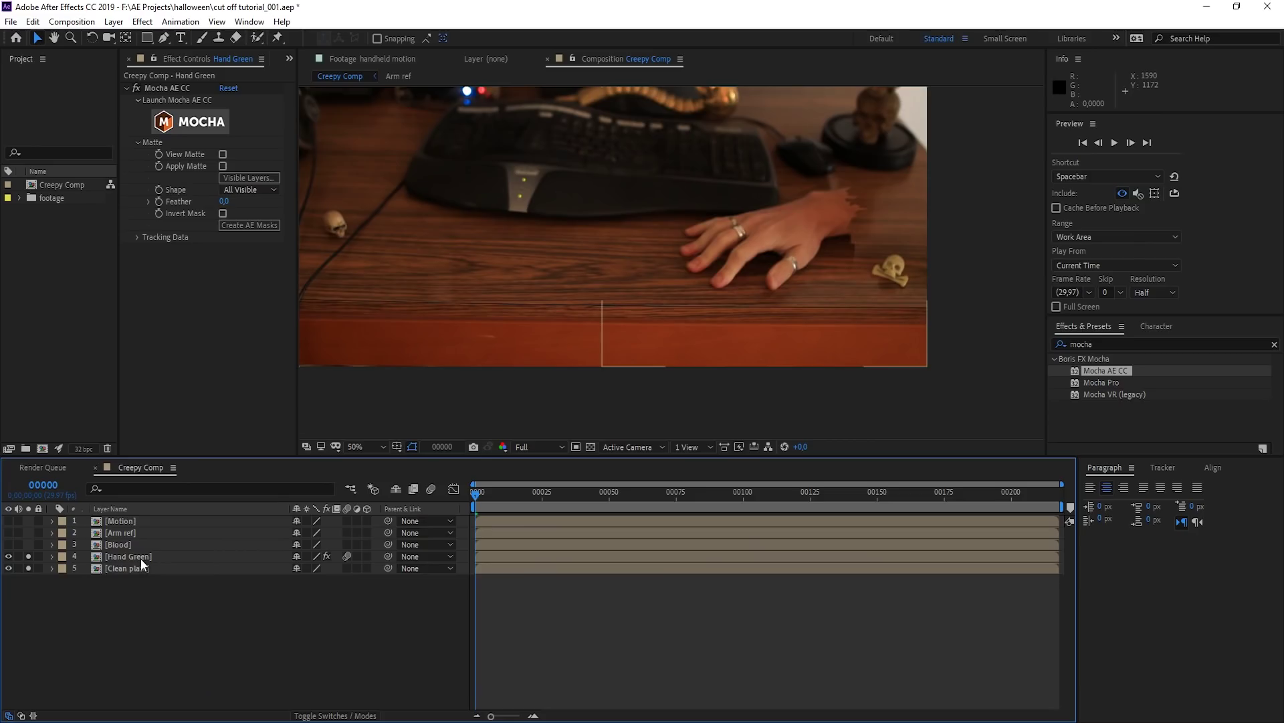
Step: Duplicate the Hand Green layer and rename the duplicate "feather"
click(142, 558)
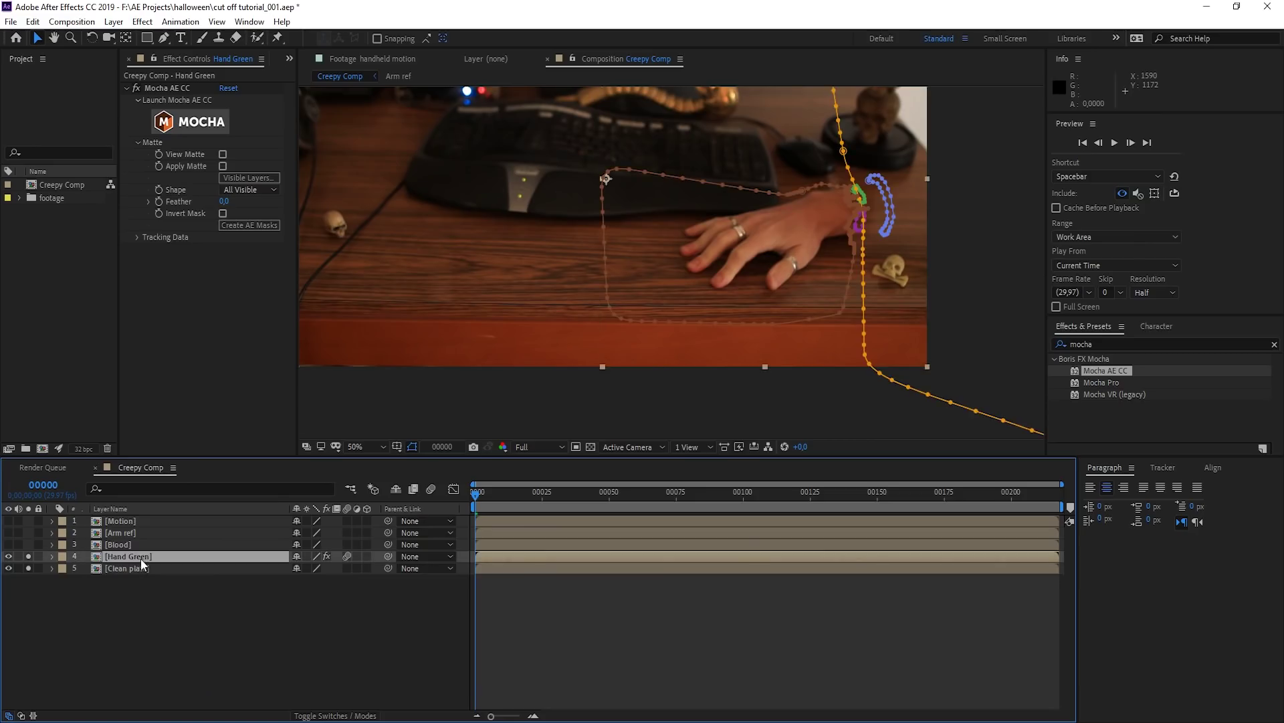
key(ctrl+d)
key(Return)
text(feather)
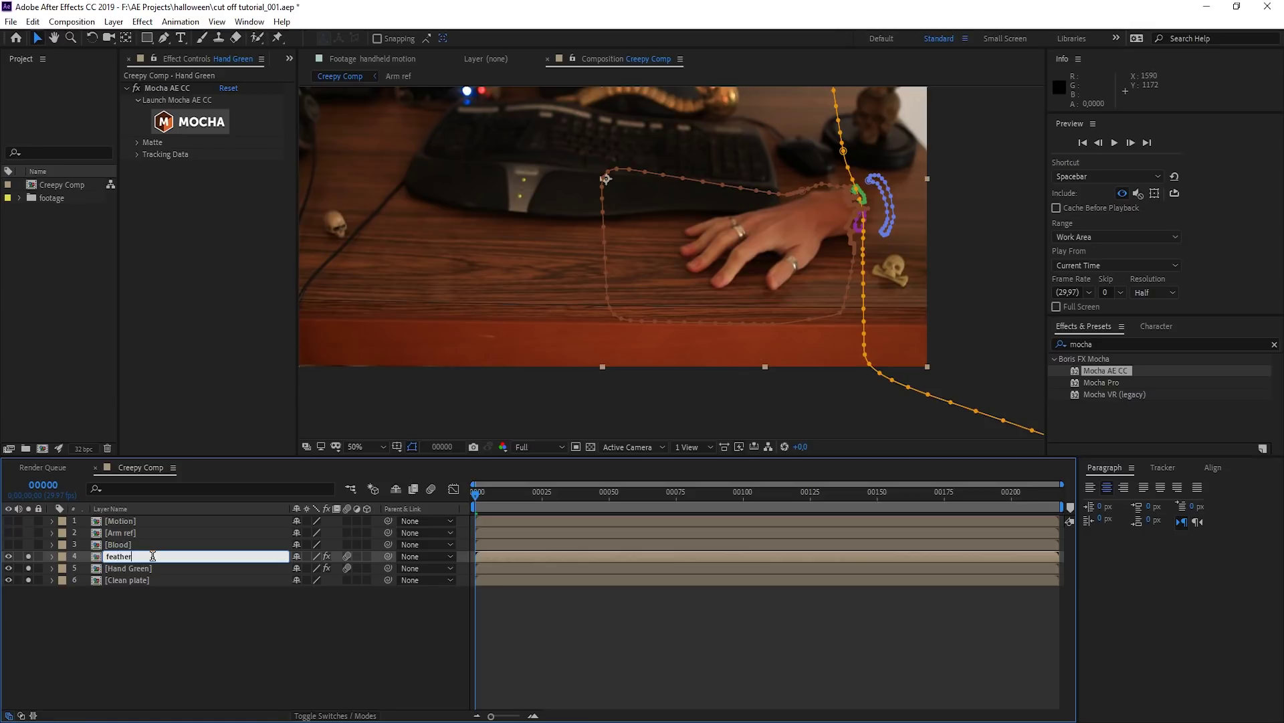
Step: Create AE masks from the Mocha shapes on the feather layer and delete all of them except the hand mask copy
click(248, 180)
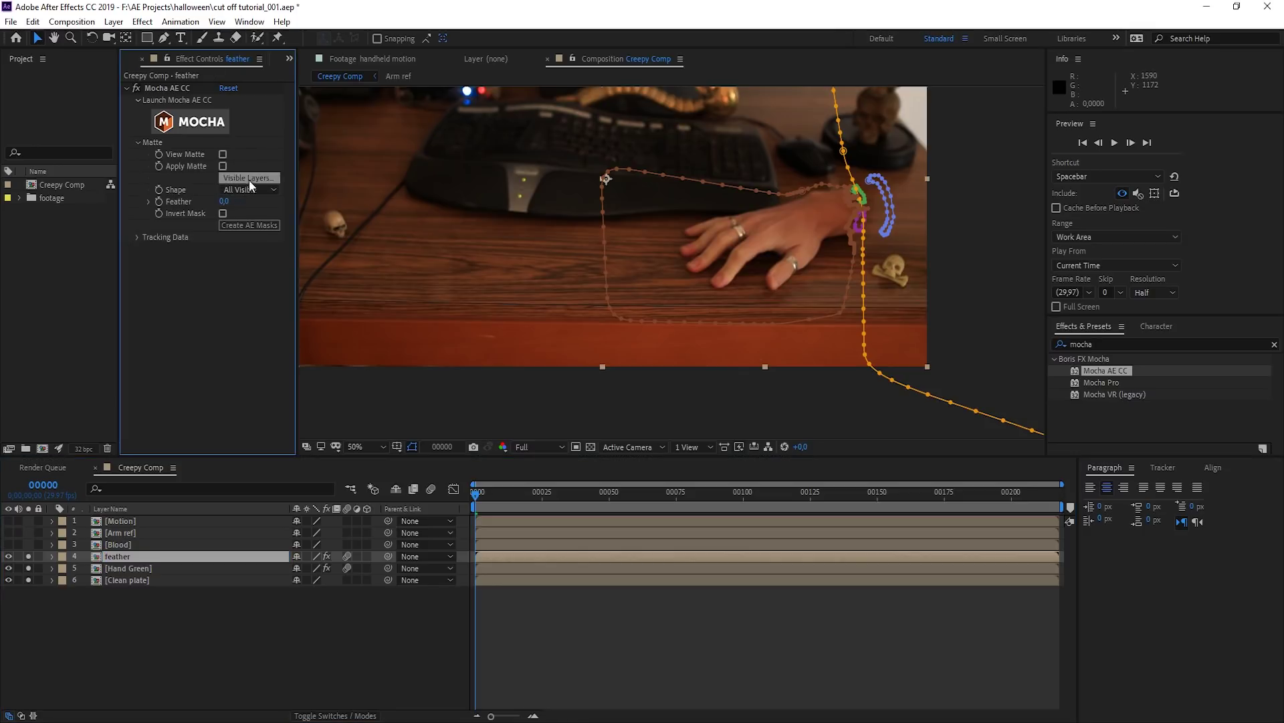
click(247, 222)
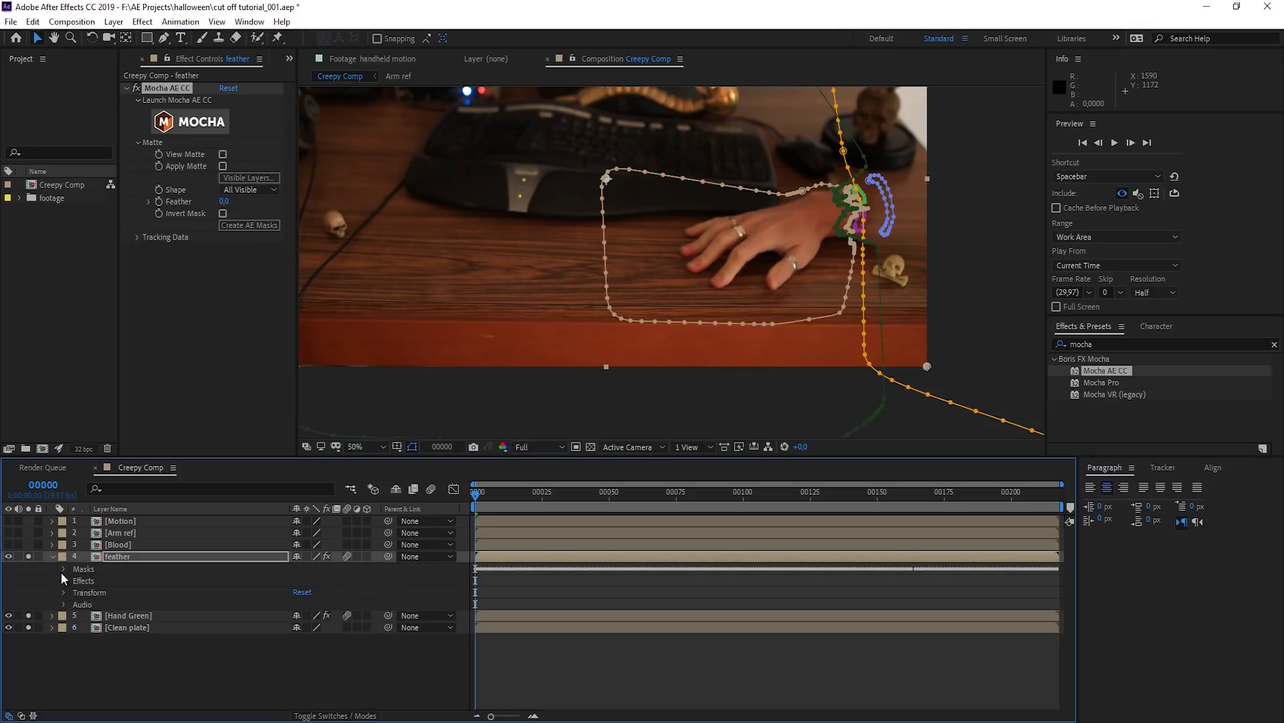
click(65, 569)
click(119, 640)
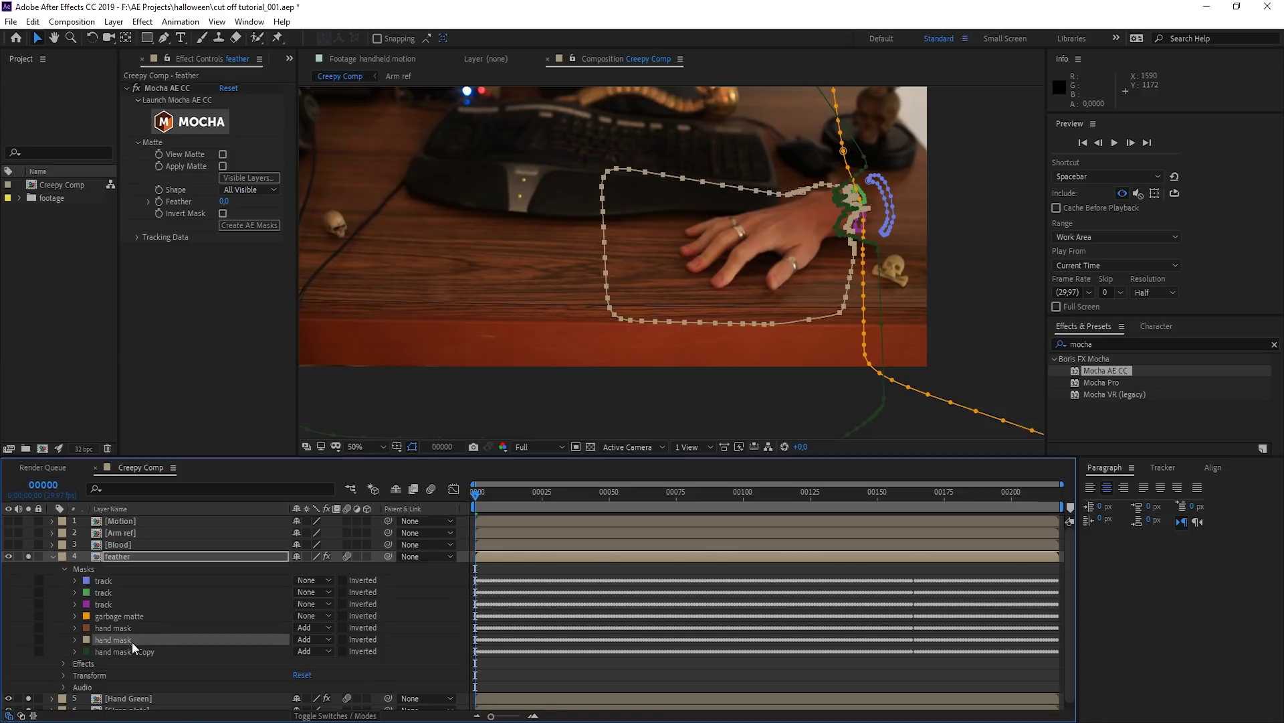
shift+click(106, 581)
key(Delete)
Step: Rename the remaining mask on the feather layer "feathered mask"
click(125, 581)
key(Return)
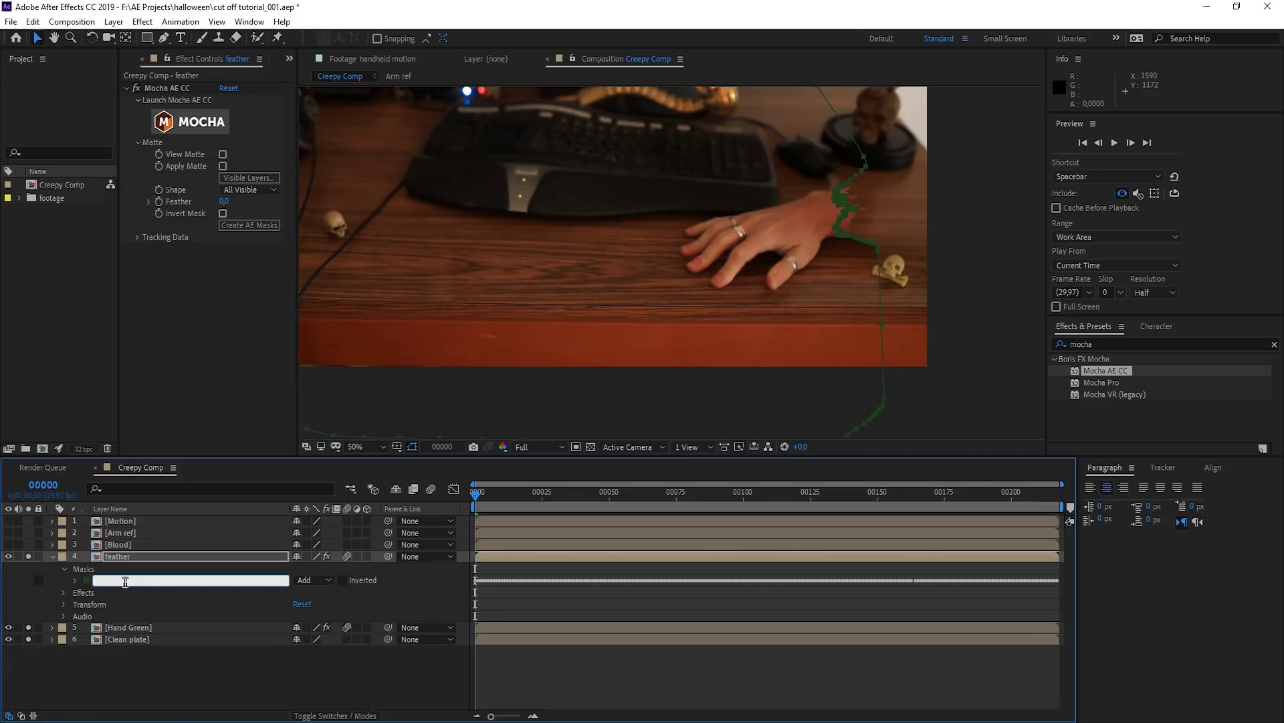
text(feathered mask)
Step: Set the feathered mask's feather to 40 pixels and compare the wrist with the feather layer soloed and unsoloed
click(118, 556)
key(f)
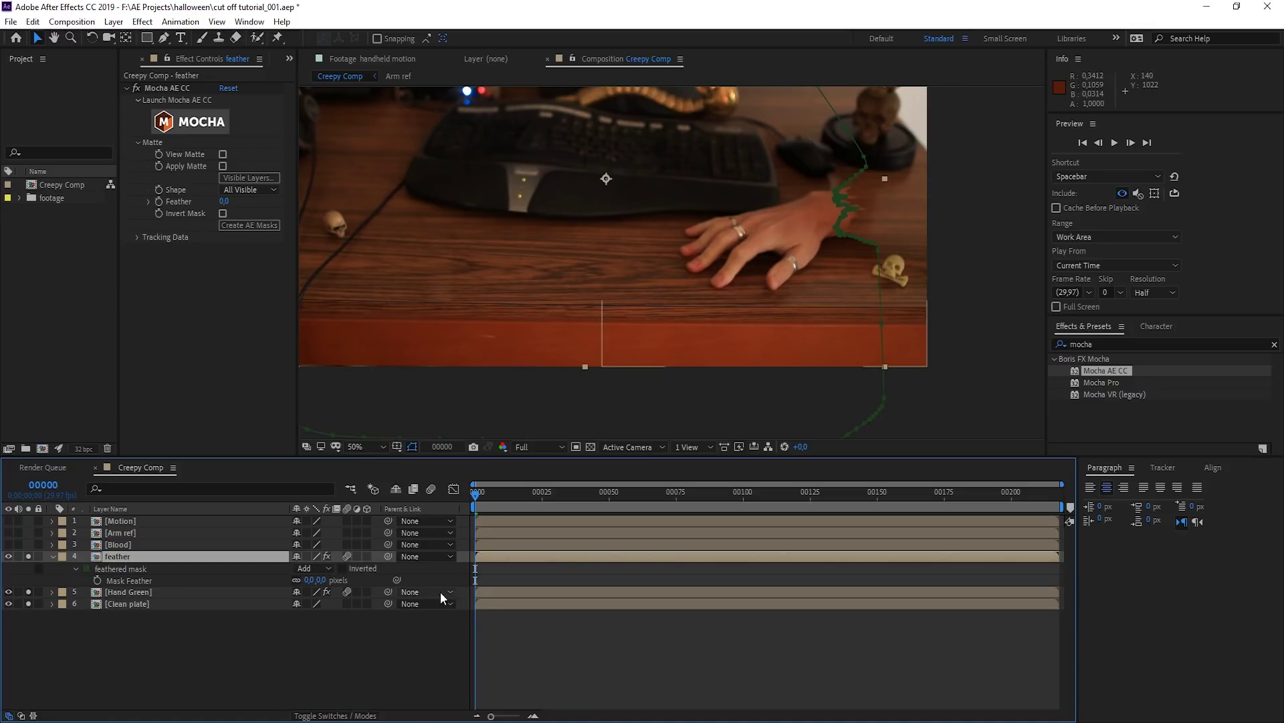
click(1009, 268)
scroll(915, 171, up, 1)
drag(970, 282, 718, 342)
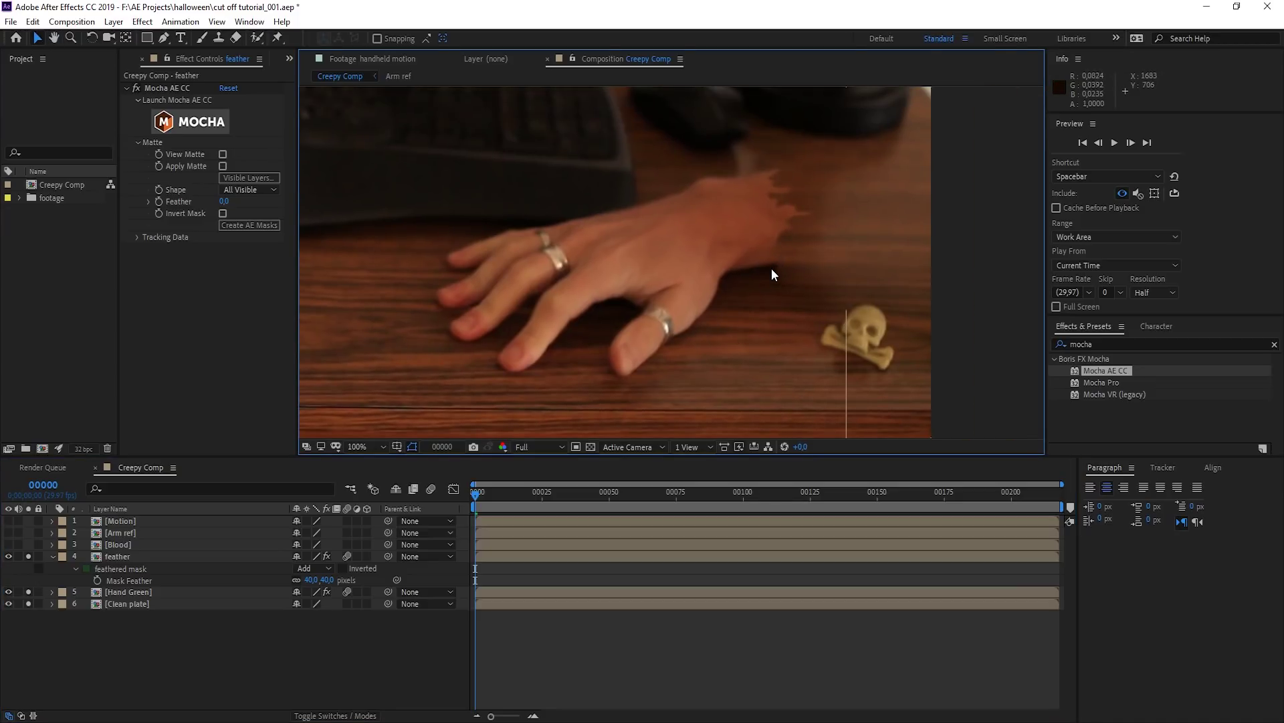
click(29, 556)
click(30, 557)
click(30, 557)
click(30, 557)
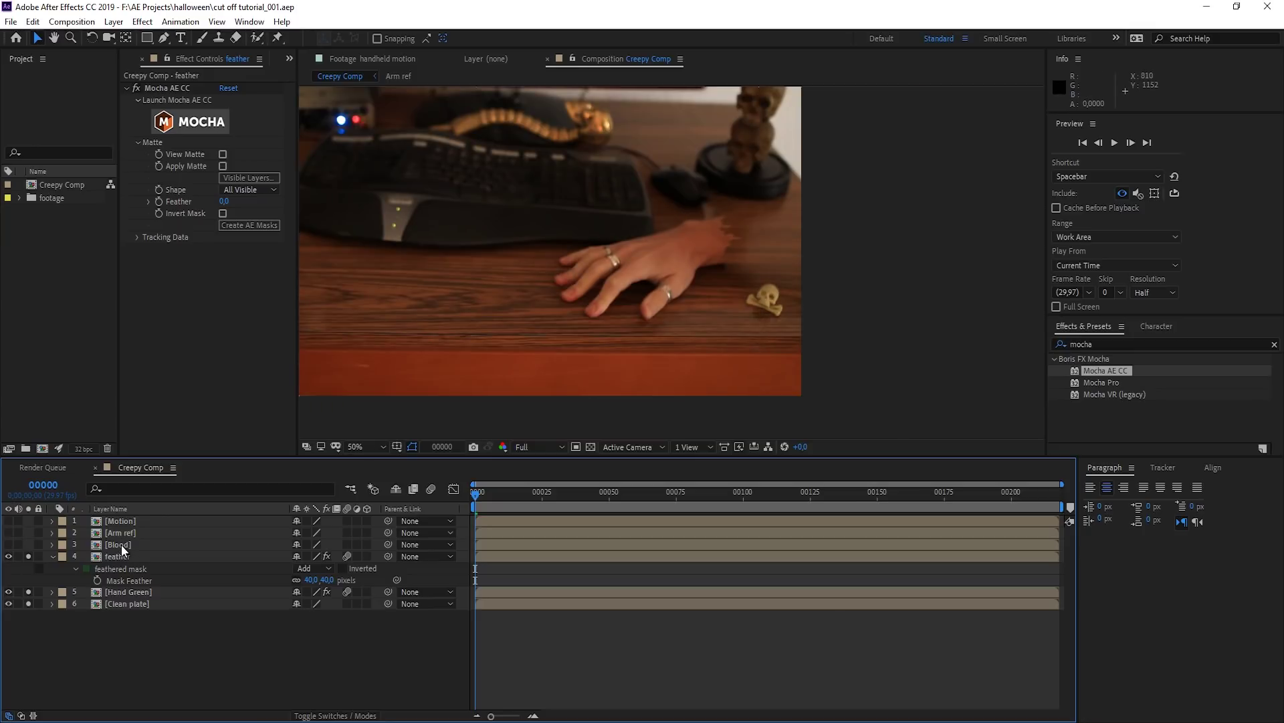
Step: Copy the garbage matte mask from the Hand Green layer onto the Blood layer, with the Blood layer visible
click(121, 545)
click(120, 592)
click(53, 592)
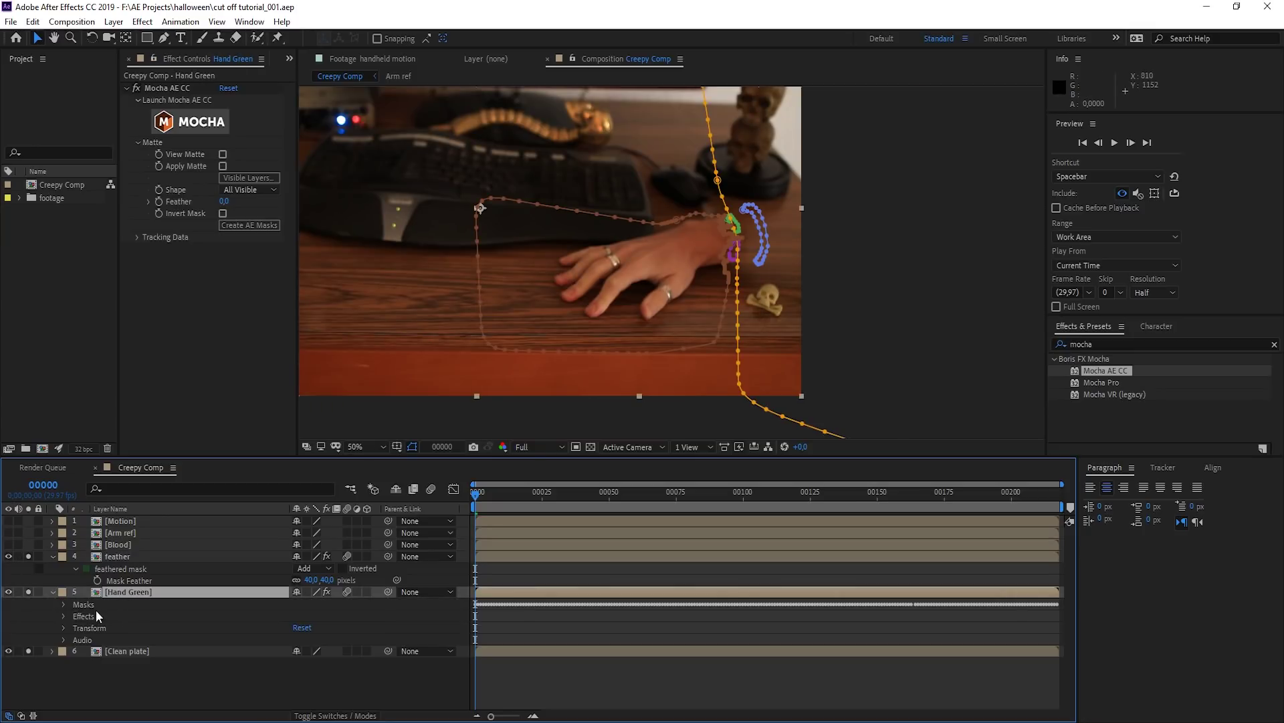
click(60, 606)
click(125, 652)
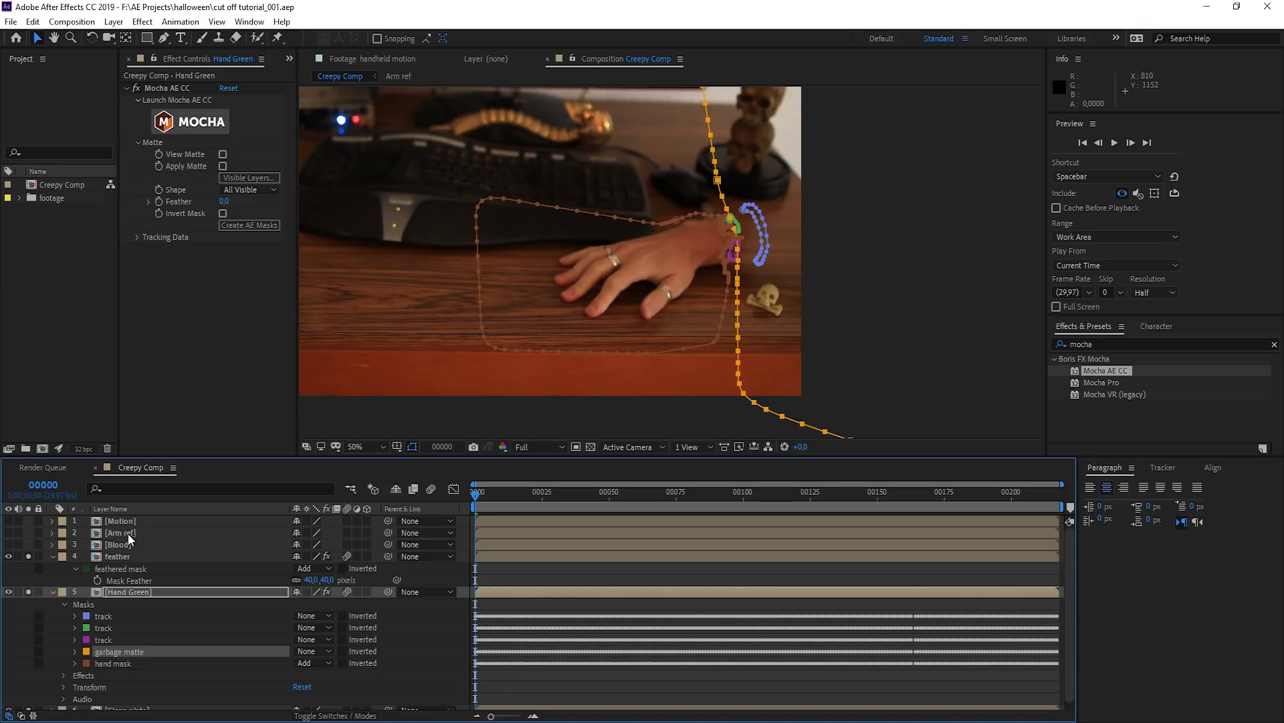
click(138, 544)
key(ctrl+v)
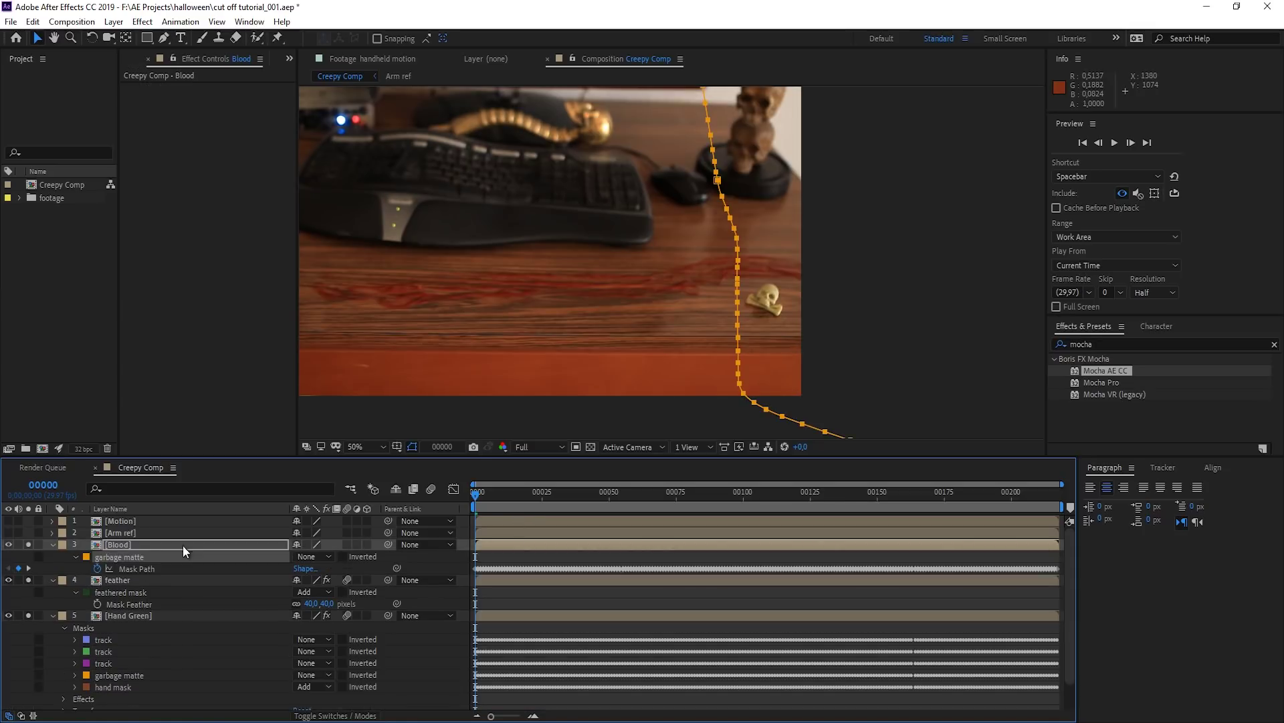
Step: Set the Blood layer's garbage matte mask to Add mode and its mask expansion to 75 pixels
click(326, 556)
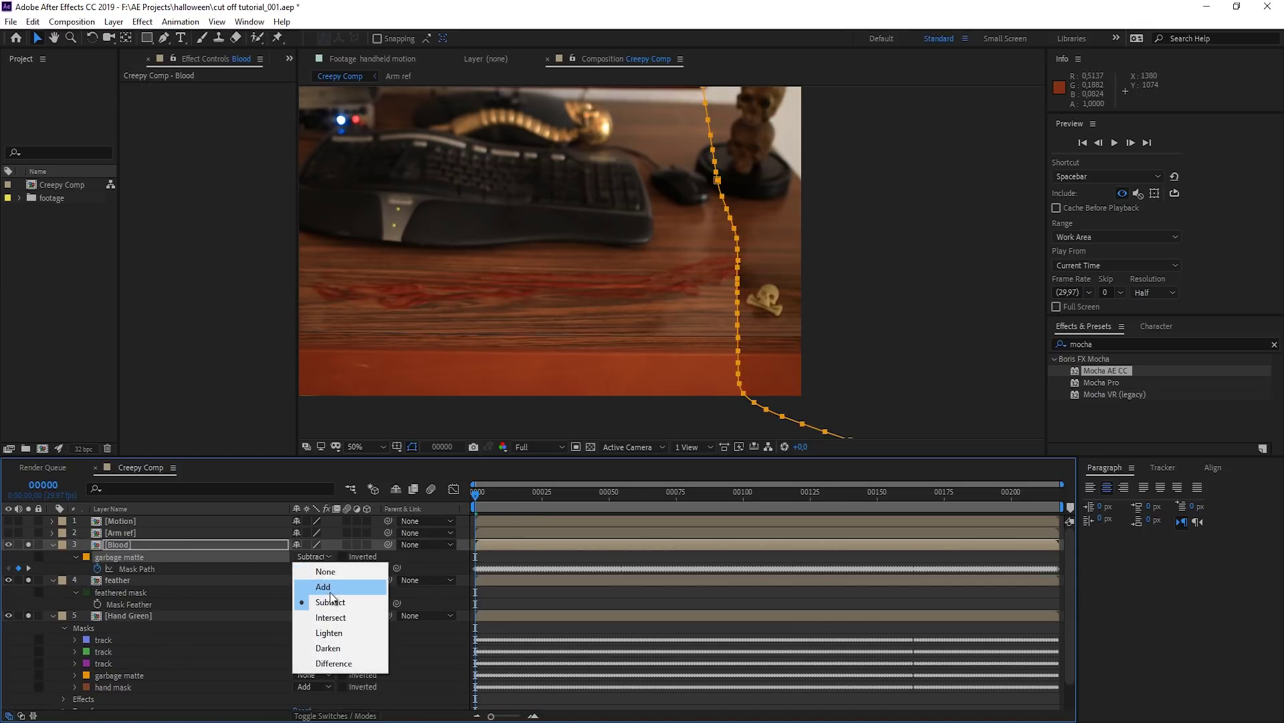
click(305, 580)
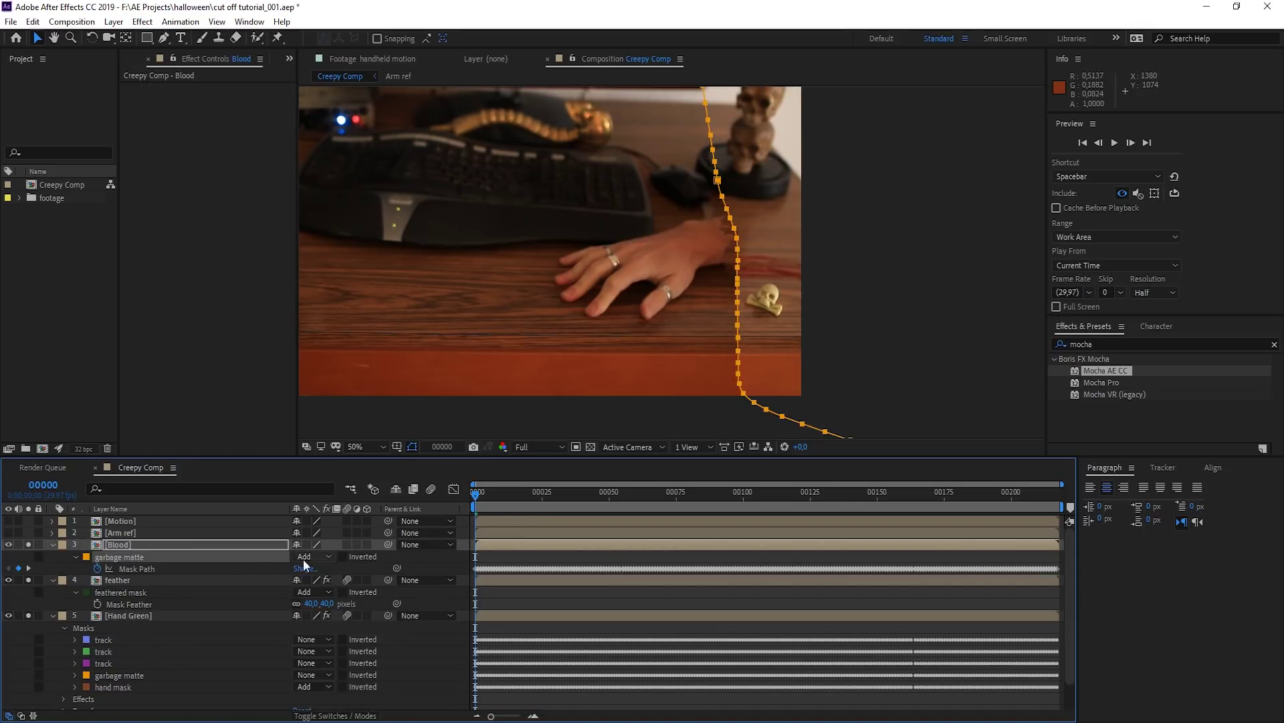
click(76, 557)
drag(298, 603, 348, 603)
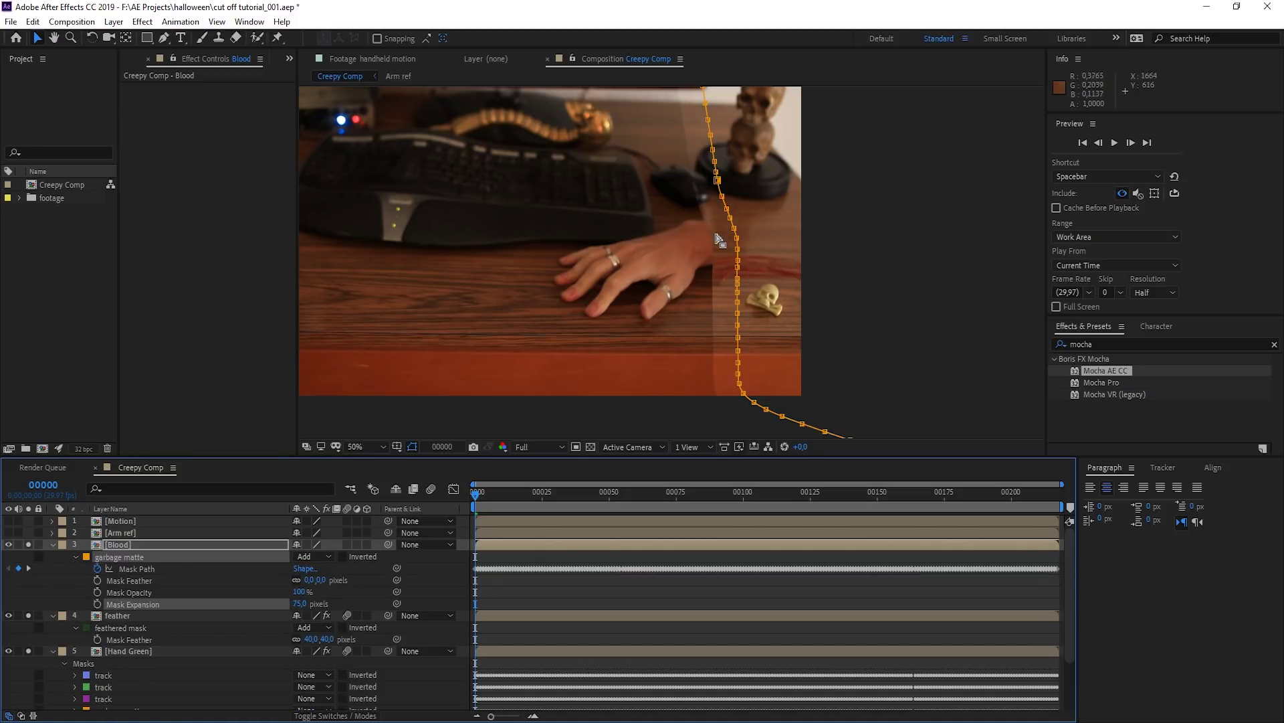
Step: Move the Blood layer below Hand Green and apply the Levels effect to it
drag(136, 541, 152, 660)
click(1056, 347)
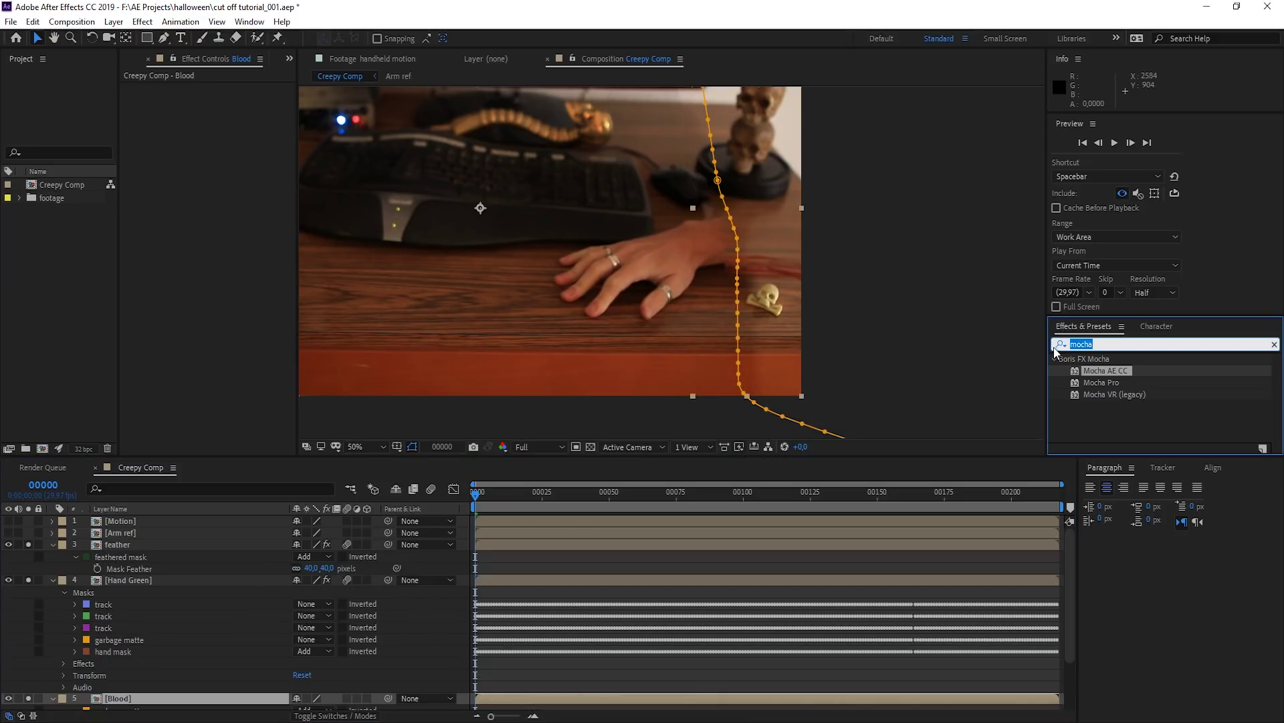
text(le)
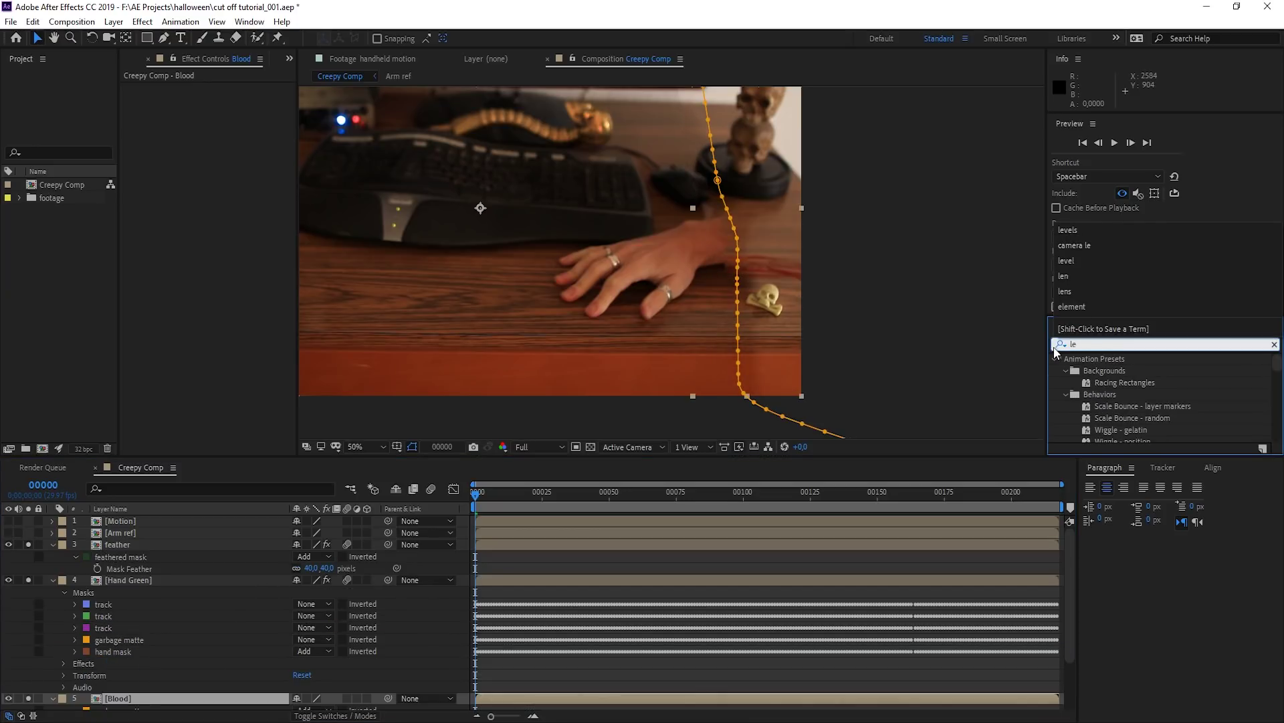
key(Return)
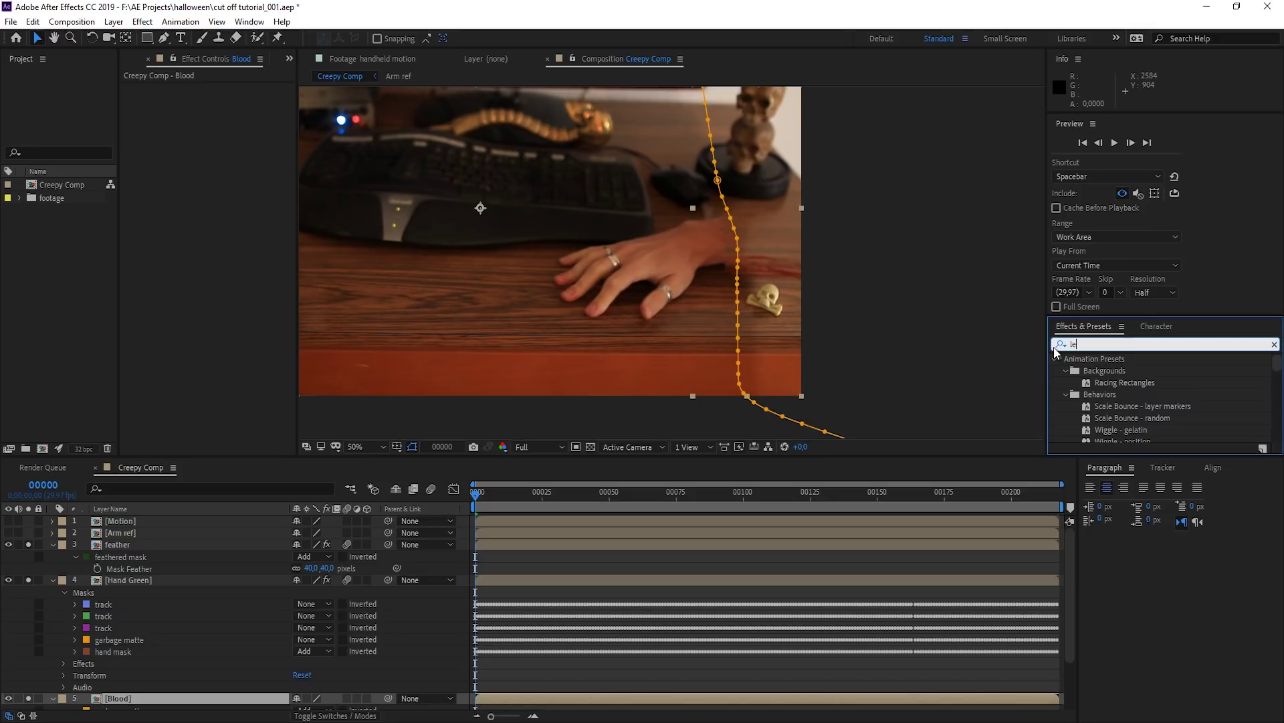
text(vel)
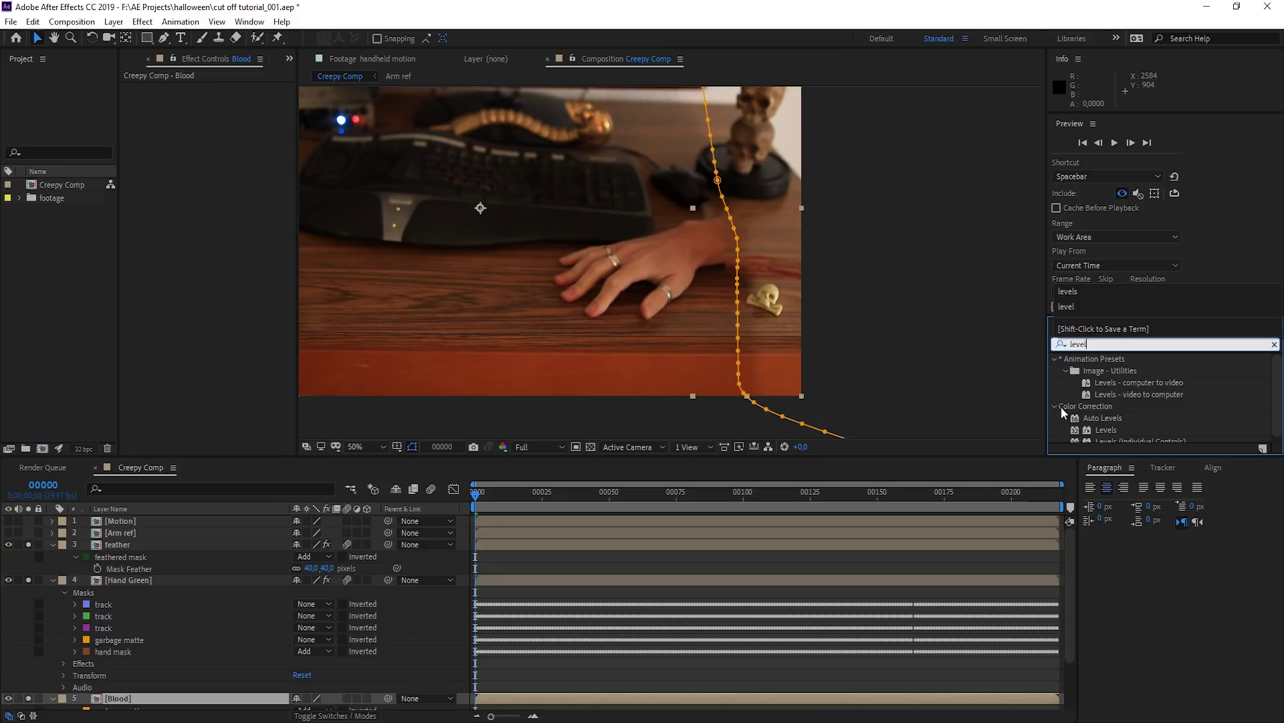
drag(1098, 430, 166, 295)
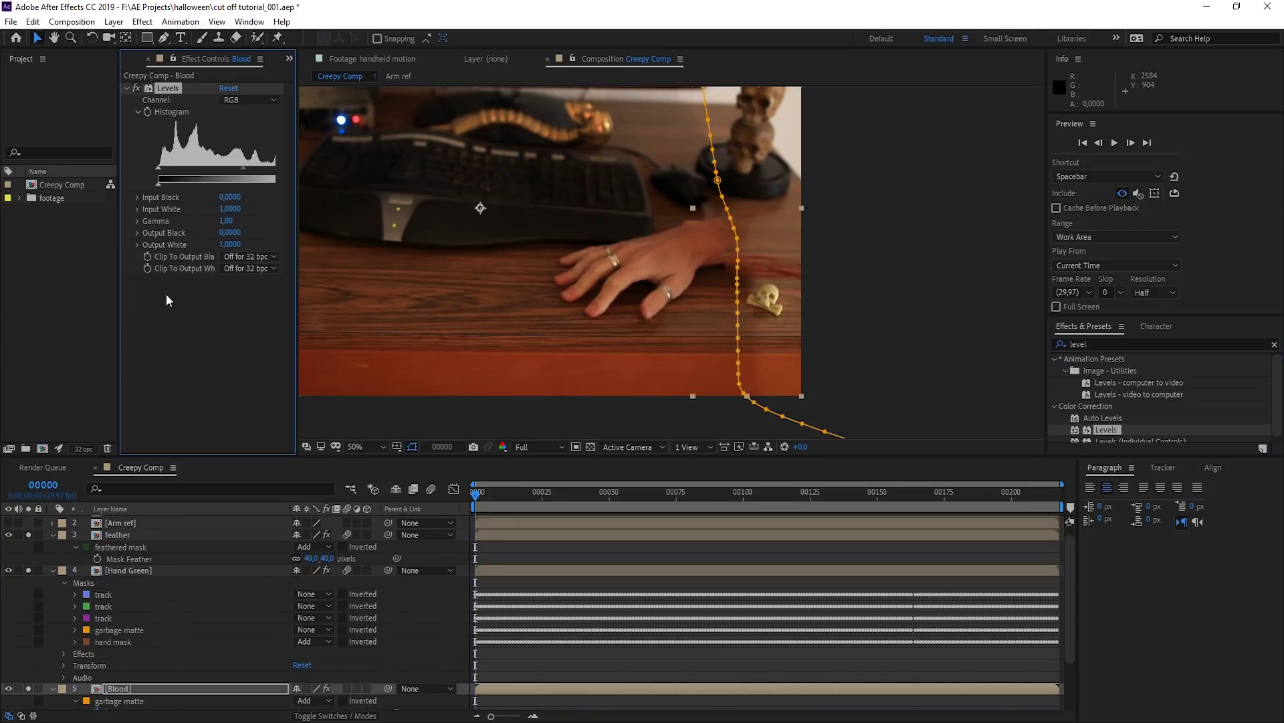
drag(297, 362, 378, 391)
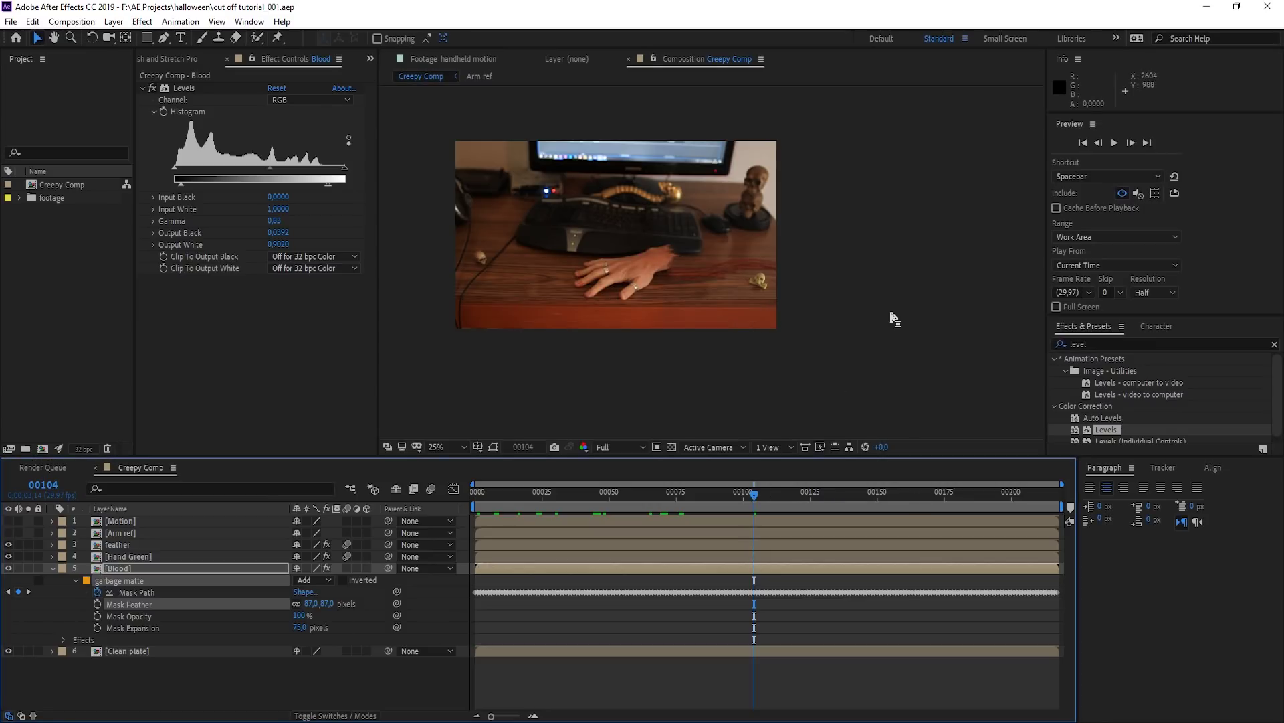
Step: Make the Arm ref layer visible and draw a closed Pen tool mask around the bloody wound on the wrist
scroll(895, 321, up, 1)
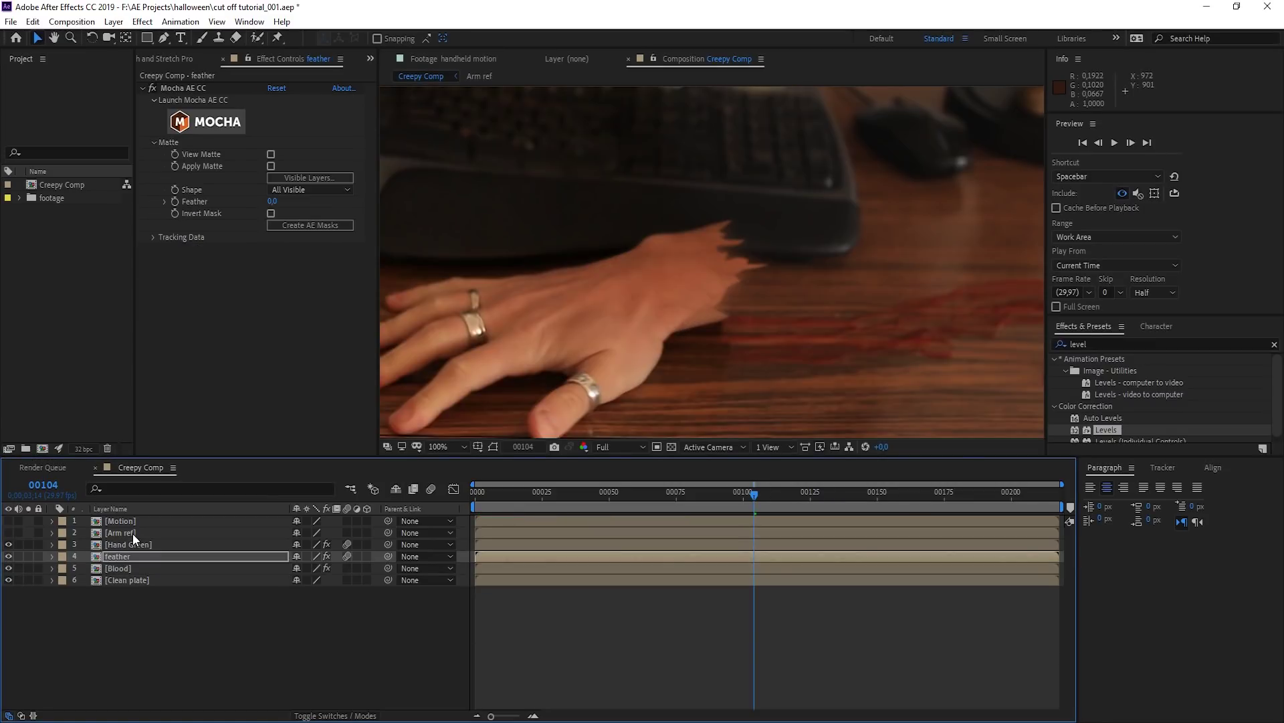
click(133, 532)
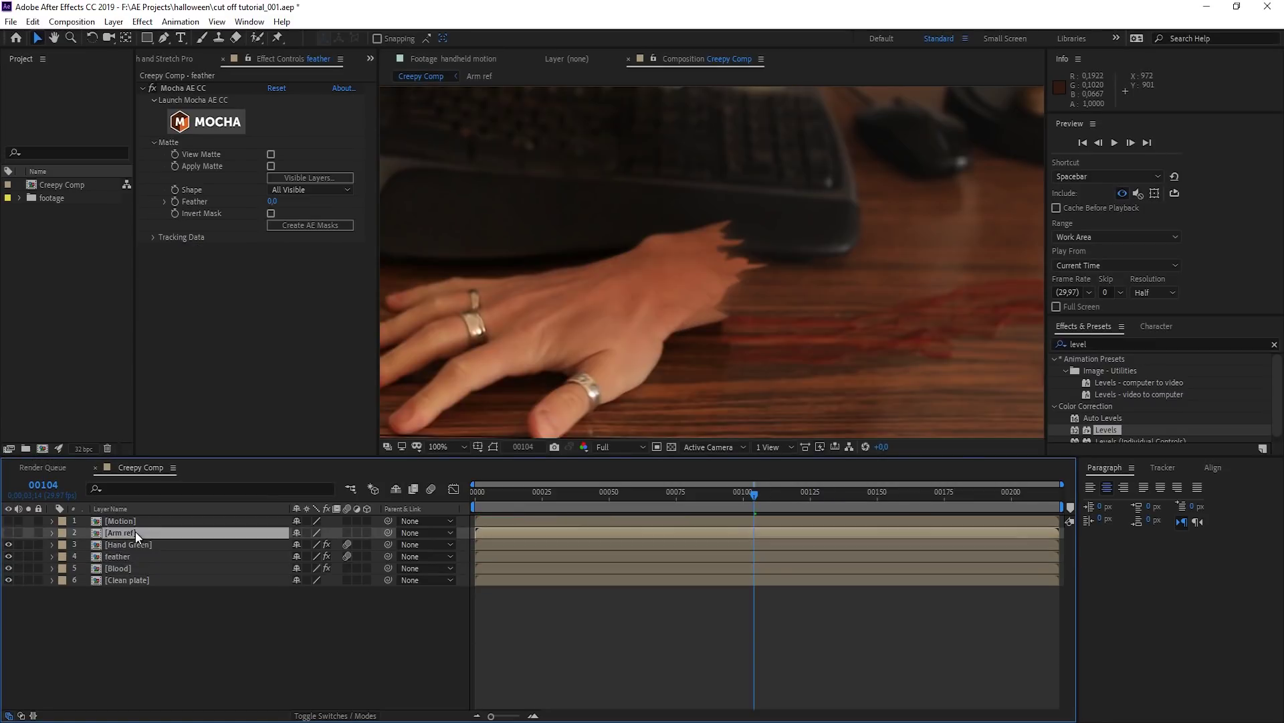
click(8, 532)
key(g)
scroll(669, 268, up, 2)
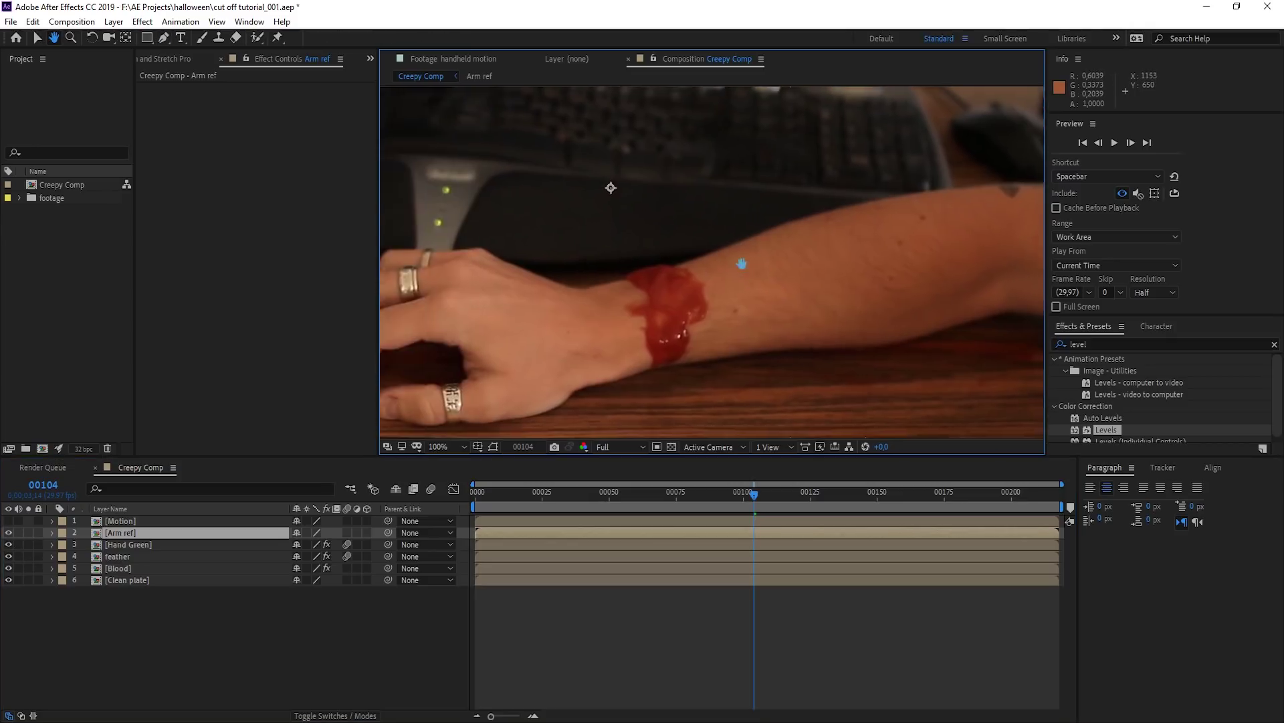
click(751, 184)
click(681, 192)
click(656, 203)
click(647, 245)
click(657, 349)
click(712, 389)
click(759, 378)
click(778, 356)
drag(823, 257, 806, 211)
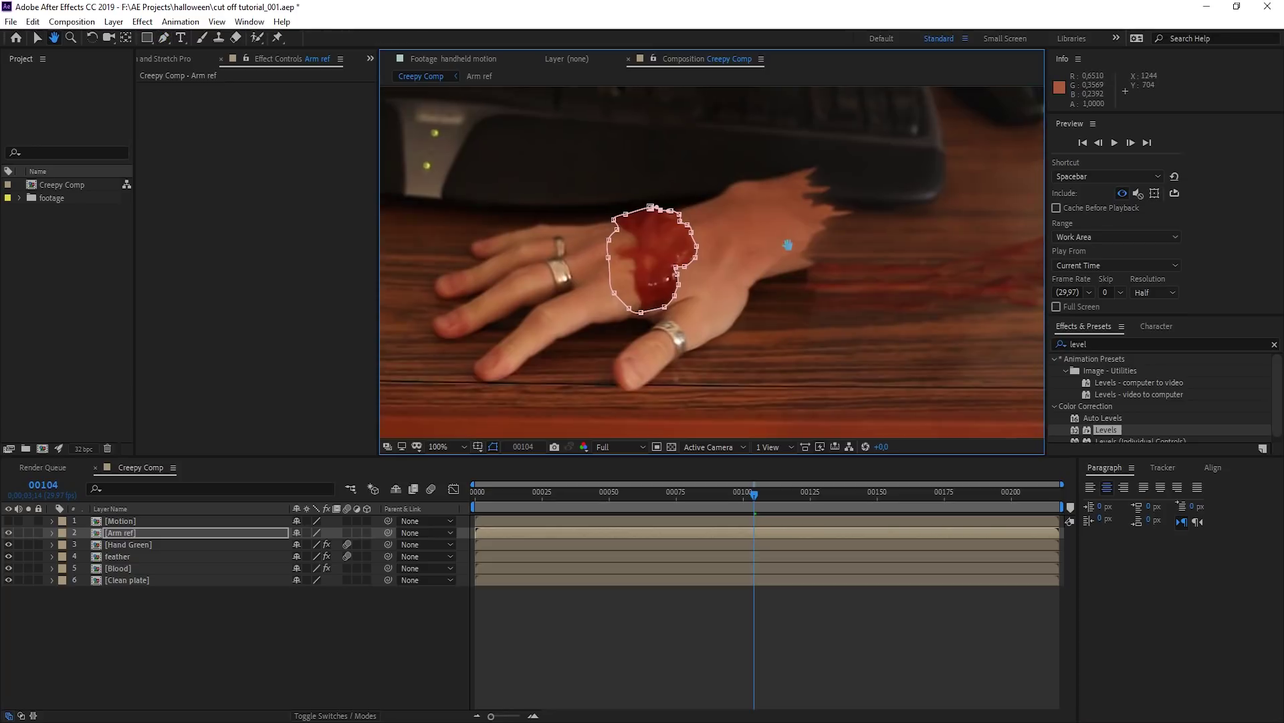
Step: Move the masked wound onto the severed wrist end and place the Arm ref layer directly below Hand Green
key(v)
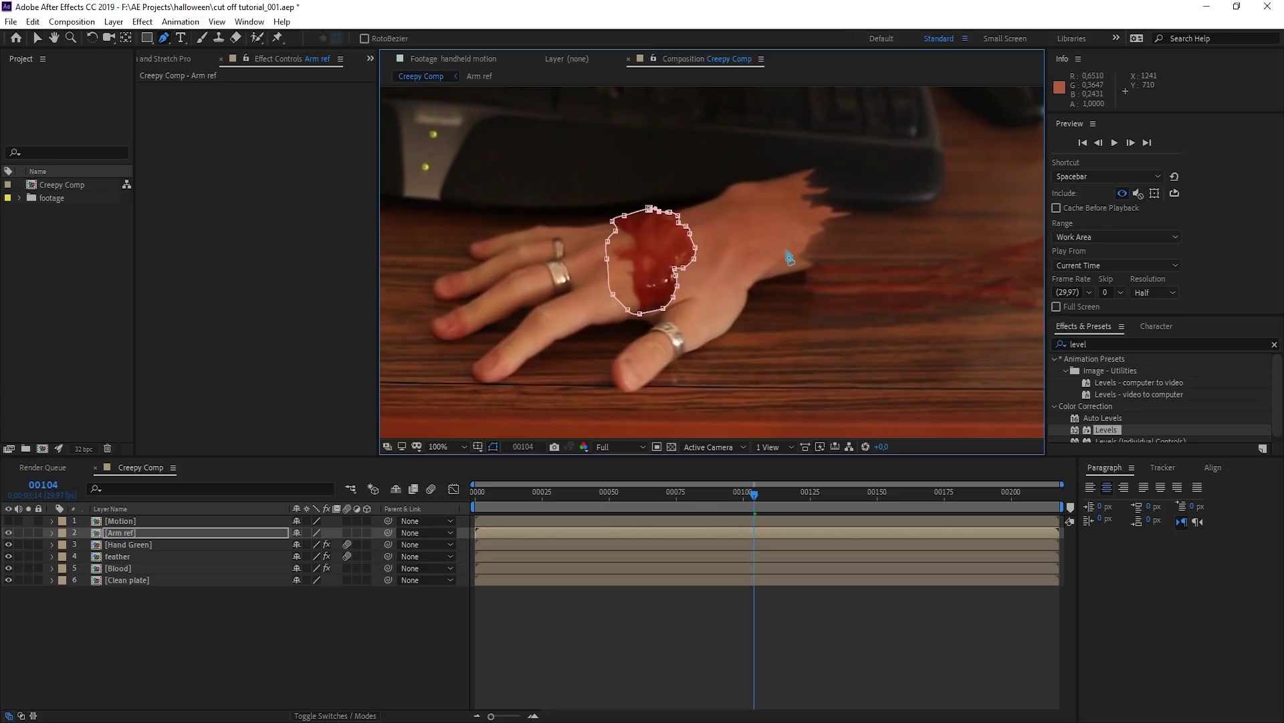
click(655, 263)
drag(654, 264, 801, 224)
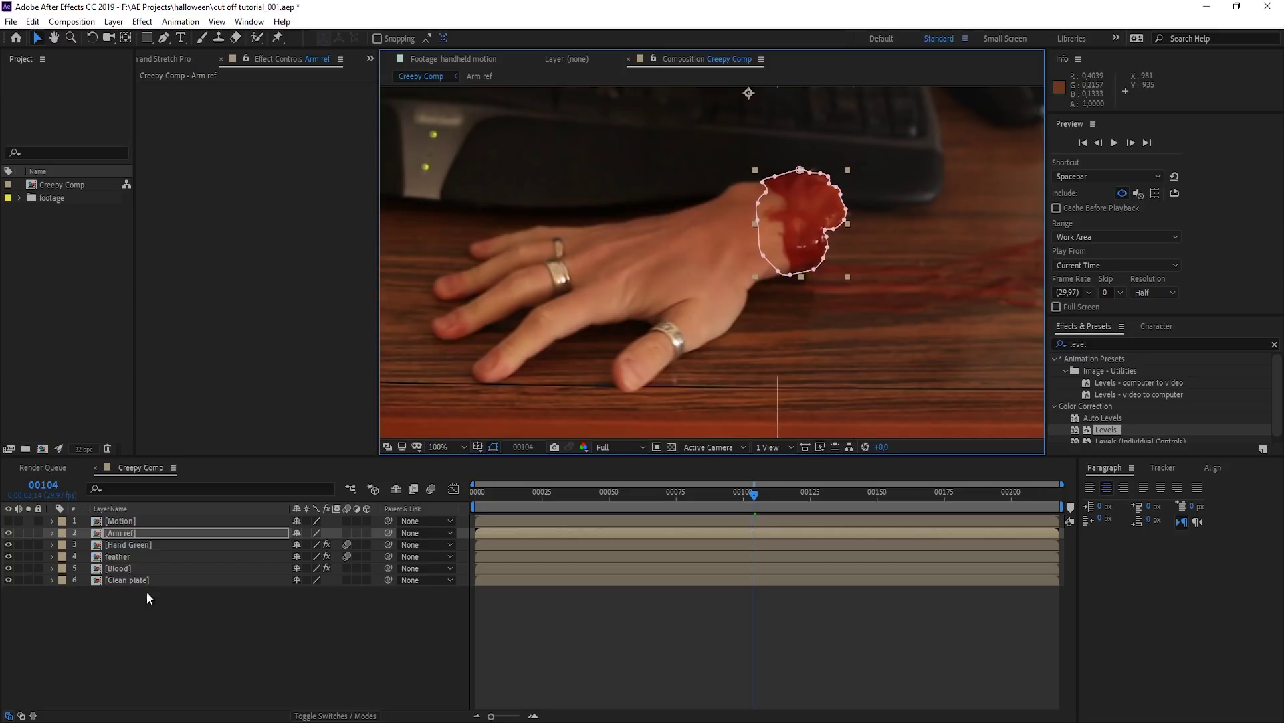
drag(136, 533, 135, 546)
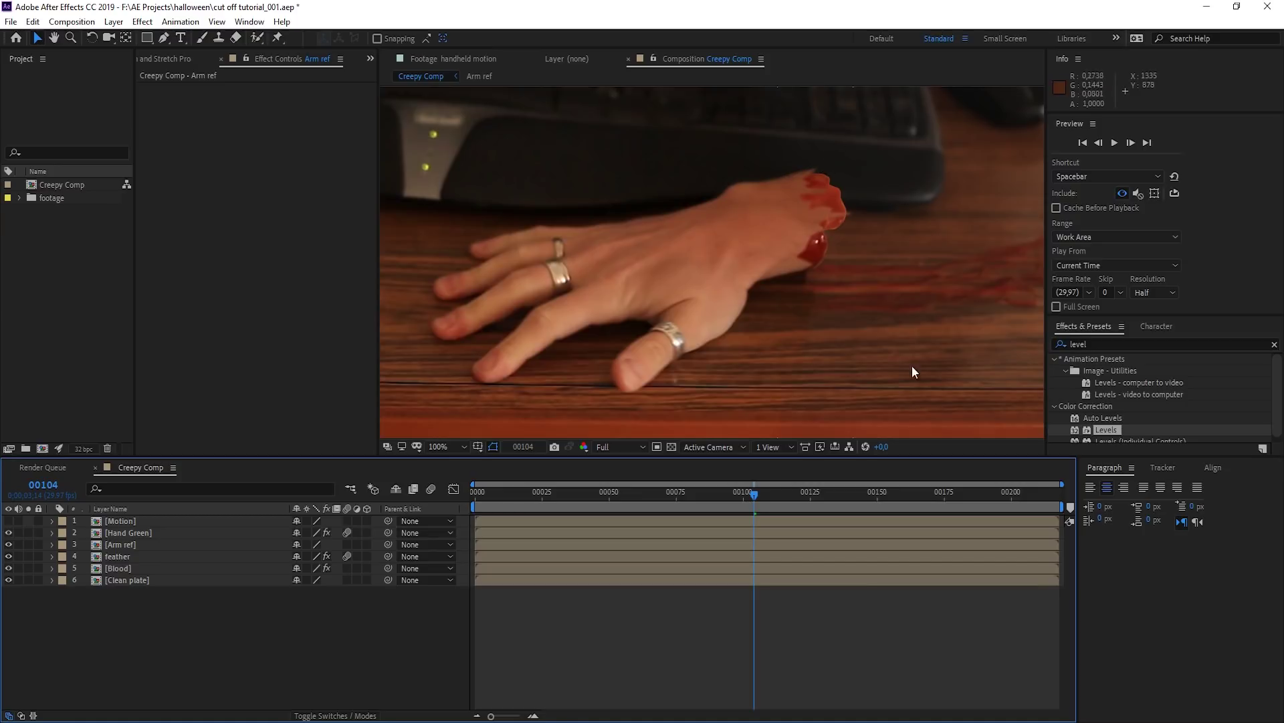
Step: Apply the Levels effect to the Arm ref layer
drag(1106, 430, 118, 544)
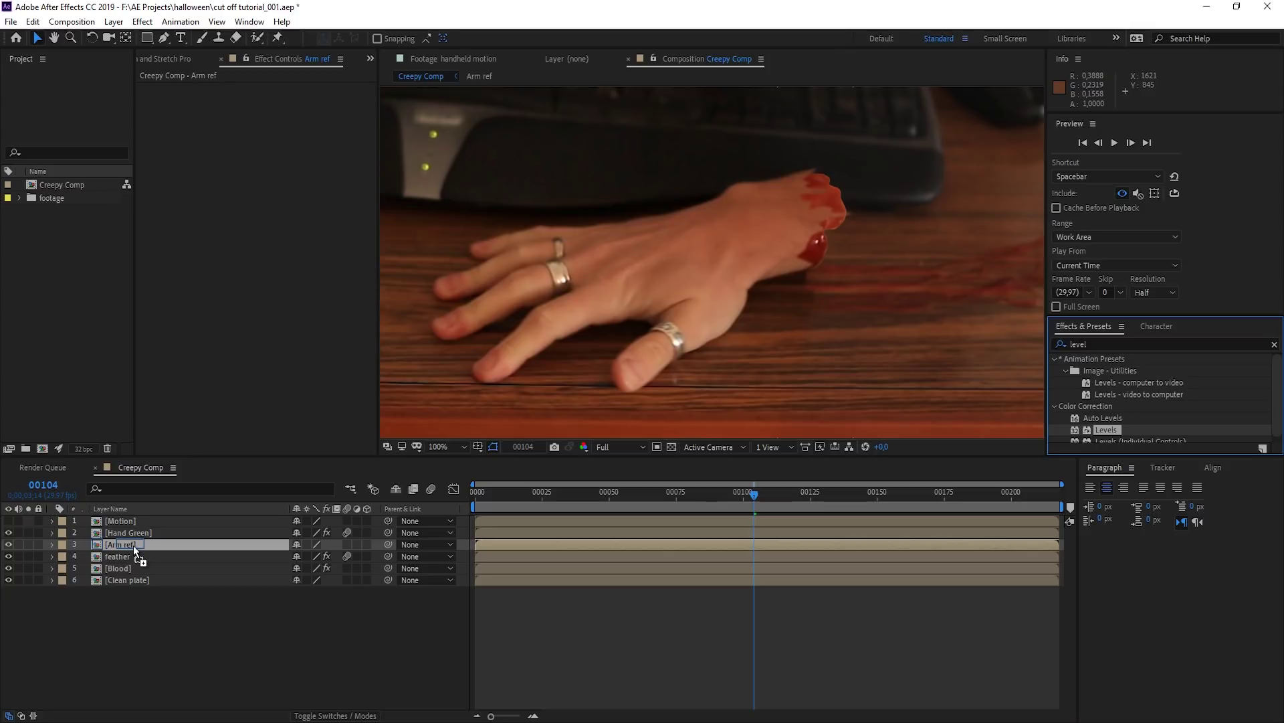
drag(134, 547, 133, 547)
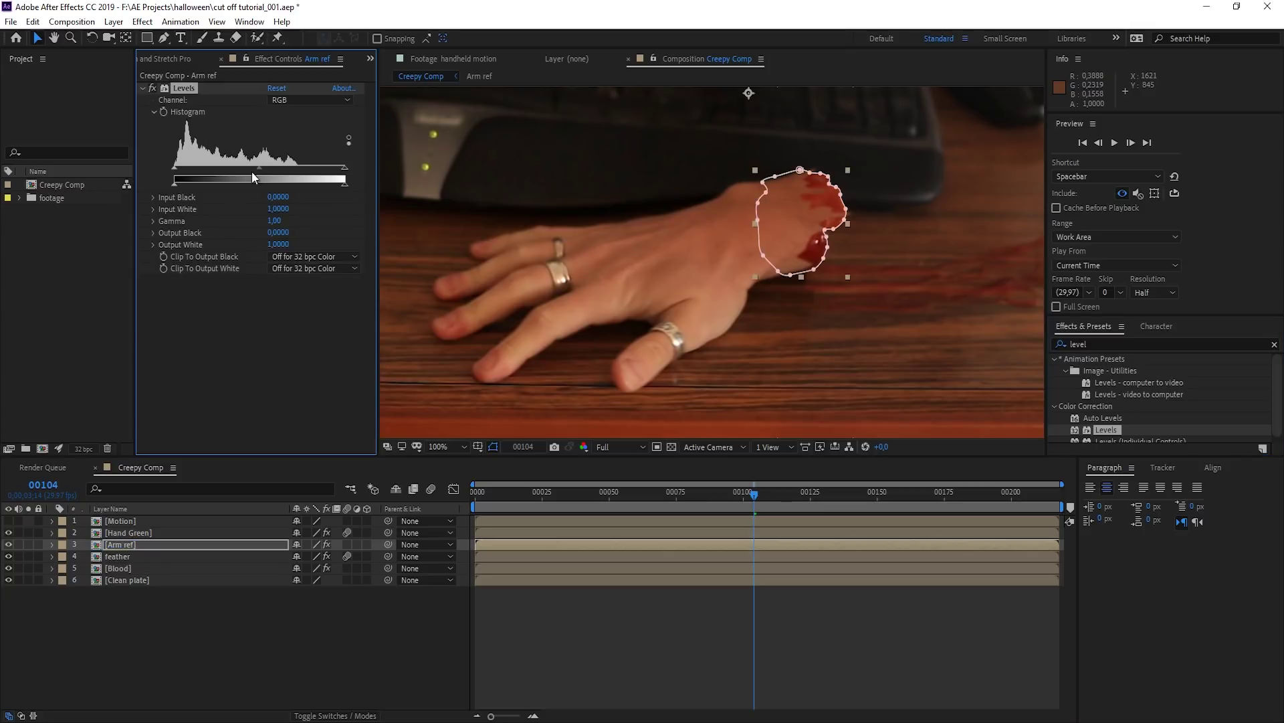
Step: Set the Arm ref mask's feather to 2 pixels and its expansion to -3 pixels
click(119, 546)
key(m)
key(m)
click(308, 579)
text(2)
click(233, 600)
drag(294, 605, 301, 604)
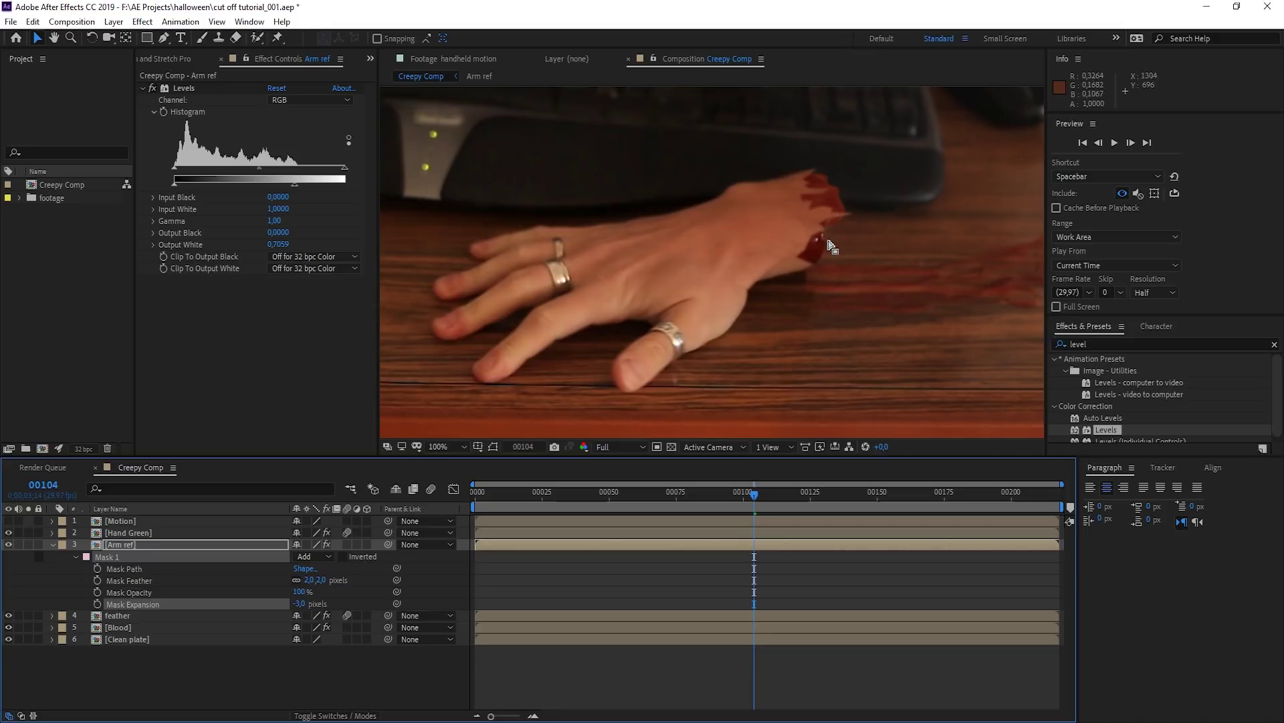
Step: Apply the Roughen Edges effect to the Arm ref layer
click(1051, 320)
text(rough)
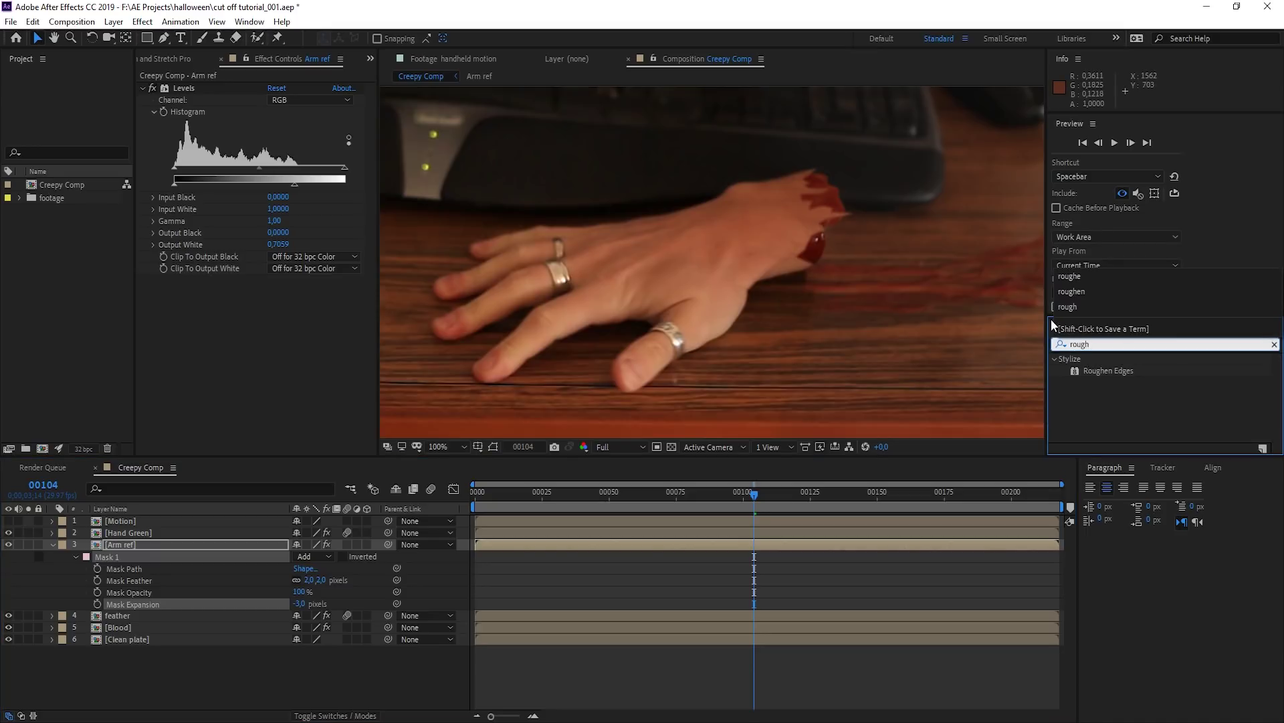
drag(1121, 370, 215, 313)
scroll(857, 269, up, 2)
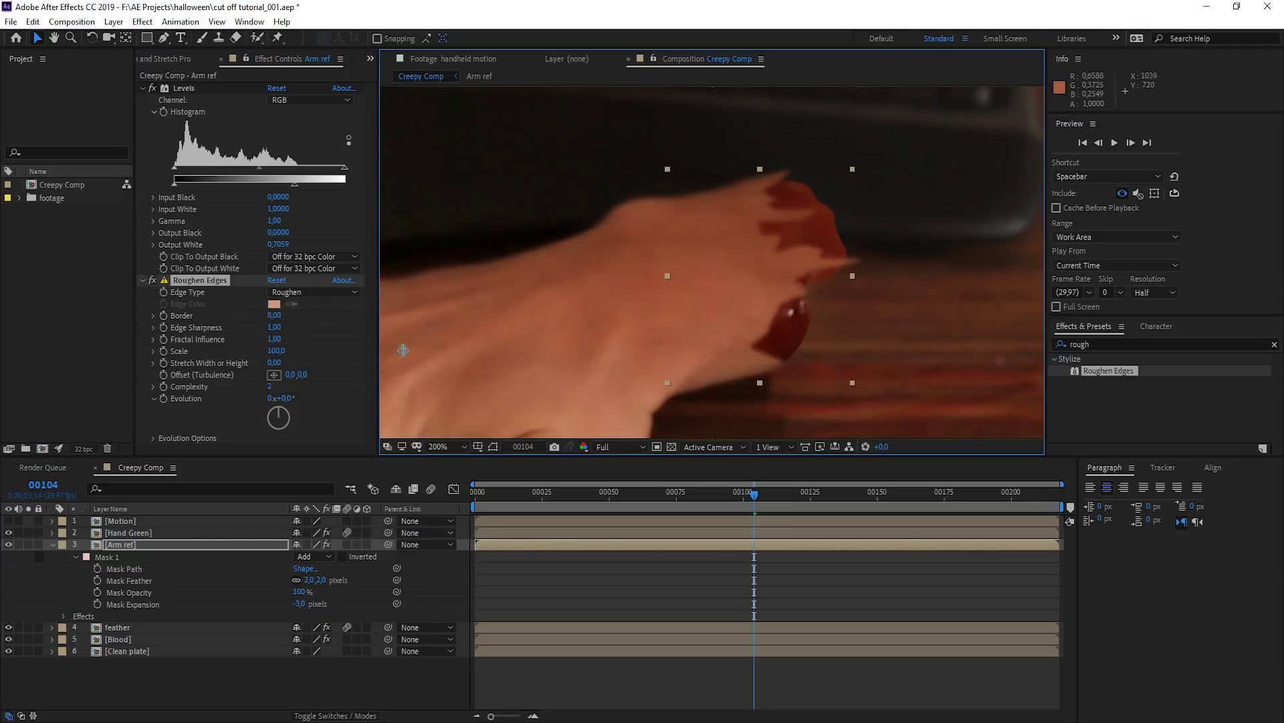
Step: Set the Roughen Edges sharpness to 1.71, scale to 13, stretch to 1.20 and complexity to 4
drag(274, 350, 256, 360)
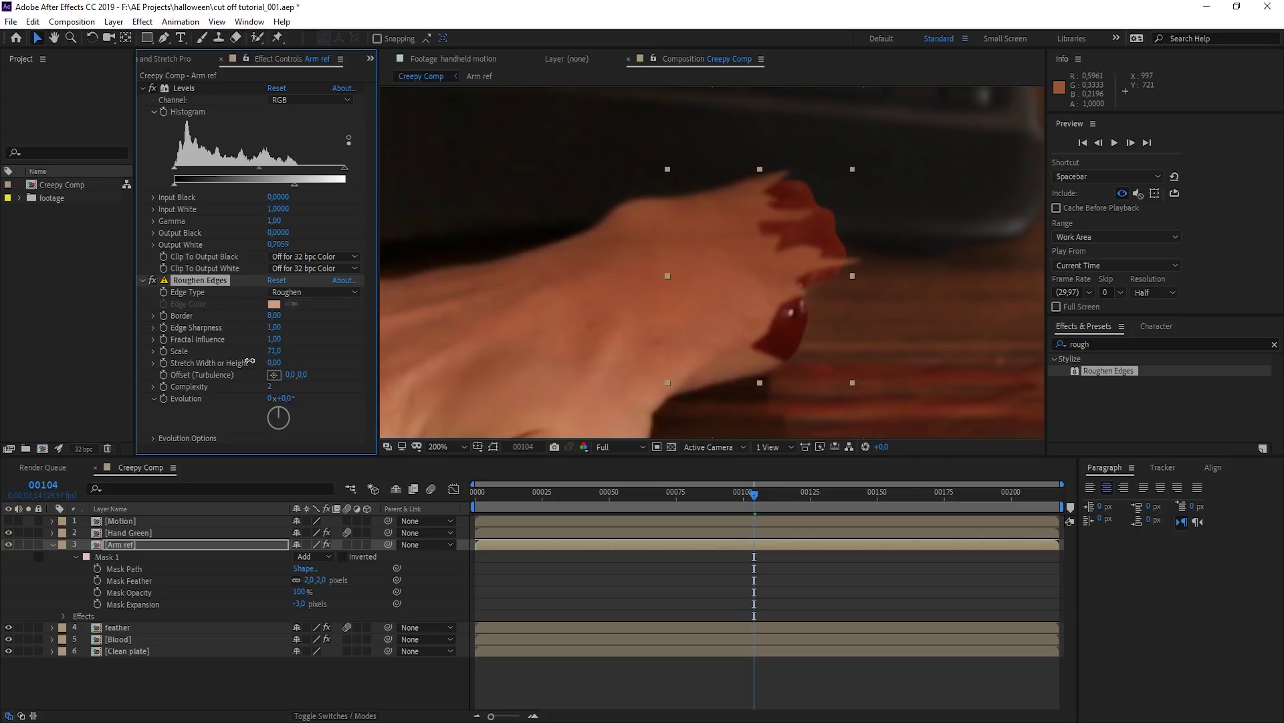
drag(248, 361, 261, 336)
drag(270, 387, 277, 395)
Step: Set the edge type to Roughen Color, sample the edge color from the bloody wound and darken it slightly
click(304, 293)
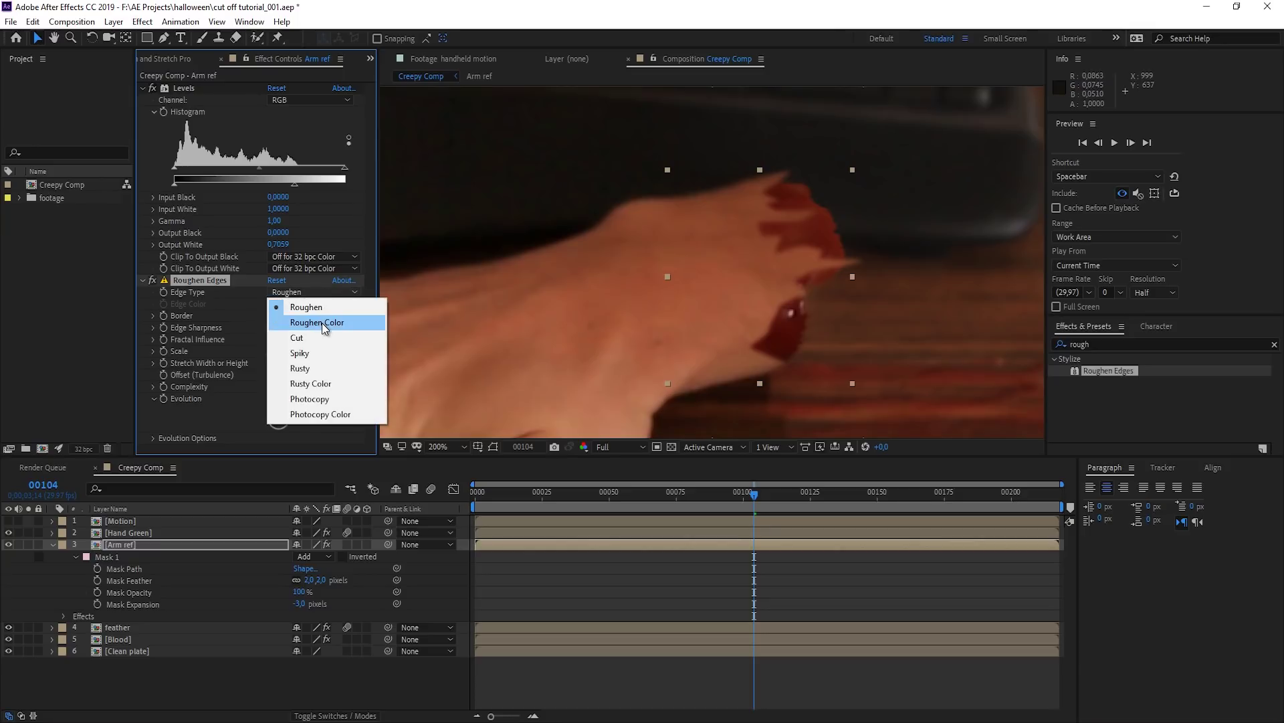
click(324, 322)
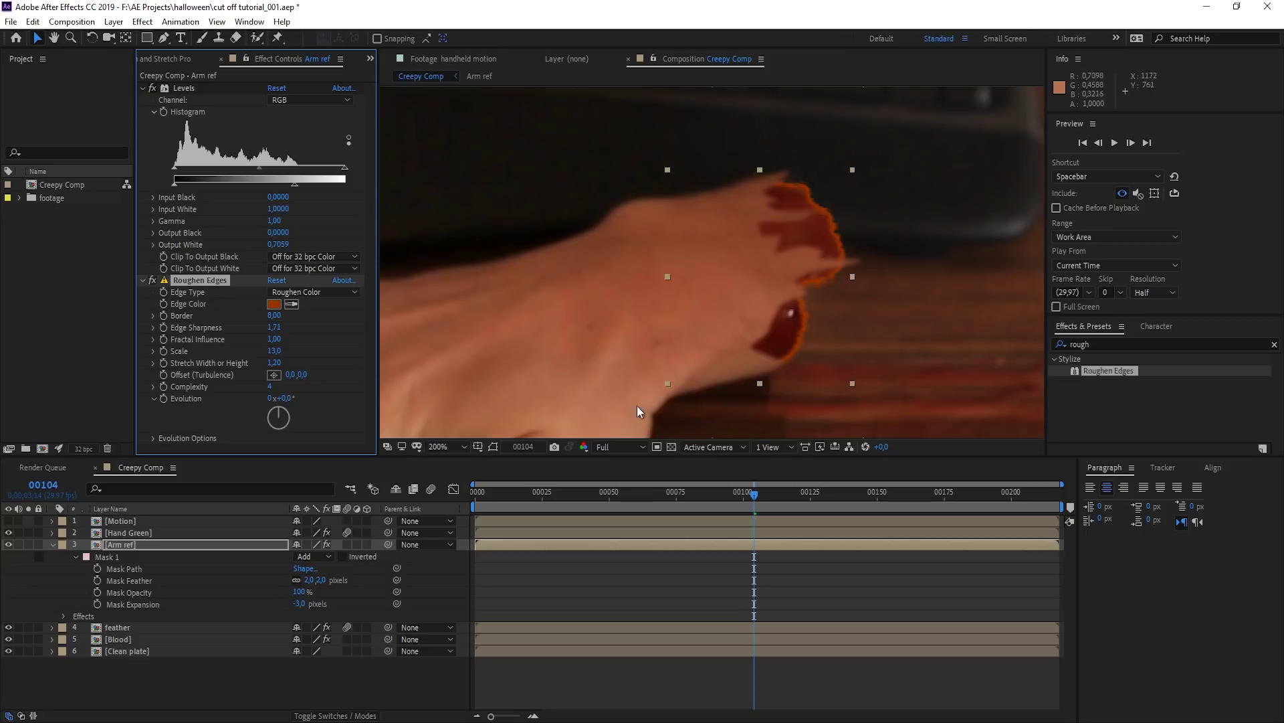
click(292, 304)
click(782, 336)
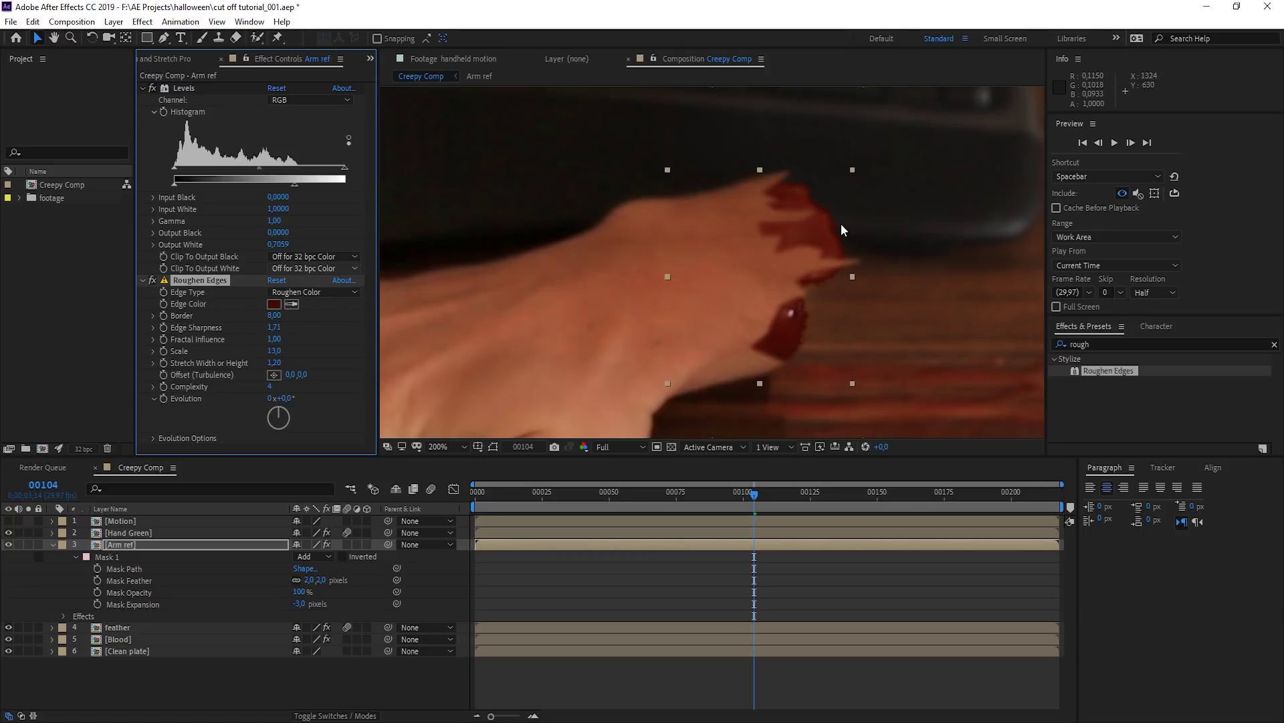
click(274, 304)
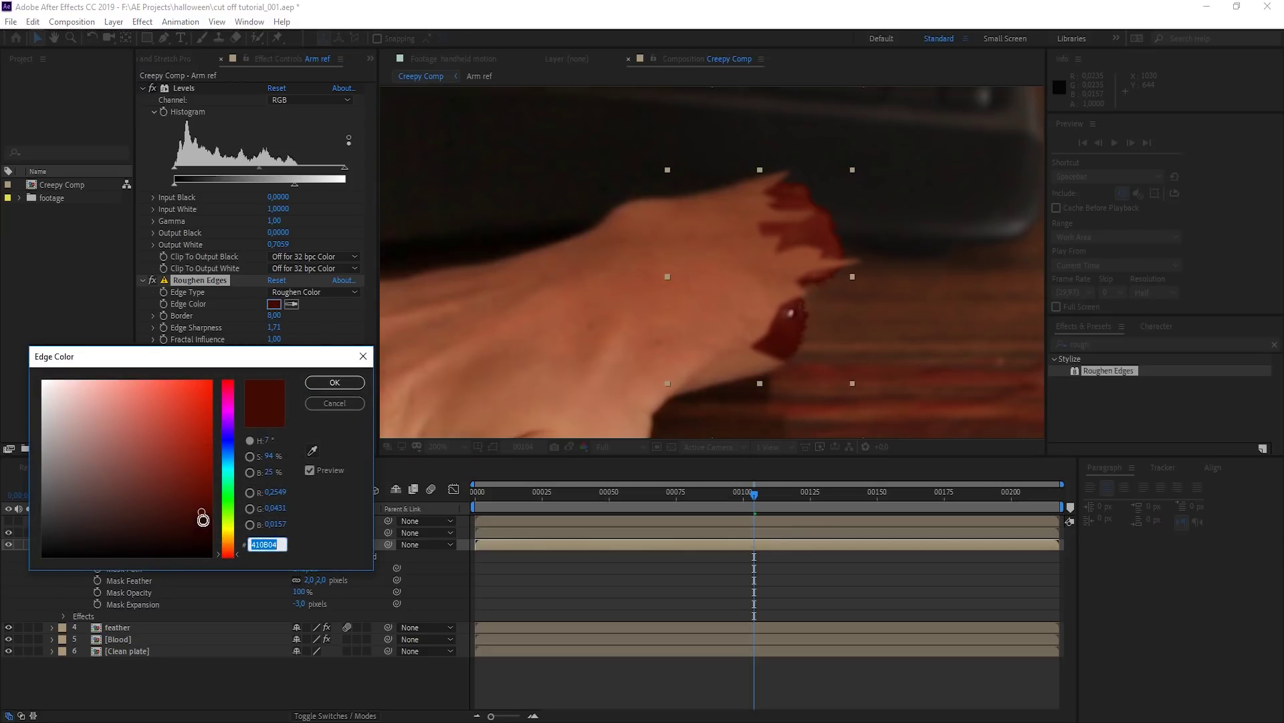
click(198, 524)
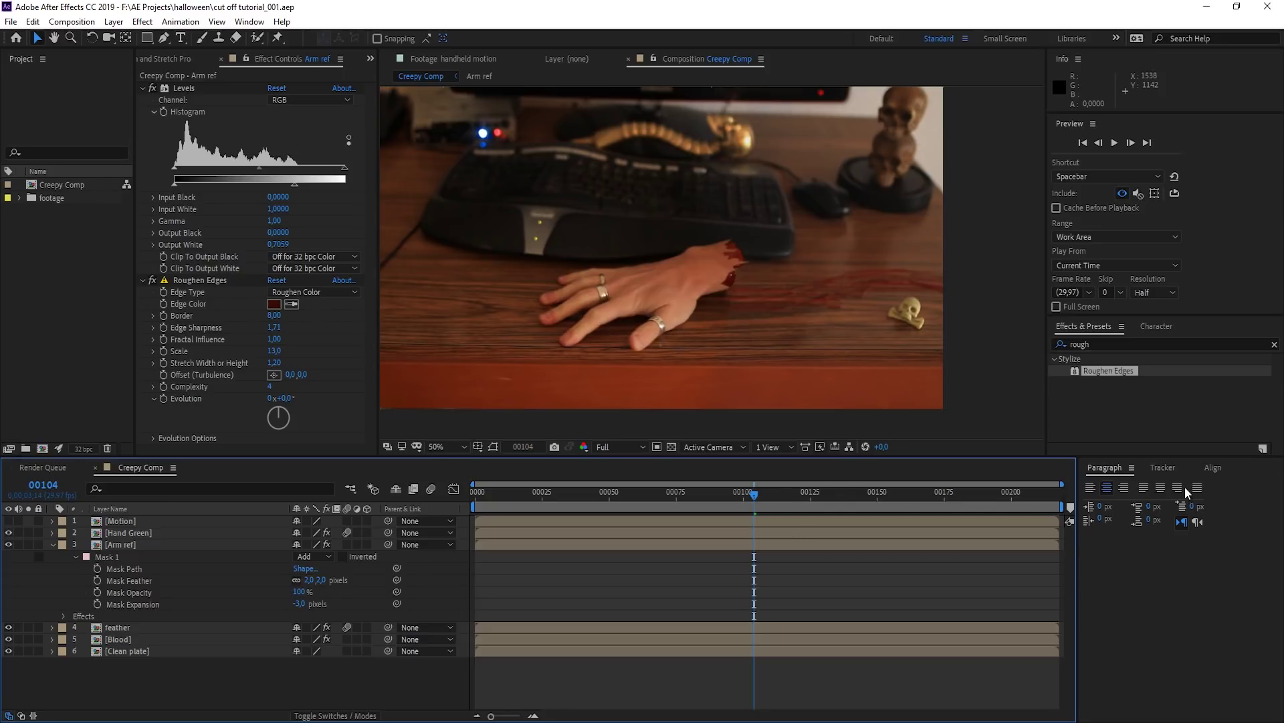
Step: Play back the composition around frame 104 and examine the wound's edges on the severed wrist
mouse_move(1071, 514)
mouse_down()
mouse_move(778, 532)
mouse_move(753, 495)
mouse_up()
key(space)
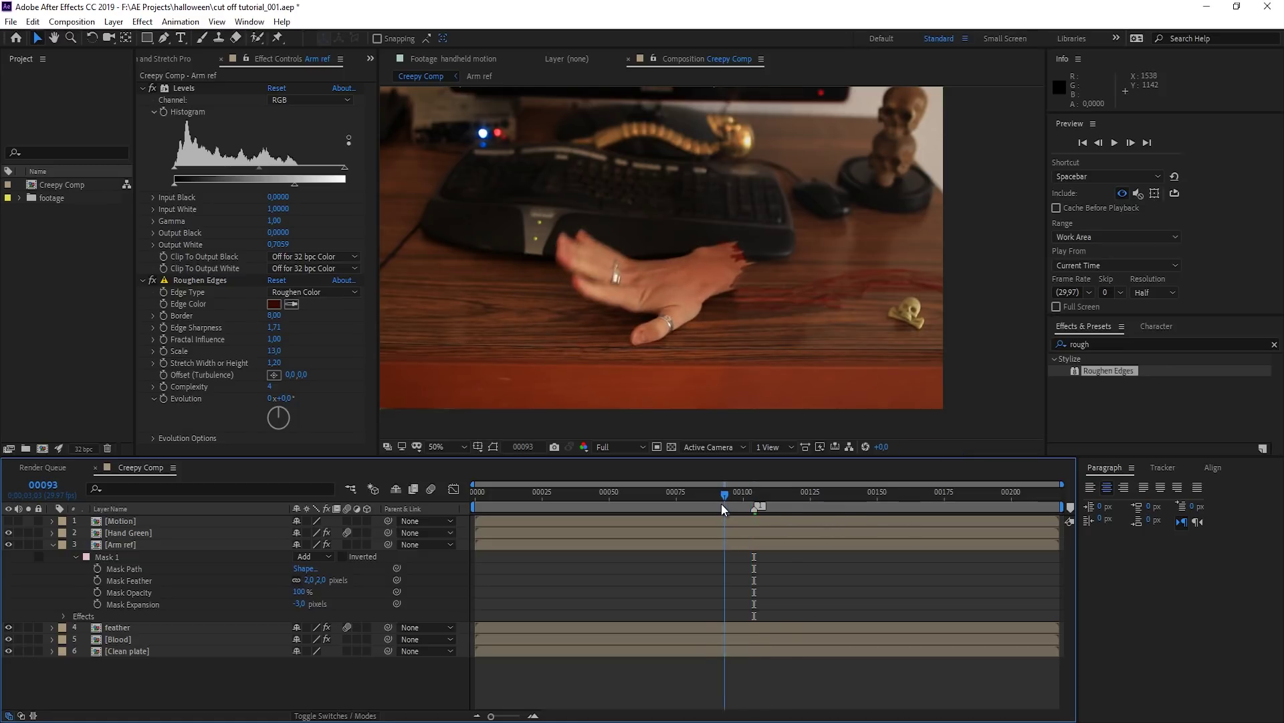
key(space)
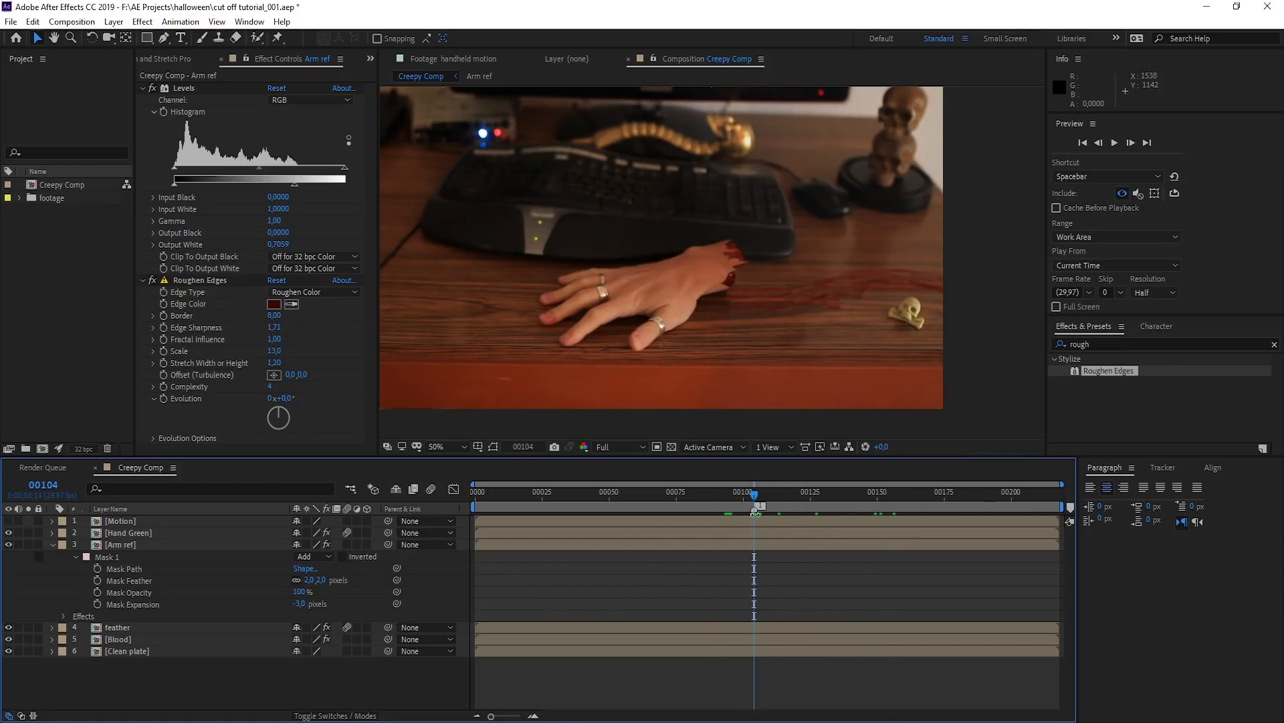
key(comma)
scroll(786, 256, up, 2)
drag(800, 257, 857, 264)
key(v)
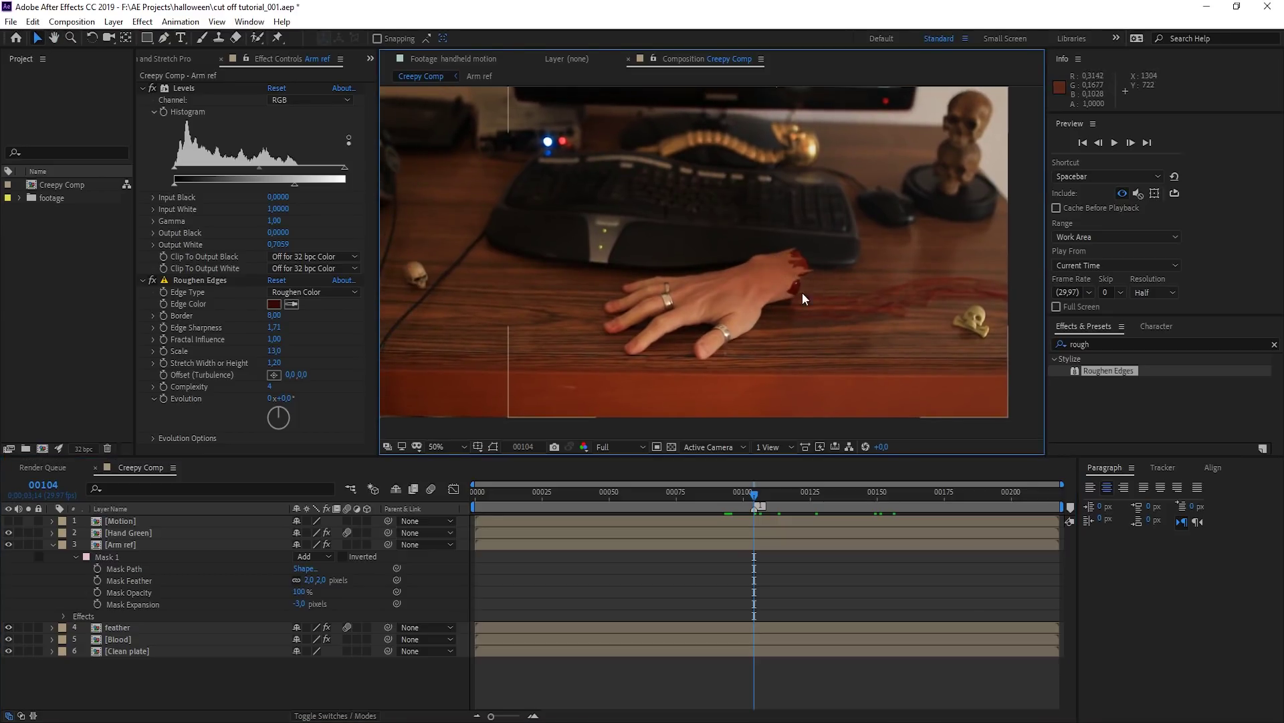
key(comma)
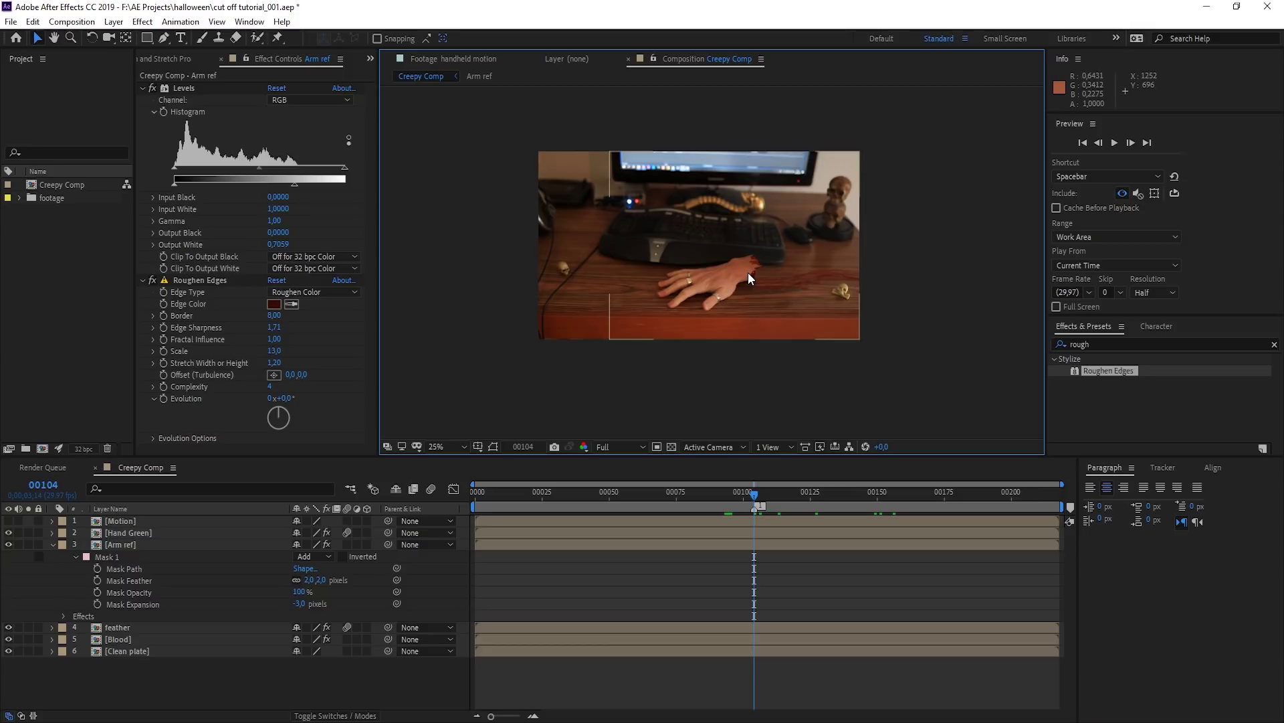
Step: Pre-compose the Arm ref layer as ARM REF with all attributes moved into the new composition, and check it in isolation
click(147, 535)
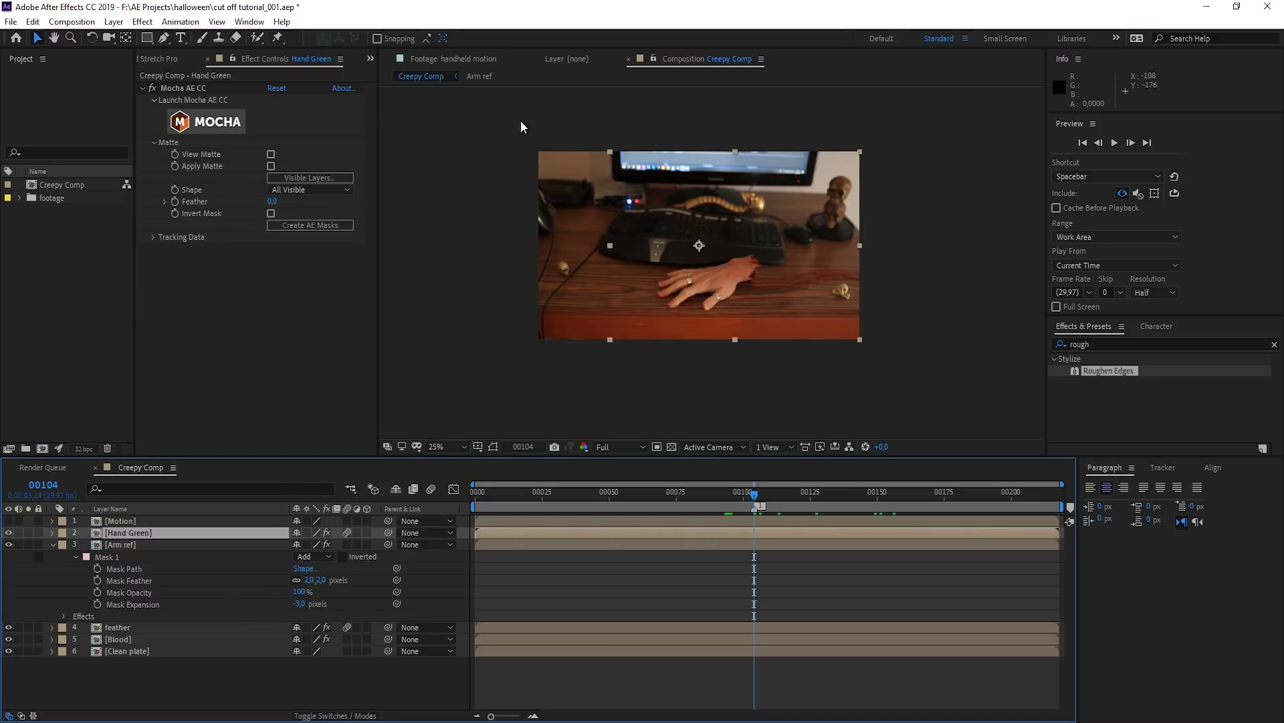
click(28, 544)
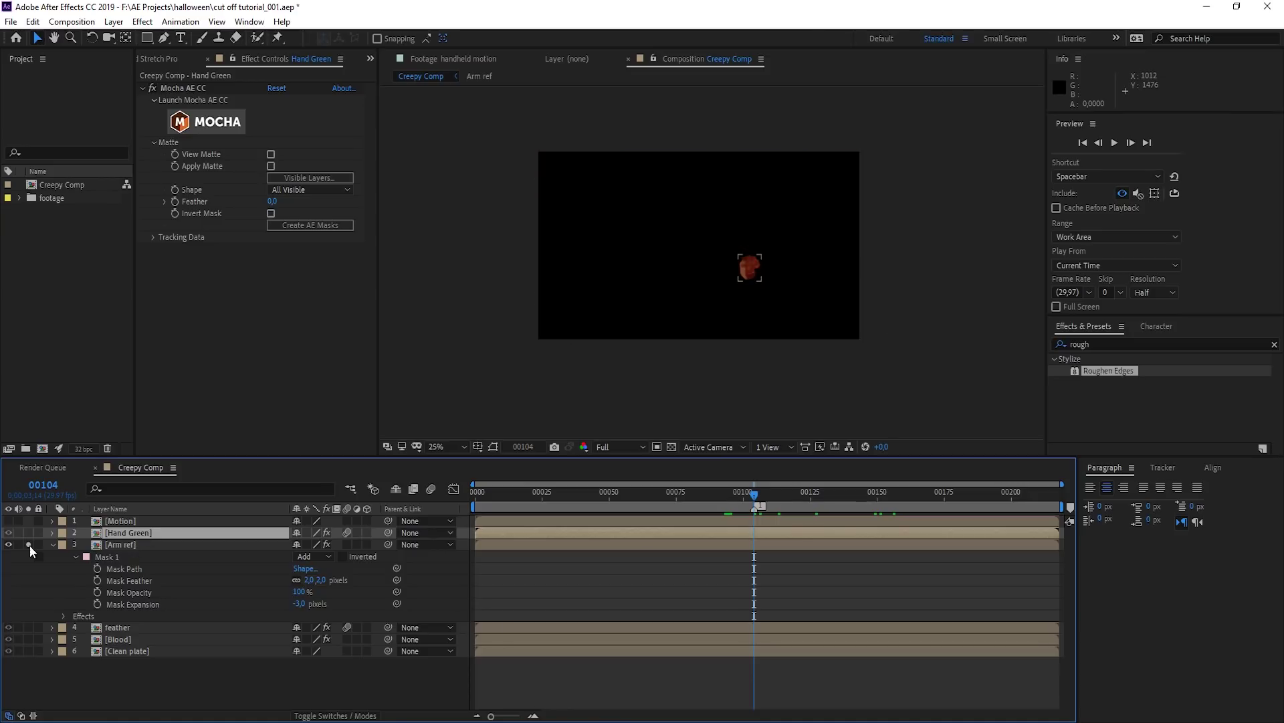
click(29, 544)
click(138, 545)
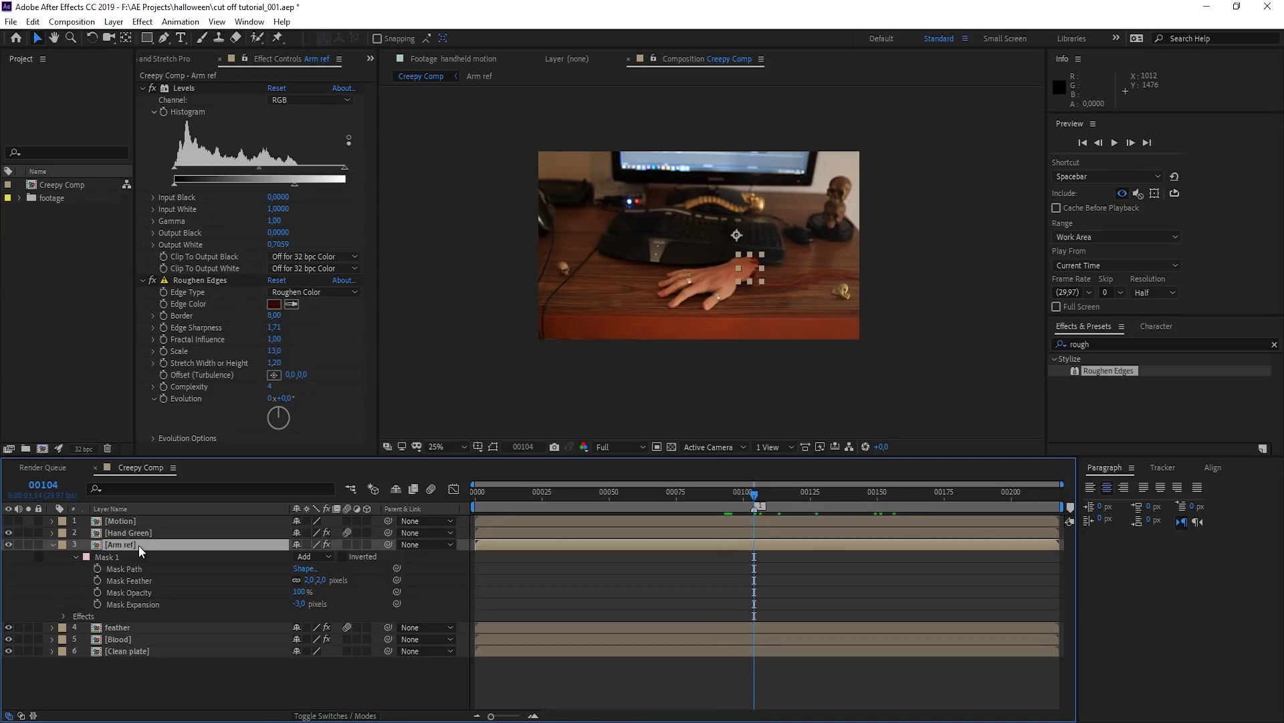
key(ctrl+shift+c)
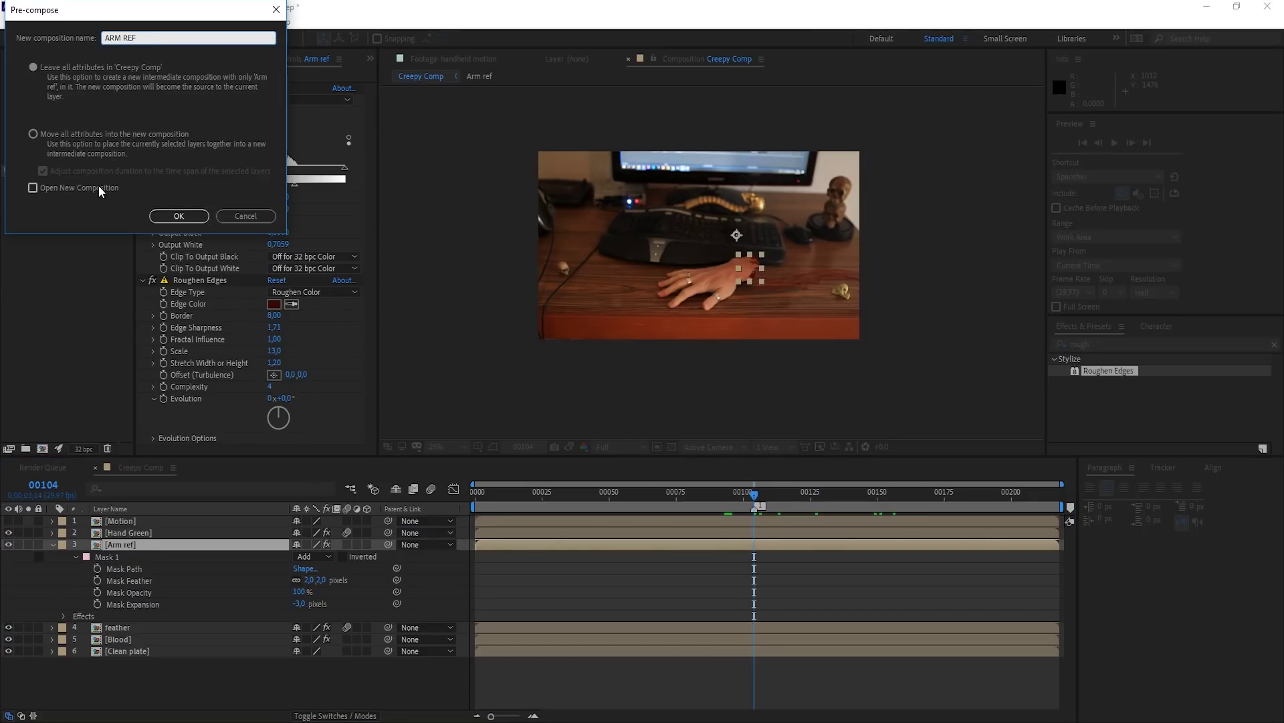
click(82, 135)
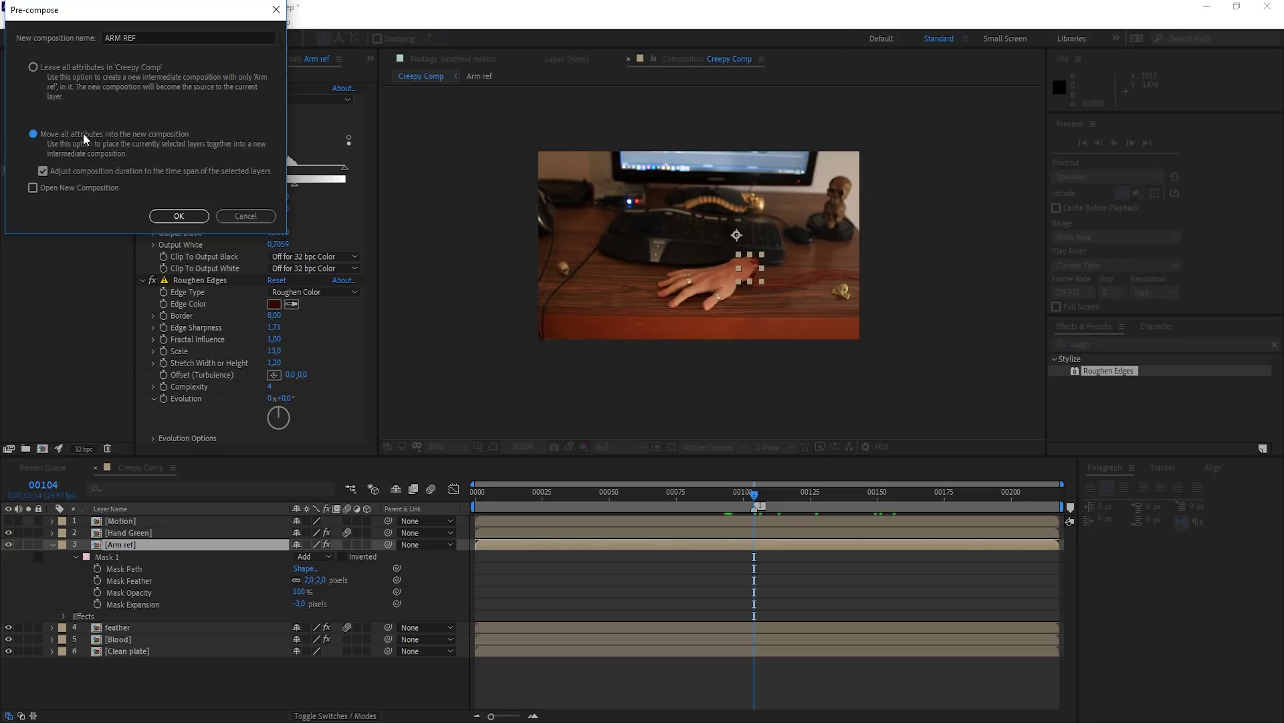
click(178, 215)
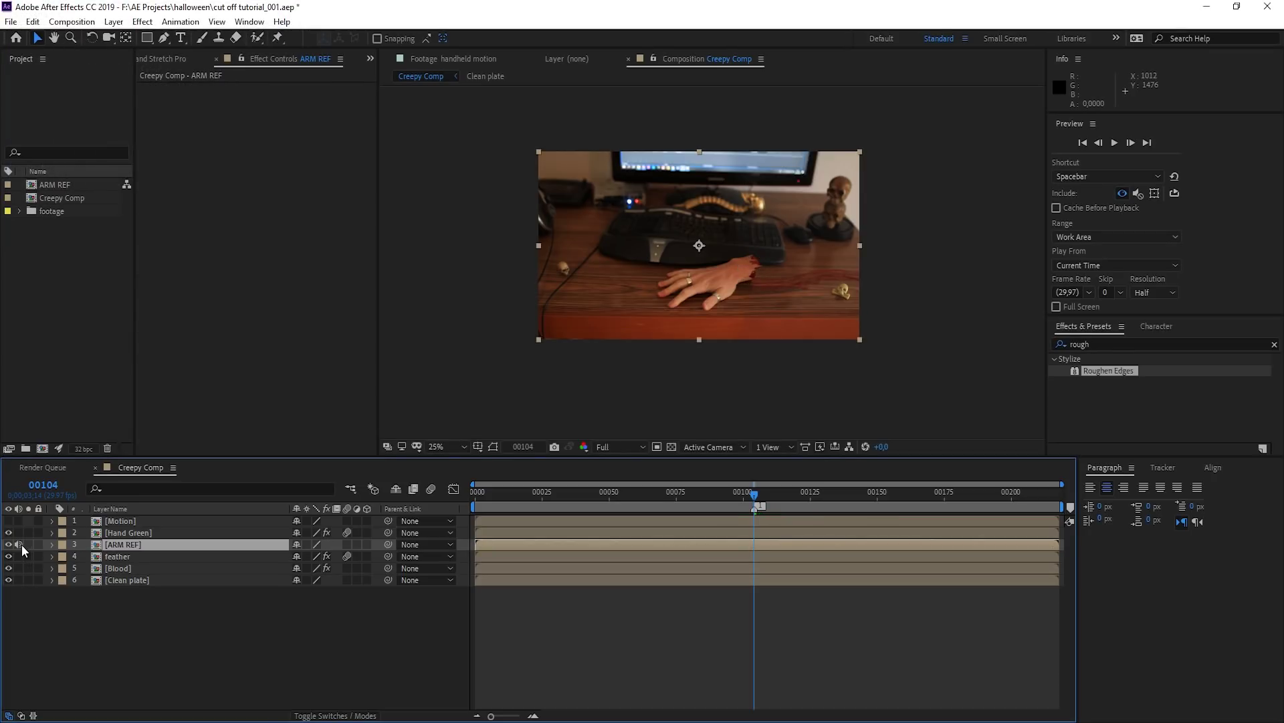
click(28, 545)
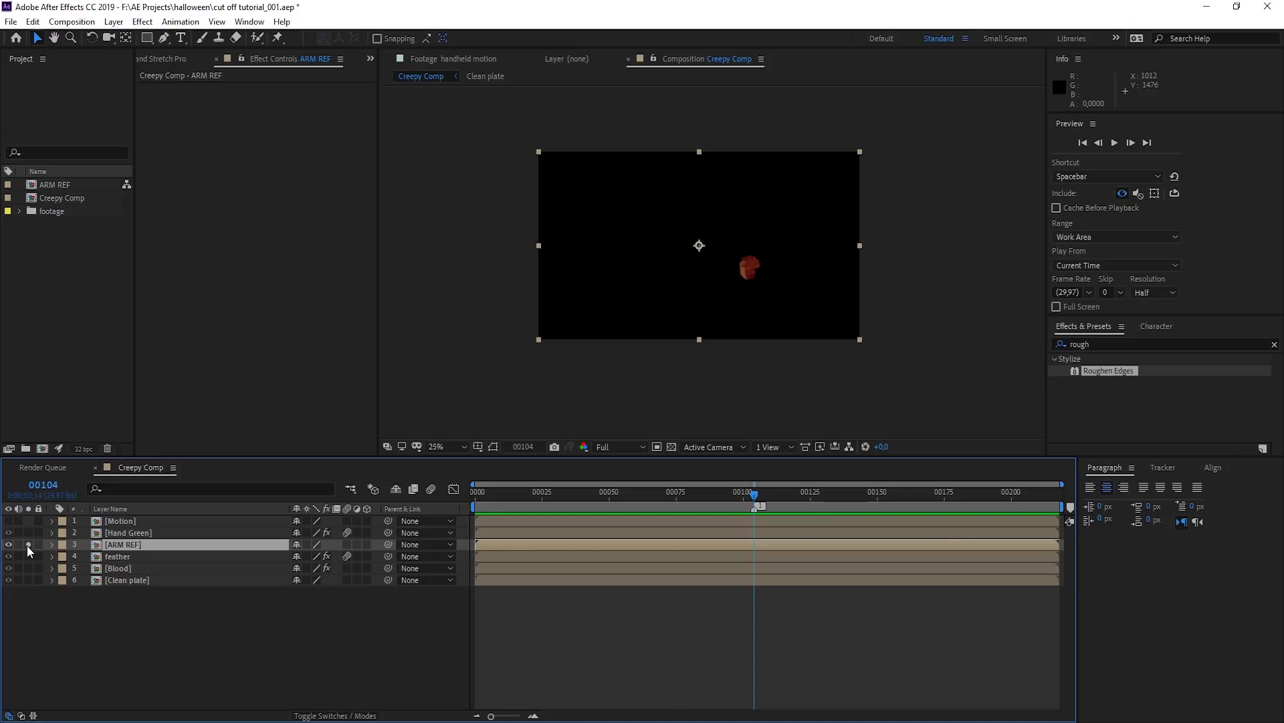
click(27, 545)
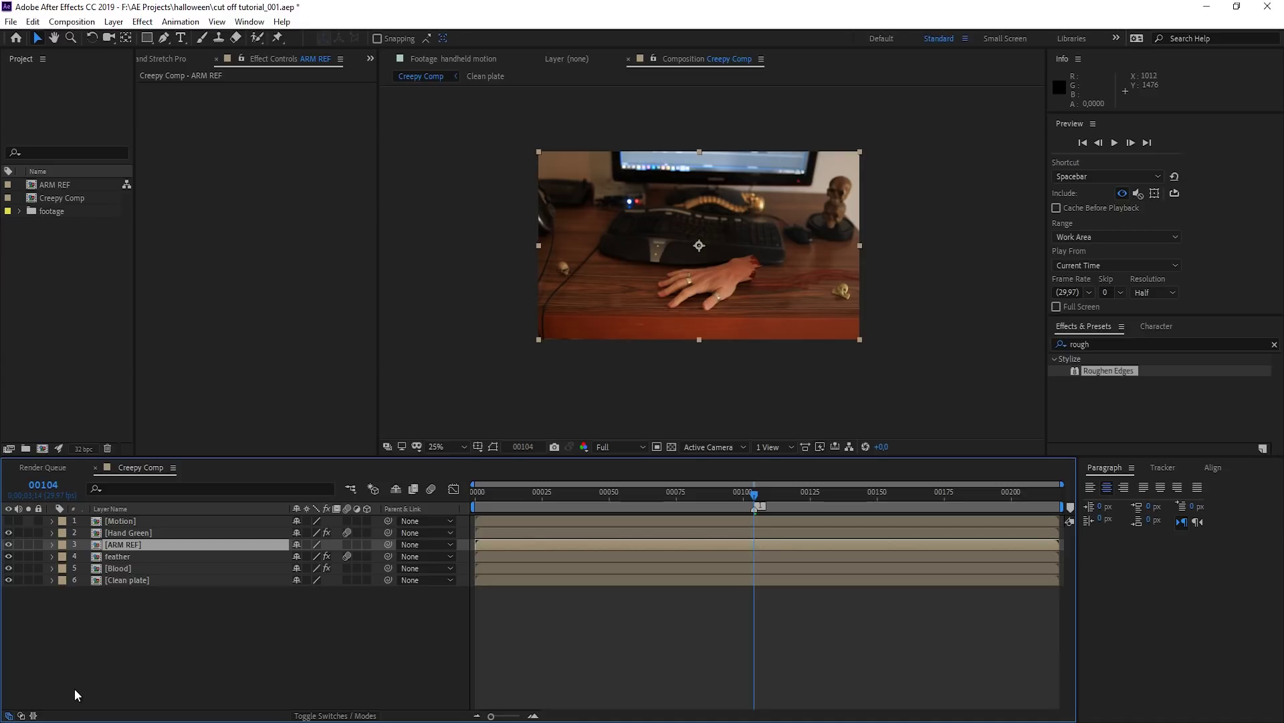
Step: Open the Hand Green layer in Mocha and show the tracking surface of the track layer
click(116, 568)
click(124, 547)
click(133, 532)
click(200, 119)
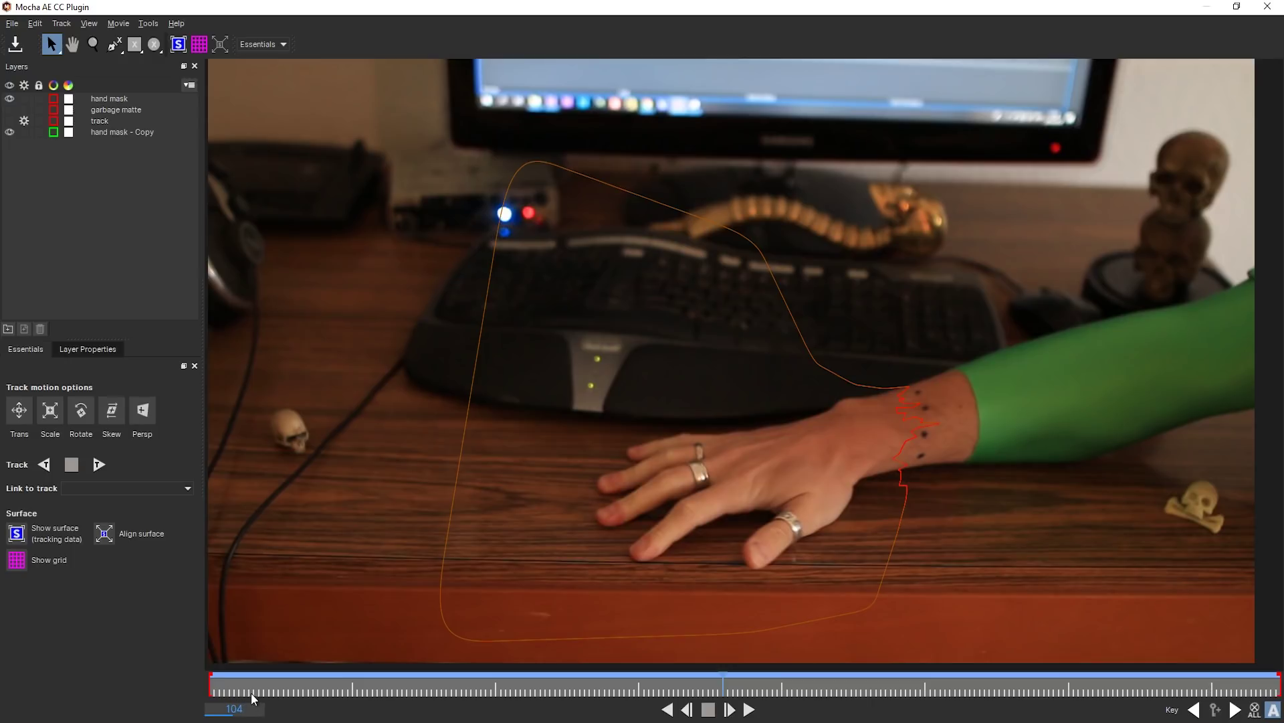
click(106, 122)
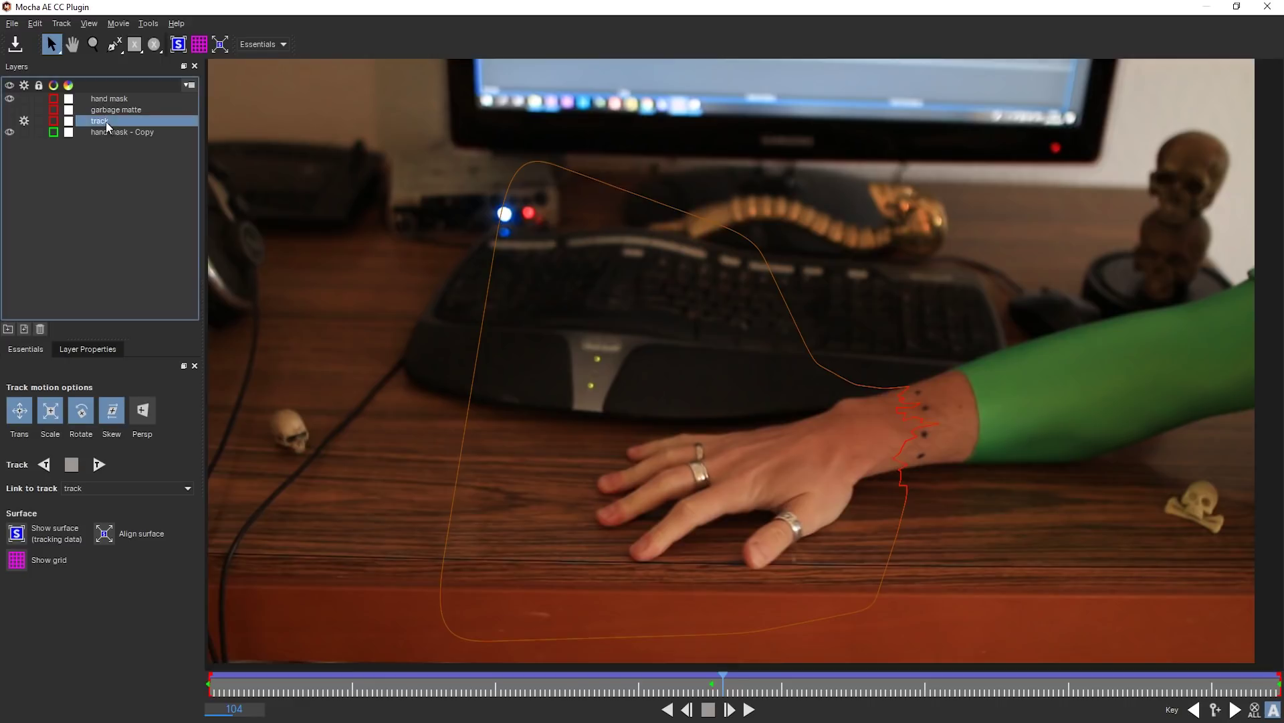
click(178, 46)
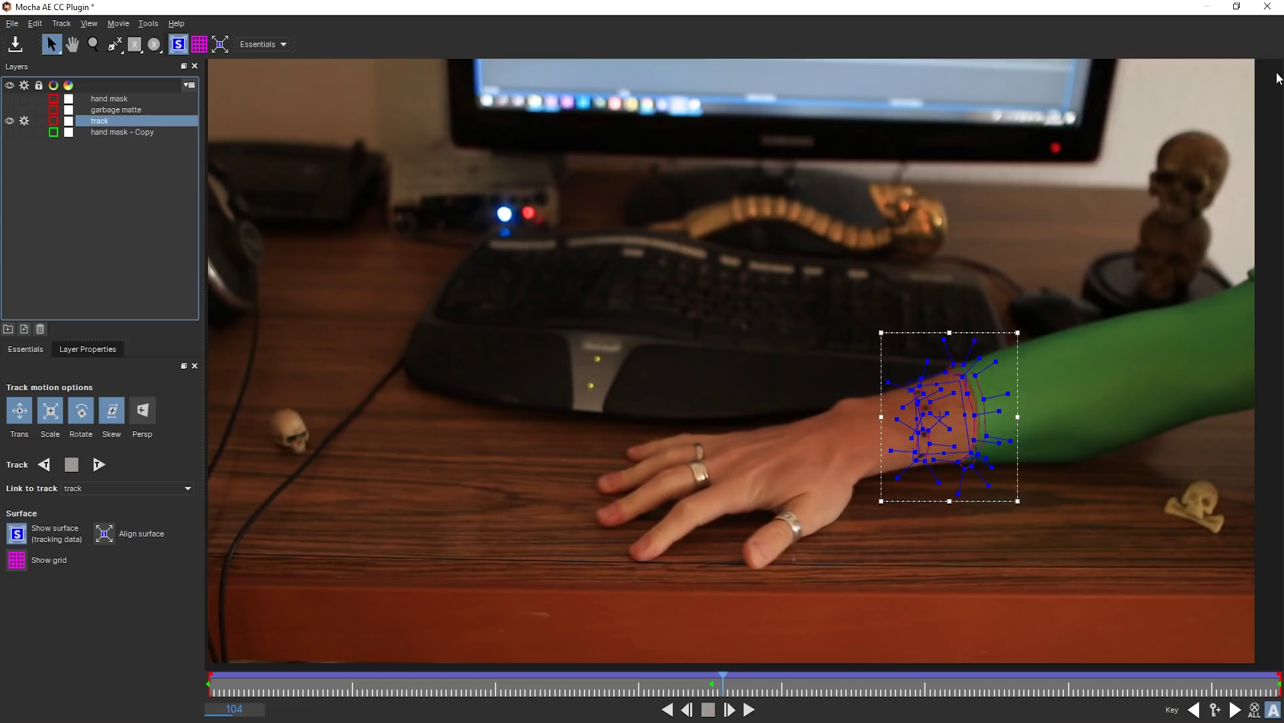
Step: Align the track layer's surface to the full image at frame 104, check its motion, and save and close Mocha
scroll(1116, 198, down, 2)
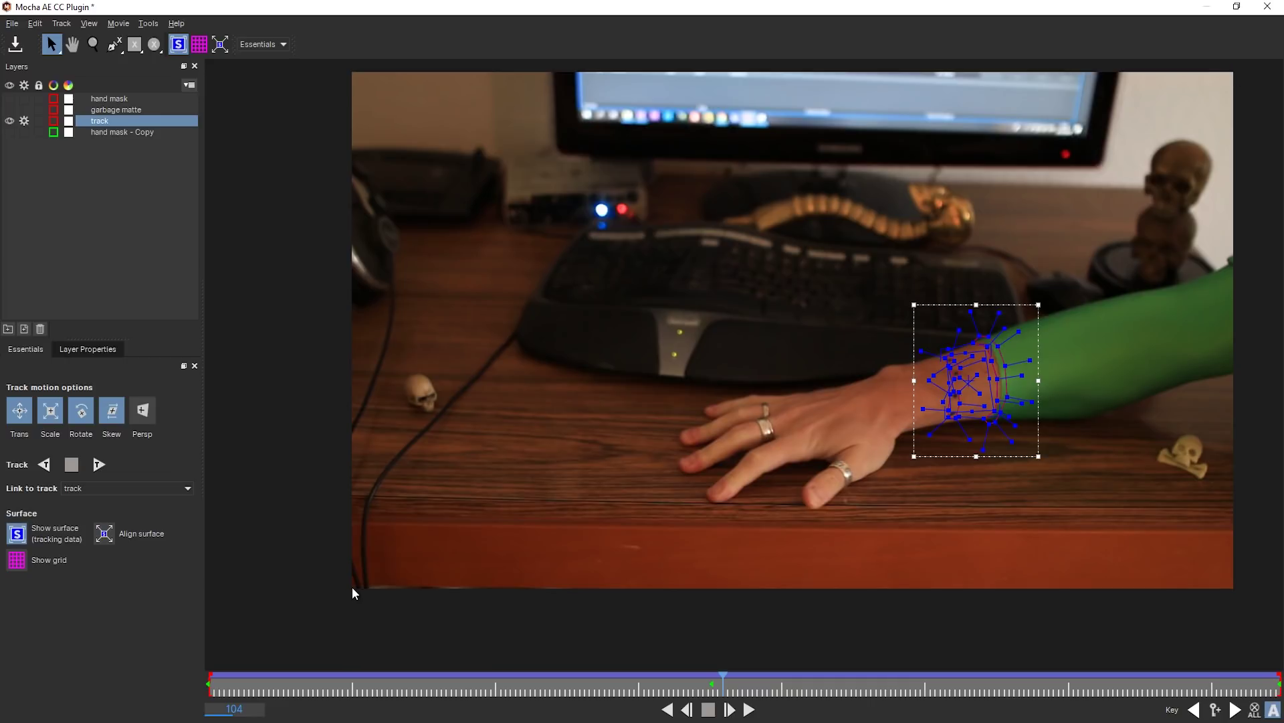
click(221, 45)
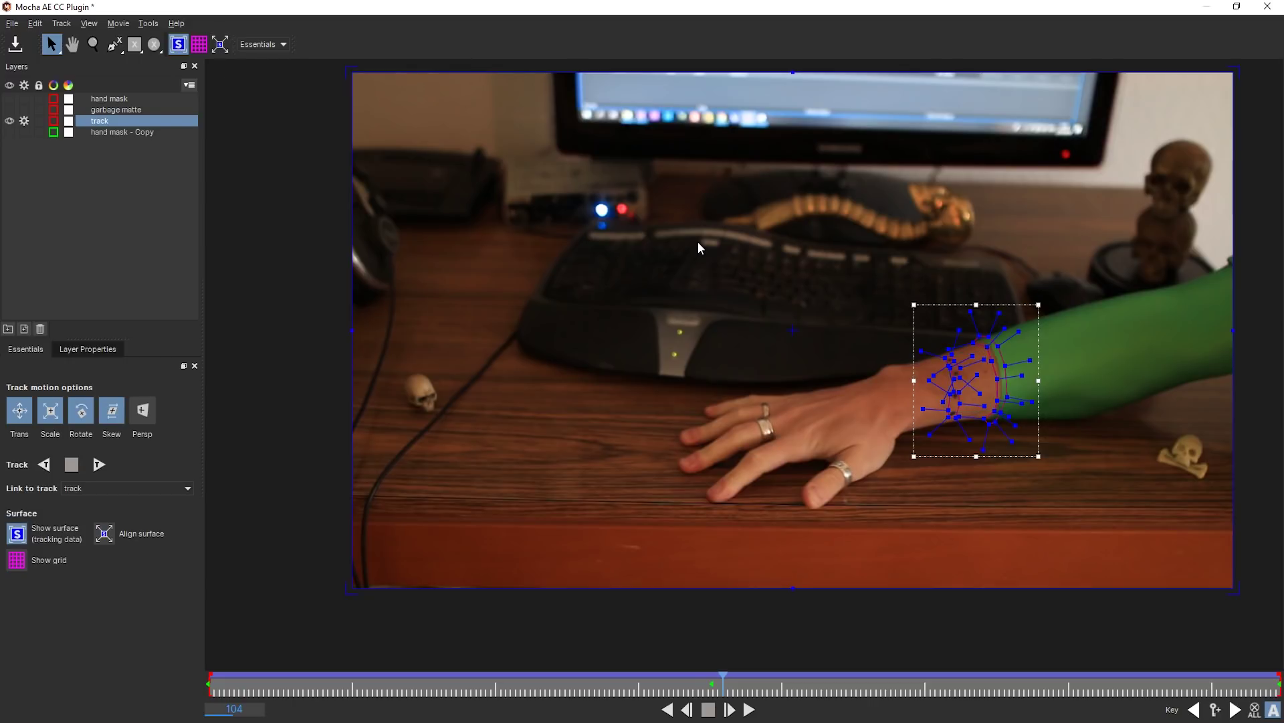
drag(697, 242, 671, 267)
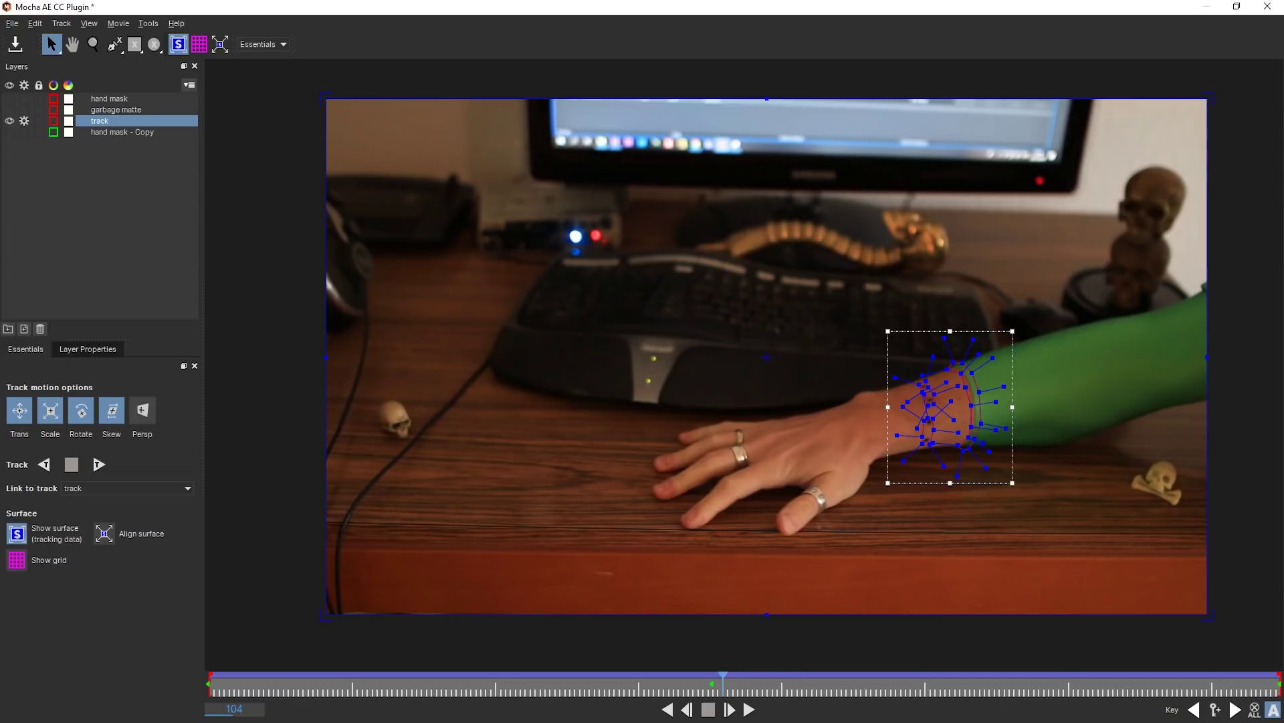
mouse_move(722, 685)
mouse_down()
mouse_move(803, 690)
mouse_move(722, 688)
mouse_move(701, 696)
mouse_move(711, 700)
mouse_up()
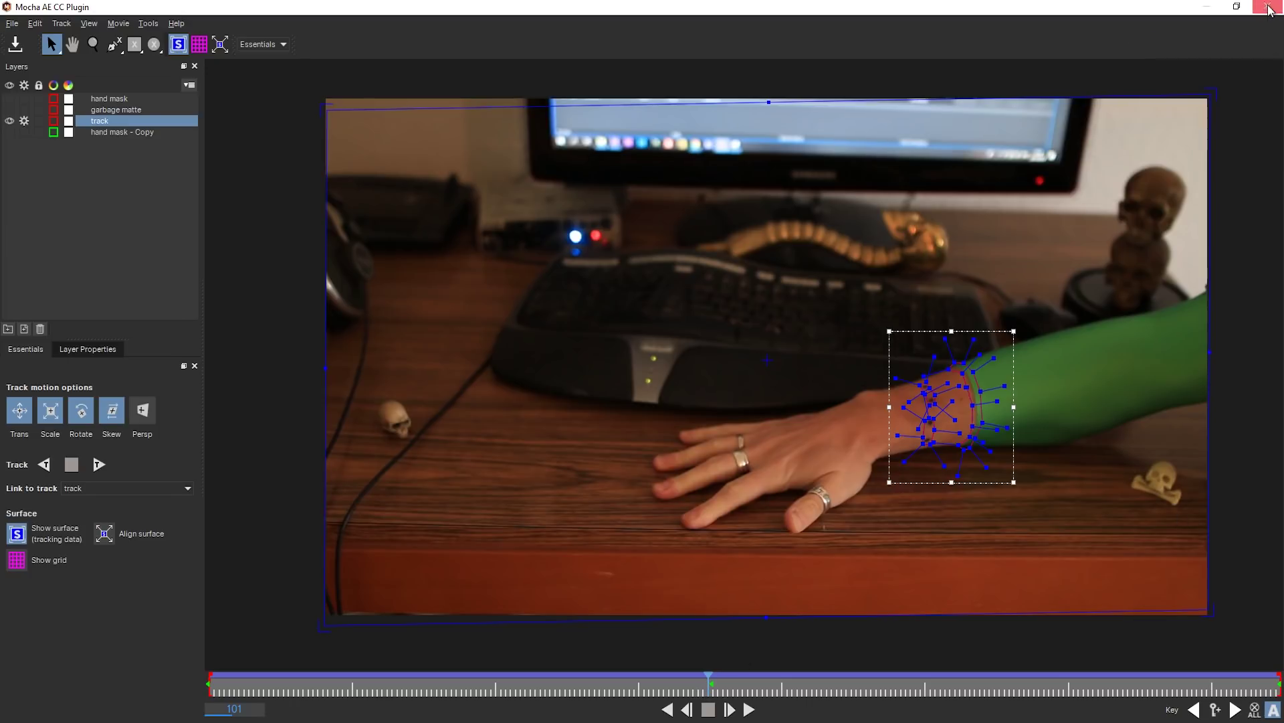
click(1267, 6)
Step: Create tracking data in Hand Green's Mocha effect from the track layer
click(130, 532)
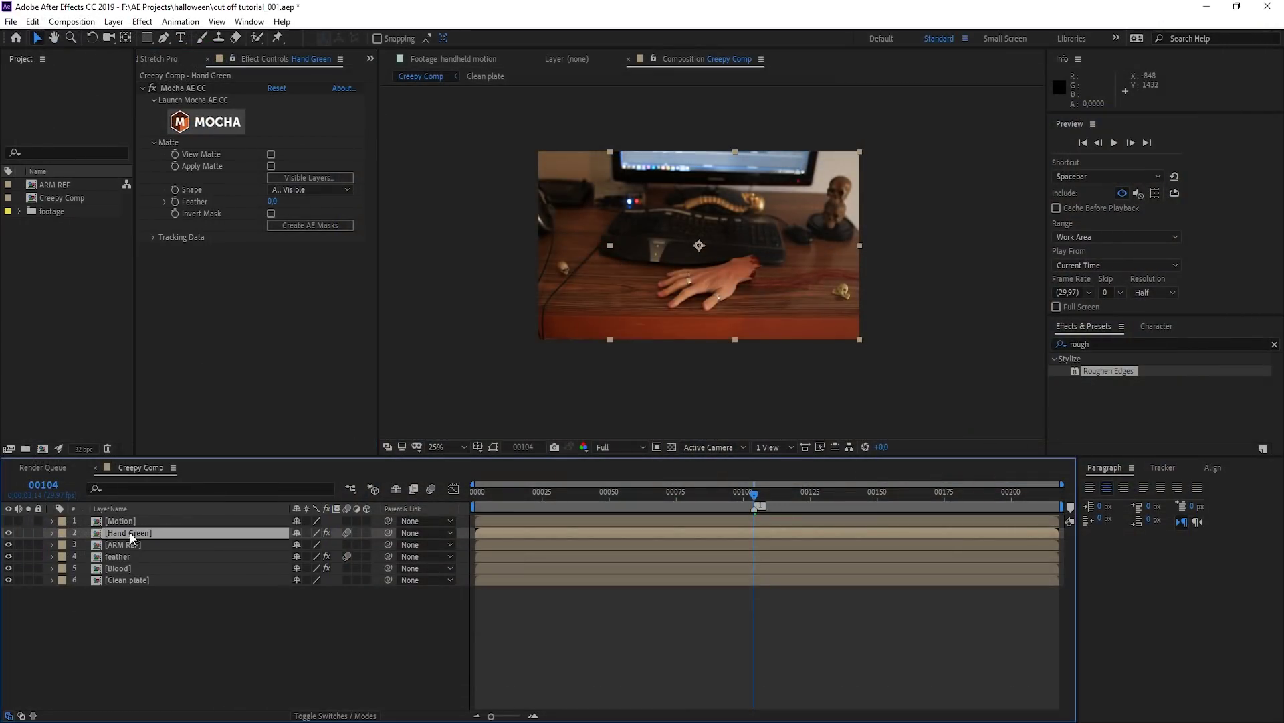
click(153, 238)
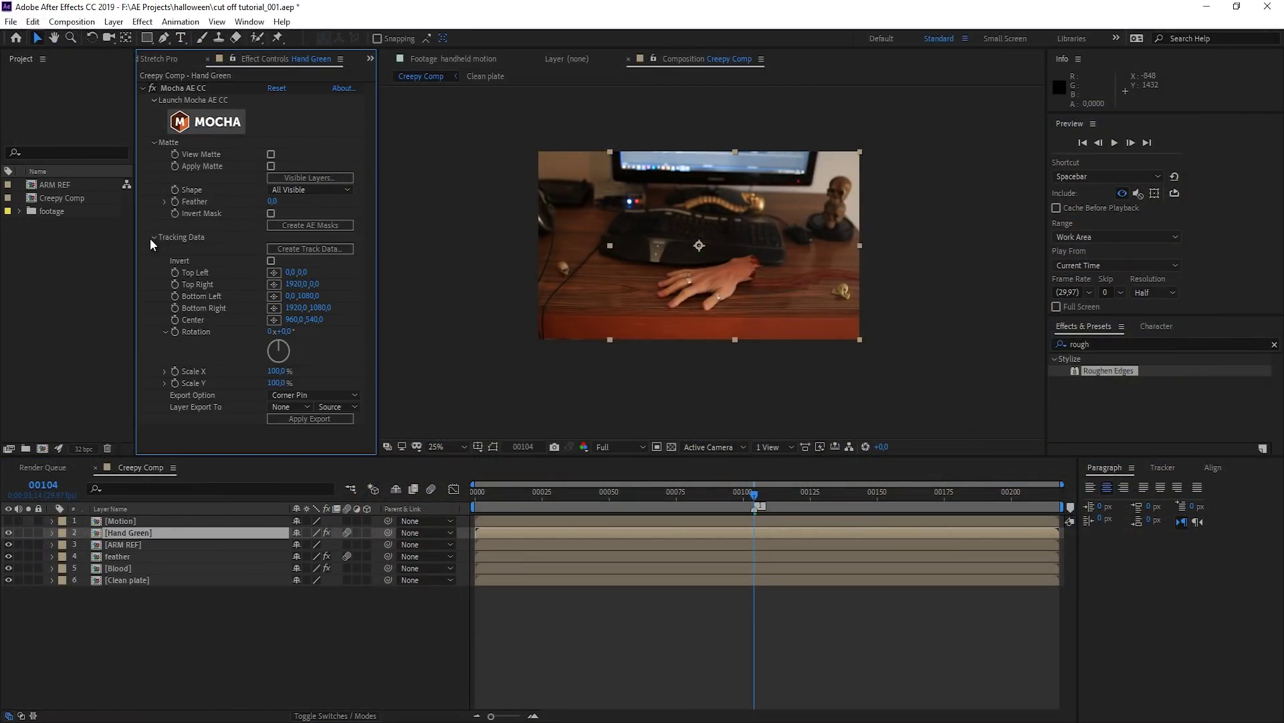
click(326, 251)
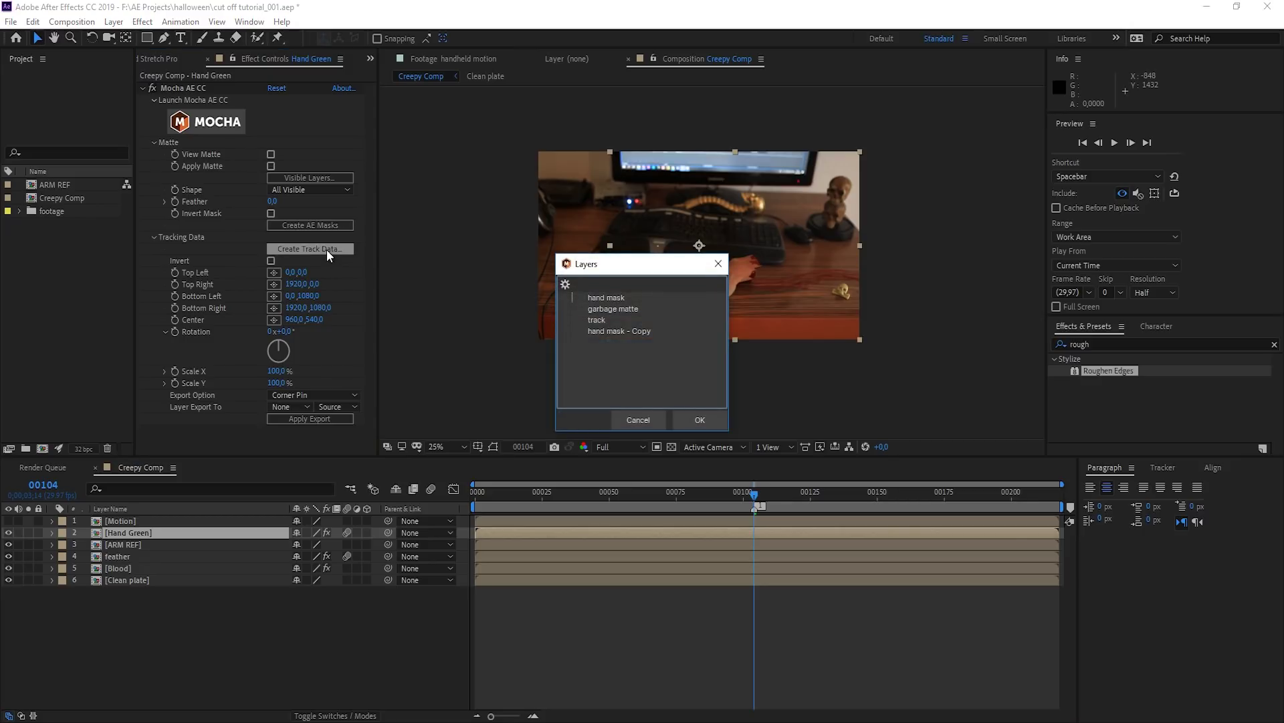
click(597, 321)
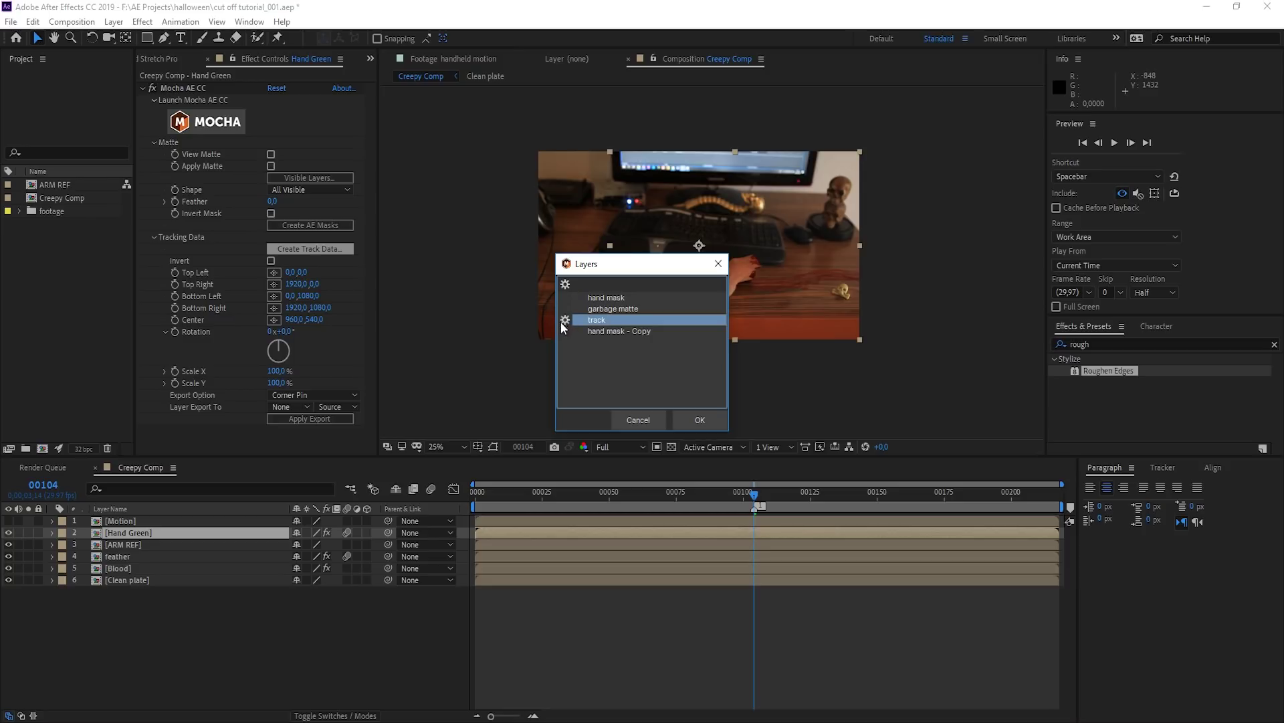
click(694, 420)
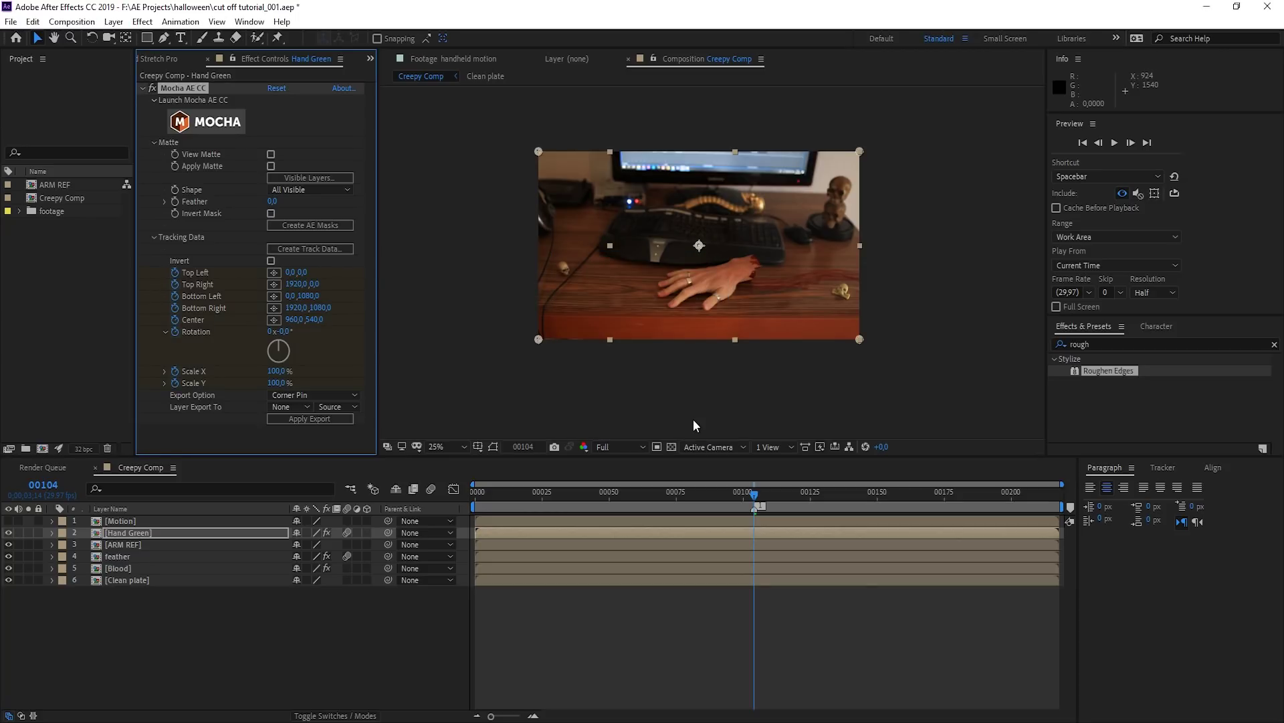
Step: Export Hand Green's tracking data to the ARM REF layer as Corner Pin (Support Motion Blur)
click(328, 397)
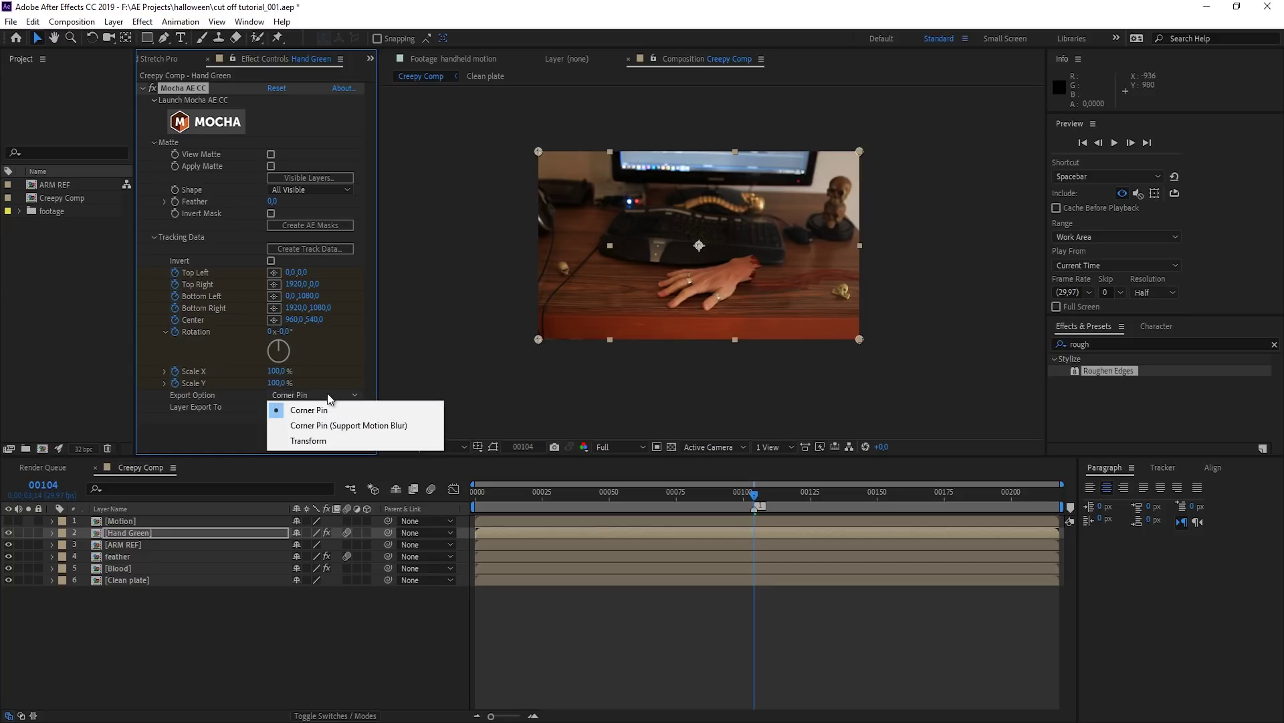
click(338, 428)
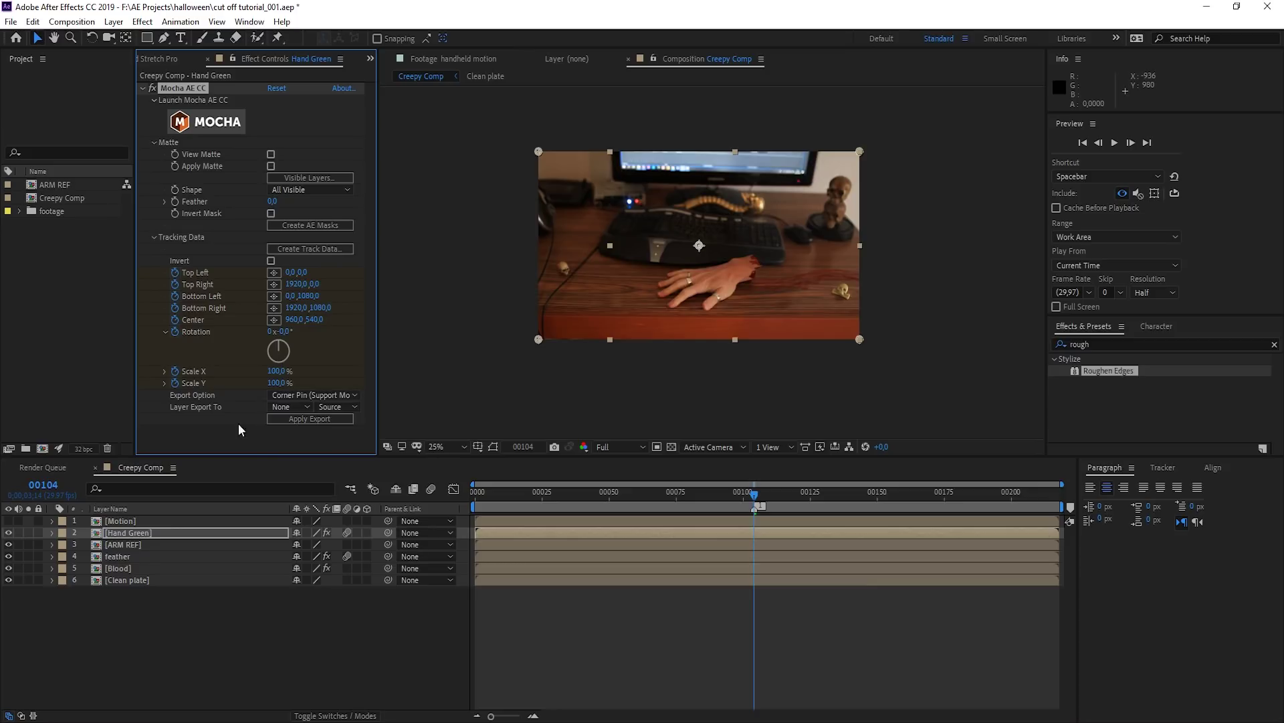
click(291, 407)
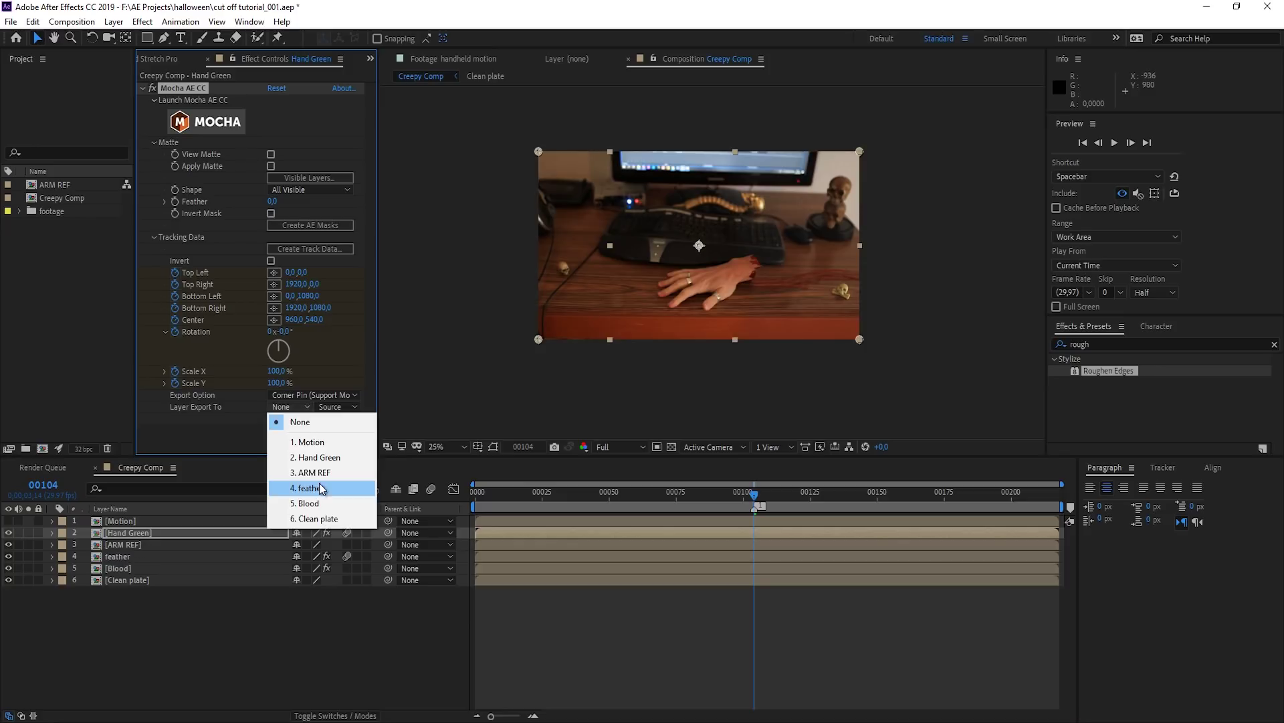
click(319, 473)
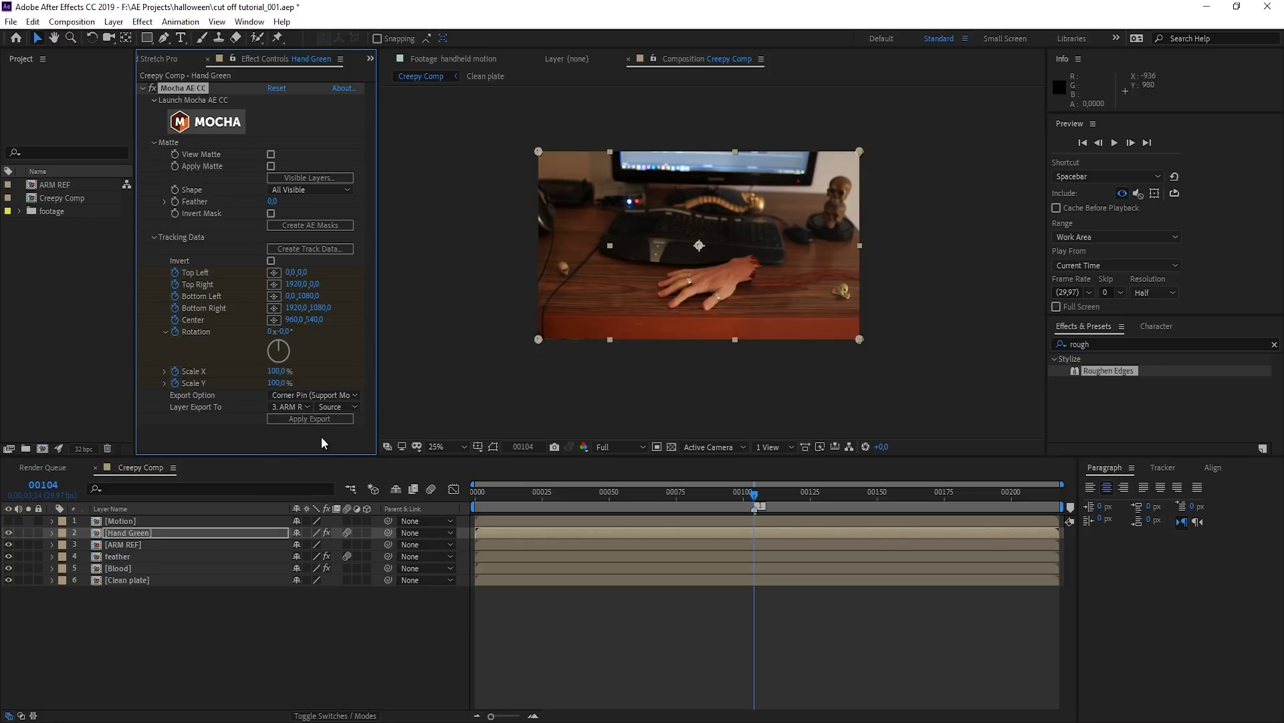
click(317, 420)
Step: Reveal the ARM REF layer's keyframes and preview from the first frame how the wound follows the wrist
click(140, 545)
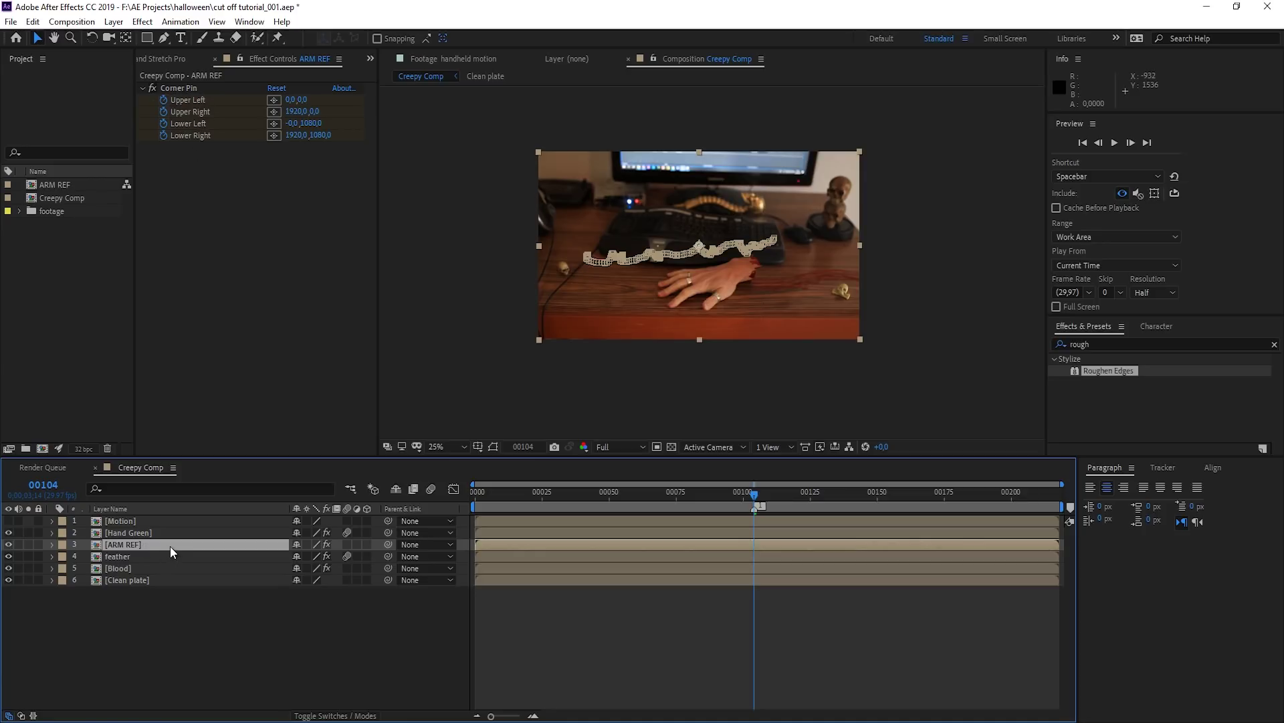
key(u)
drag(733, 497, 453, 512)
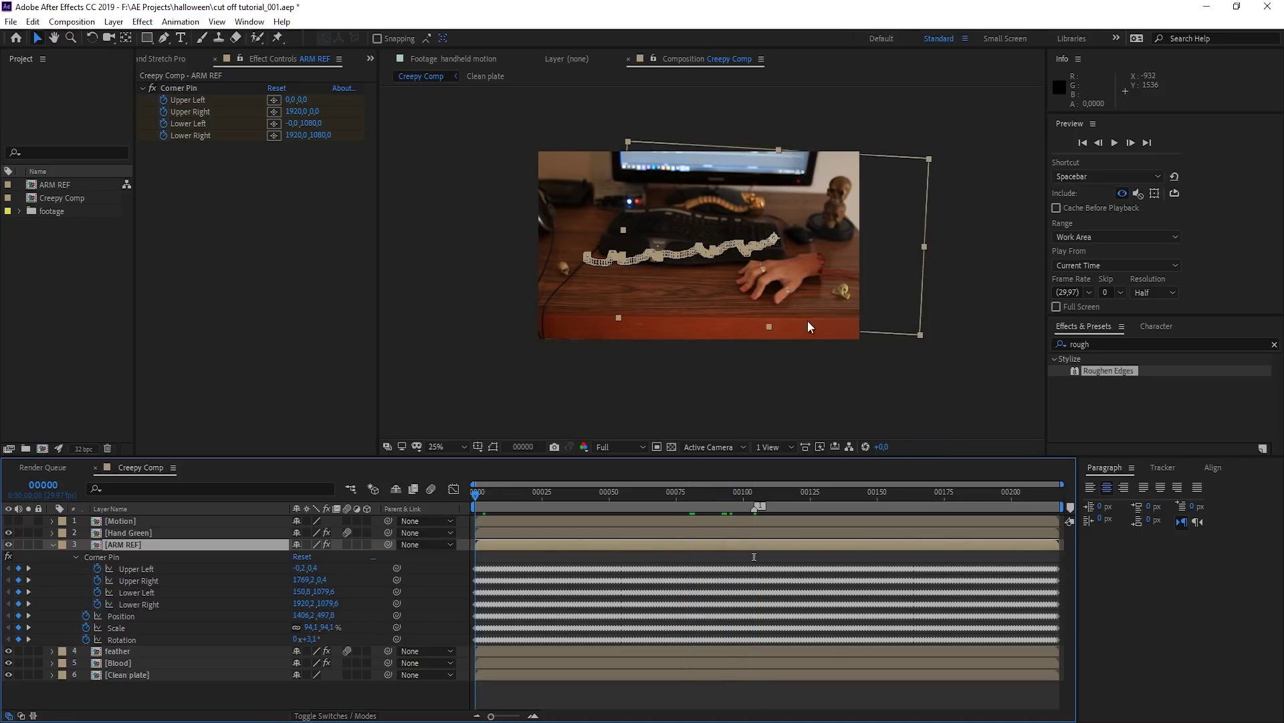
key(space)
scroll(967, 281, up, 2)
key(space)
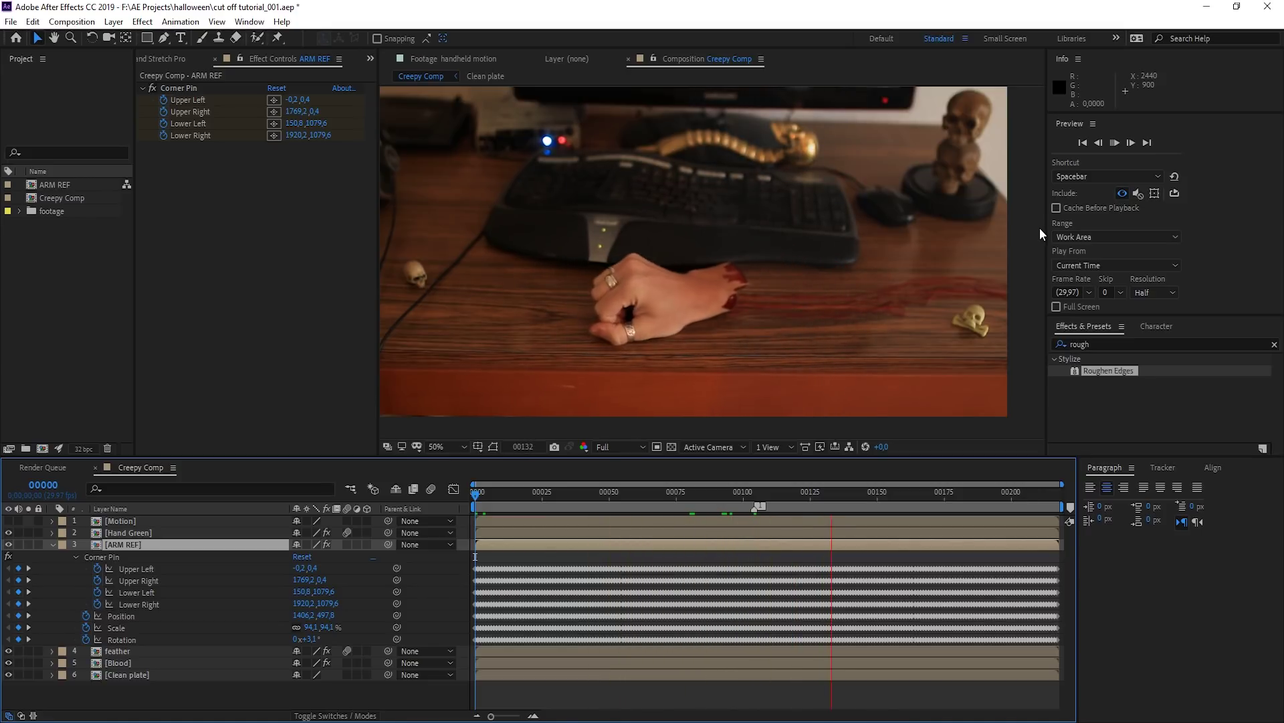
key(space)
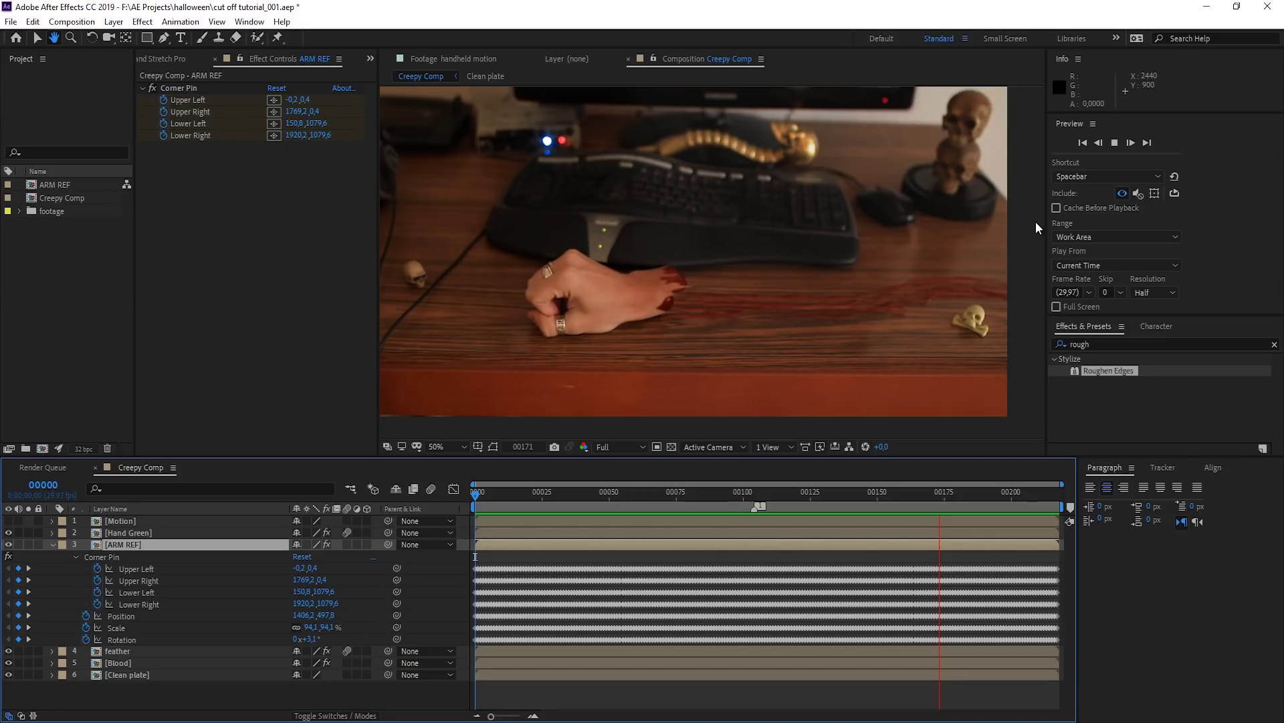
Step: At frame 174, create a 1920 x 1080 solid in a tan colour sampled from the footage and place it below the Hand Green layer
key(u)
scroll(648, 281, up, 2)
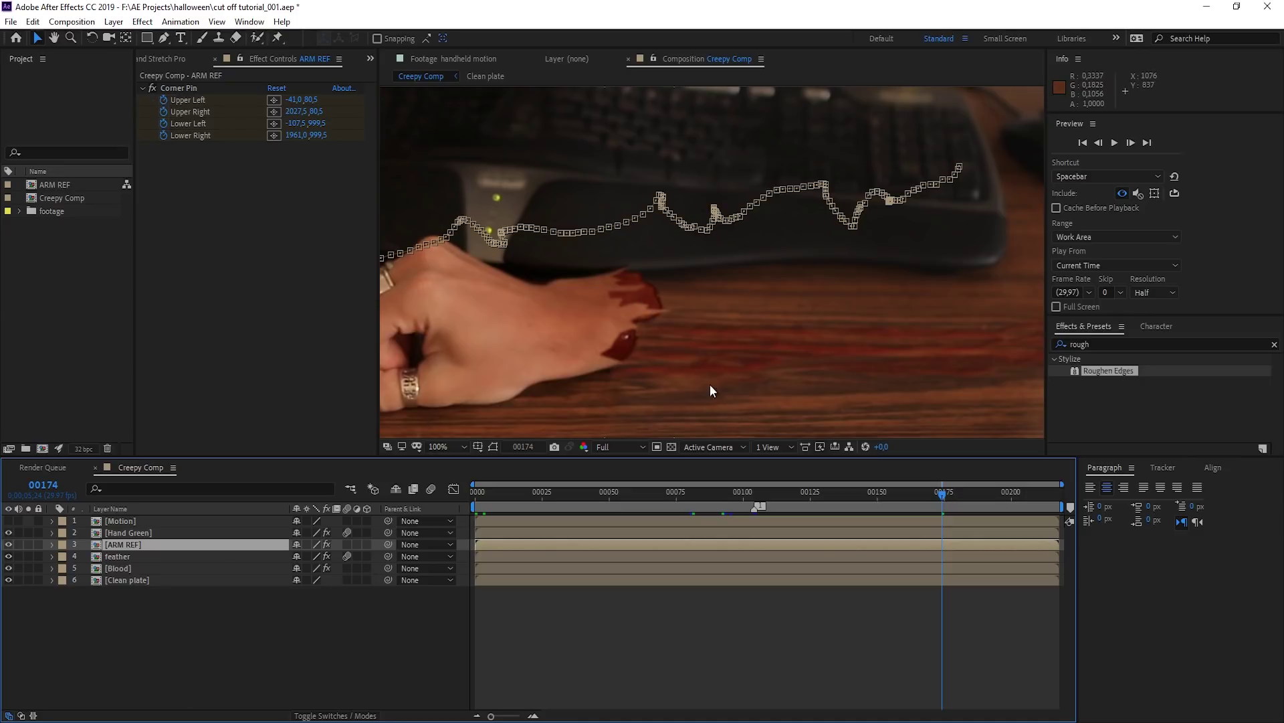
click(235, 665)
key(ctrl+y)
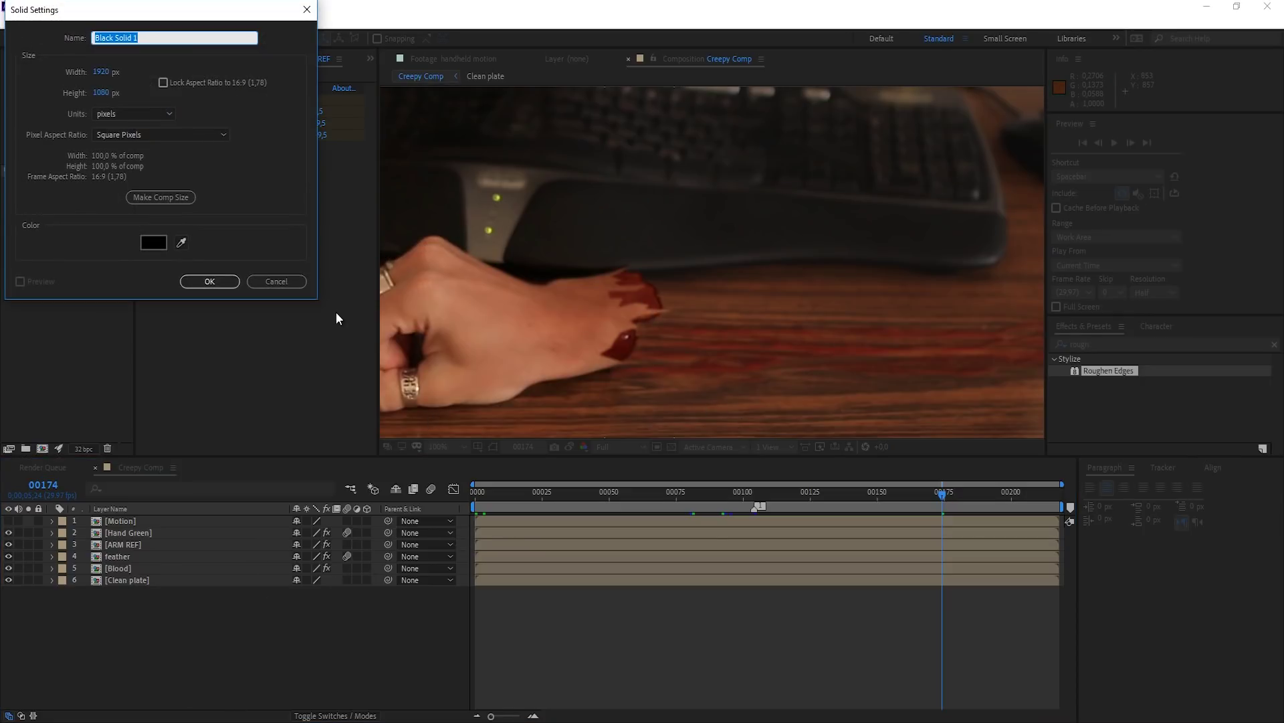
click(153, 243)
click(211, 408)
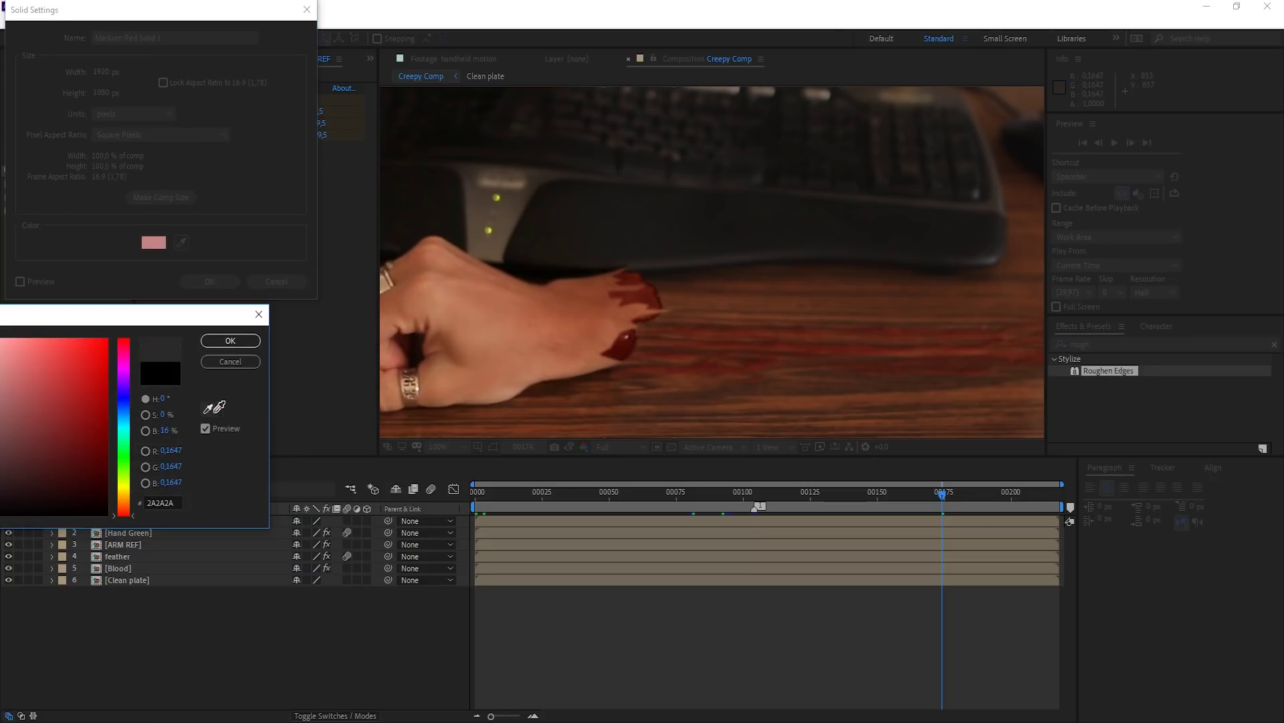
click(417, 387)
key(Return)
key(Return)
drag(150, 522, 156, 550)
Step: Draw a pen mask on the tan solid that shapes two jagged bone splinters protruding from the wrist wound
key(g)
click(603, 291)
click(642, 293)
scroll(646, 295, up, 1)
drag(647, 295, 705, 228)
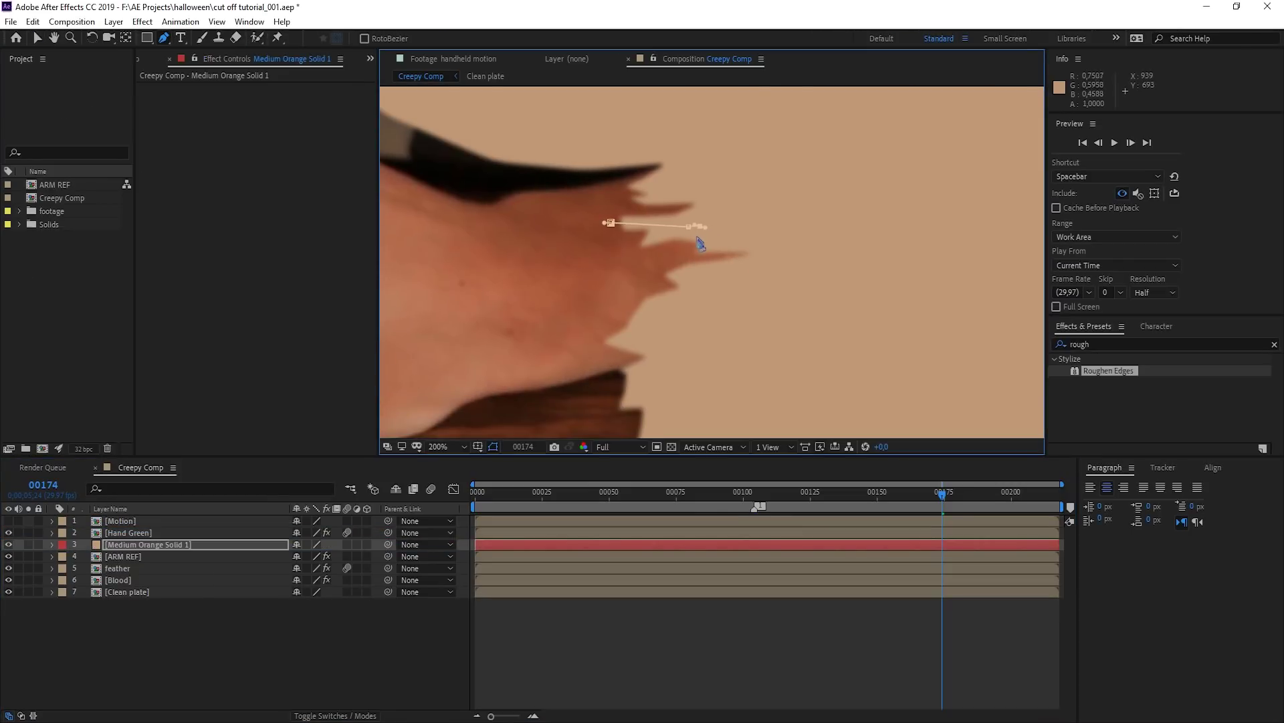
scroll(698, 235, up, 1)
click(713, 258)
click(581, 297)
click(734, 326)
click(760, 329)
click(719, 340)
click(539, 239)
scroll(628, 223, down, 1)
key(F2)
Step: Set the feather of the bone mask on the tan solid to 2 pixels and check the cut at full size
click(156, 545)
key(v)
scroll(685, 375, up, 1)
drag(808, 250, 586, 271)
key(slash)
click(140, 532)
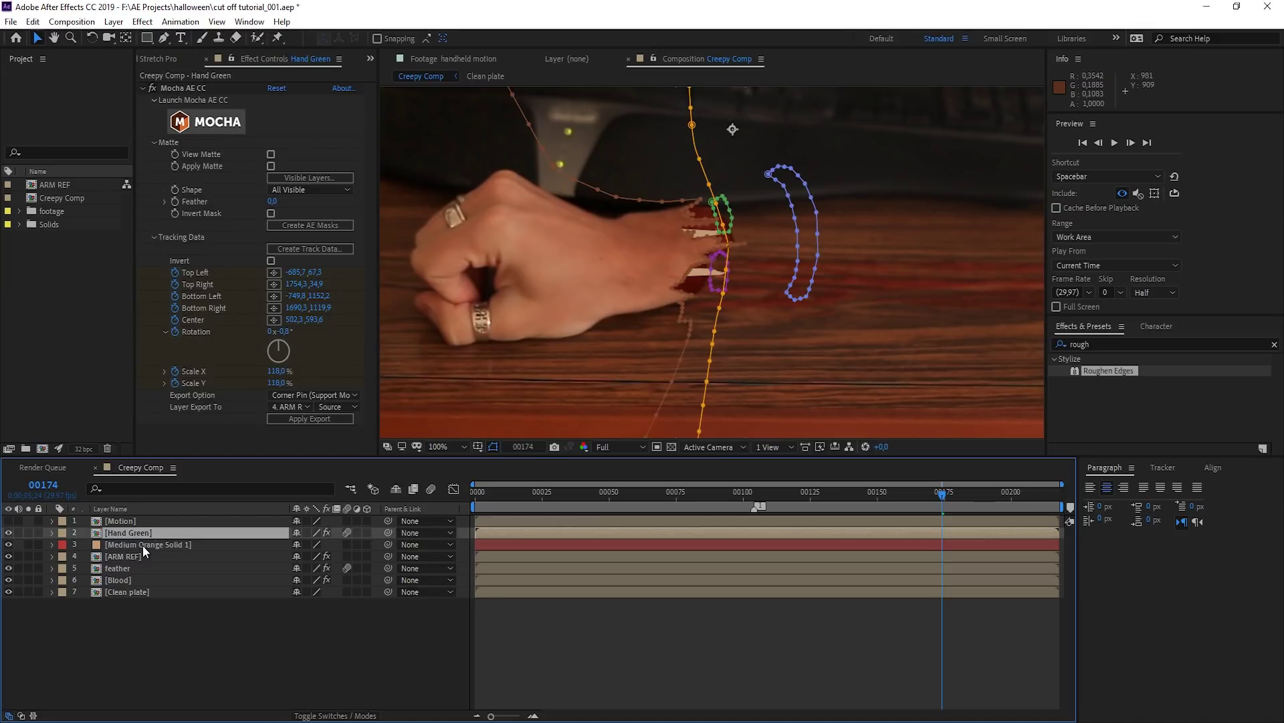
click(151, 544)
key(f)
drag(312, 568, 325, 573)
click(310, 664)
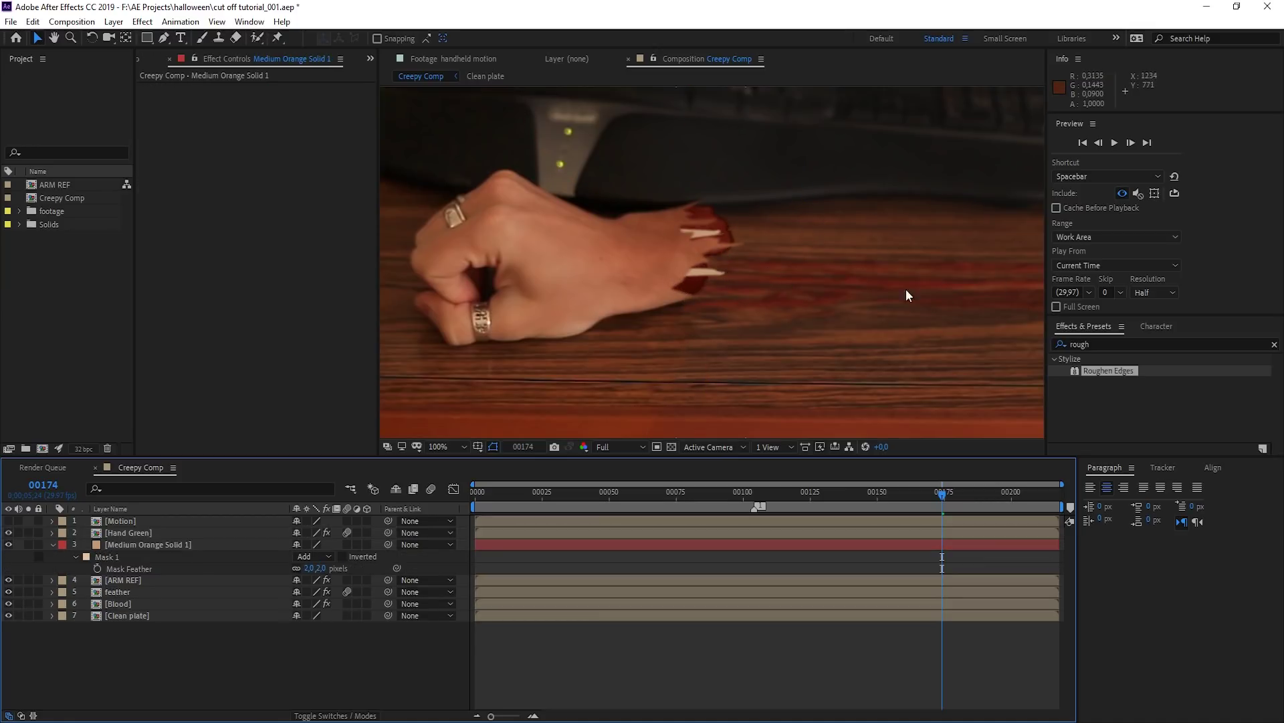
Step: Apply the Bevel Edges effect to the bone solid
key(period)
key(ctrl+5)
text(bevel)
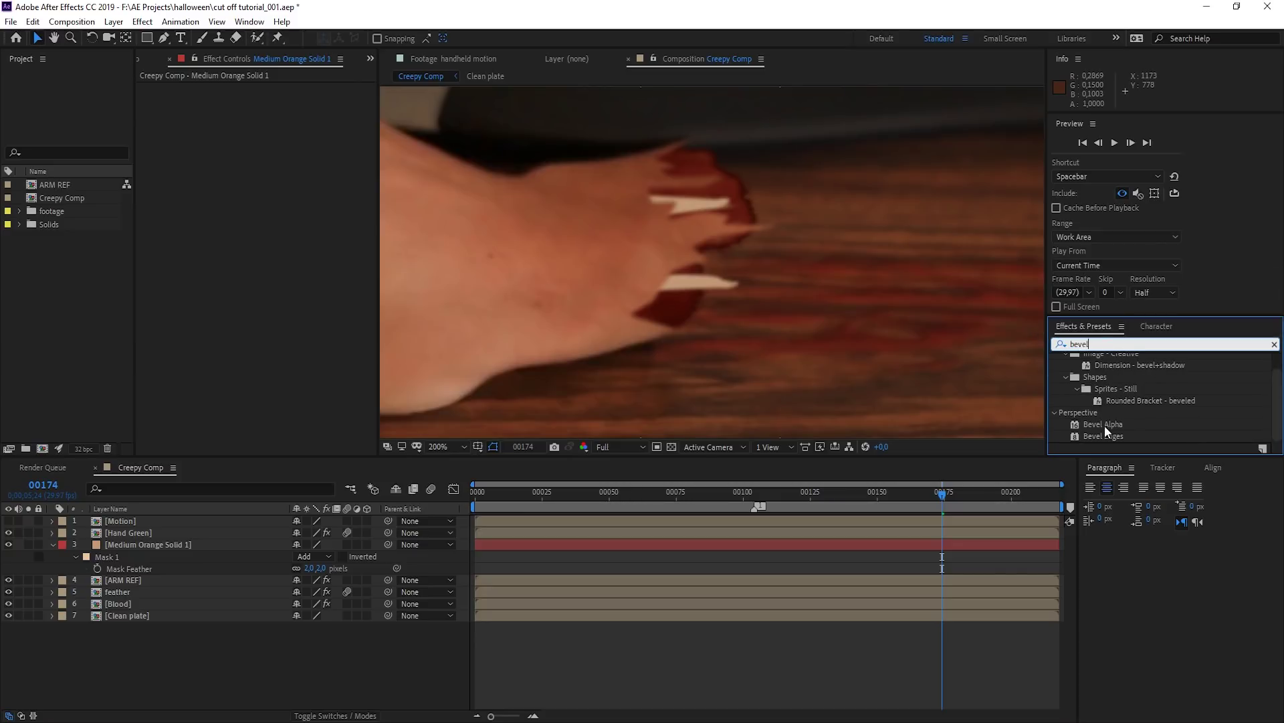
drag(1105, 435, 157, 557)
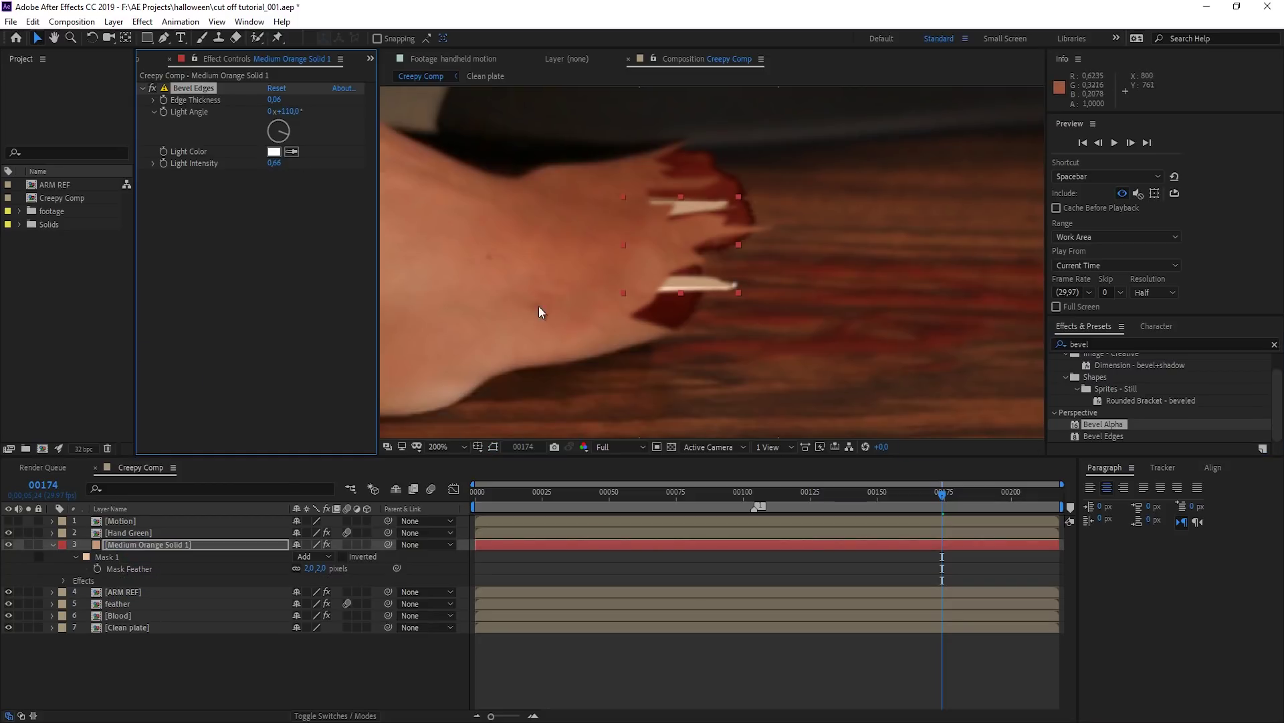
Step: Add Gaussian Blur to the bone solid with a Blurriness of 2
click(1104, 345)
text(gaus)
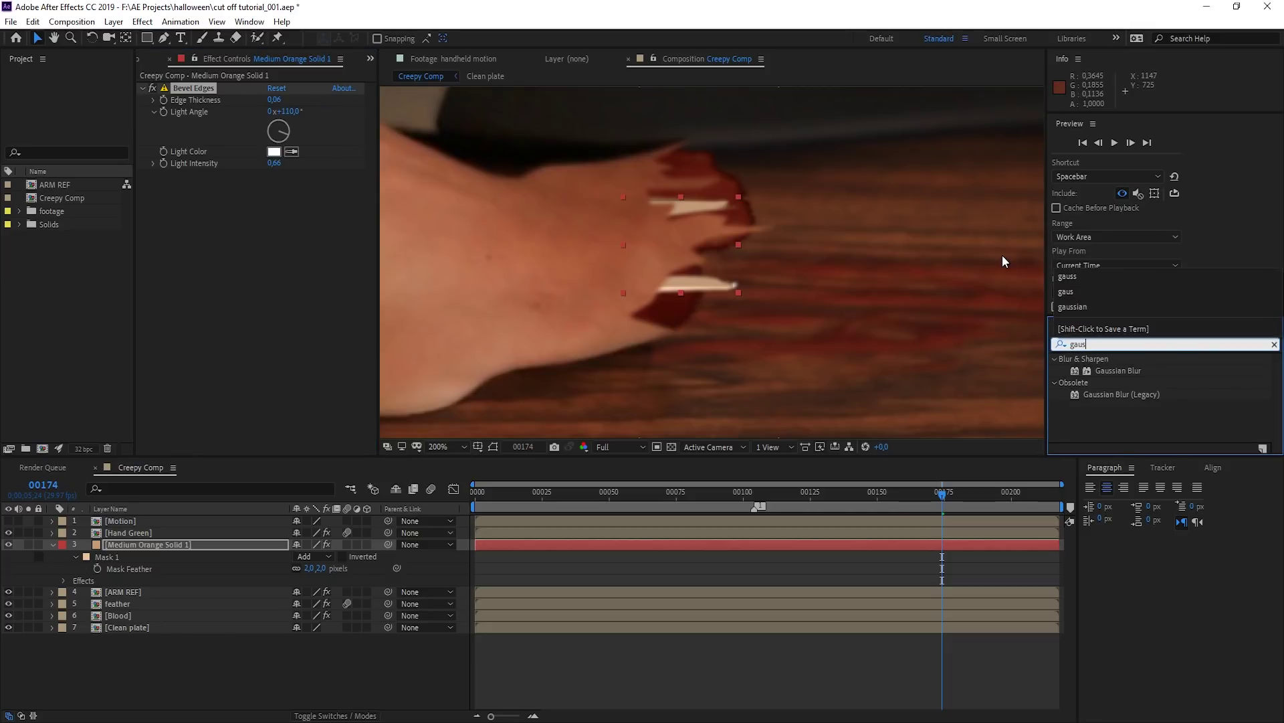
drag(1119, 370, 274, 253)
click(271, 187)
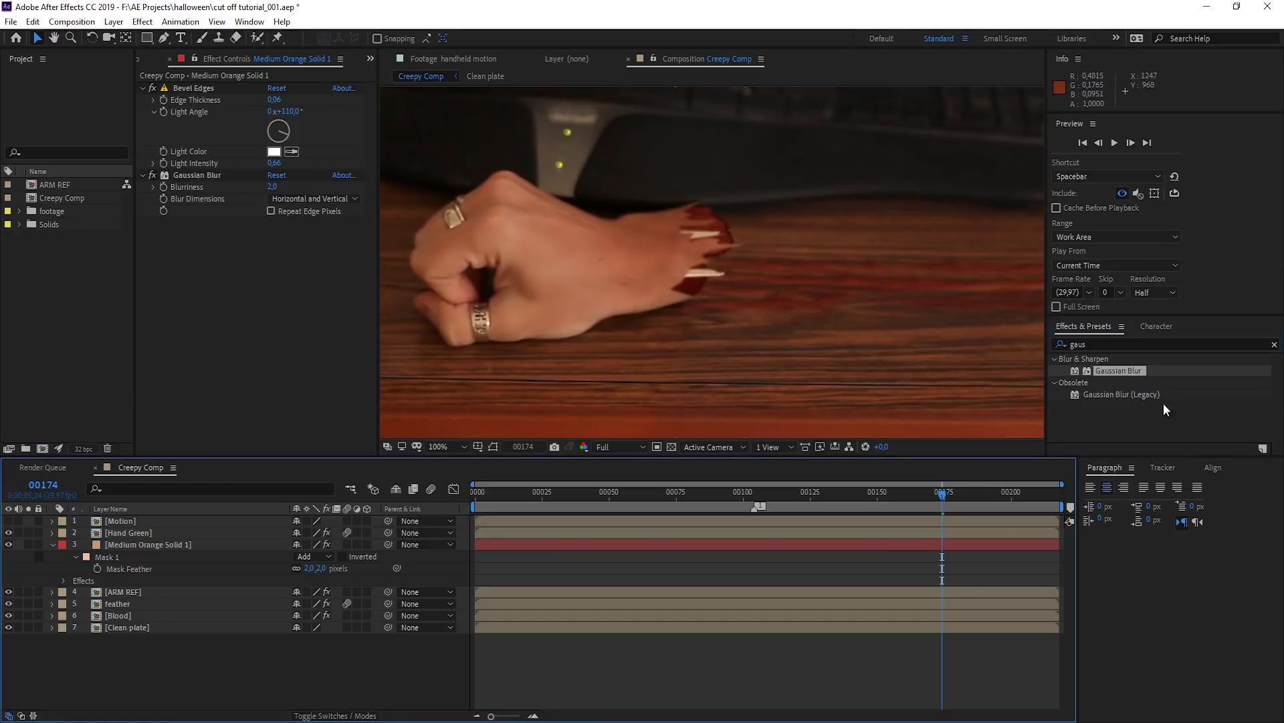
Step: Add a Gradient Ramp to the bone solid, running from about 818, 716 on the wrist to about 926, 721 at the bones
double_click(1090, 345)
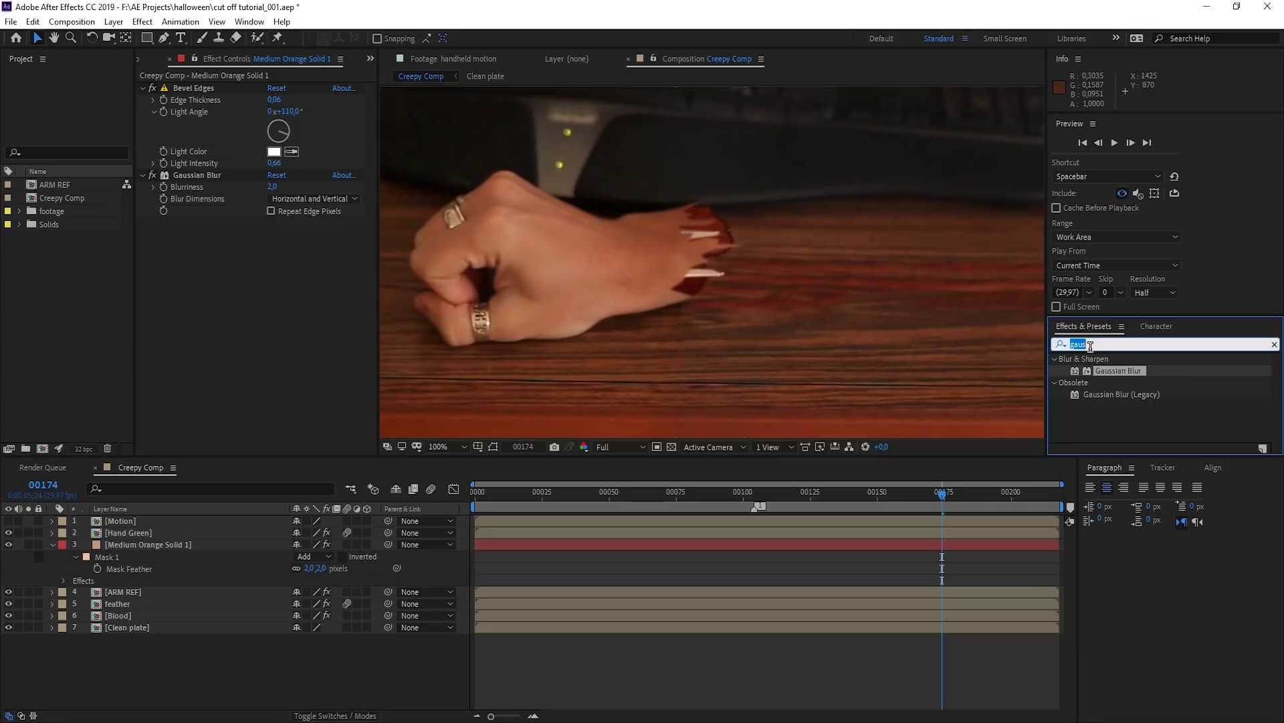
text(ramp)
drag(1120, 370, 344, 247)
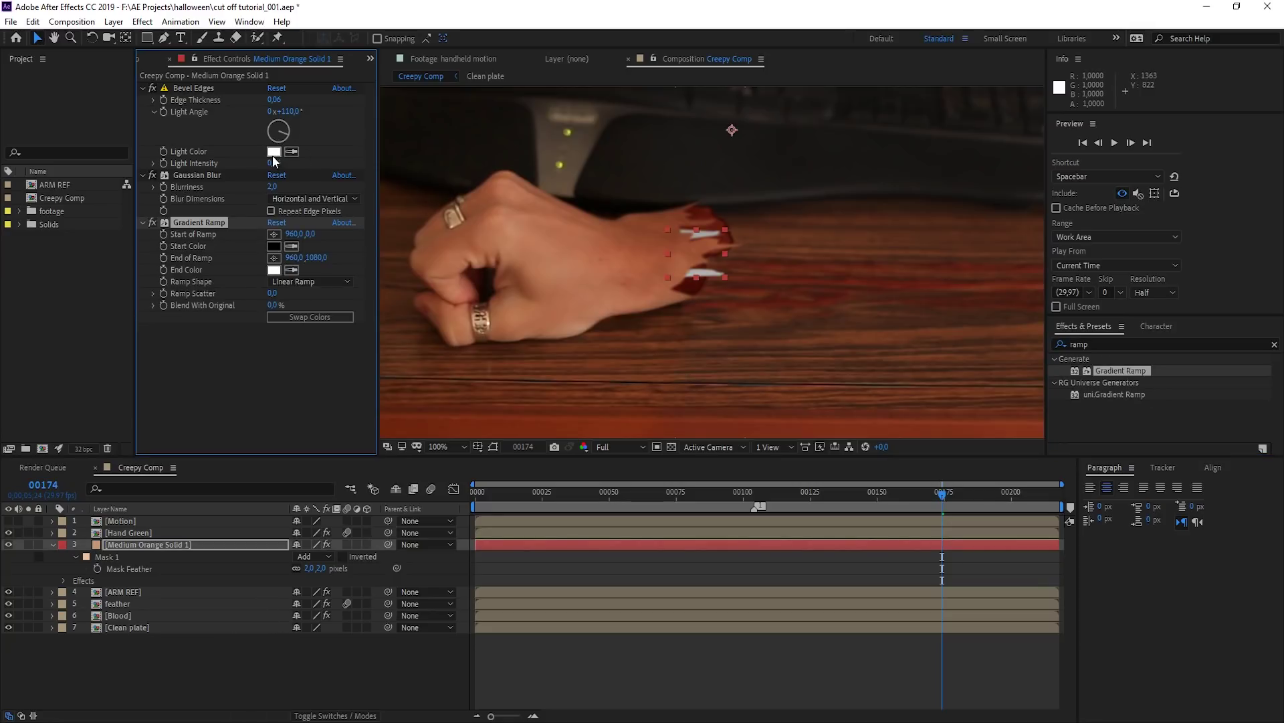
key(comma)
drag(721, 384, 732, 274)
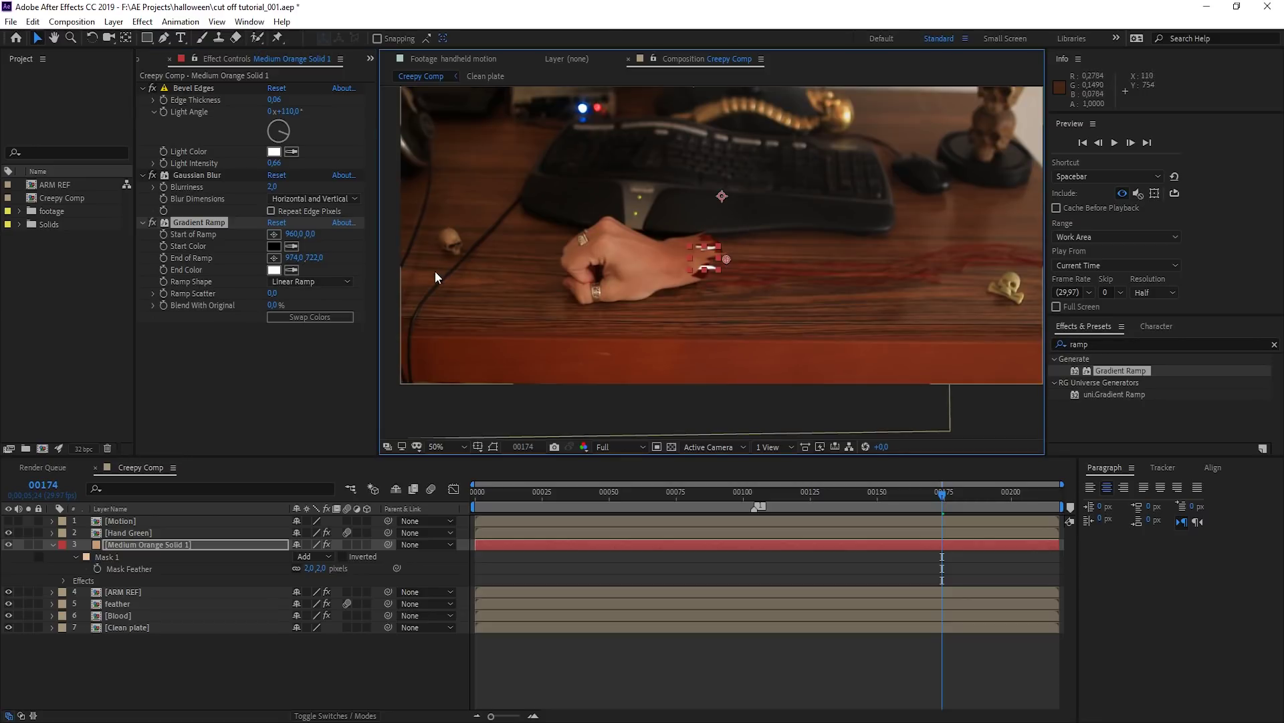
drag(776, 159, 819, 242)
drag(766, 102, 736, 208)
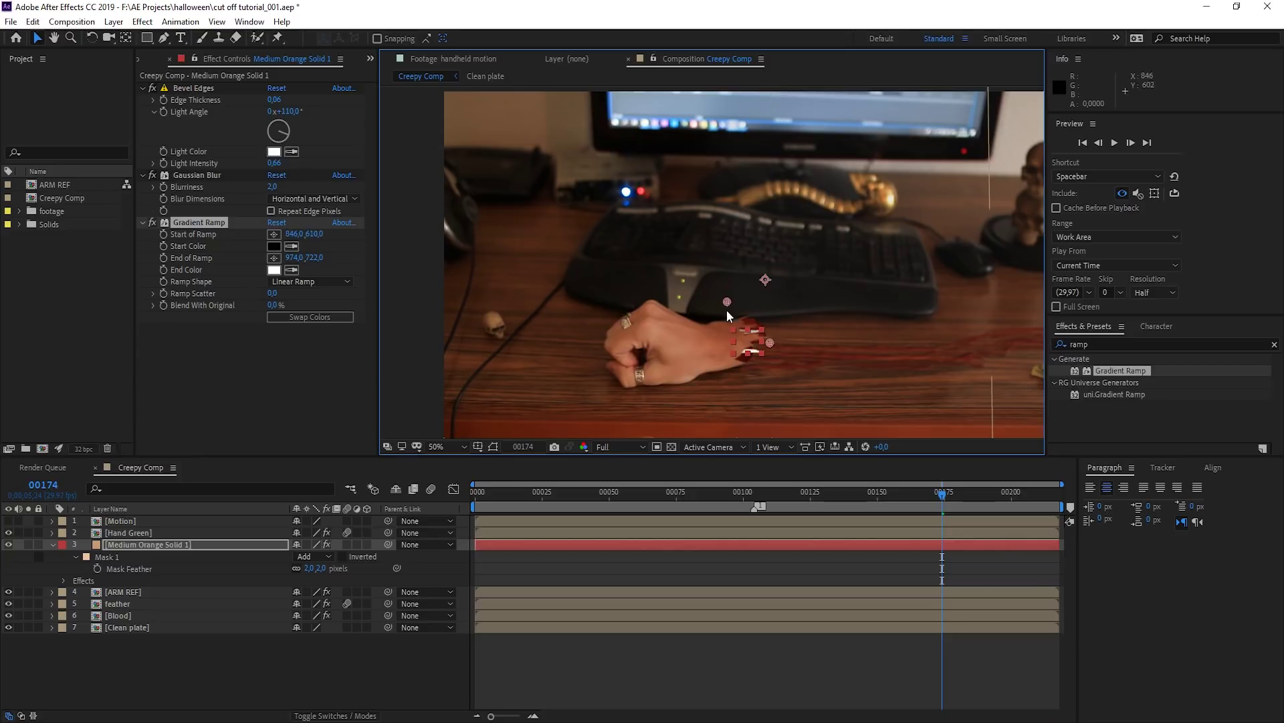
drag(725, 345, 717, 339)
click(300, 315)
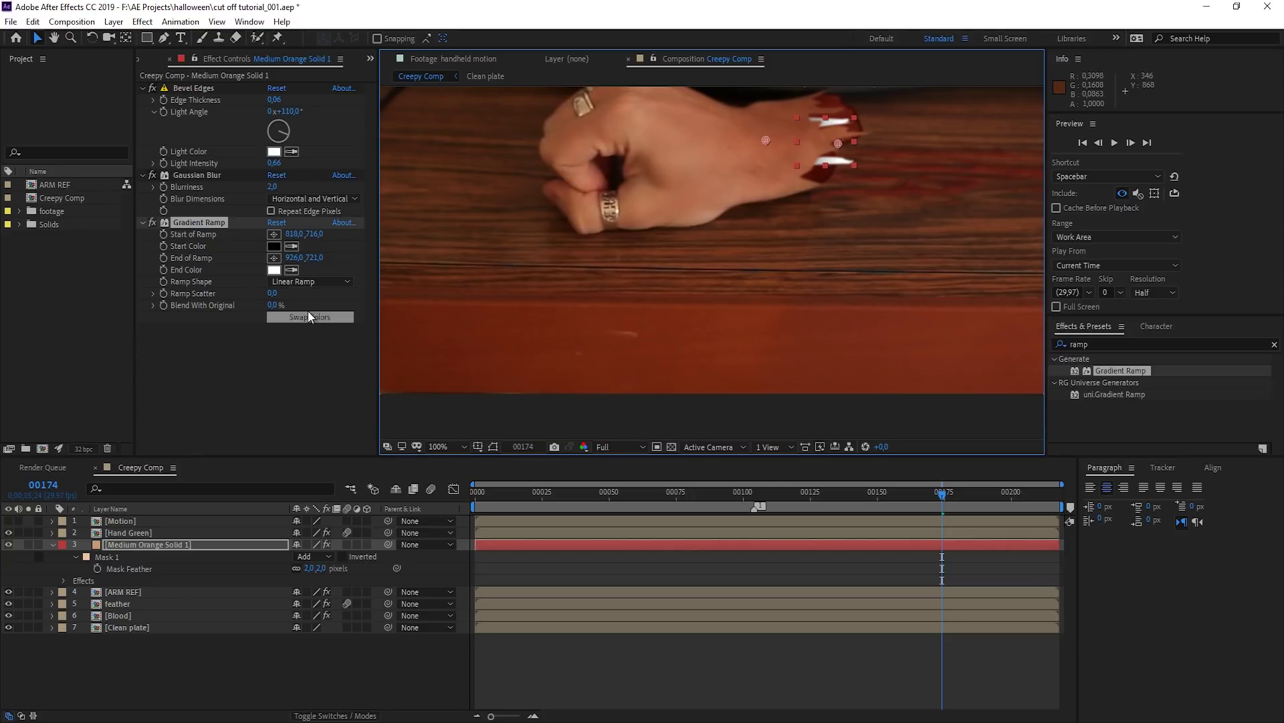
Step: Set the Gradient Ramp's end colour by sampling the solid's own tan colour
click(292, 269)
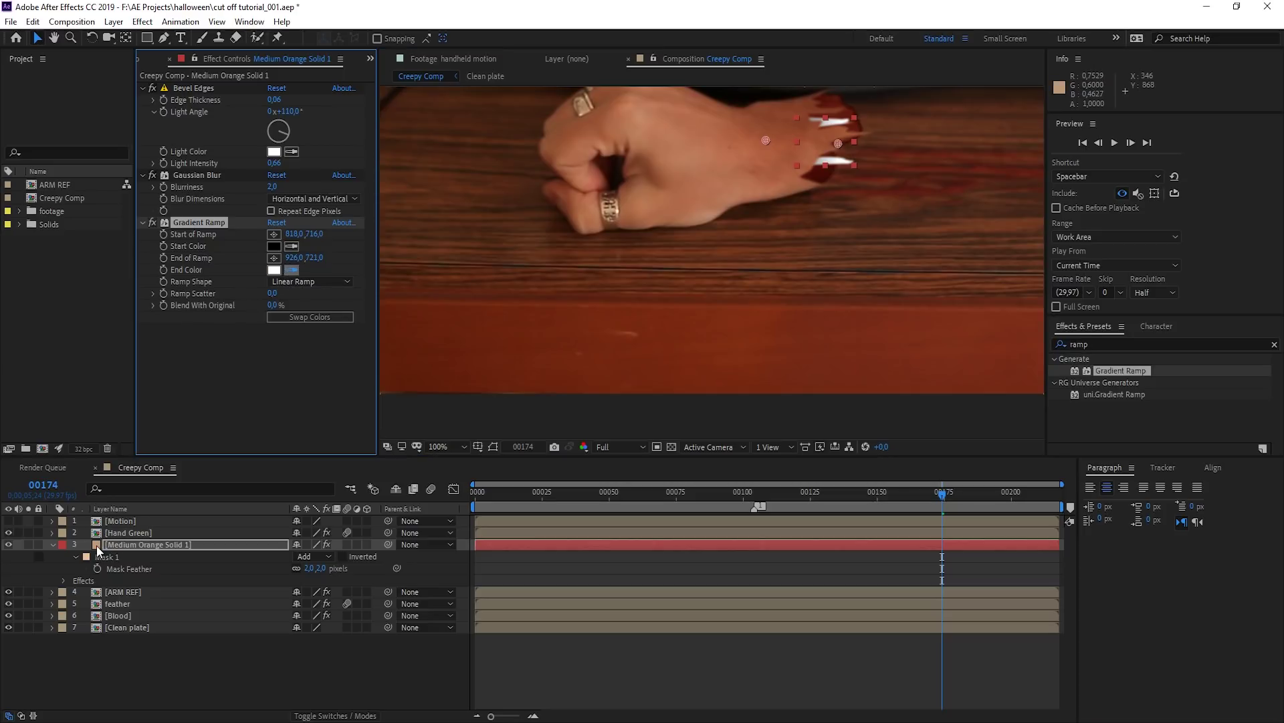
click(97, 546)
click(194, 223)
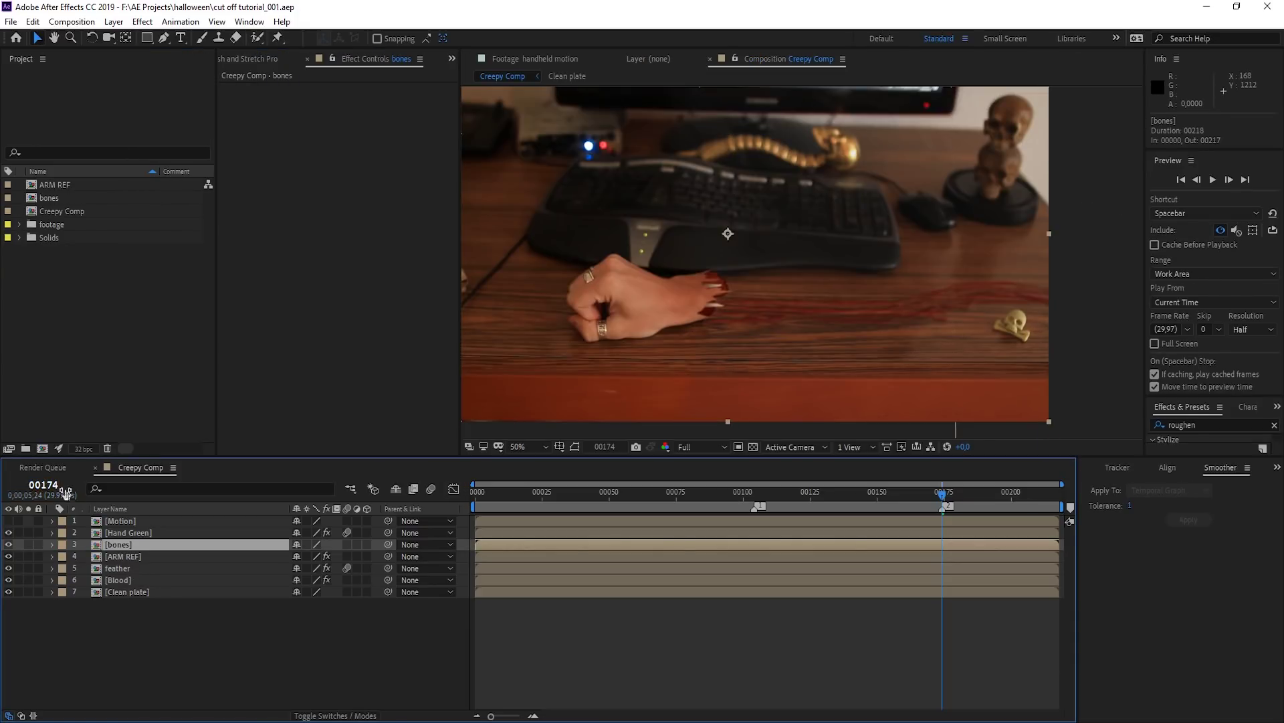
Step: Open the Hand Green layer in Mocha and align the track layer's surface to the full image at frame 174
click(138, 557)
click(135, 532)
click(308, 118)
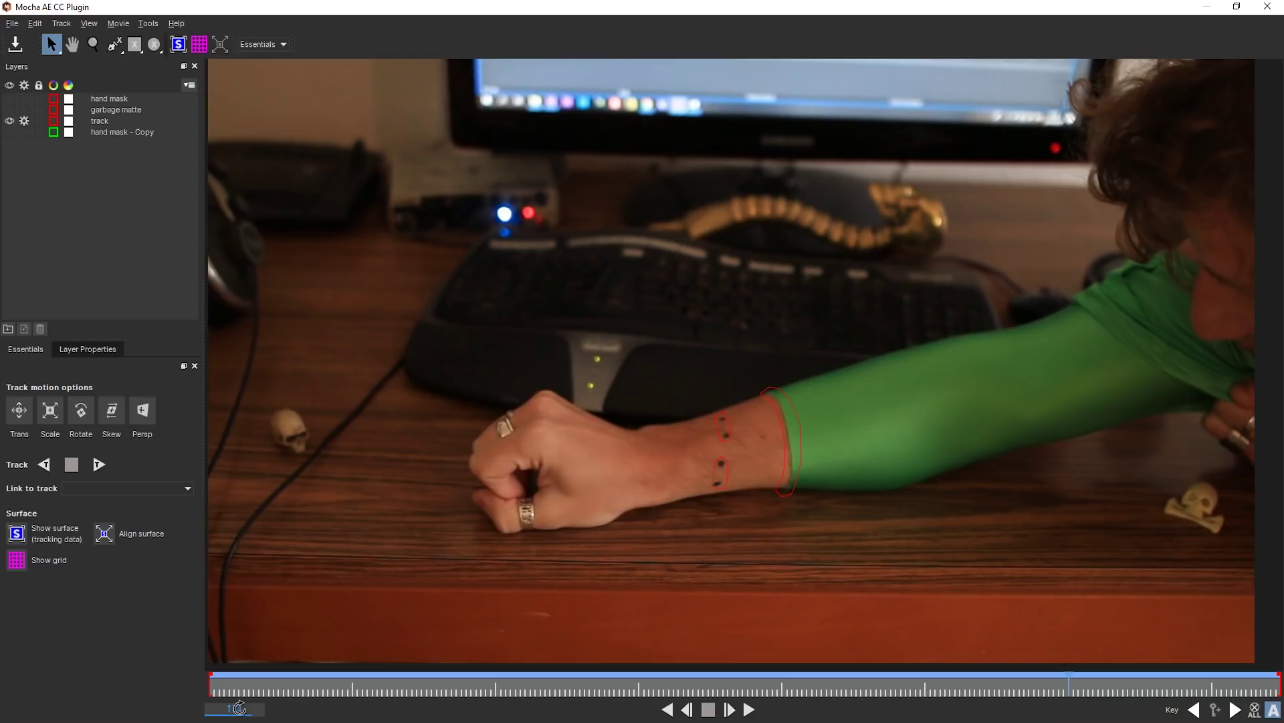
key(z)
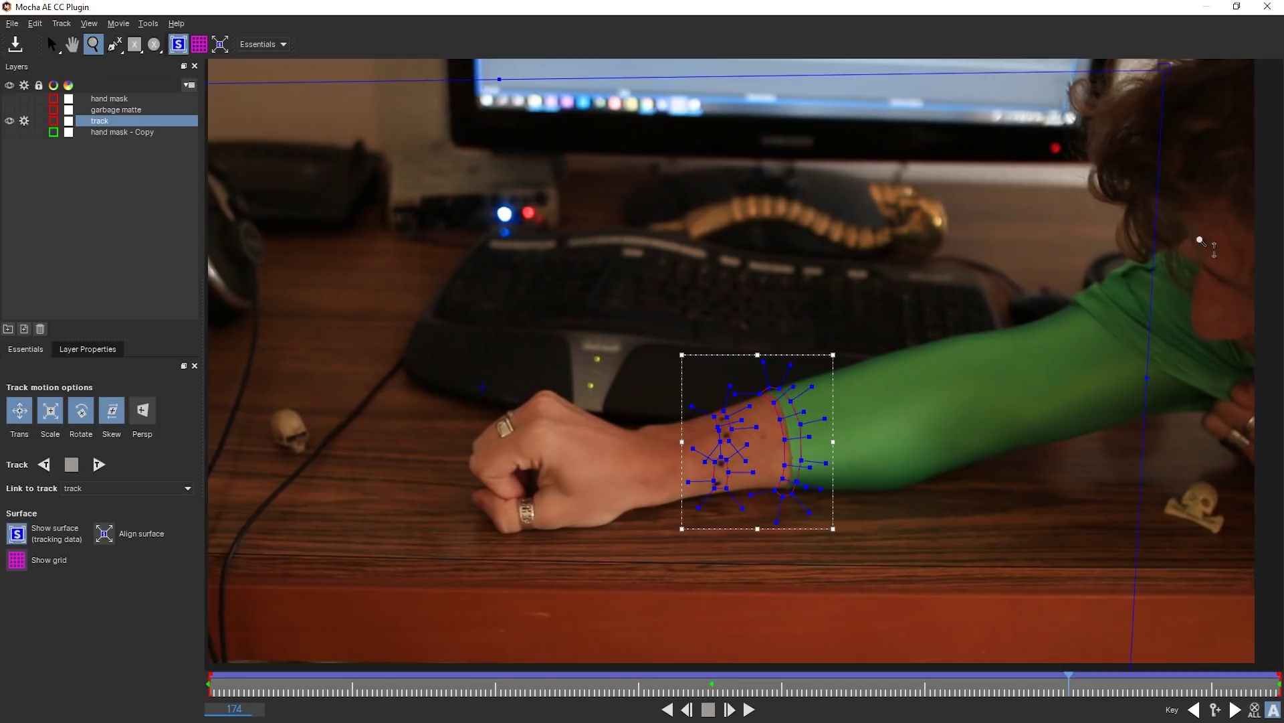
drag(1201, 244, 1198, 337)
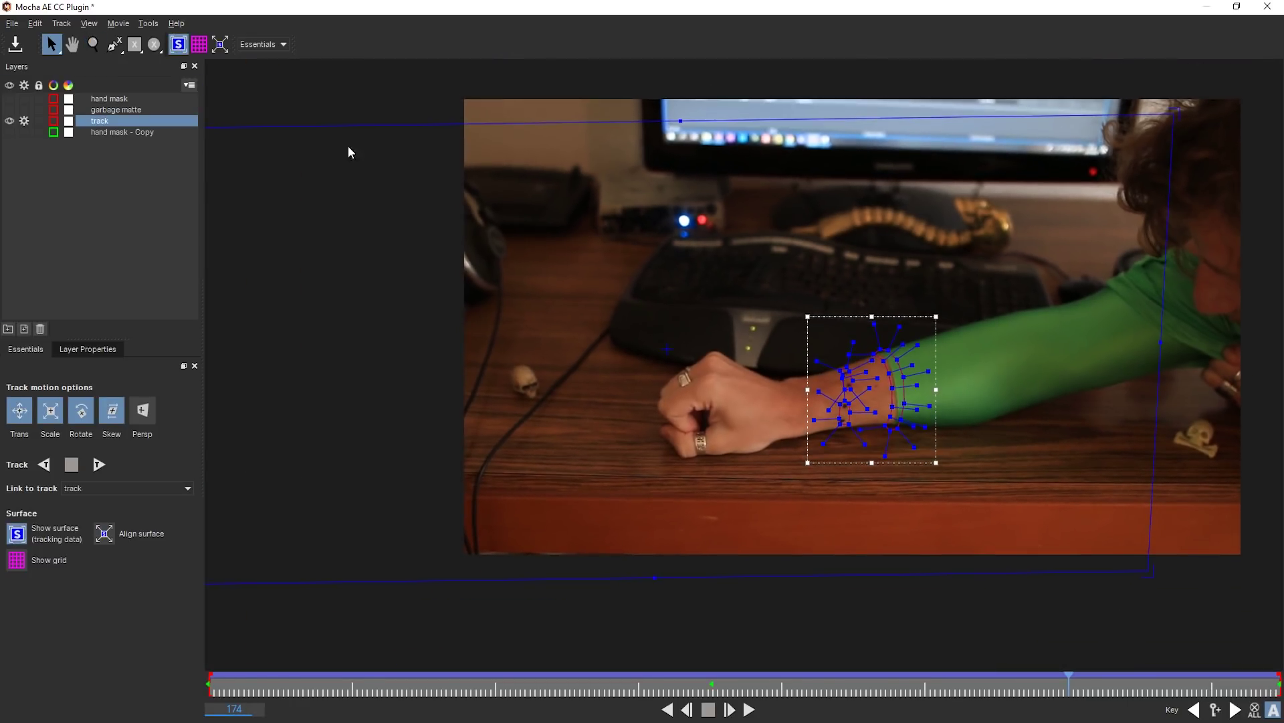
click(223, 49)
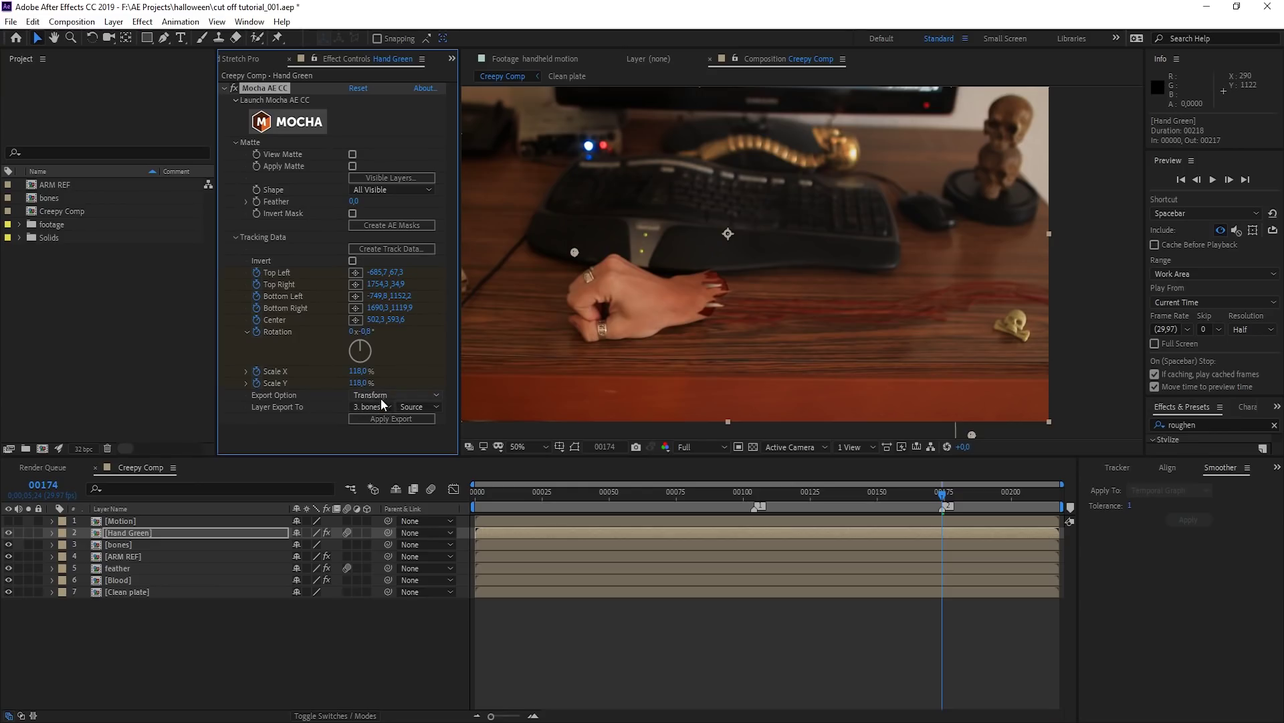
Step: Create new track data in Hand Green and export it to the bones layer as Corner Pin (Support Motion Blur)
click(380, 396)
click(389, 426)
click(397, 248)
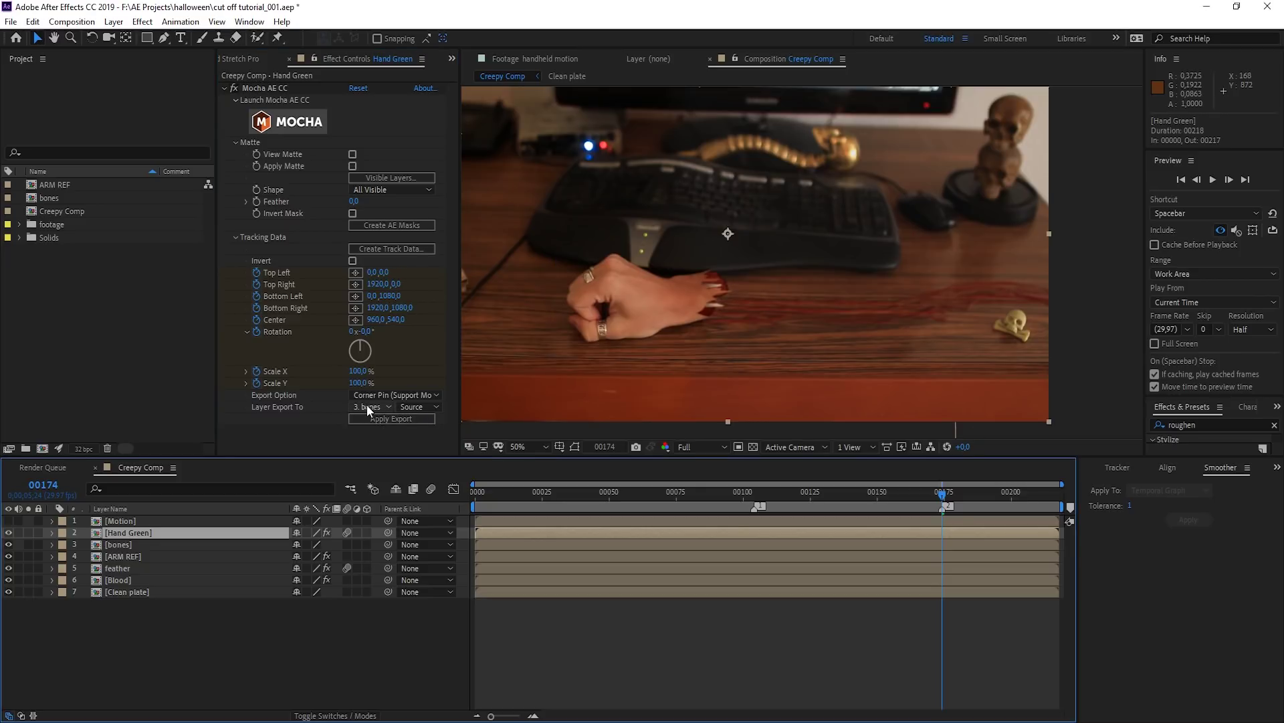
click(388, 418)
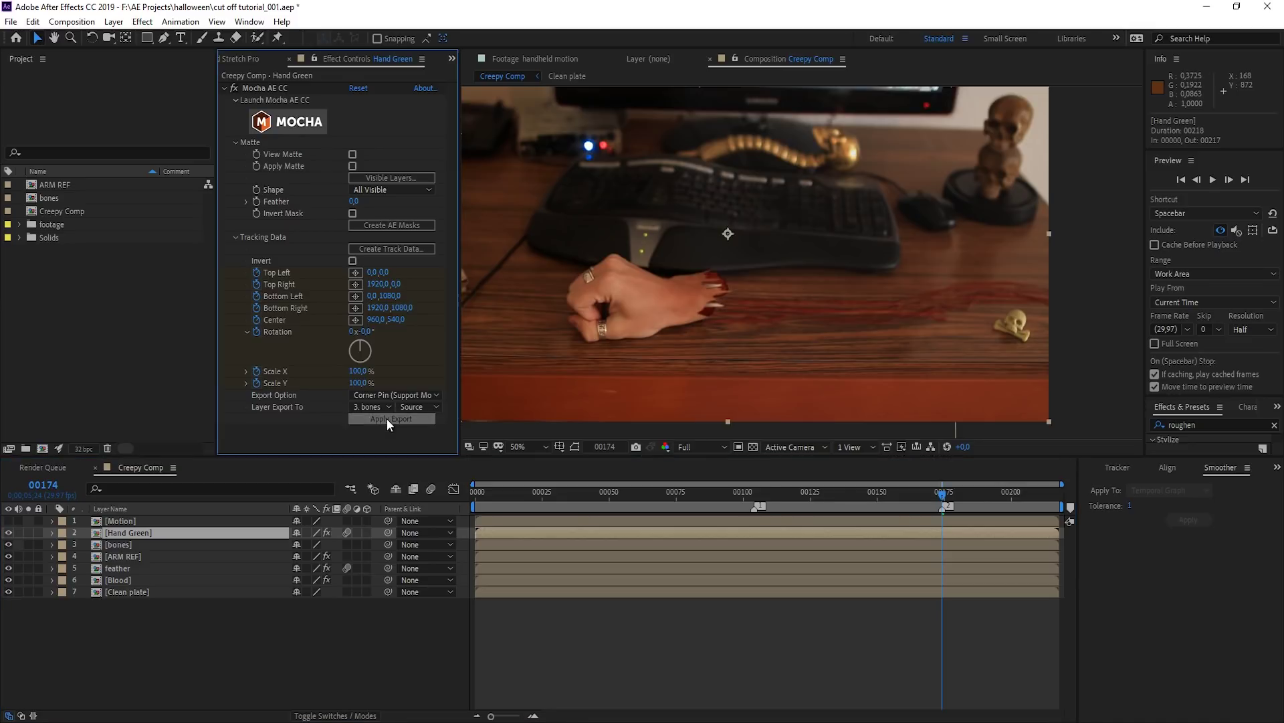
Step: Preview the composition and examine how the bones layer follows the severed wrist
key(space)
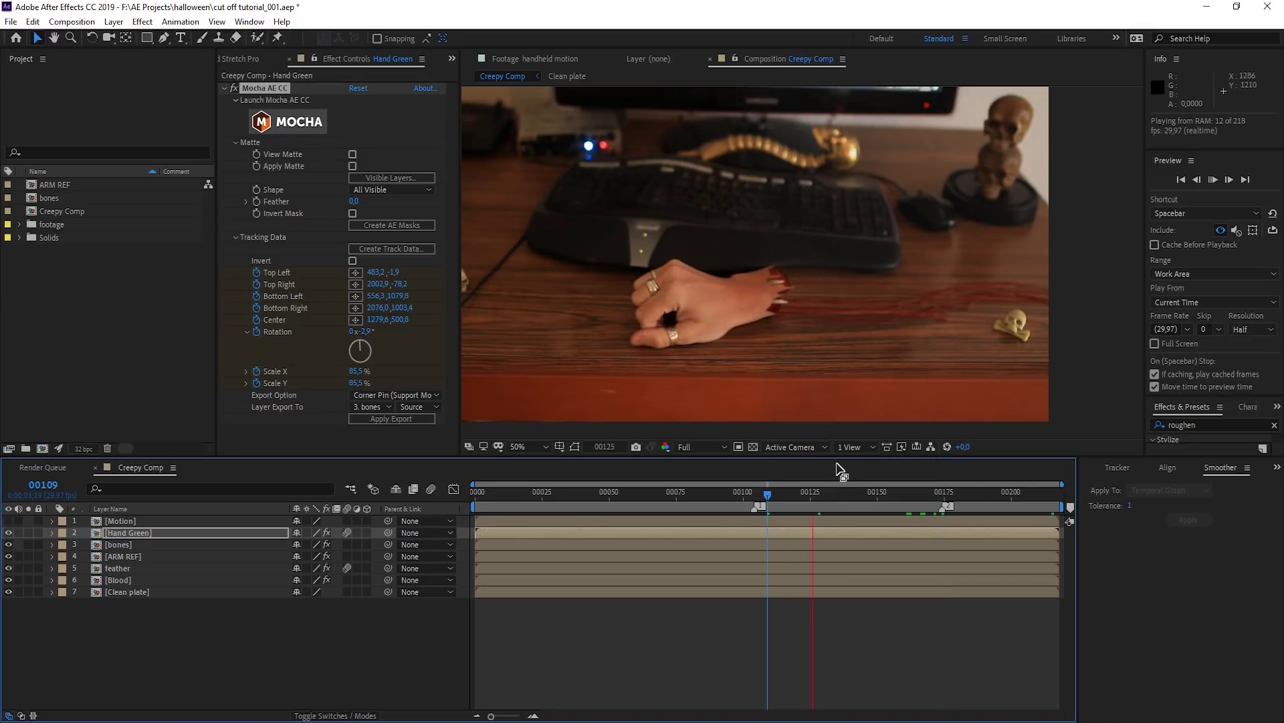
key(space)
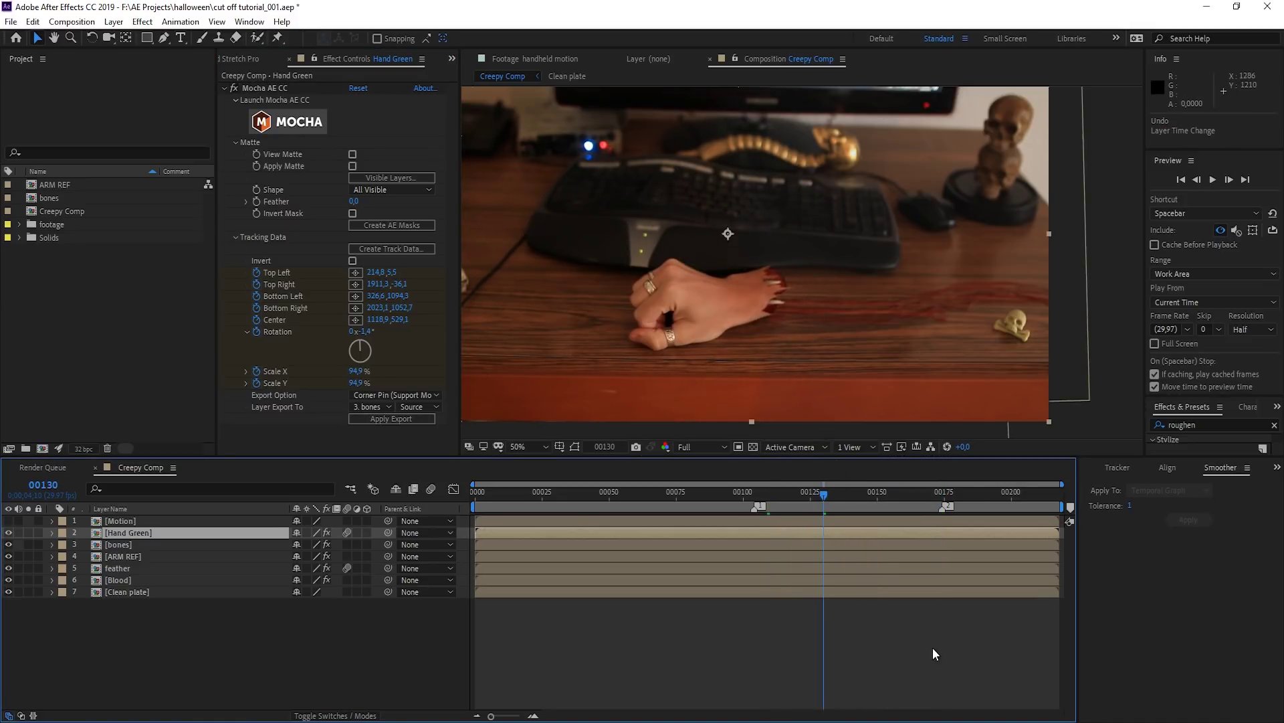
click(143, 544)
key(space)
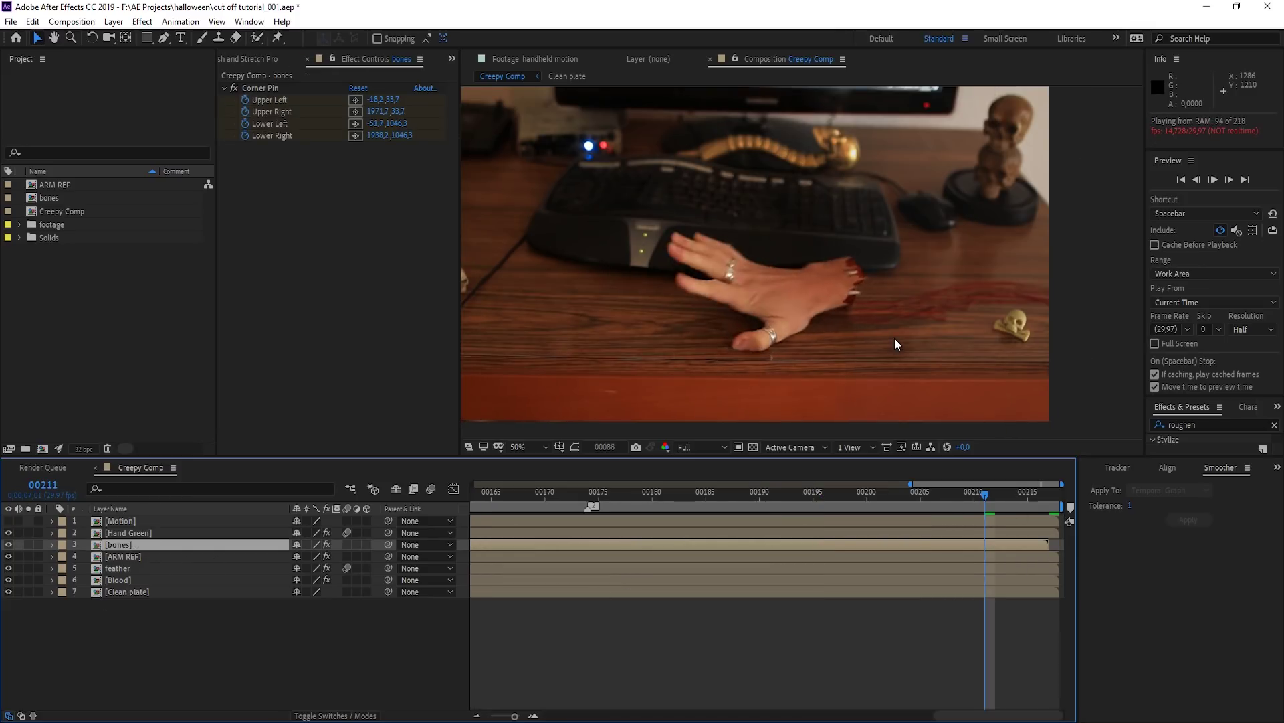
key(comma)
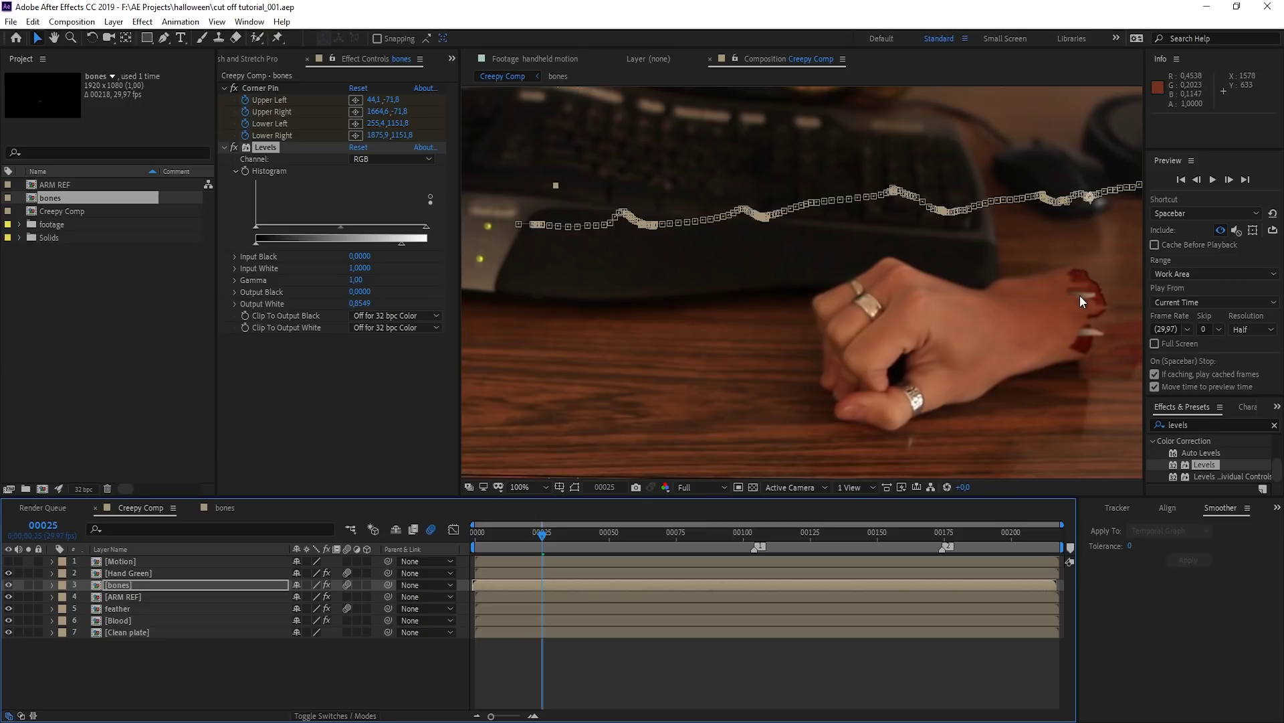
click(122, 573)
click(29, 572)
click(29, 572)
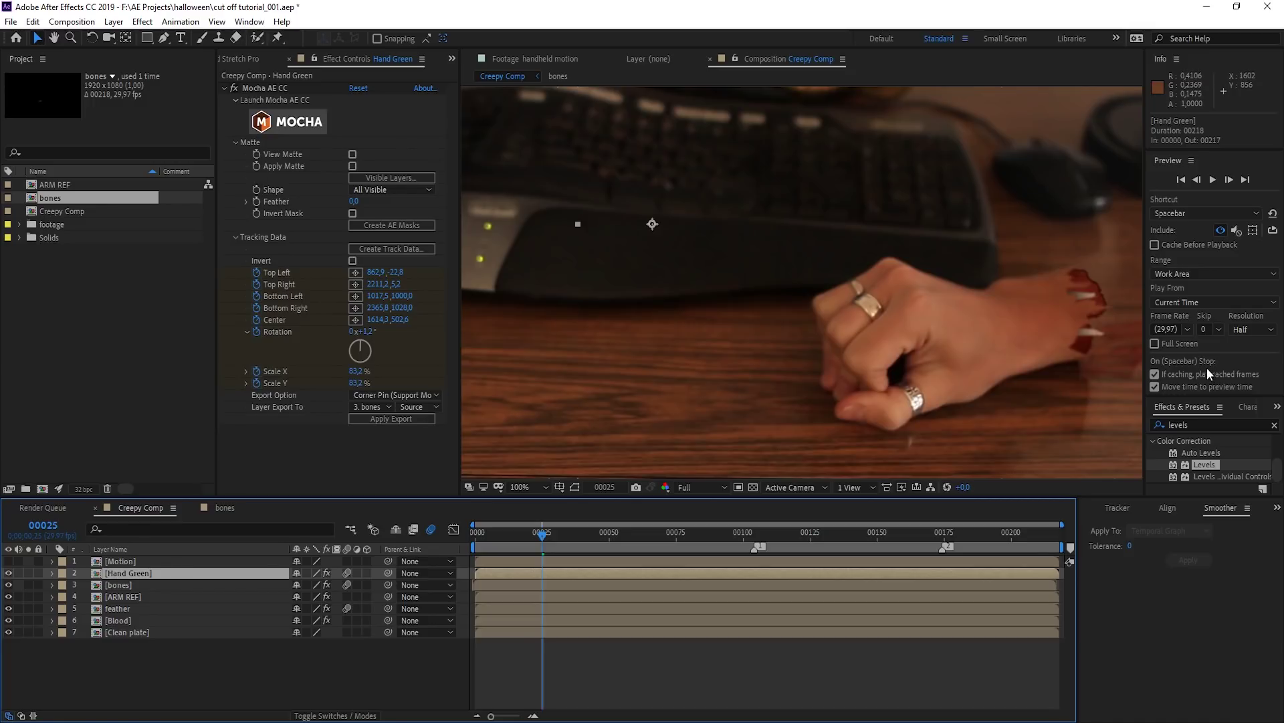
click(1199, 425)
text(r)
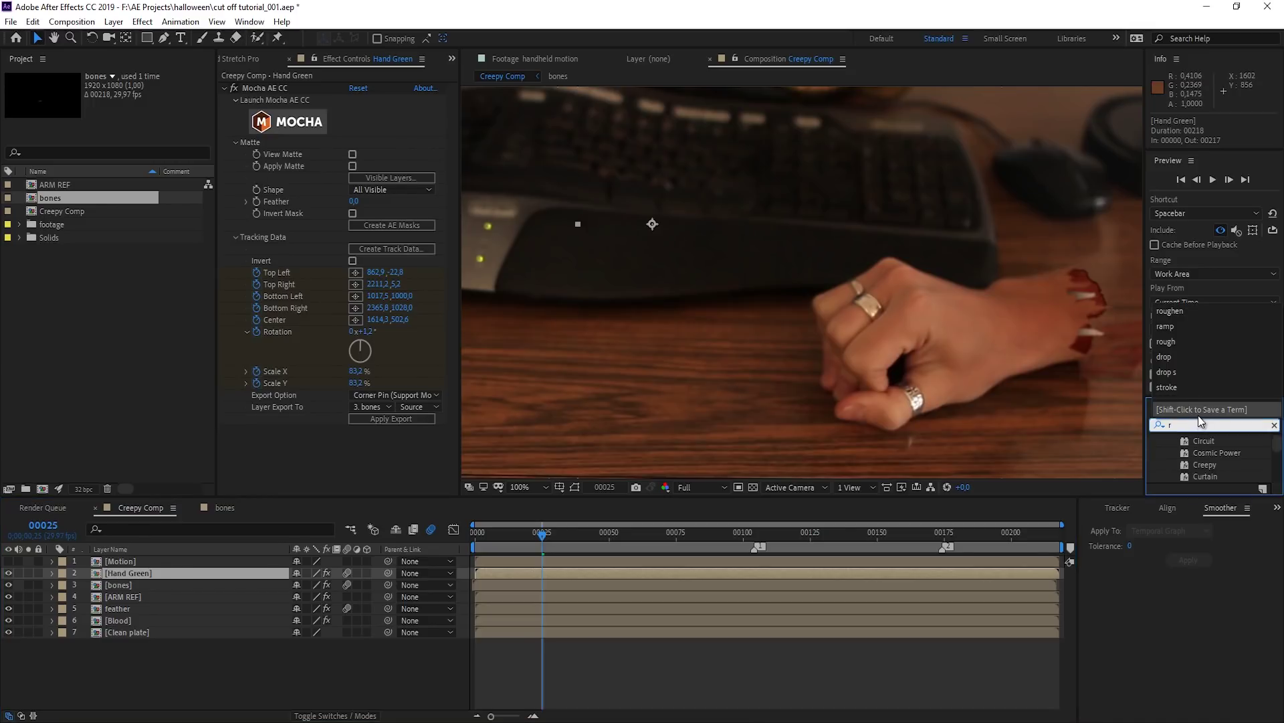
key(BackSpace)
Step: Copy the Roughen Edges effect from the Arm ref layer in the ARM REF composition onto the Hand Green layer in Creepy Comp
double_click(125, 596)
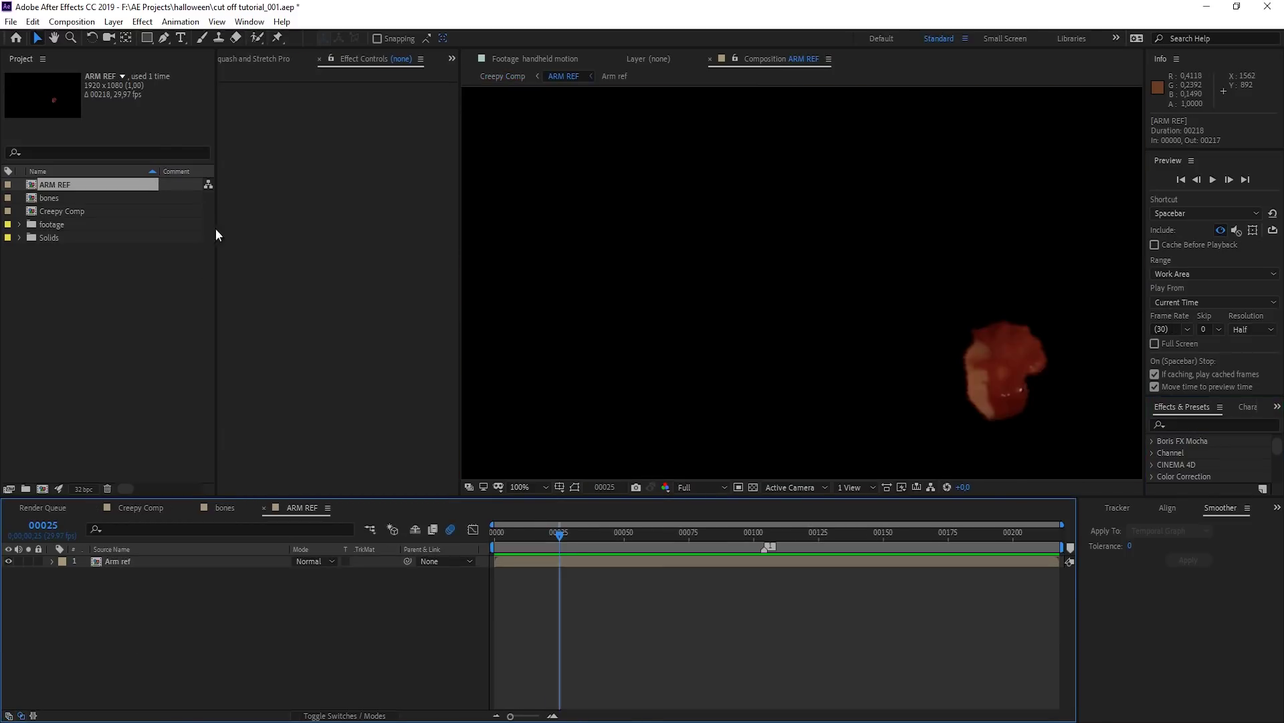
click(134, 561)
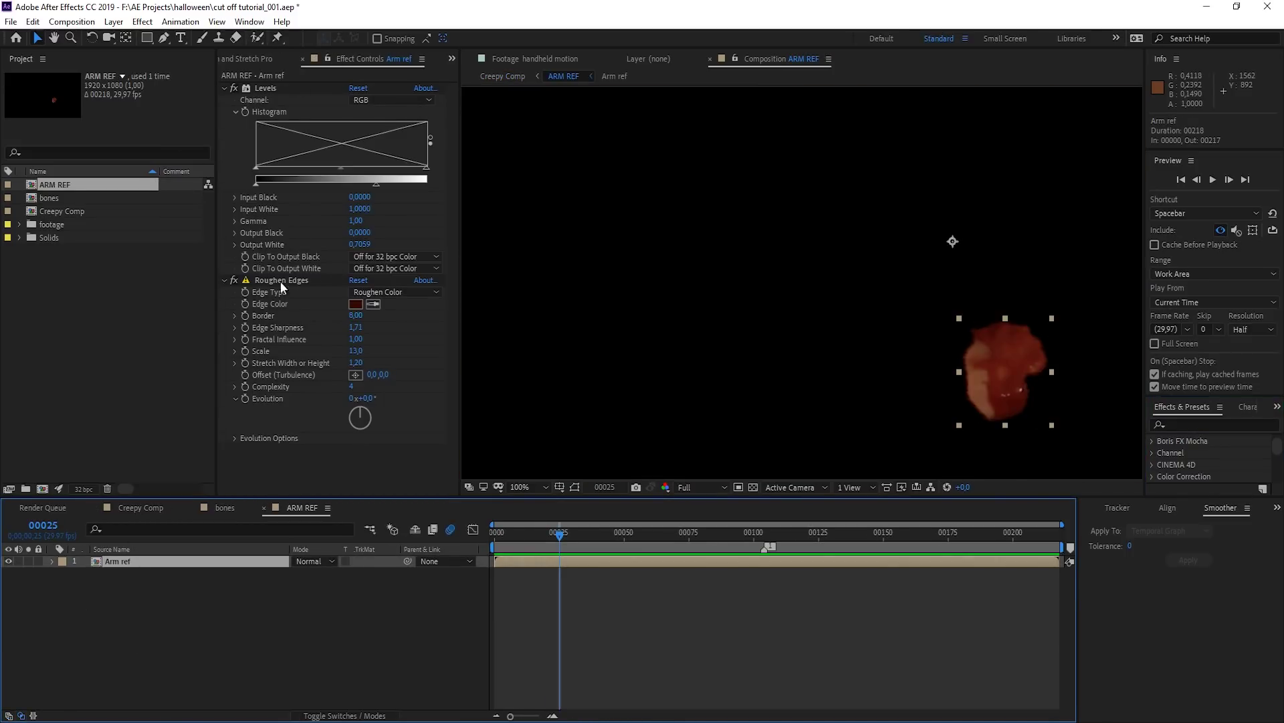
click(140, 507)
click(131, 573)
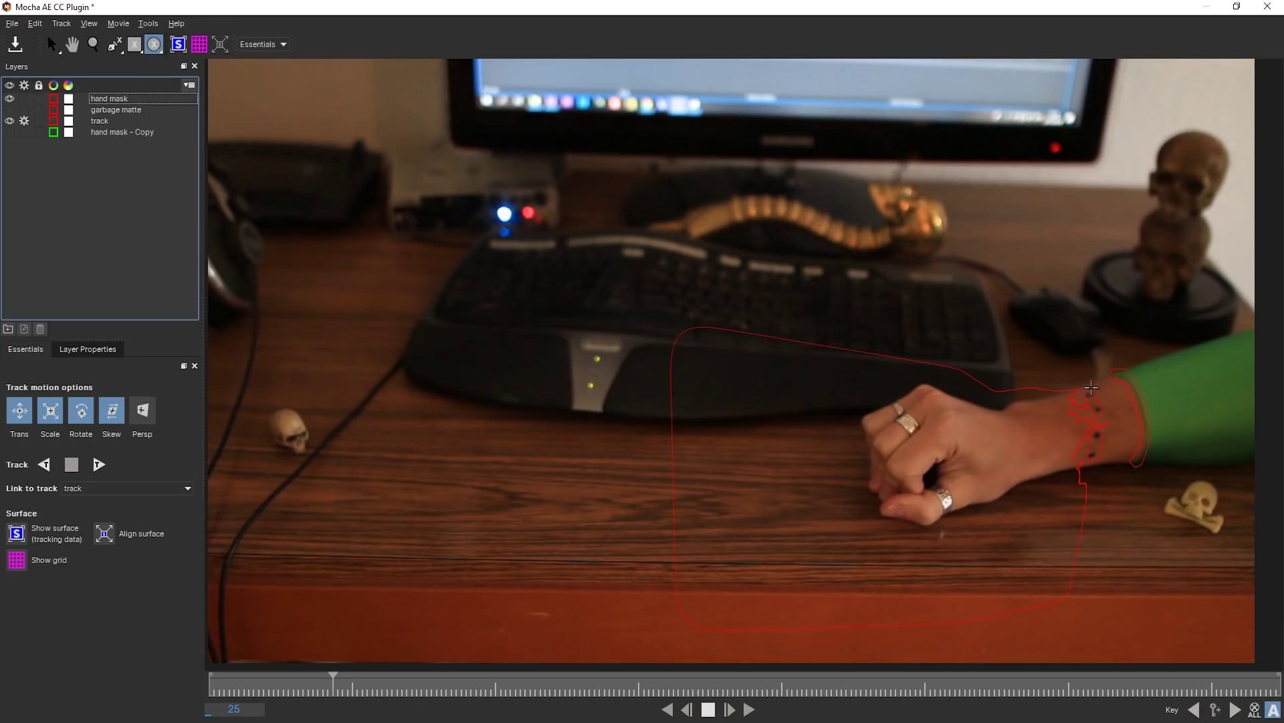
Step: In Hand Green's Mocha, draw an elliptical spline around the wrist at frame 25, named "blending mask" and linked to track
drag(1053, 385, 1108, 468)
drag(1120, 368, 1124, 399)
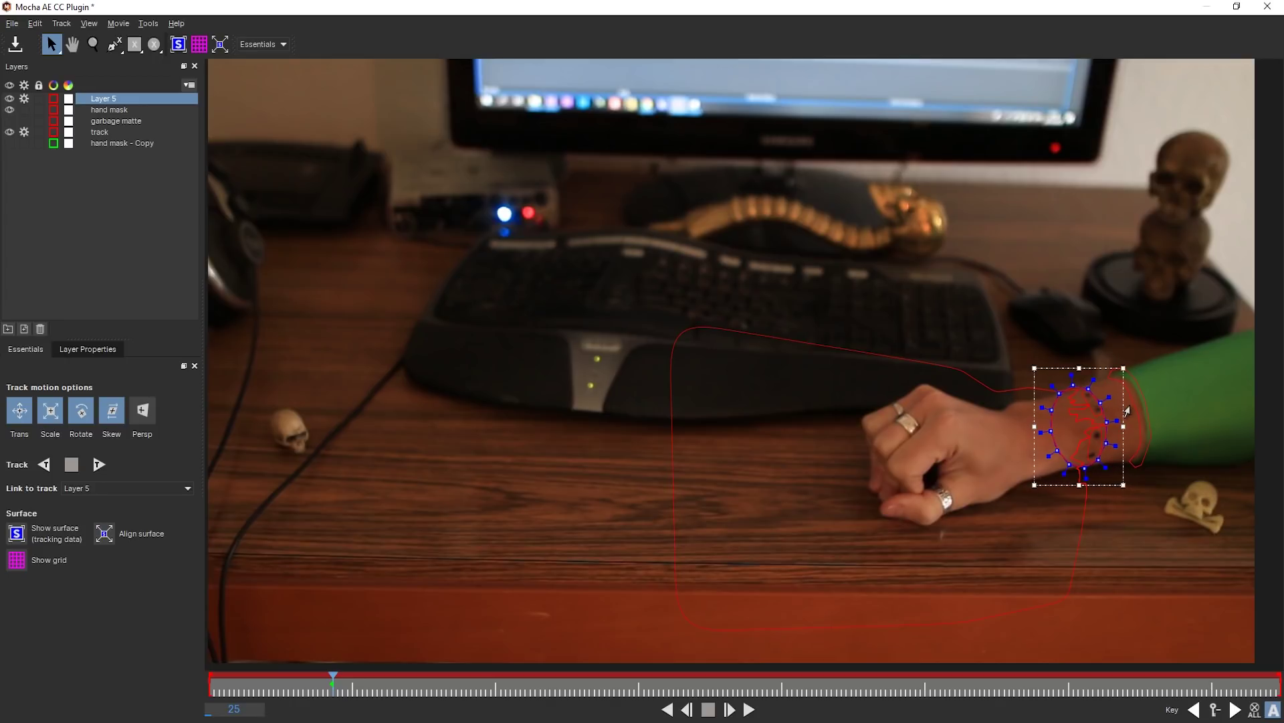
click(158, 492)
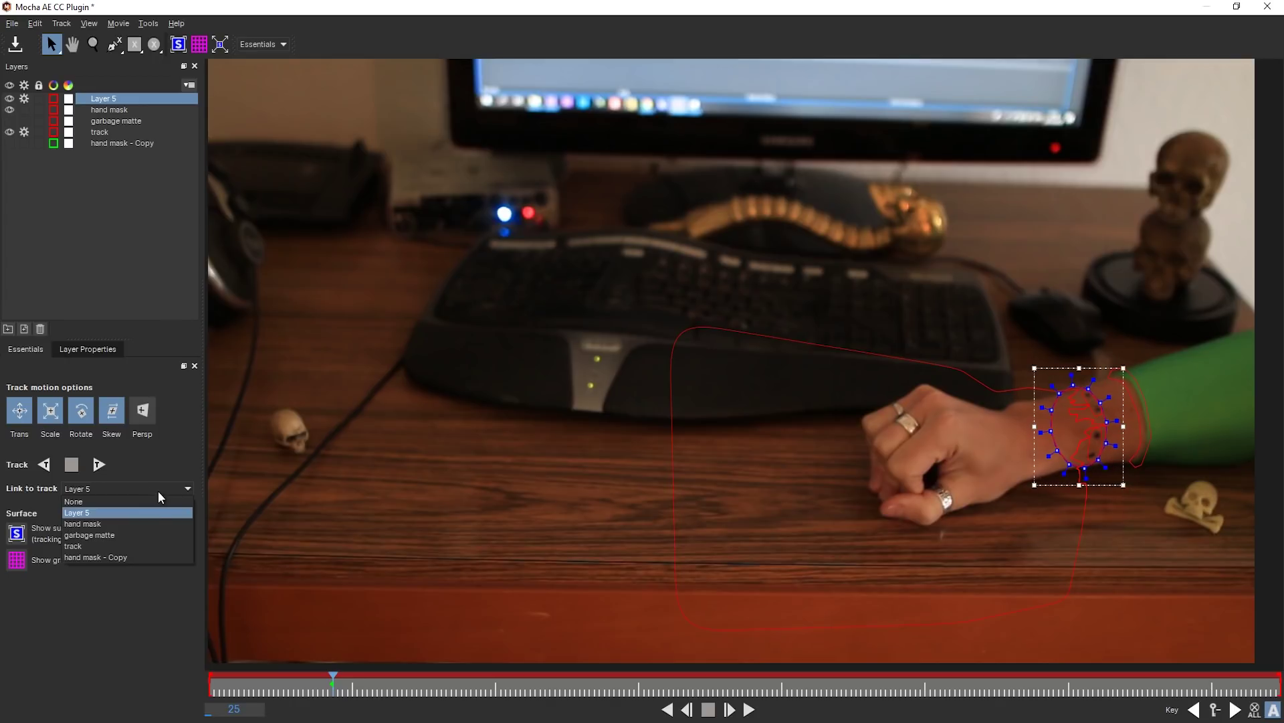
click(145, 549)
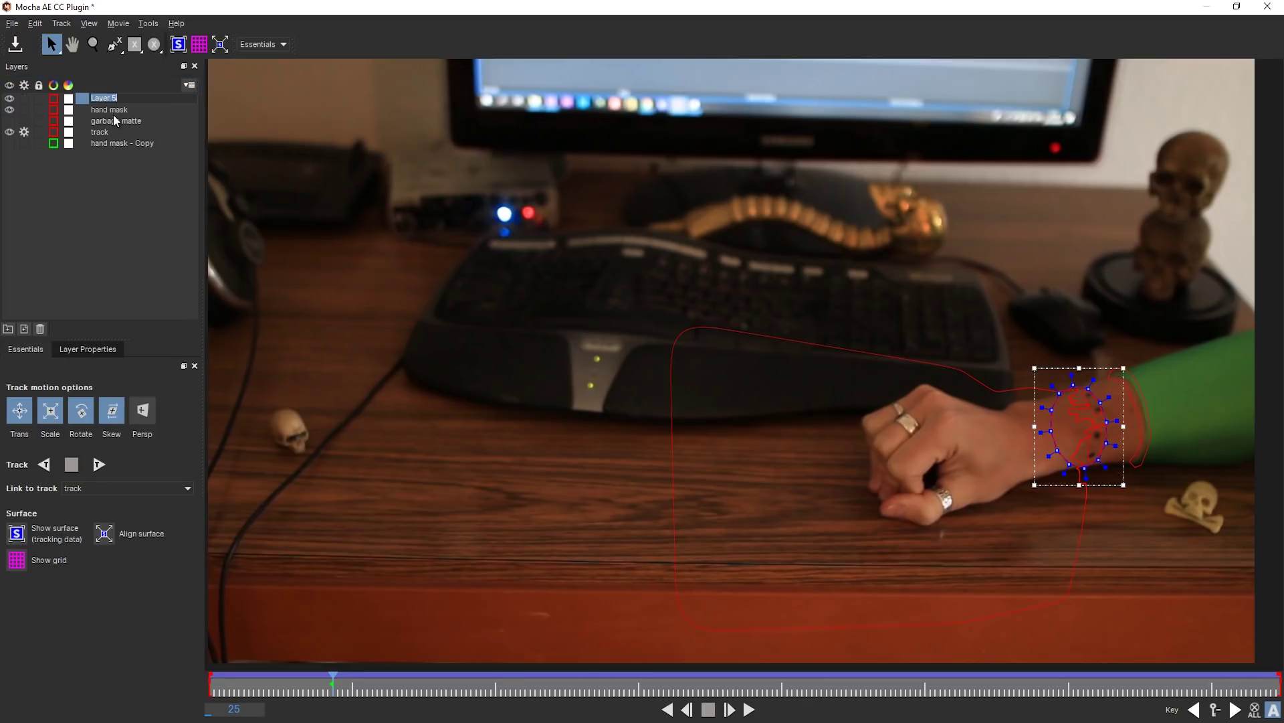
text(blending mask)
click(118, 178)
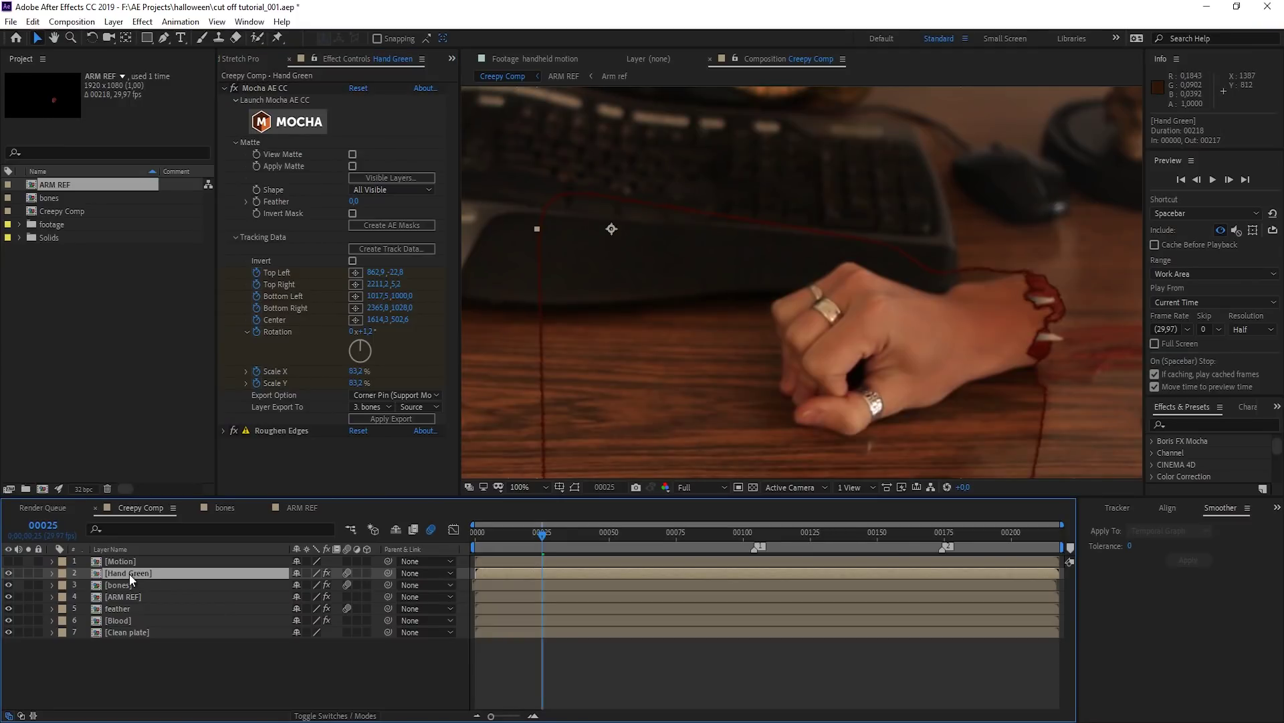
Step: Duplicate the Hand Green layer and delete Roughen Edges from the copy
key(ctrl+d)
click(275, 165)
key(Delete)
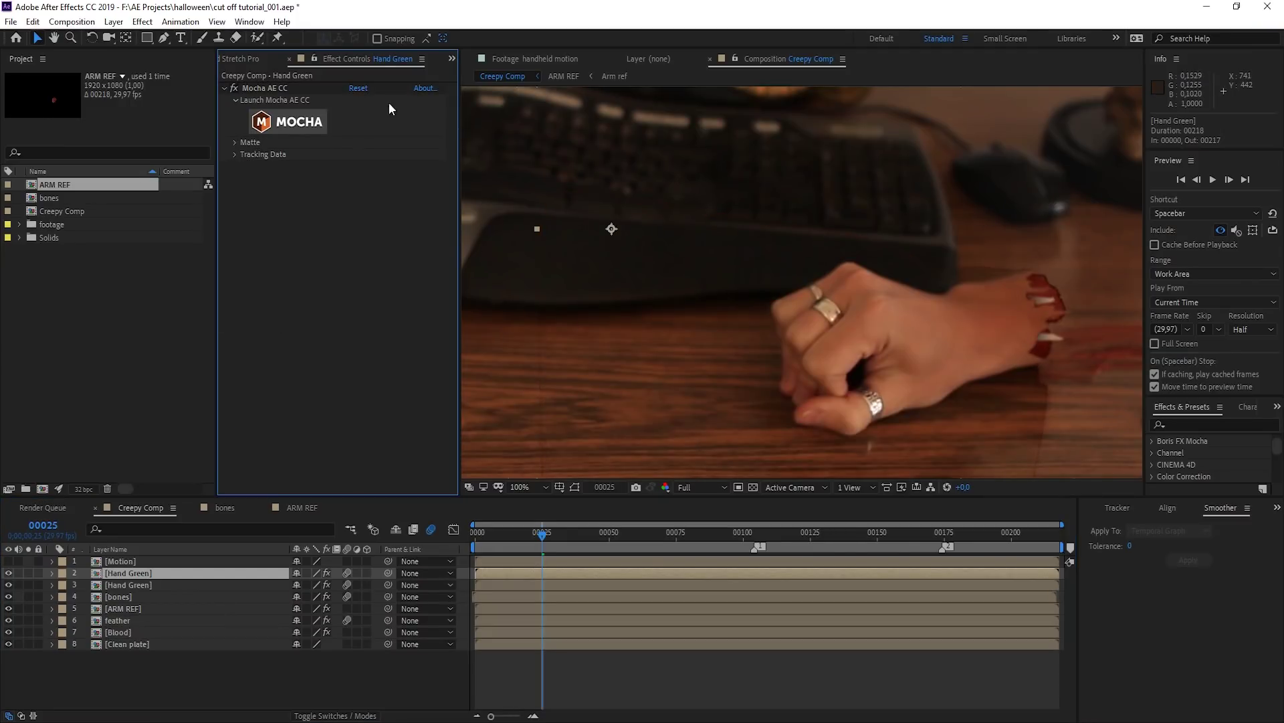
Step: Create AE masks from the hand mask and blending mask shapes on the Hand Green copy, and set blending mask to Intersect
click(235, 141)
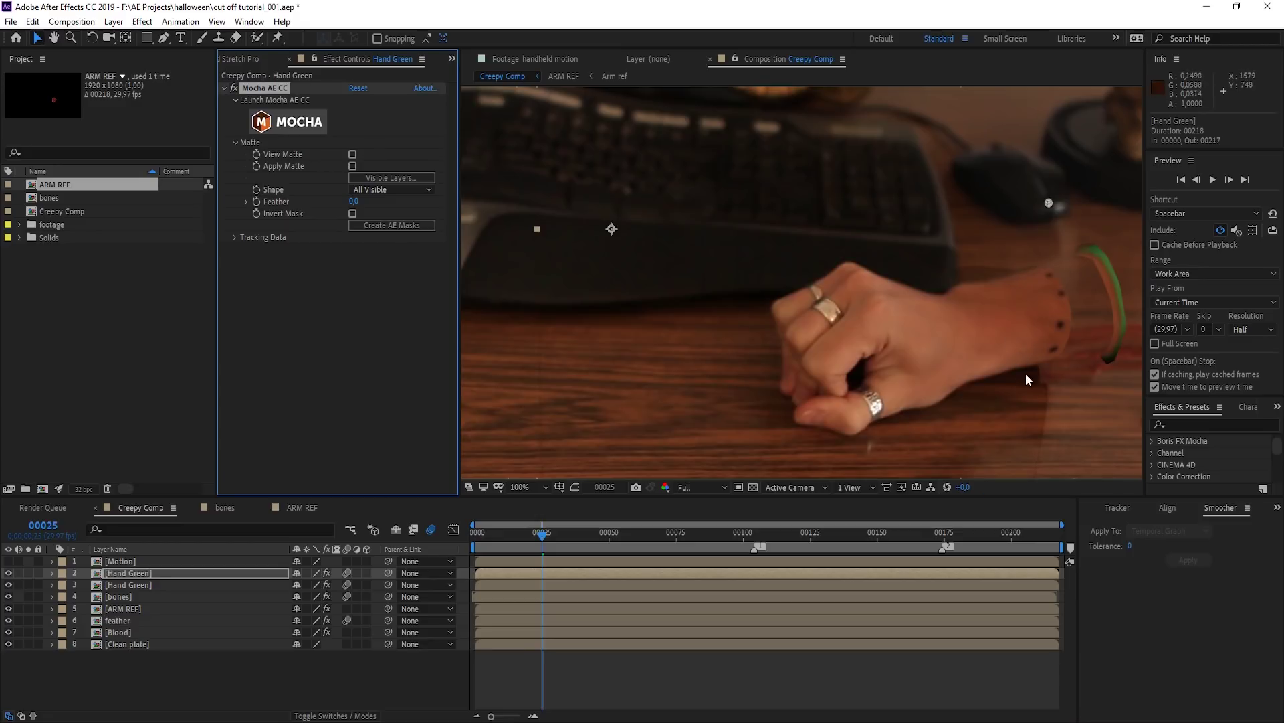
key(m)
click(28, 573)
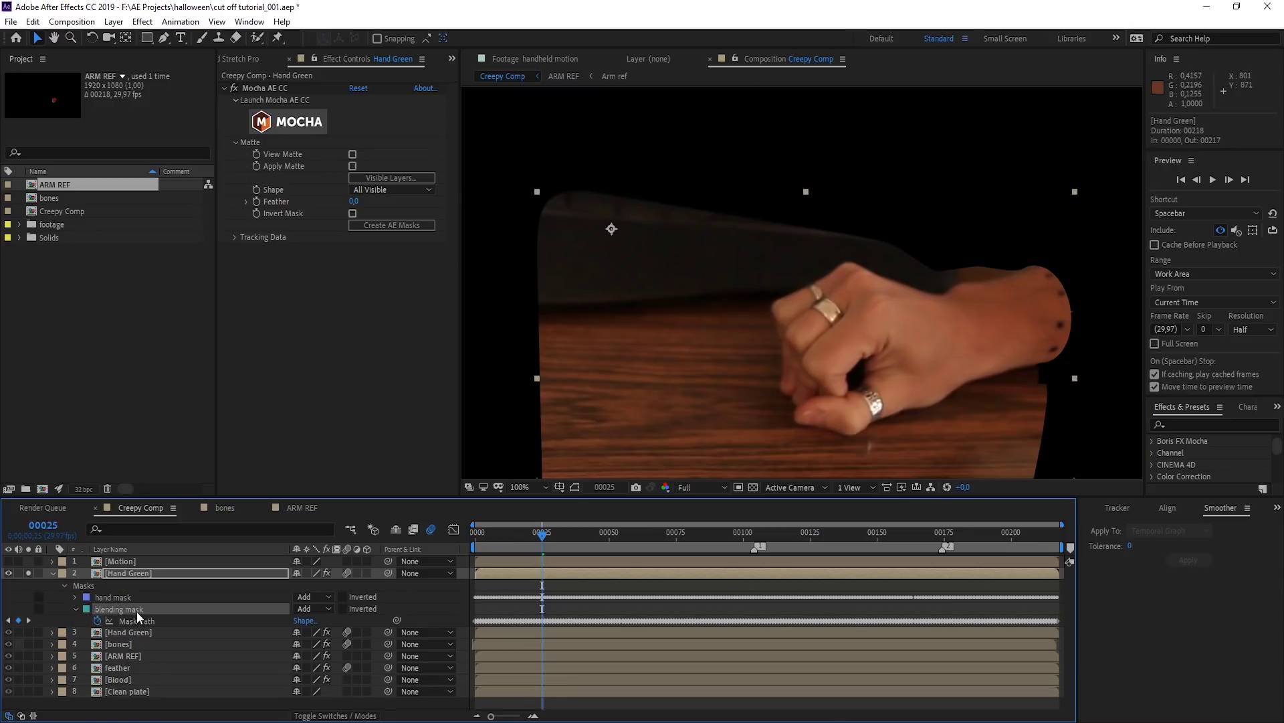
click(323, 606)
click(343, 548)
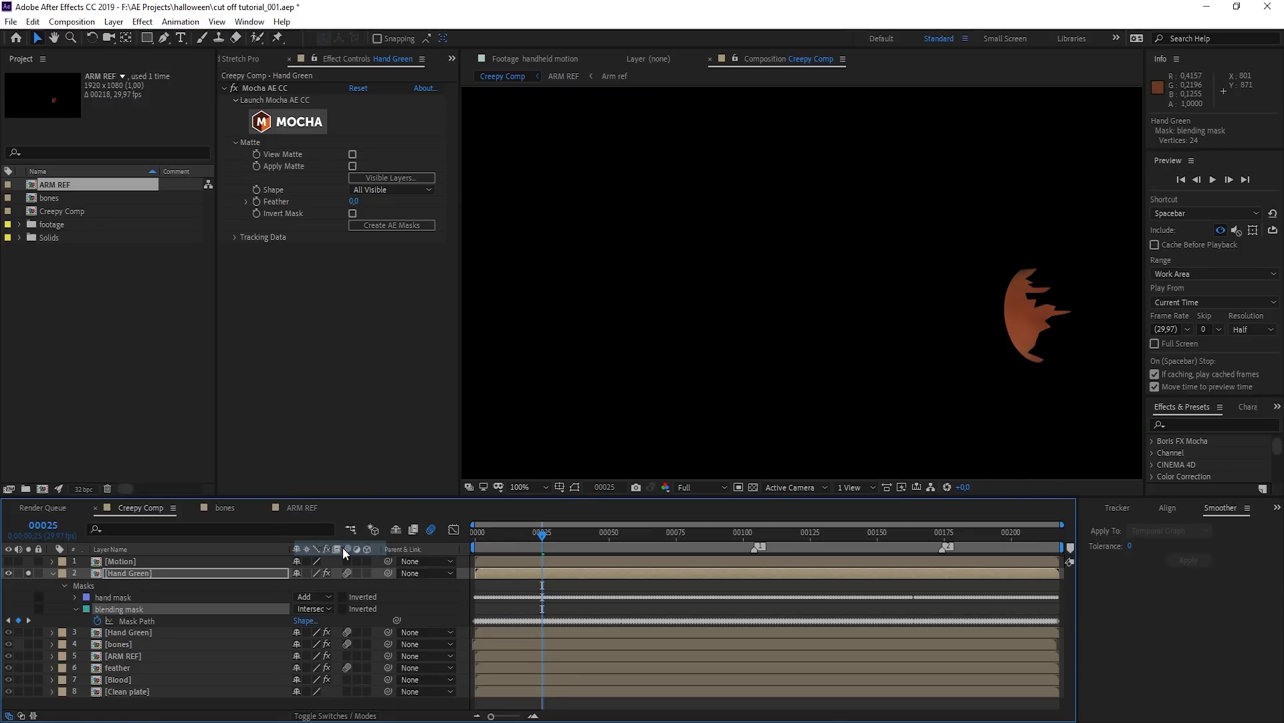
Step: End the isolated view, place the blending copy beneath the main Hand Green layer and offset its position to 963, 540
click(30, 585)
click(29, 585)
click(29, 572)
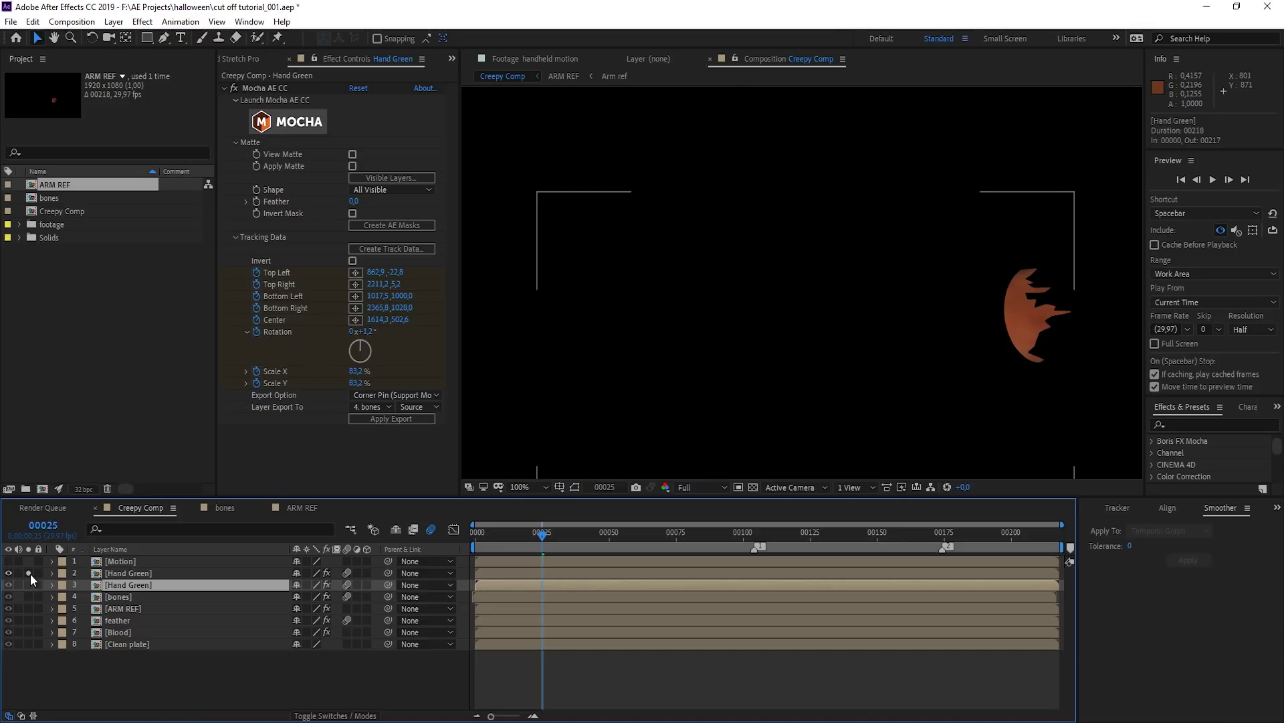
click(30, 572)
click(125, 586)
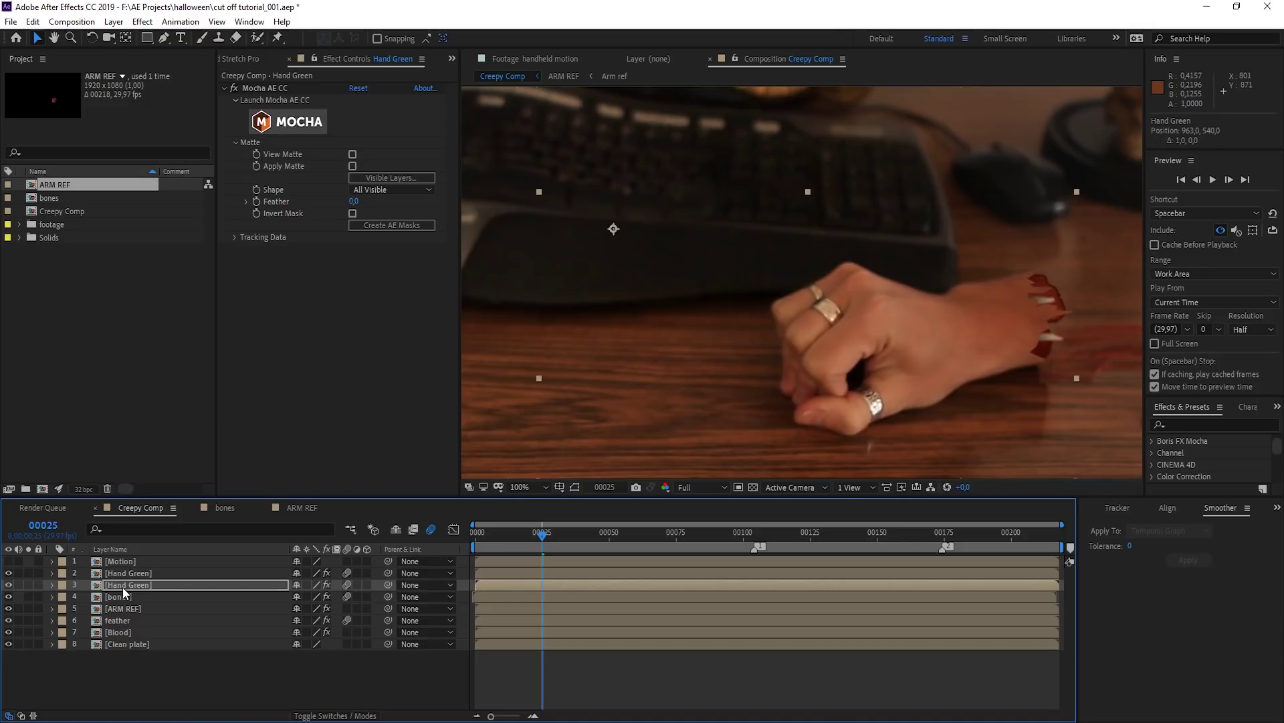
Step: Apply the Tint effect to the blending copy of Hand Green
click(1214, 424)
text(tint)
drag(1200, 453, 370, 271)
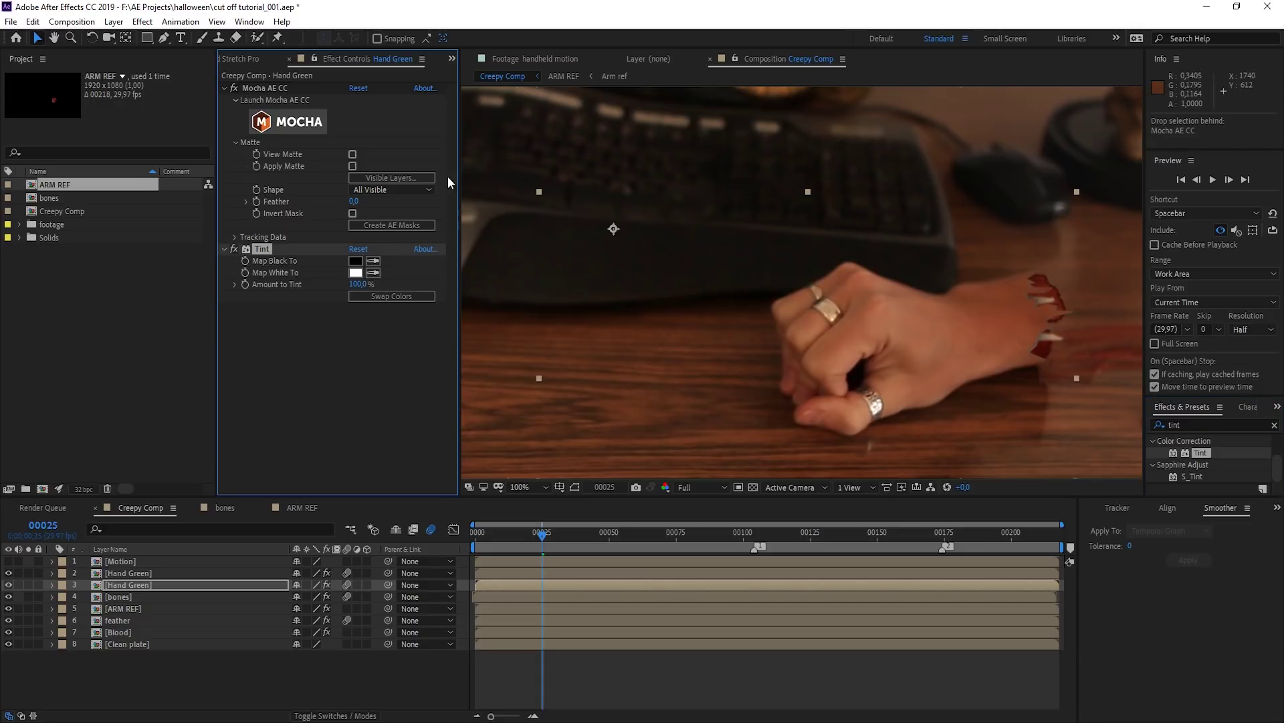
Step: Set Tint's Map Black To to a reddish brown sampled near the wound and Map White To to a dark red
click(373, 261)
click(1038, 276)
click(373, 272)
click(357, 262)
click(356, 273)
click(105, 480)
click(230, 341)
Step: Add Roughen Edges after Tint on the blending copy of Hand Green
double_click(1192, 425)
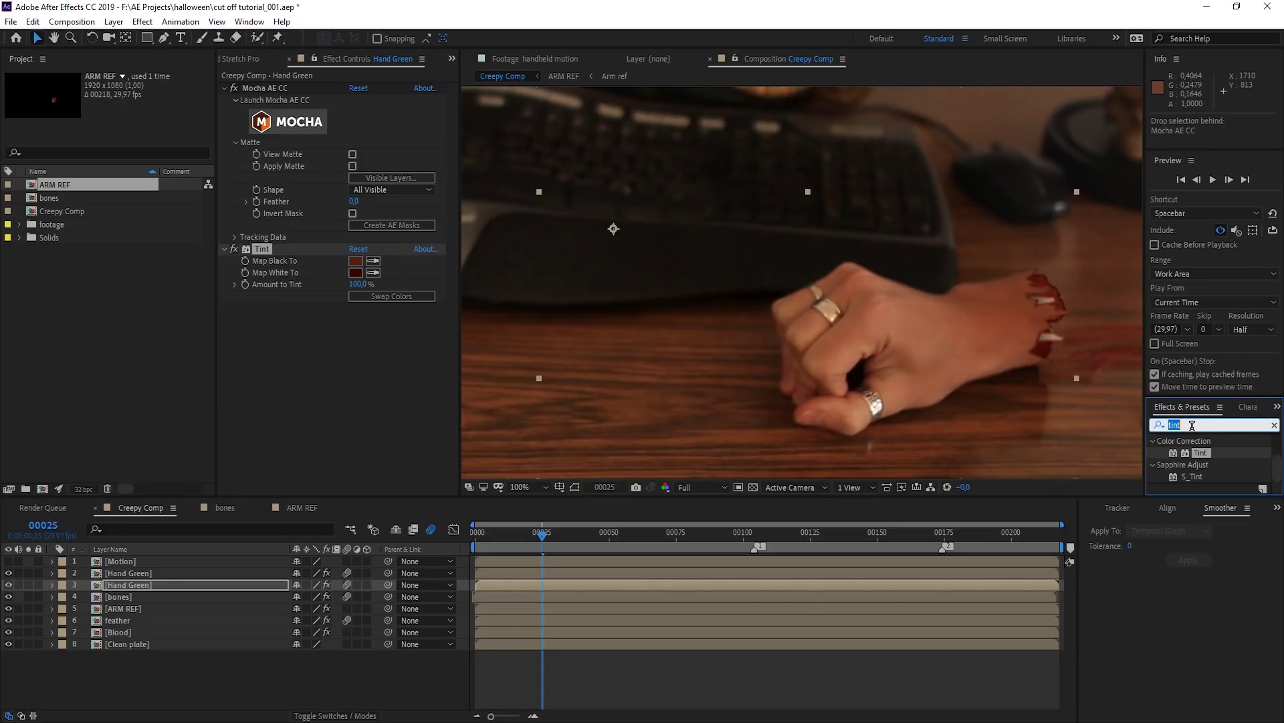
text(roughe)
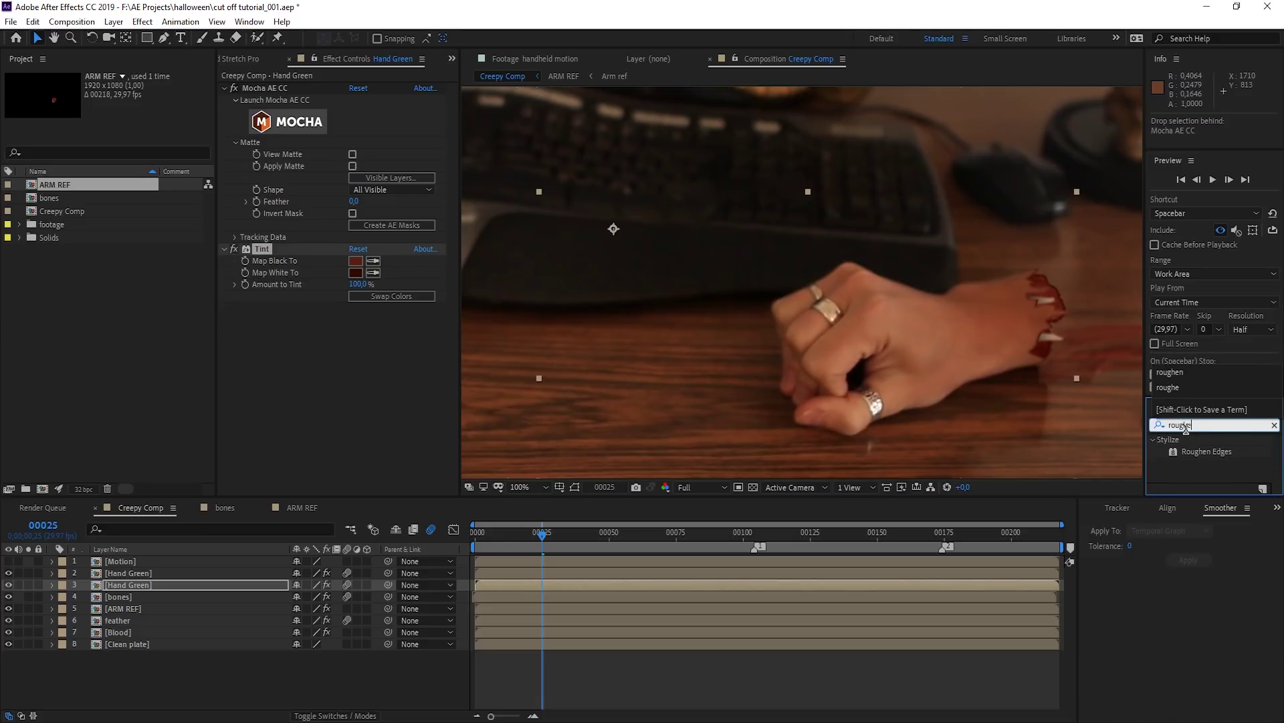
drag(1204, 451, 392, 391)
drag(394, 344, 291, 383)
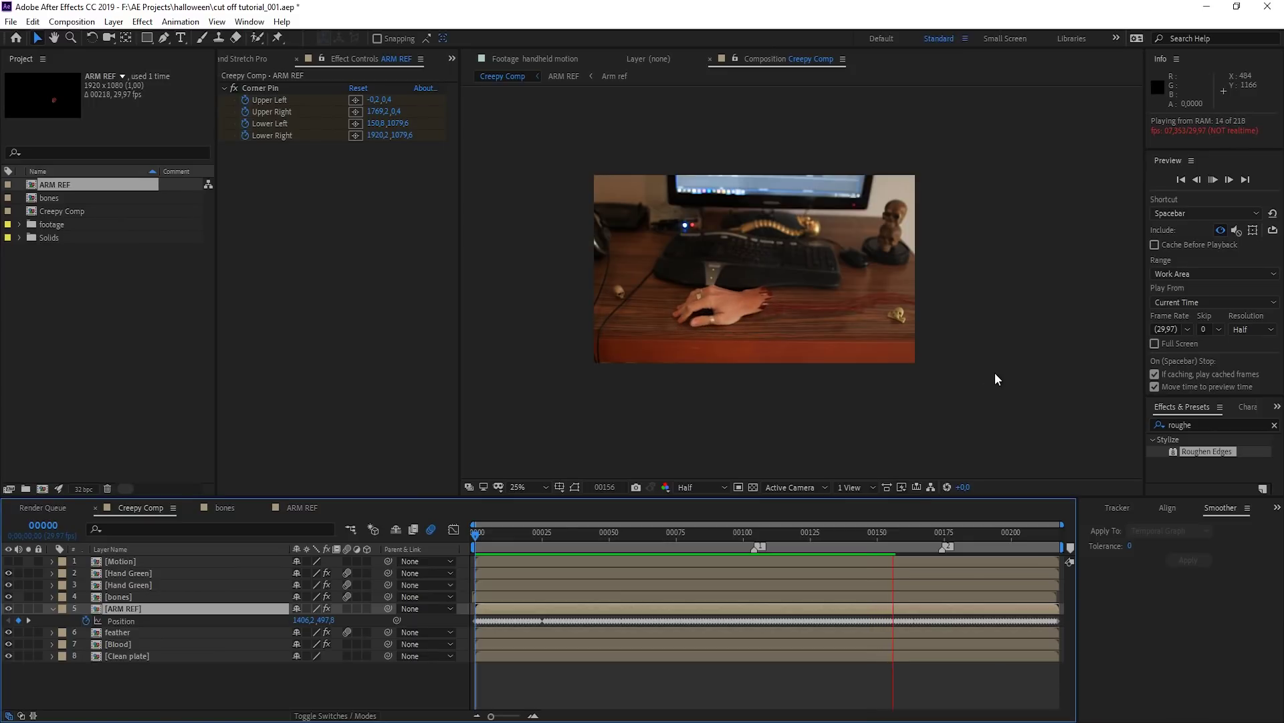
Step: Precompose all layers from the upper Hand Green down to Clean plate as "horror"
click(126, 574)
shift+click(142, 657)
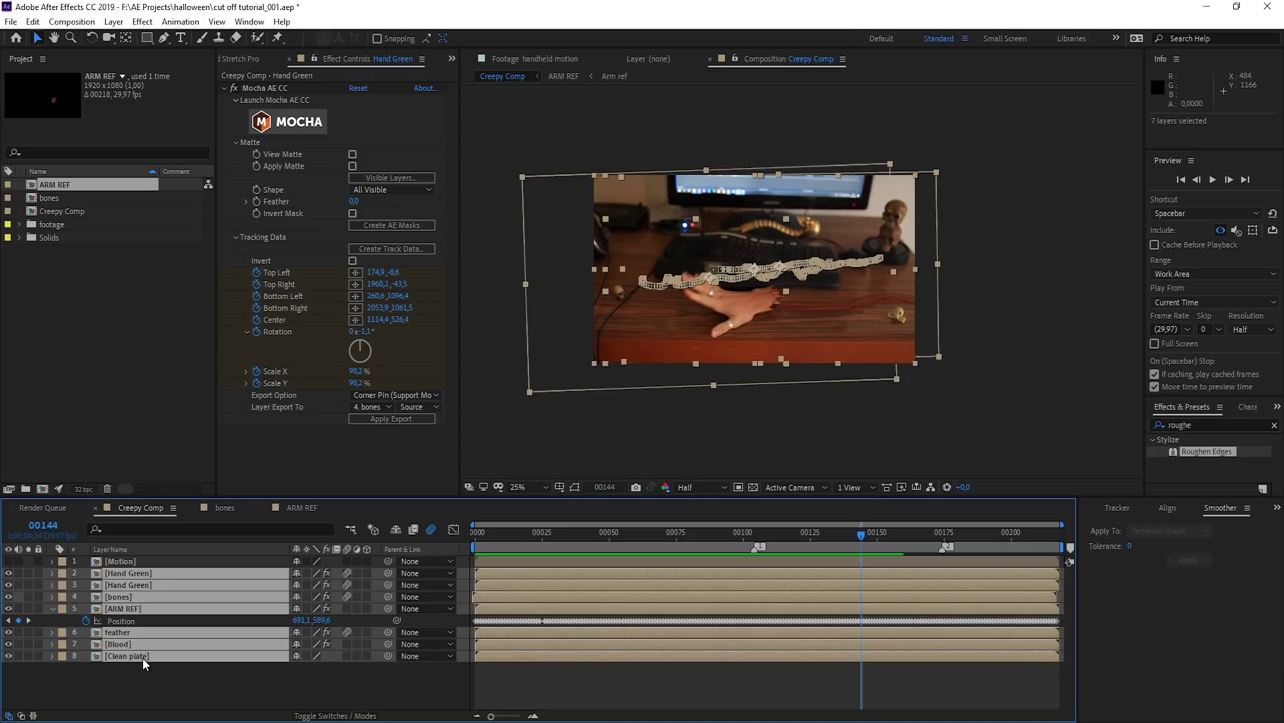
key(ctrl+shift+c)
text(horror)
key(Return)
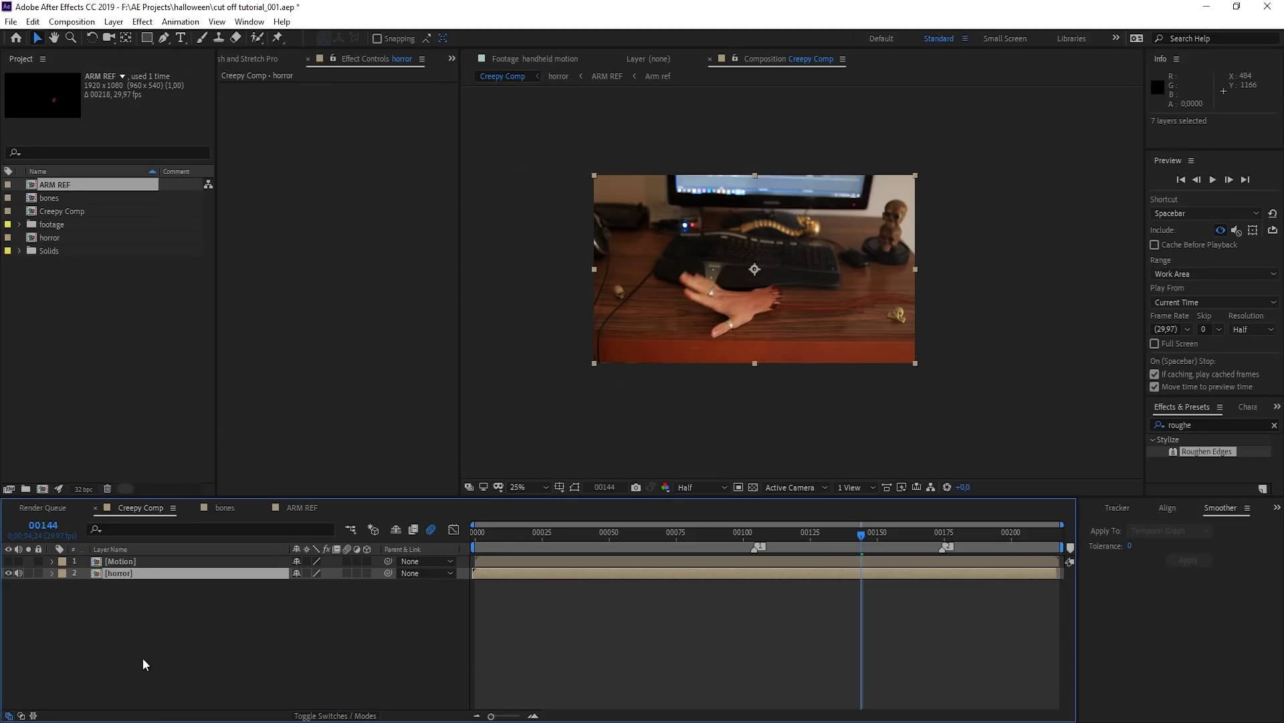
Step: Show the Motion layer in place of horror and apply Mocha AE CC to it
click(132, 561)
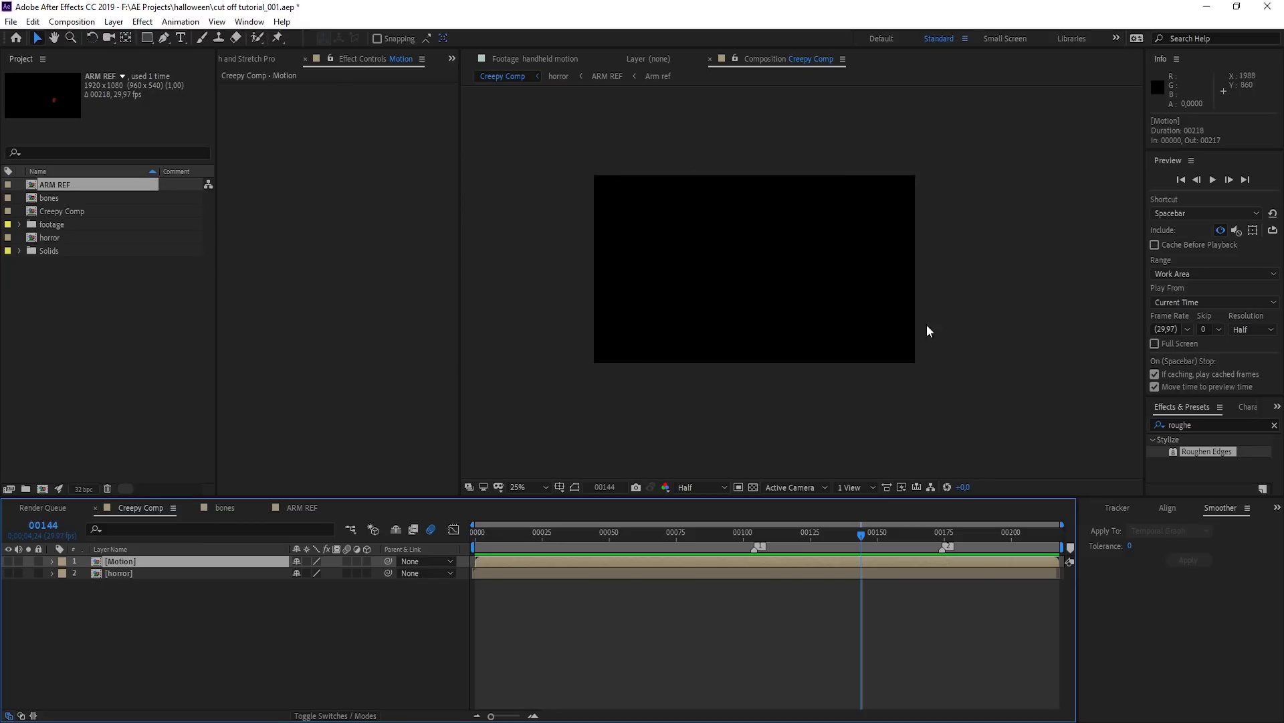
click(1186, 426)
text(mocha)
drag(1205, 451, 842, 565)
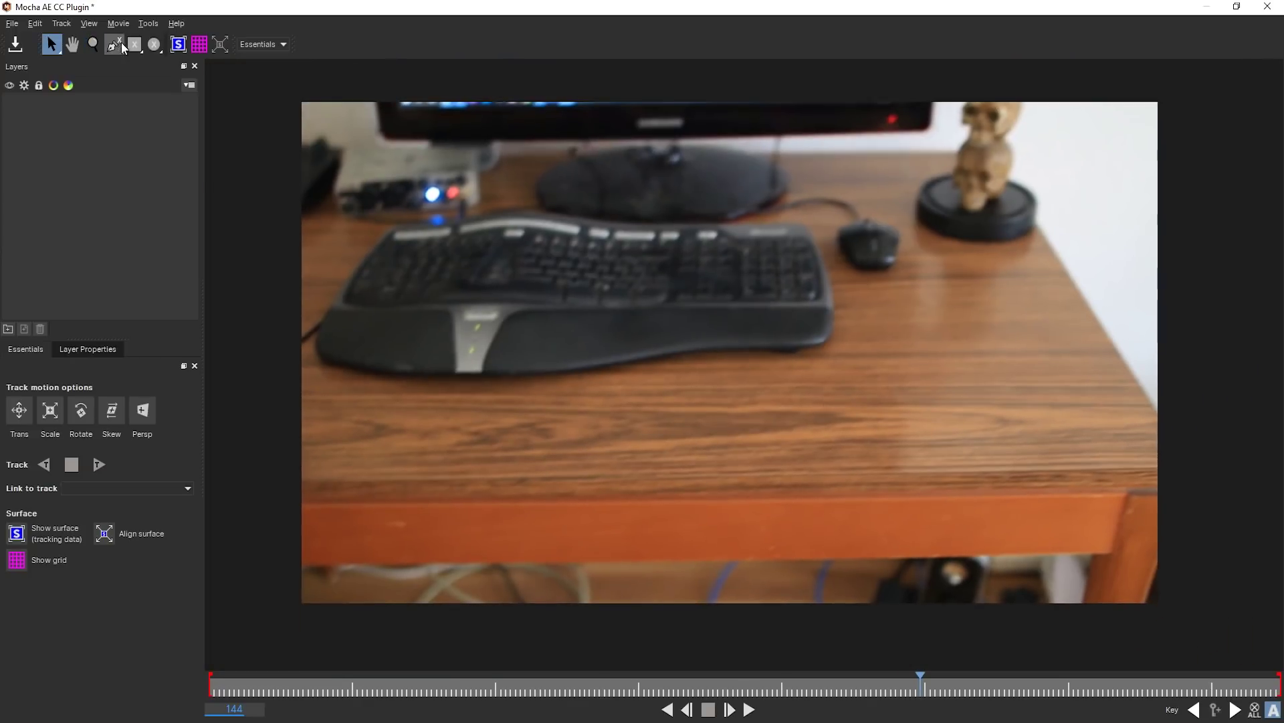
Step: In the Motion layer's Mocha, draw a closed X-Spline around the keyboard, mouse and nearby desktop at frame 144
click(119, 45)
click(389, 231)
click(319, 369)
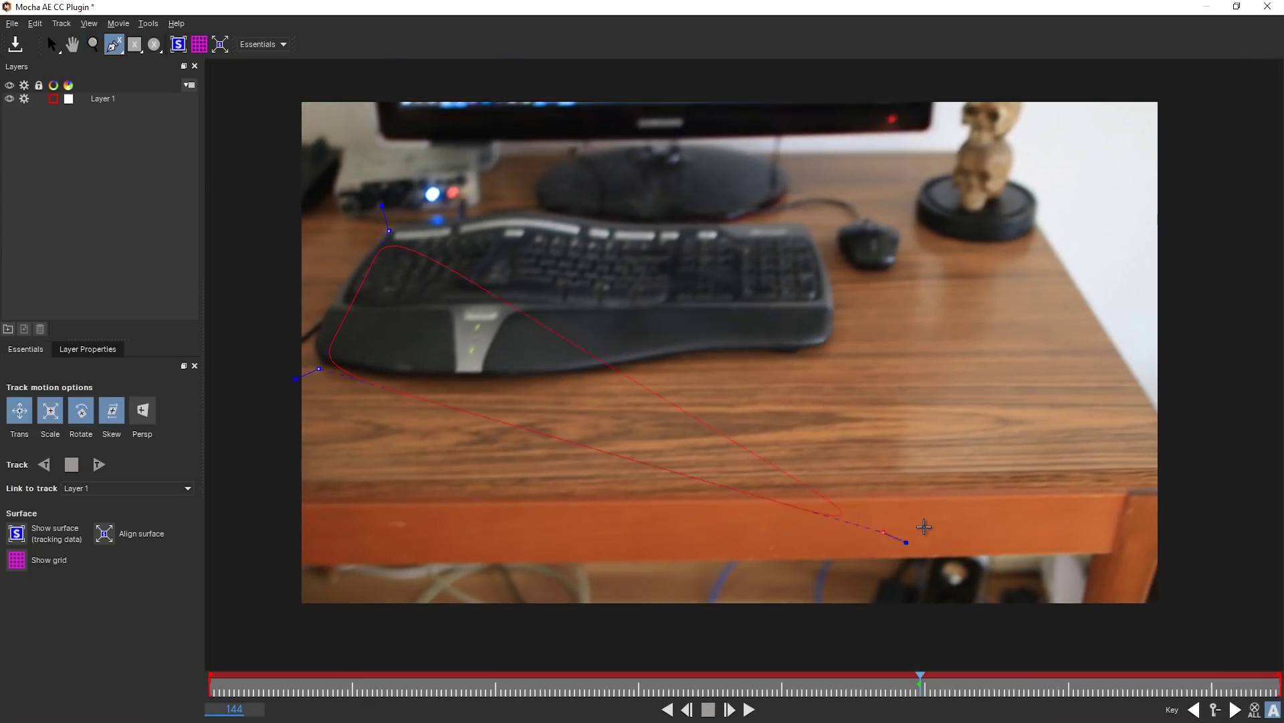
click(914, 474)
click(906, 220)
click(499, 212)
right_click(499, 212)
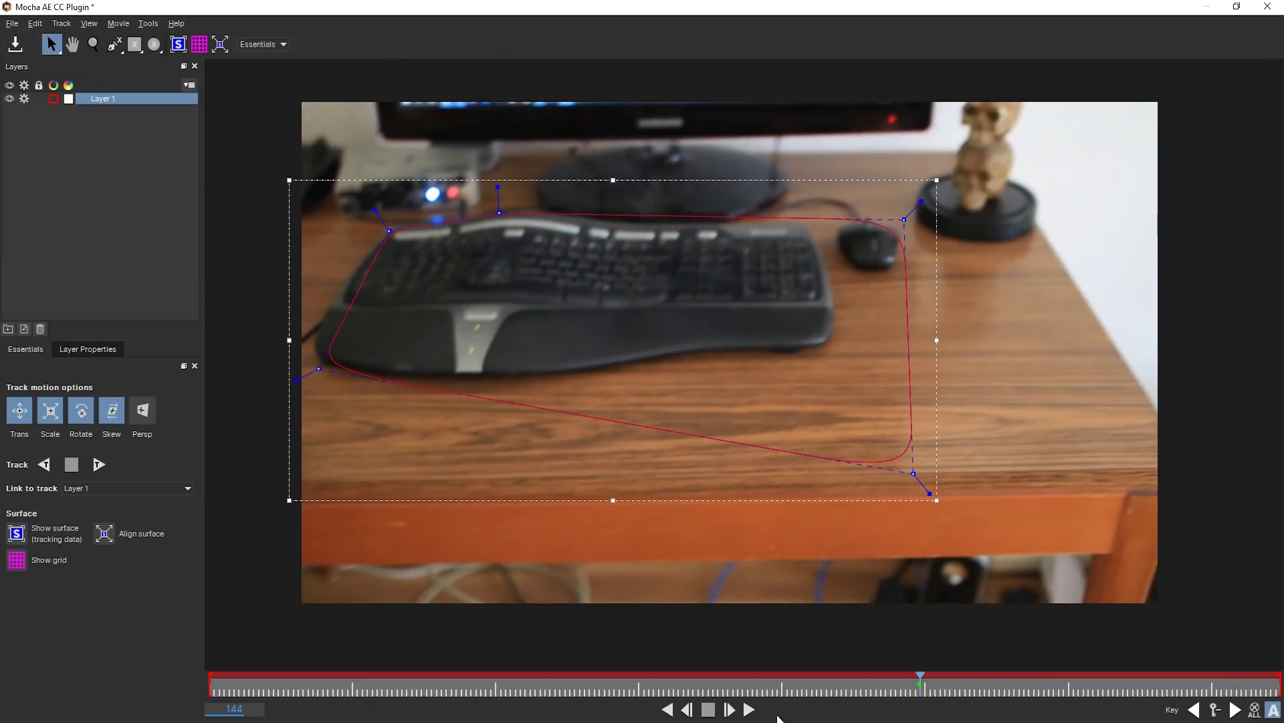
Step: Track the desk shape forward from frame 144 to the end of the clip, and backward from frame 144 to frame 0
click(99, 464)
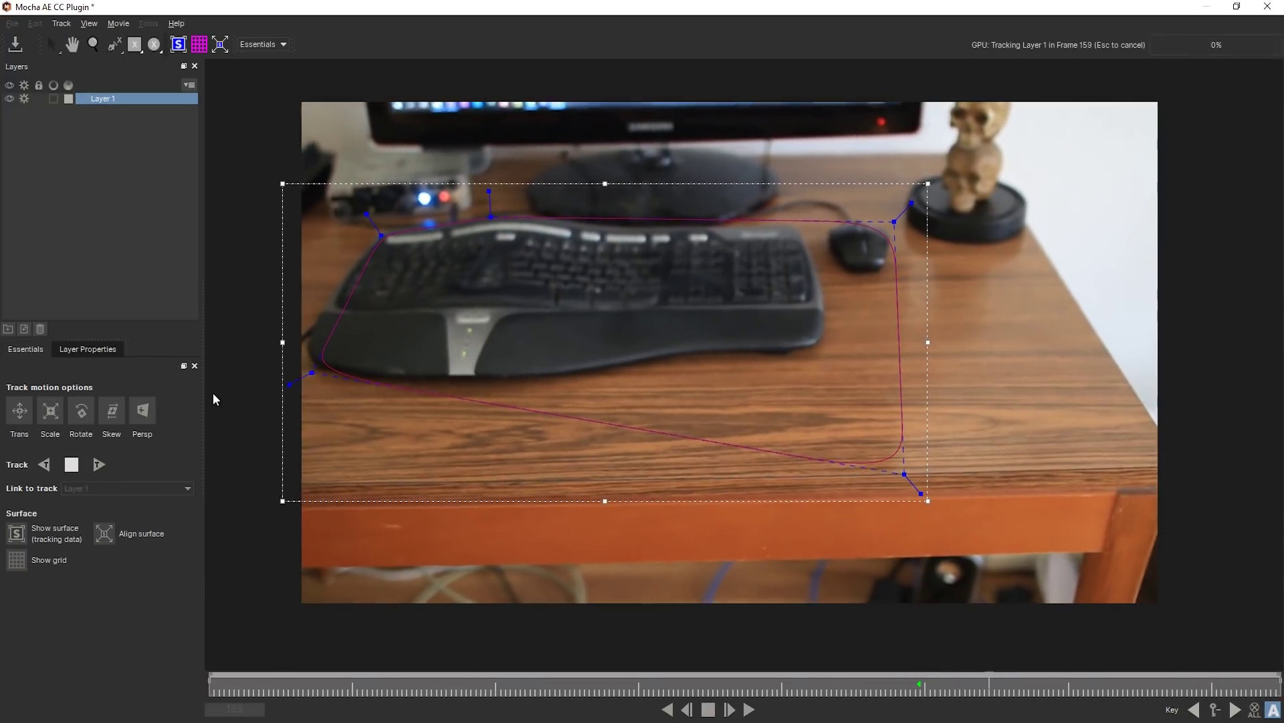
drag(982, 685, 918, 685)
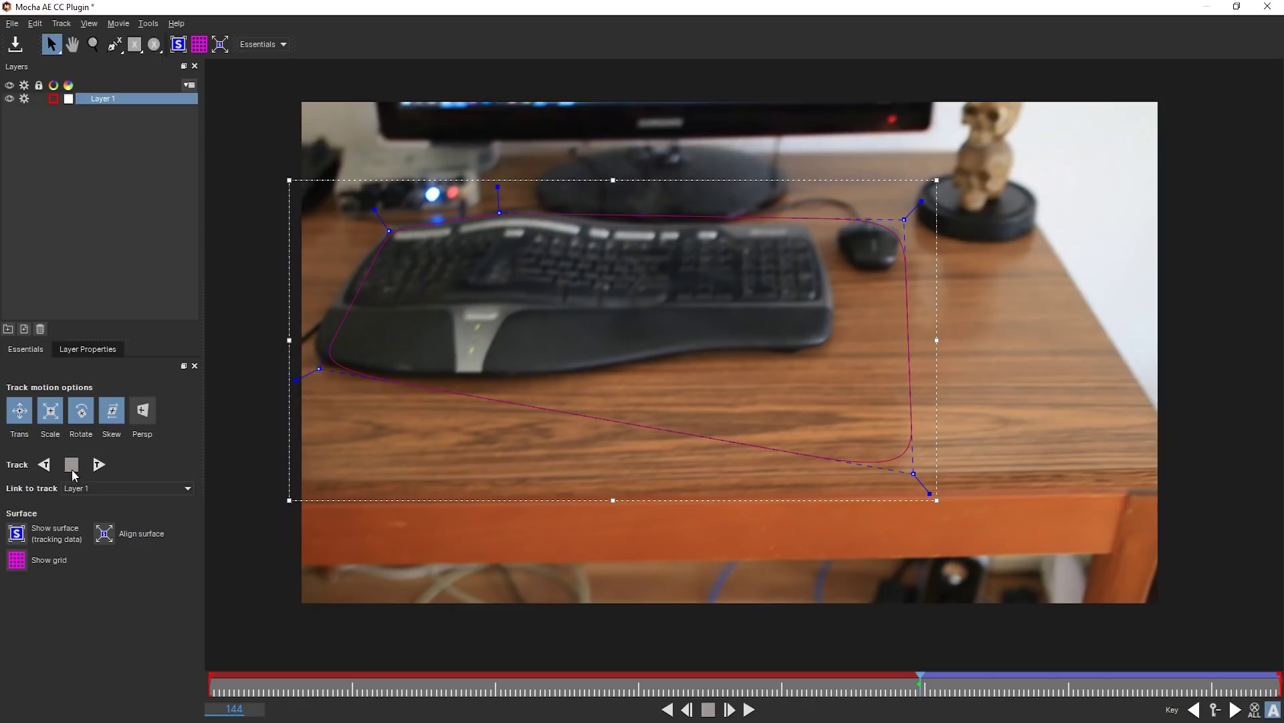
click(44, 465)
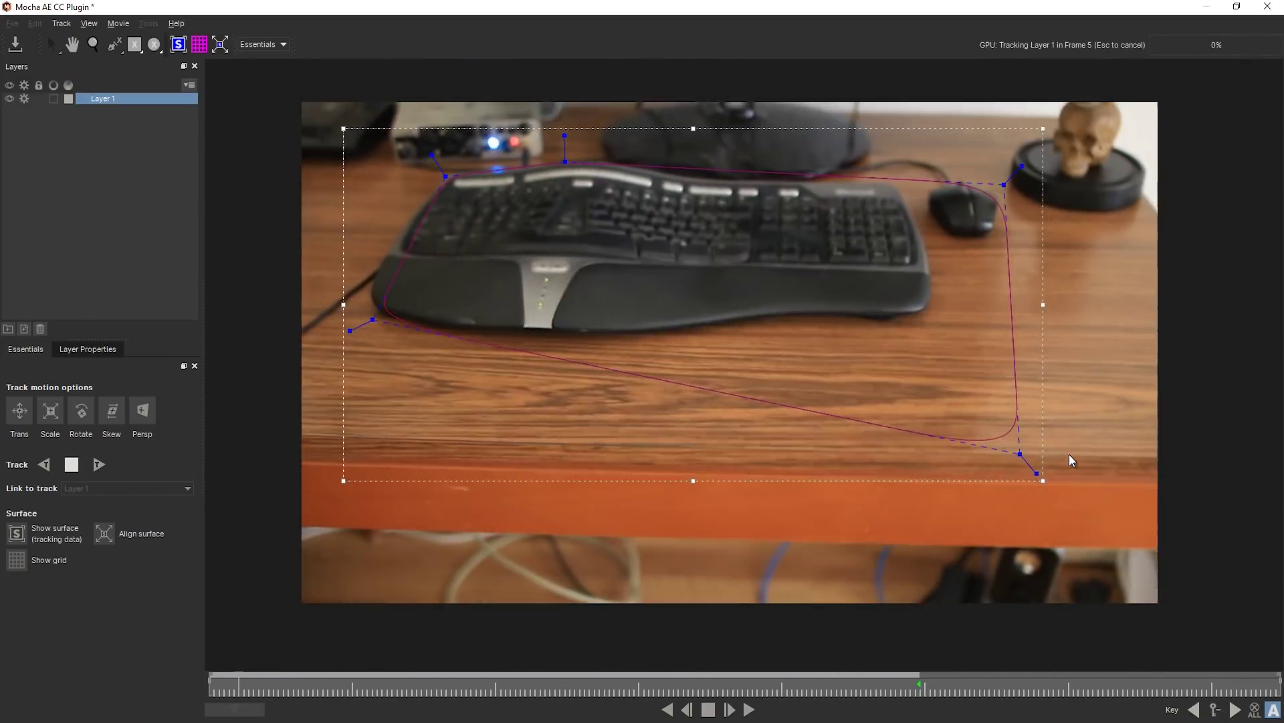
Step: Rename the tracked desk layer as "camera move" and return to the After Effects composition
double_click(128, 98)
text(ca)
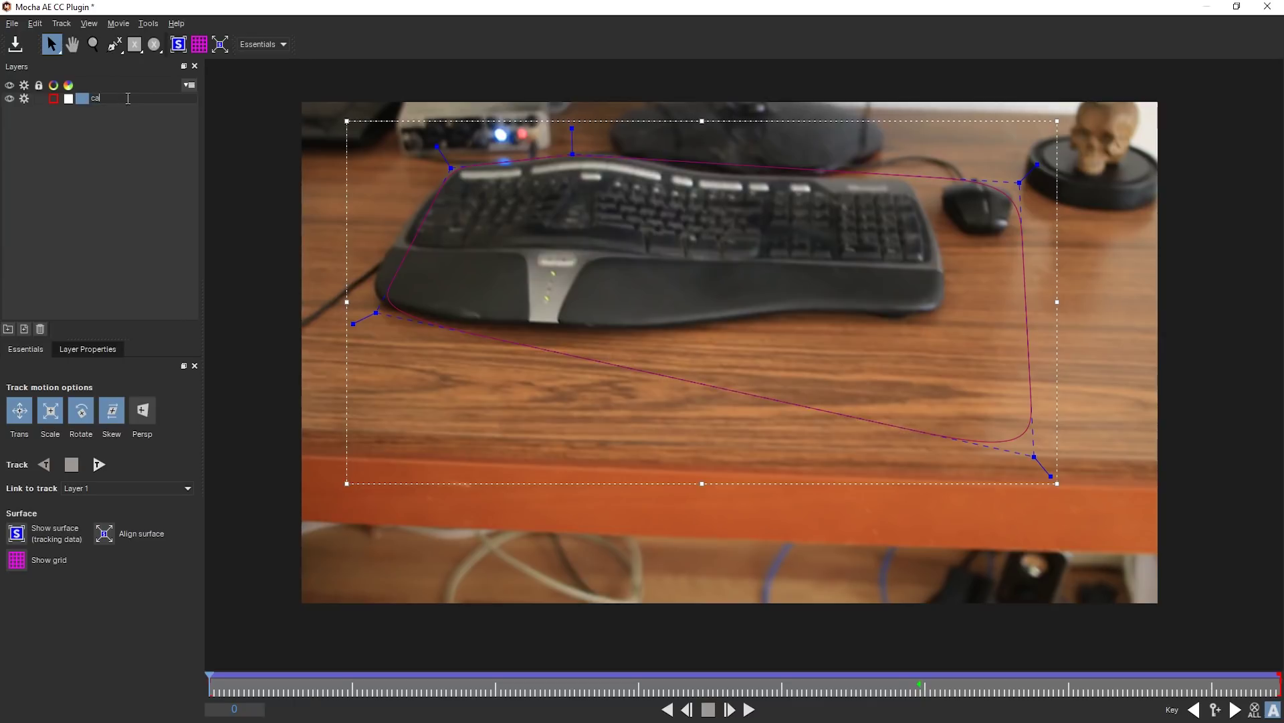
text(mera move)
key(Return)
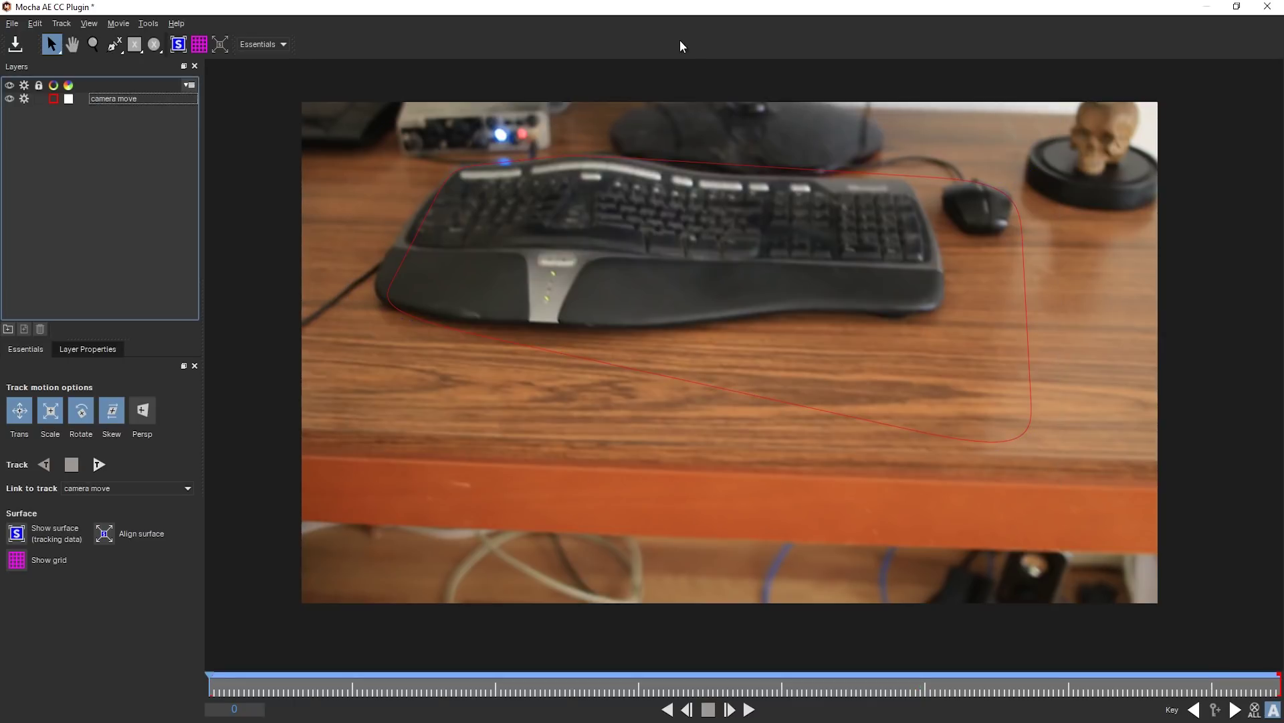
click(1268, 6)
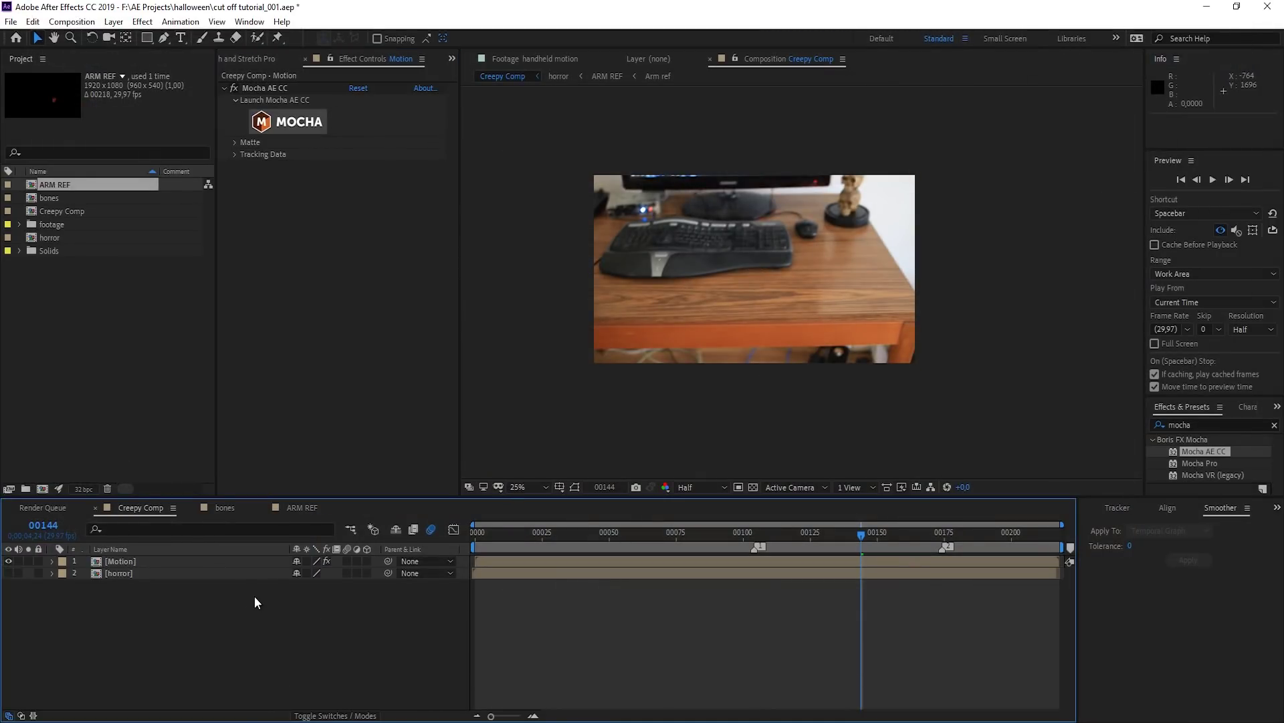
Step: Add a null object and create track data on the Motion layer from the camera move track
key(ctrl+alt+shift+y)
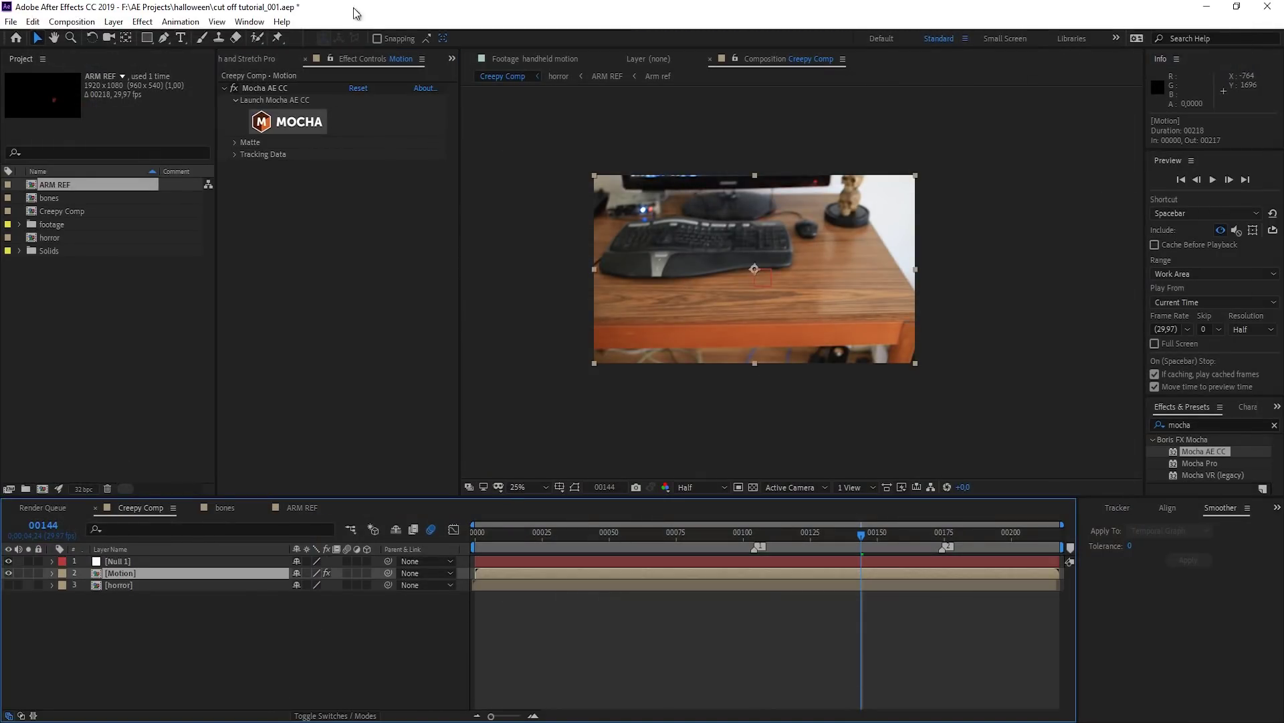
click(235, 154)
click(410, 165)
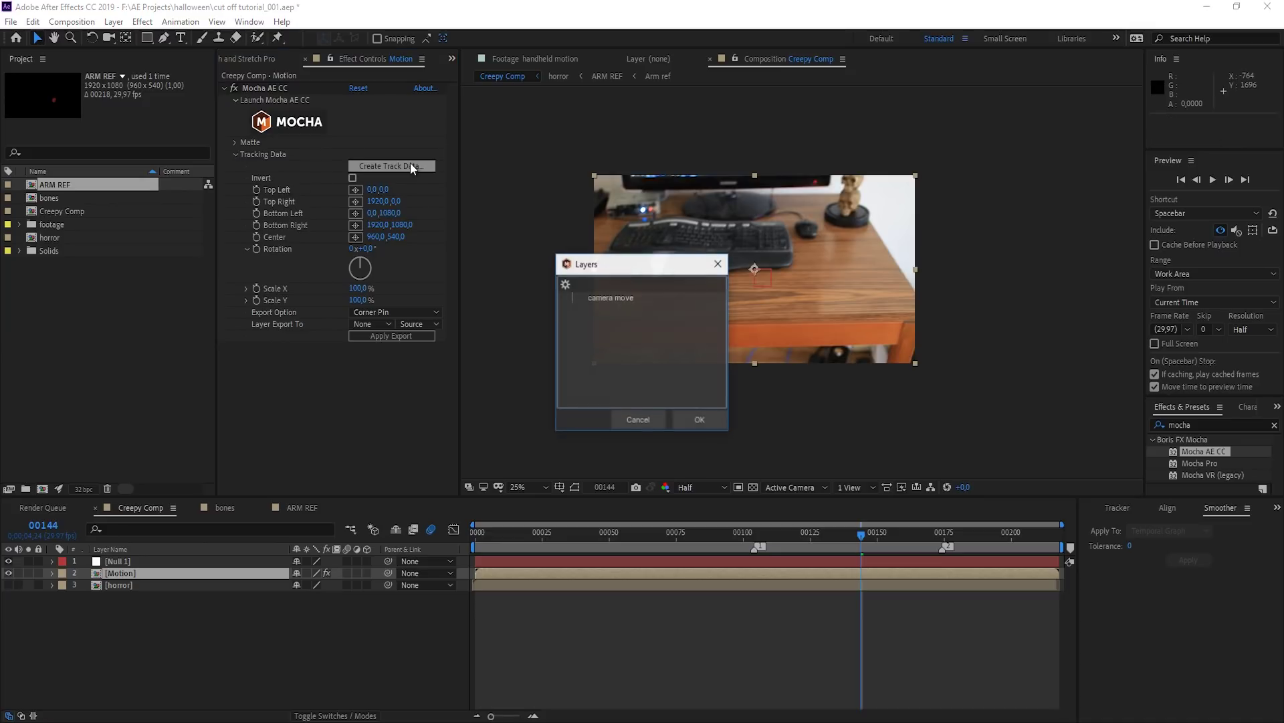
click(700, 420)
Step: Set the Mocha tracking export option to Transform, target the Null 1 layer and apply the export
click(416, 312)
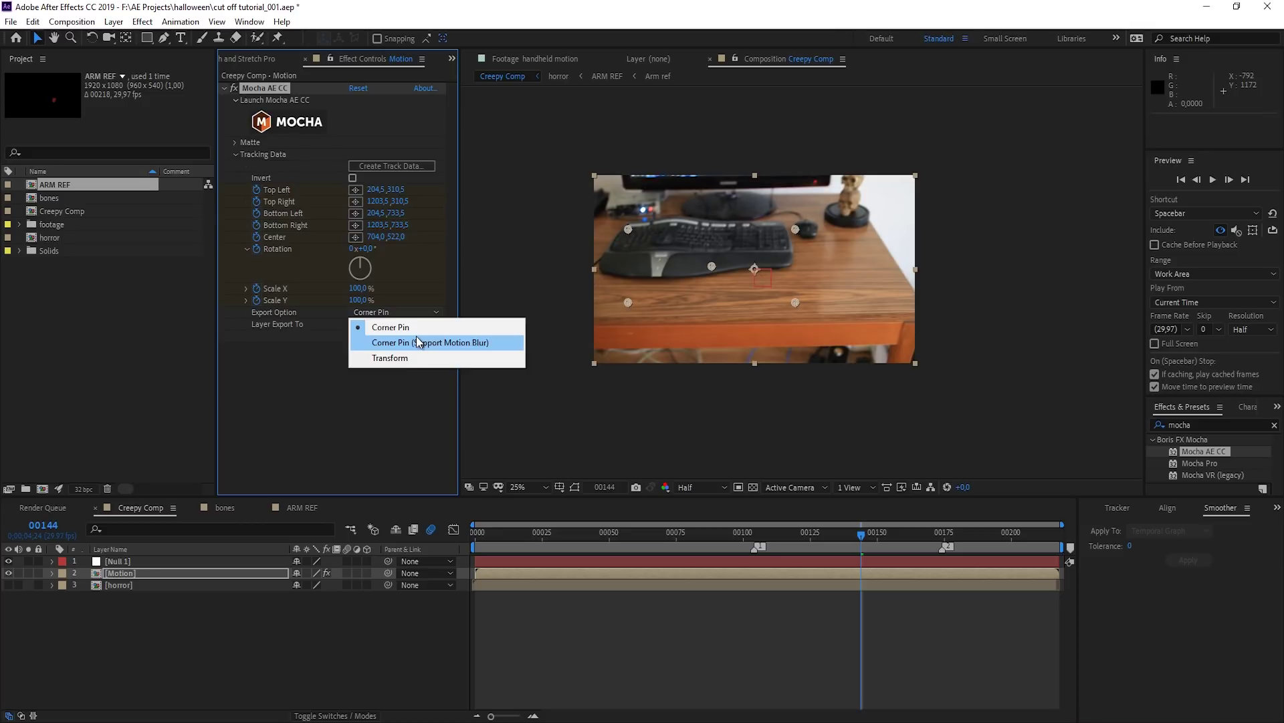
click(415, 358)
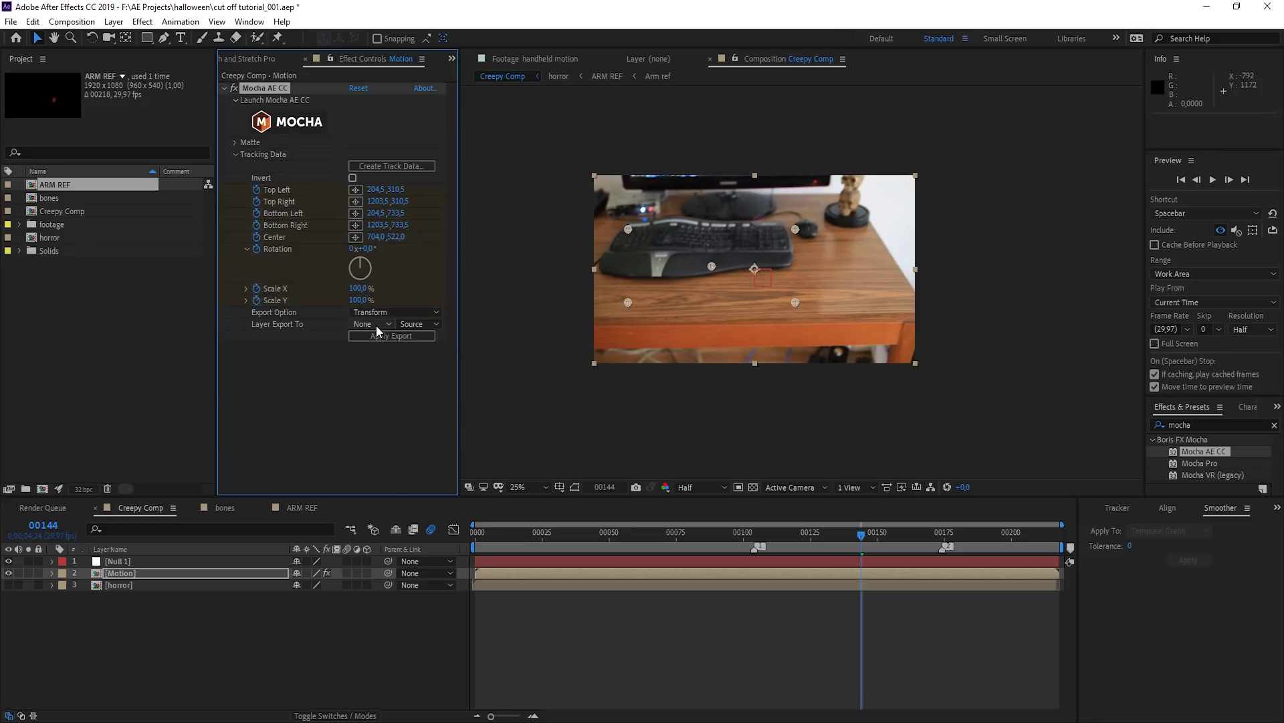
click(376, 325)
click(392, 359)
Step: Hide the Motion layer, show the horror layer, parent it to Null 1 and reveal its scale at frame 0
click(8, 573)
click(8, 585)
click(8, 584)
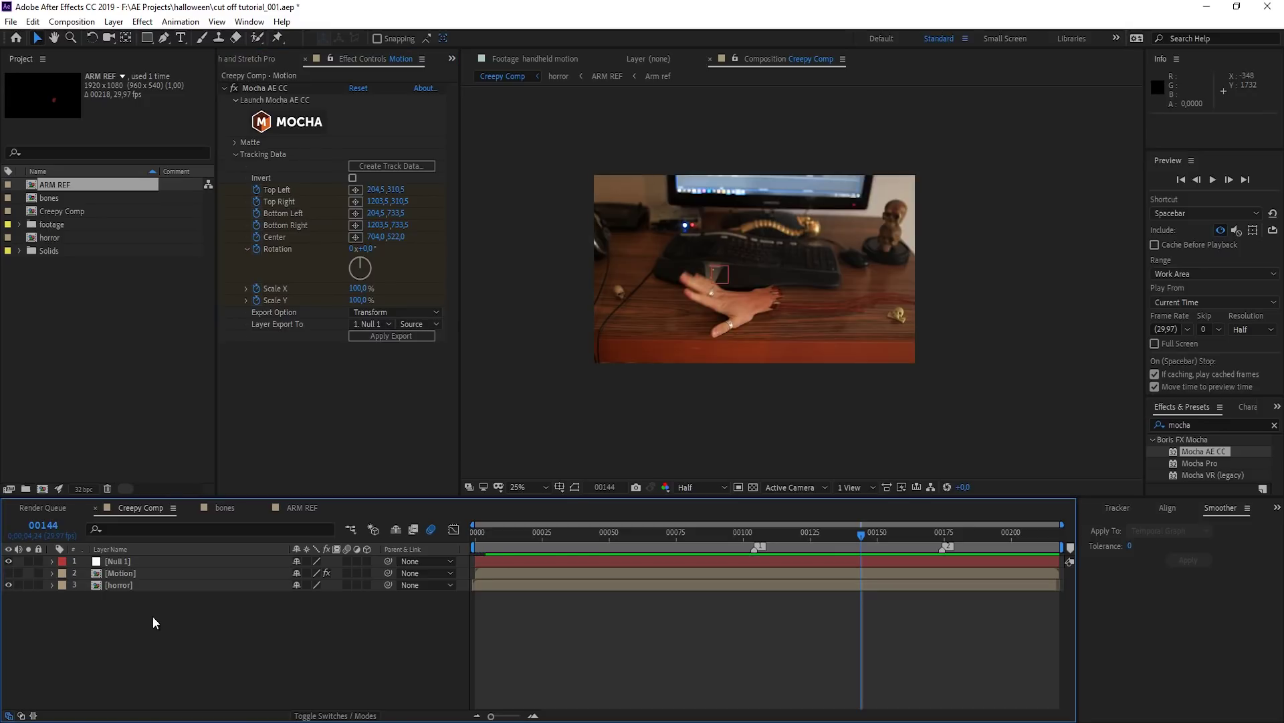
click(132, 586)
drag(387, 586, 133, 562)
key(s)
key(Home)
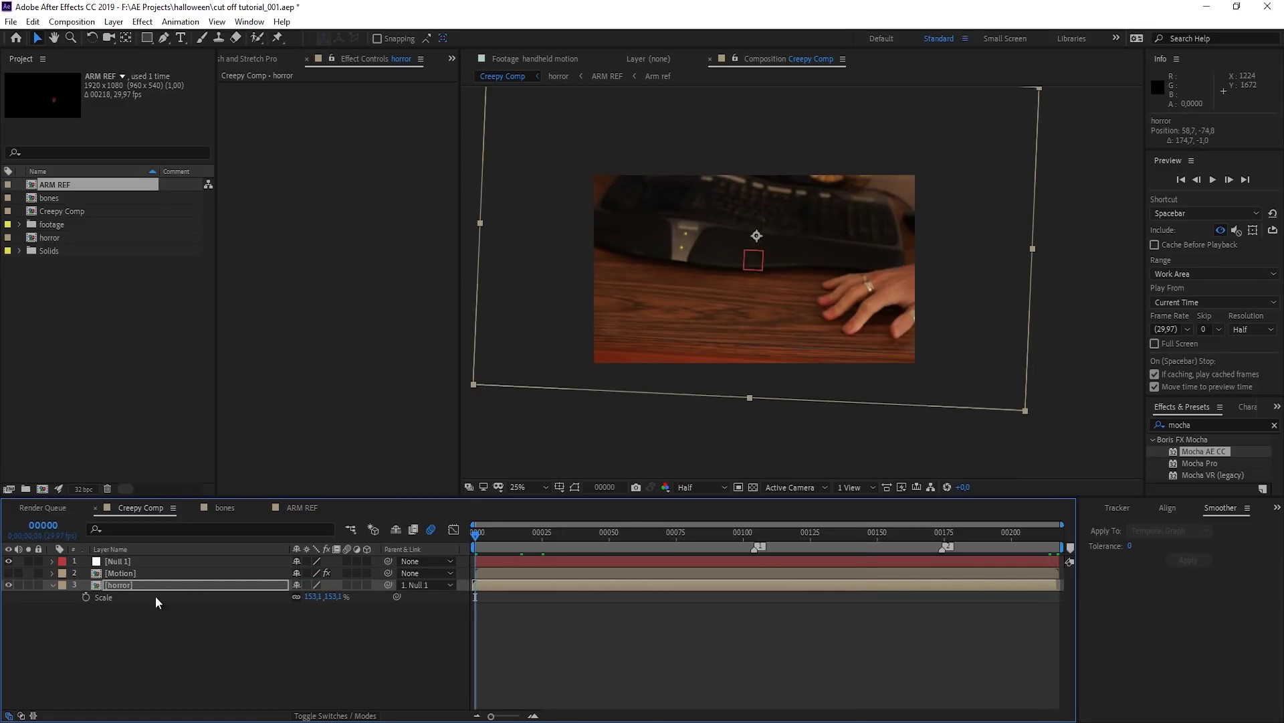
Step: Compress the null's whole scale curve in the graph editor to a range of about 114 to 127%
click(121, 564)
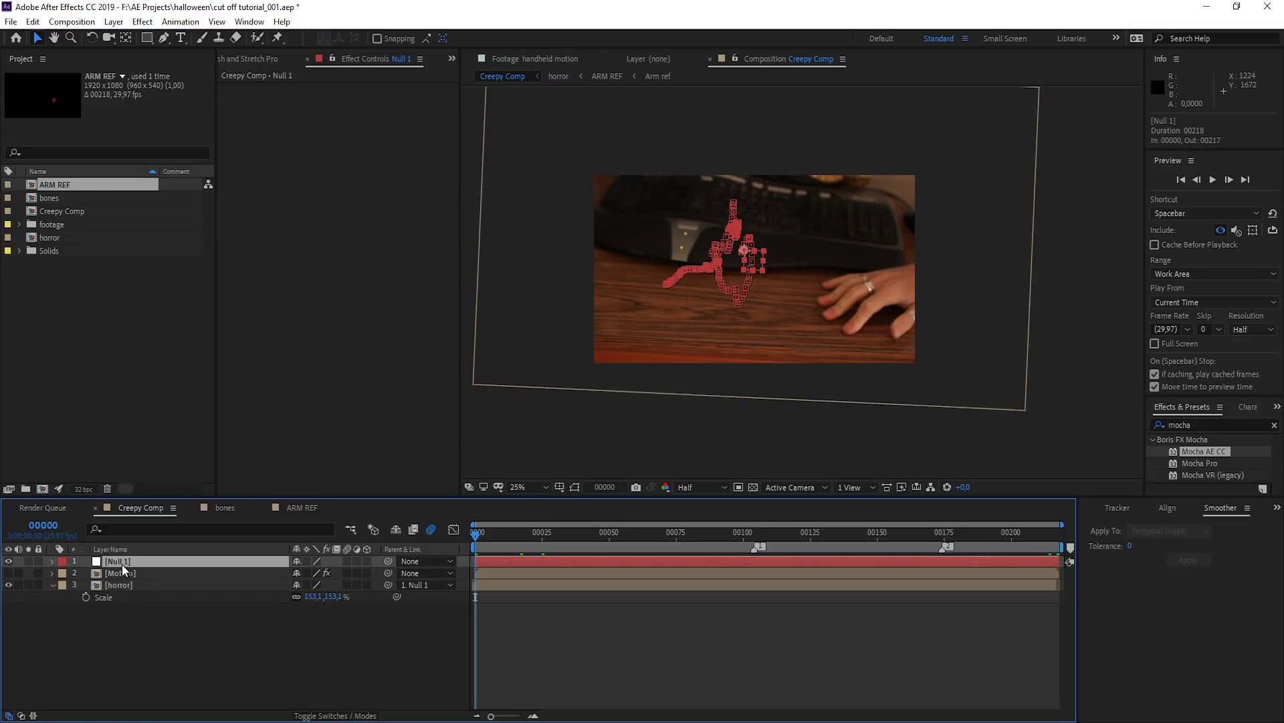
key(s)
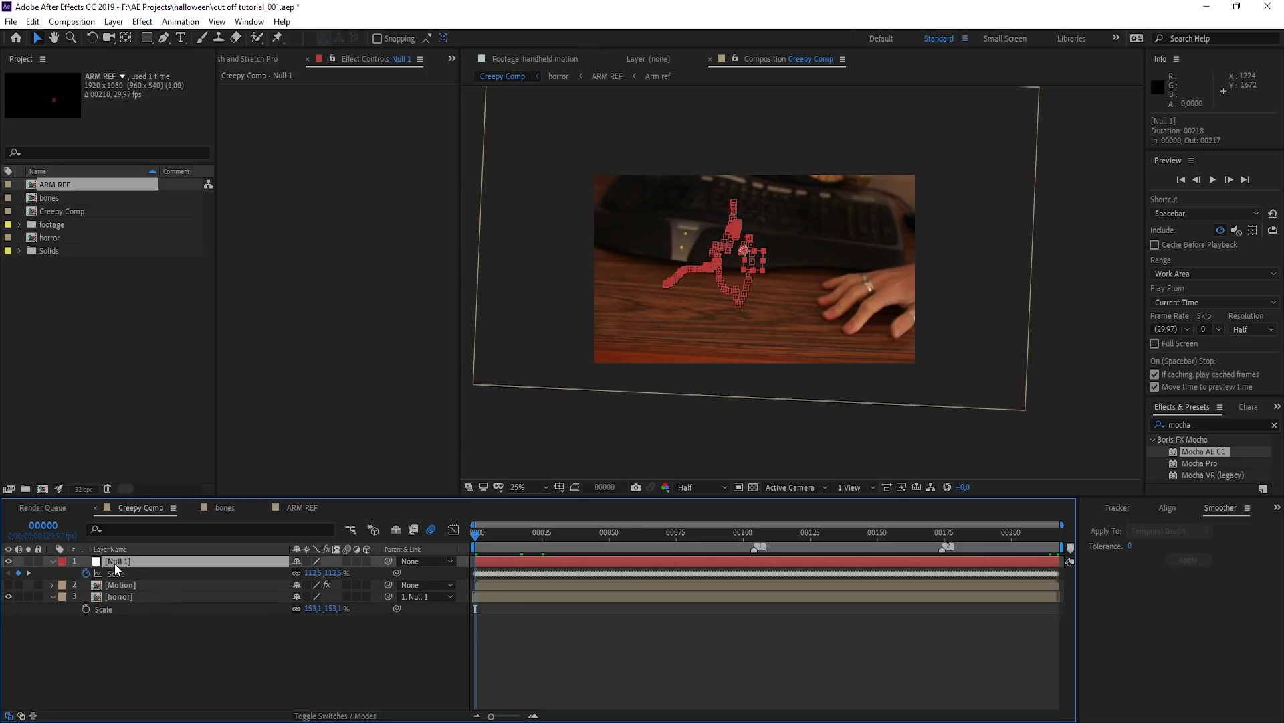
click(116, 574)
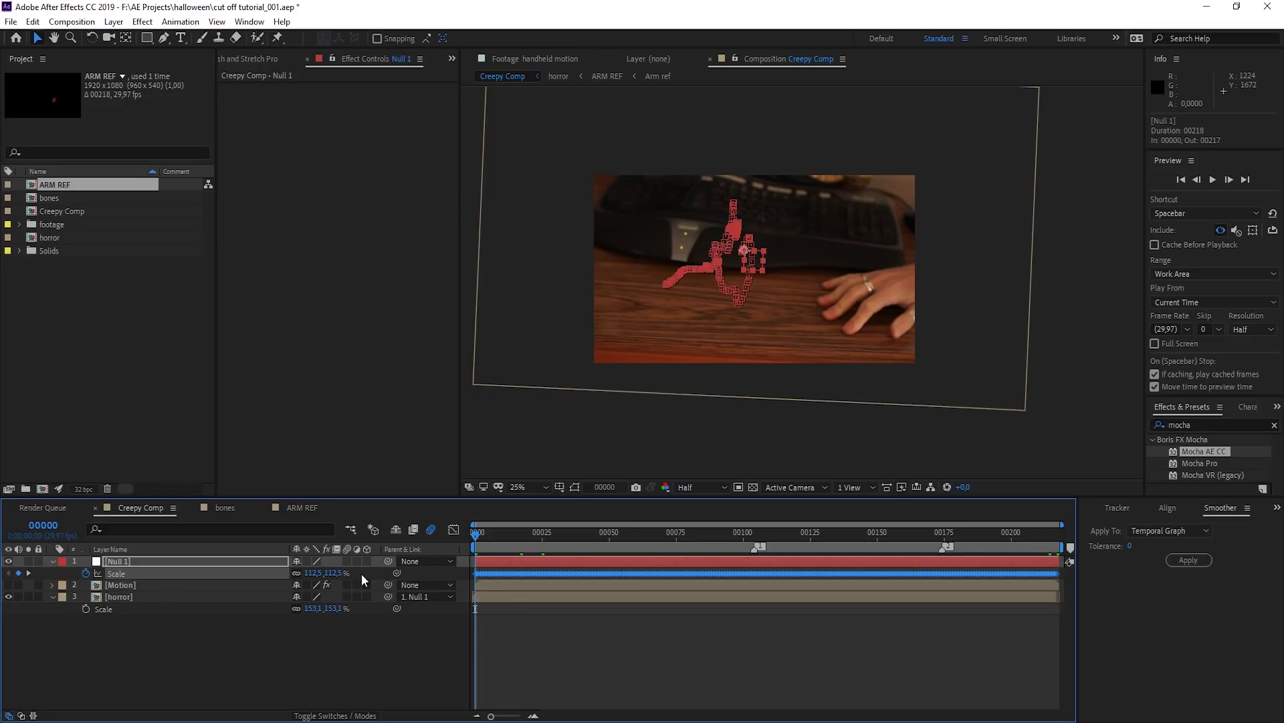
click(454, 530)
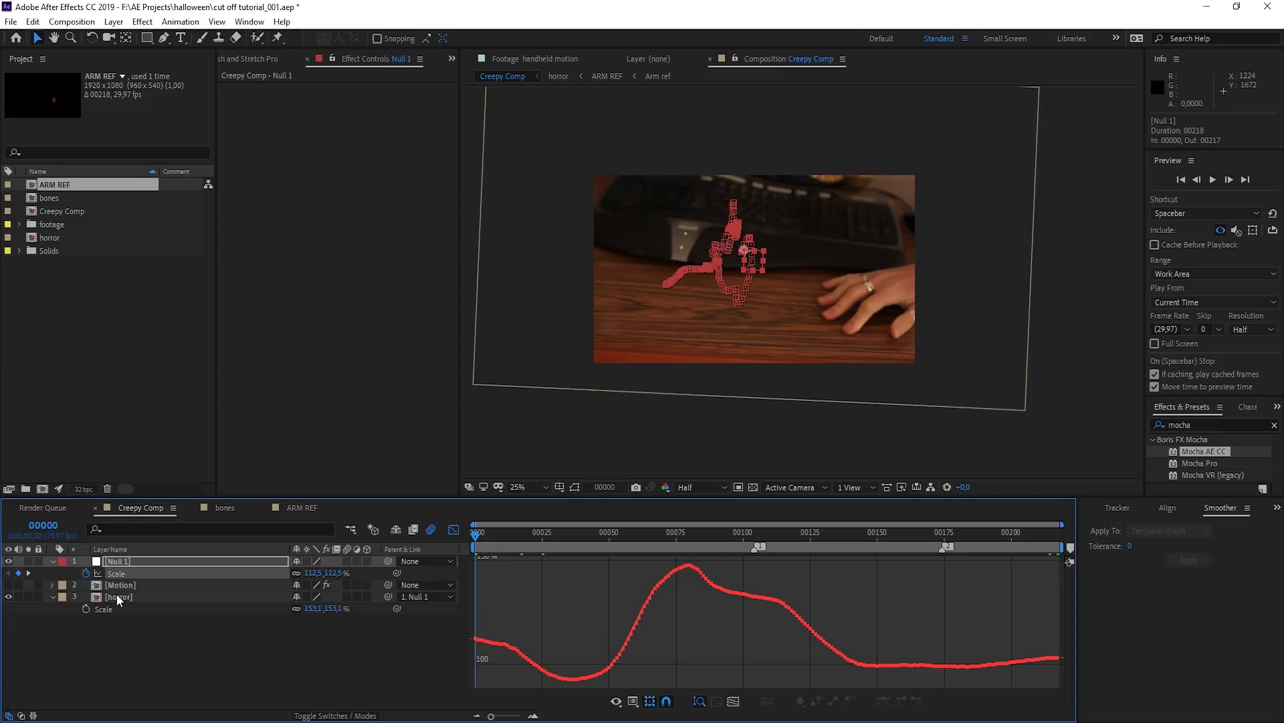
click(116, 573)
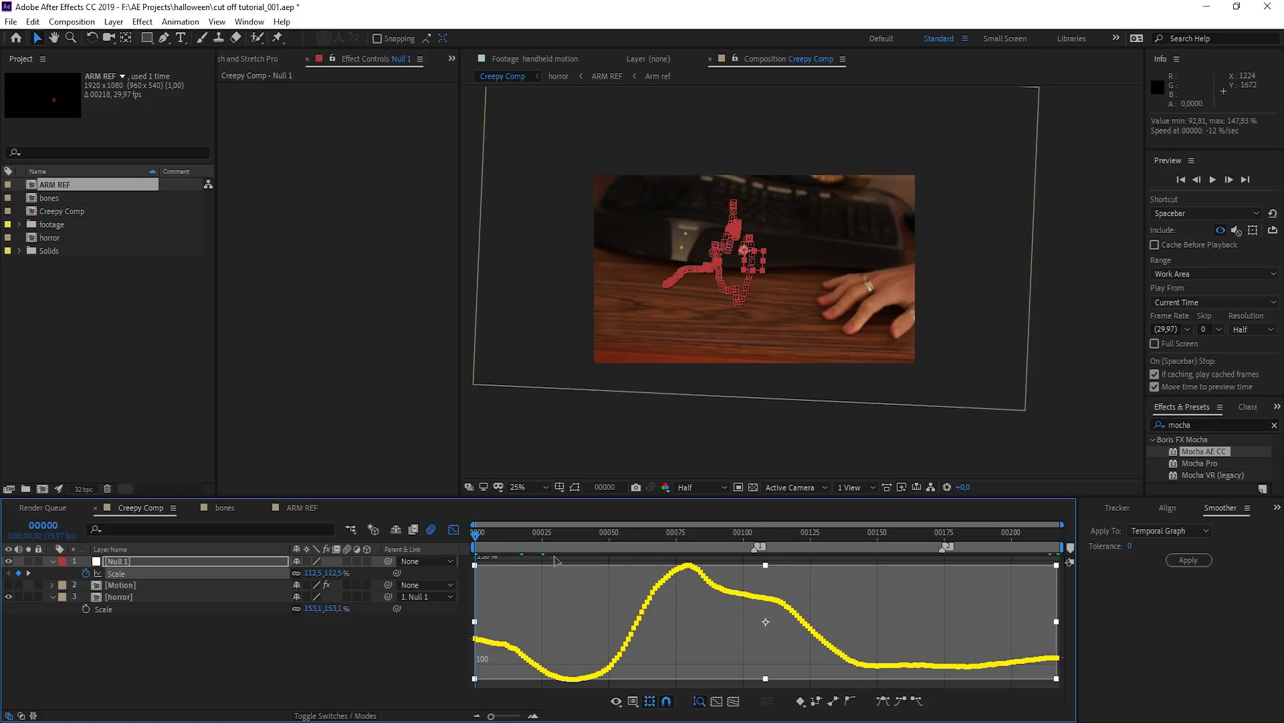
drag(767, 679, 762, 639)
drag(769, 579, 774, 630)
Step: Scale the horror layer down to 98,1% and reposition it so it covers the frame
scroll(916, 234, down, 2)
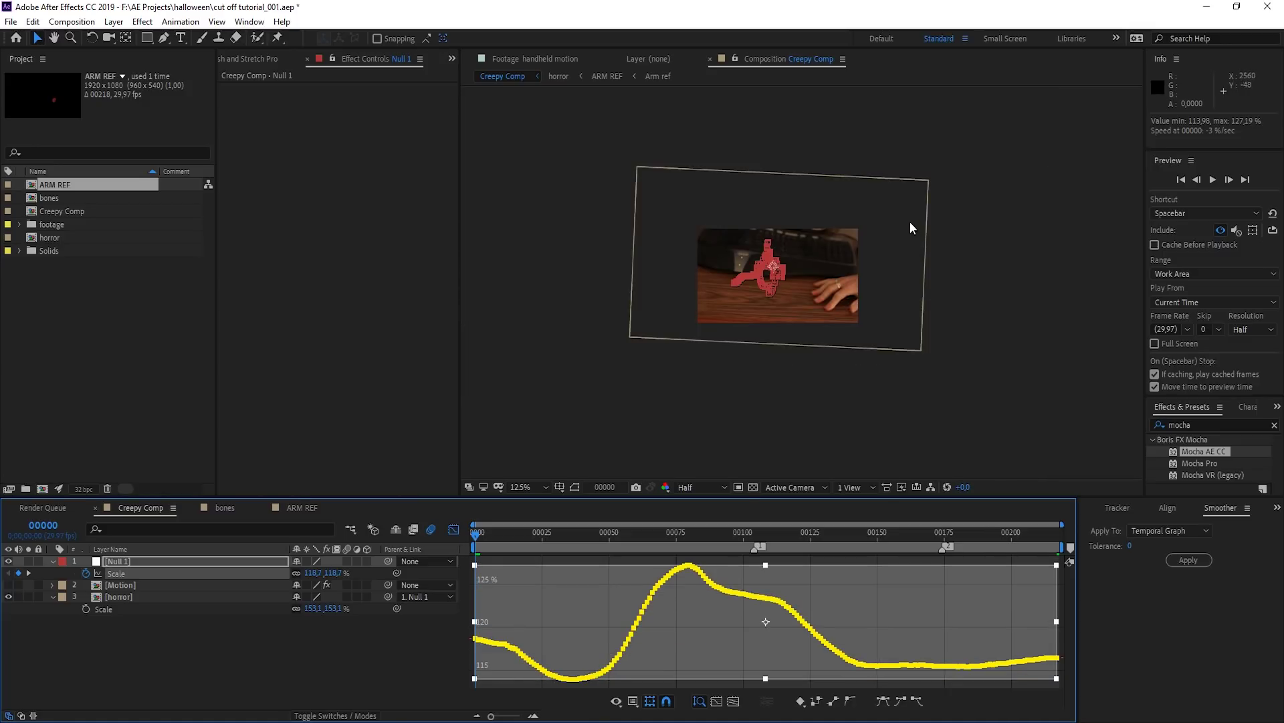
drag(334, 609, 313, 610)
drag(873, 306, 872, 312)
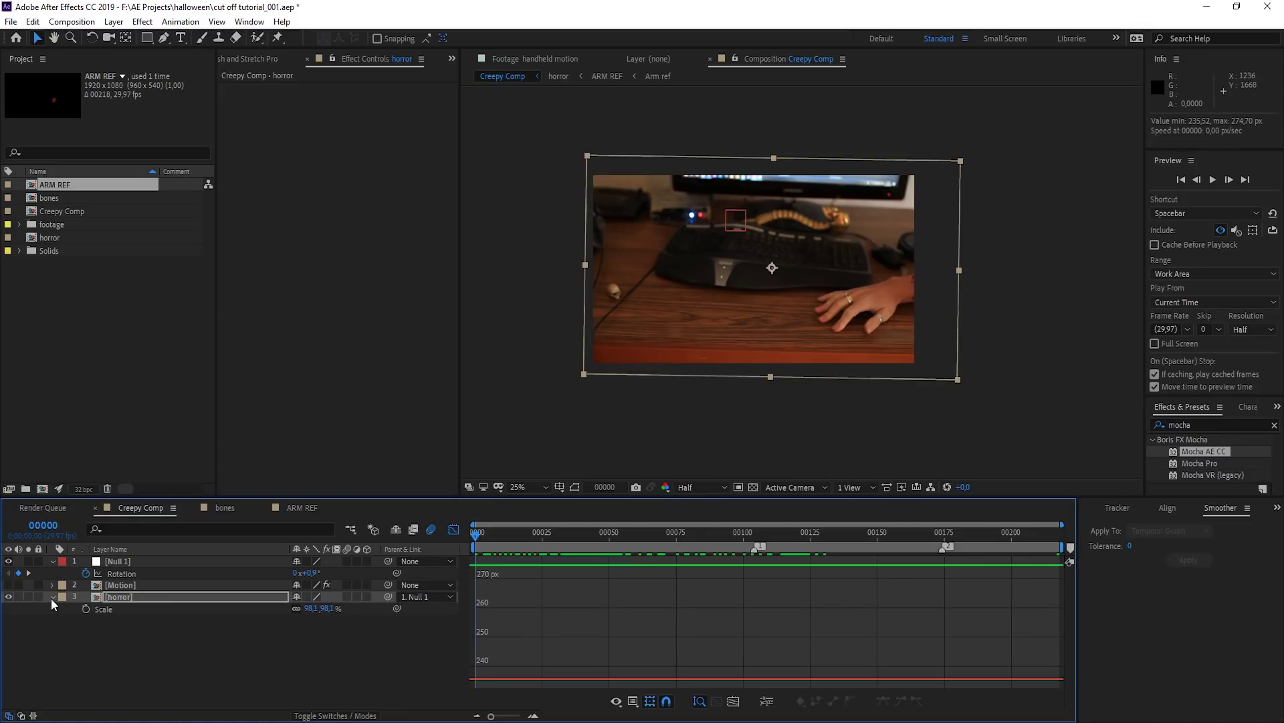
click(52, 597)
click(362, 641)
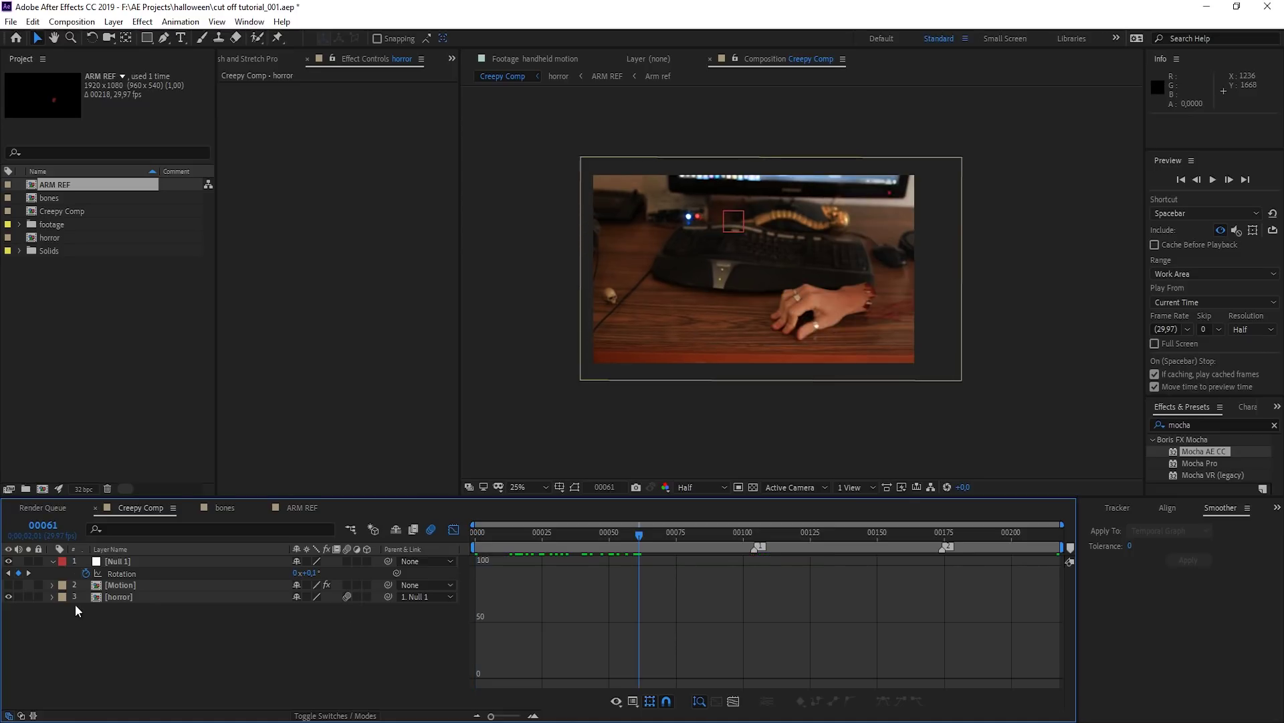
Step: Add an adjustment layer above the null and name it cc
key(ctrl+alt+y)
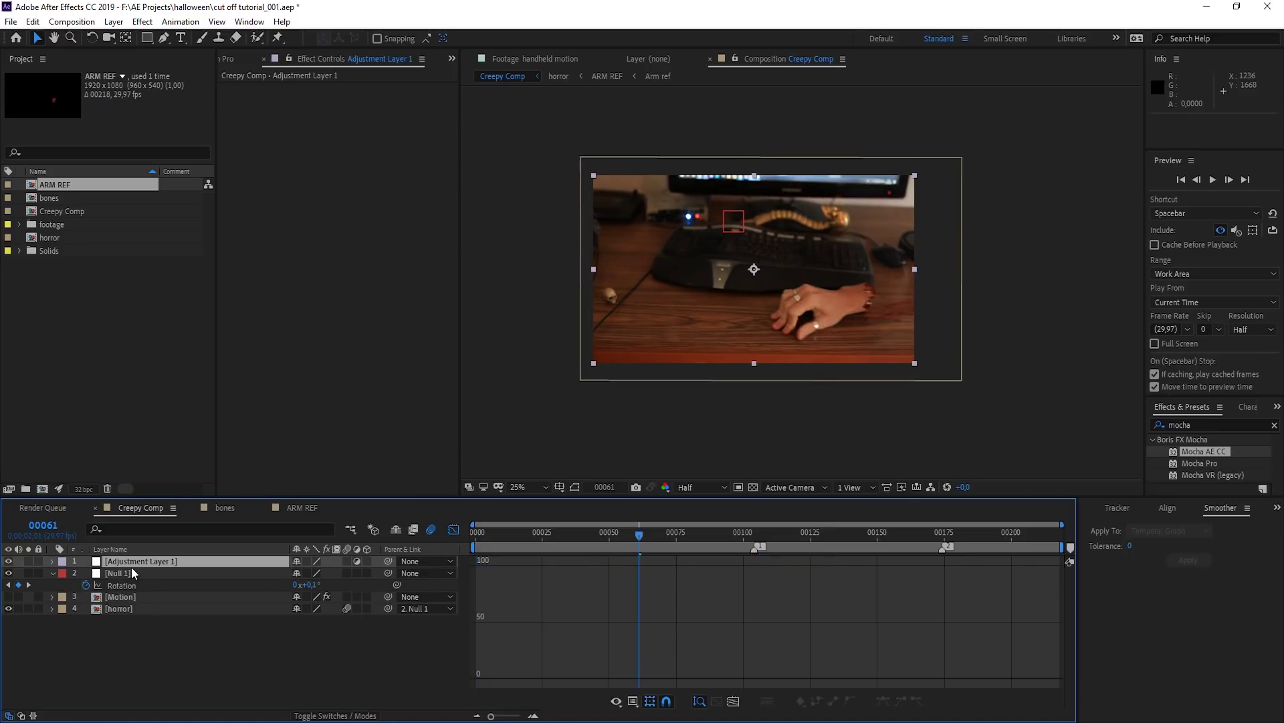
key(Return)
text(cc)
key(Return)
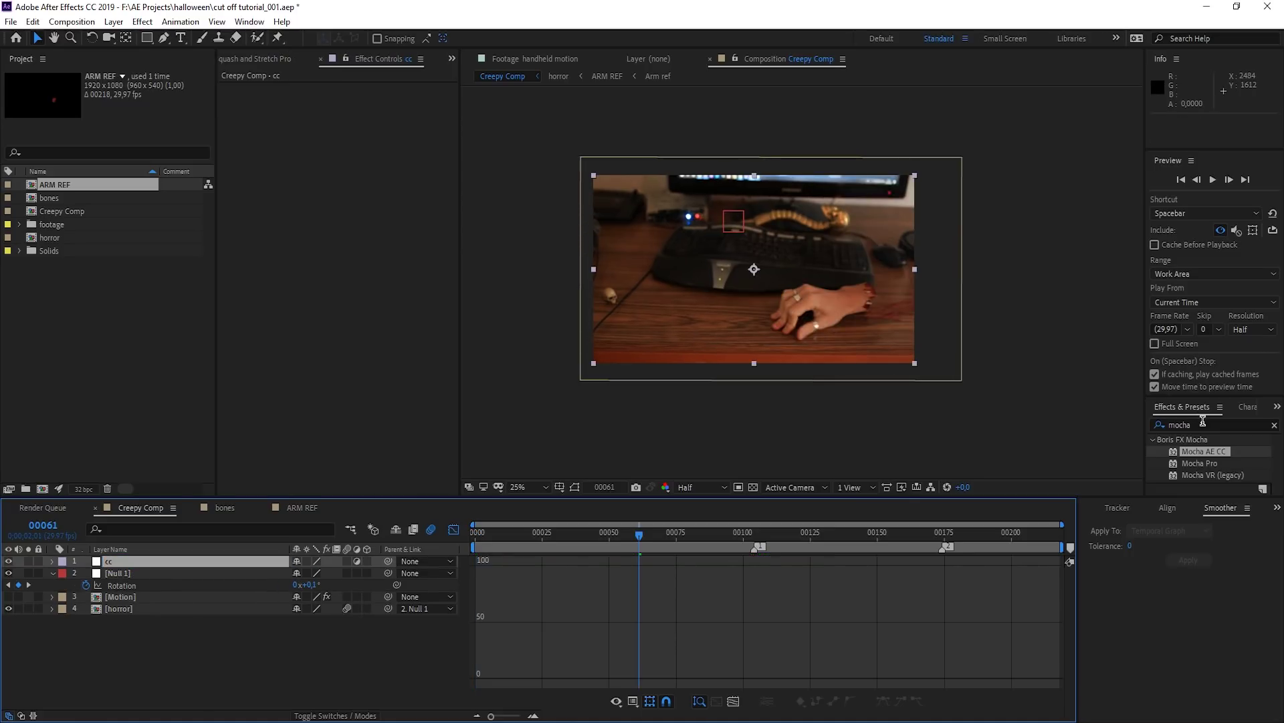
Step: Apply the Levels and Hue/Saturation effects to the cc adjustment layer
click(1206, 425)
text(levels)
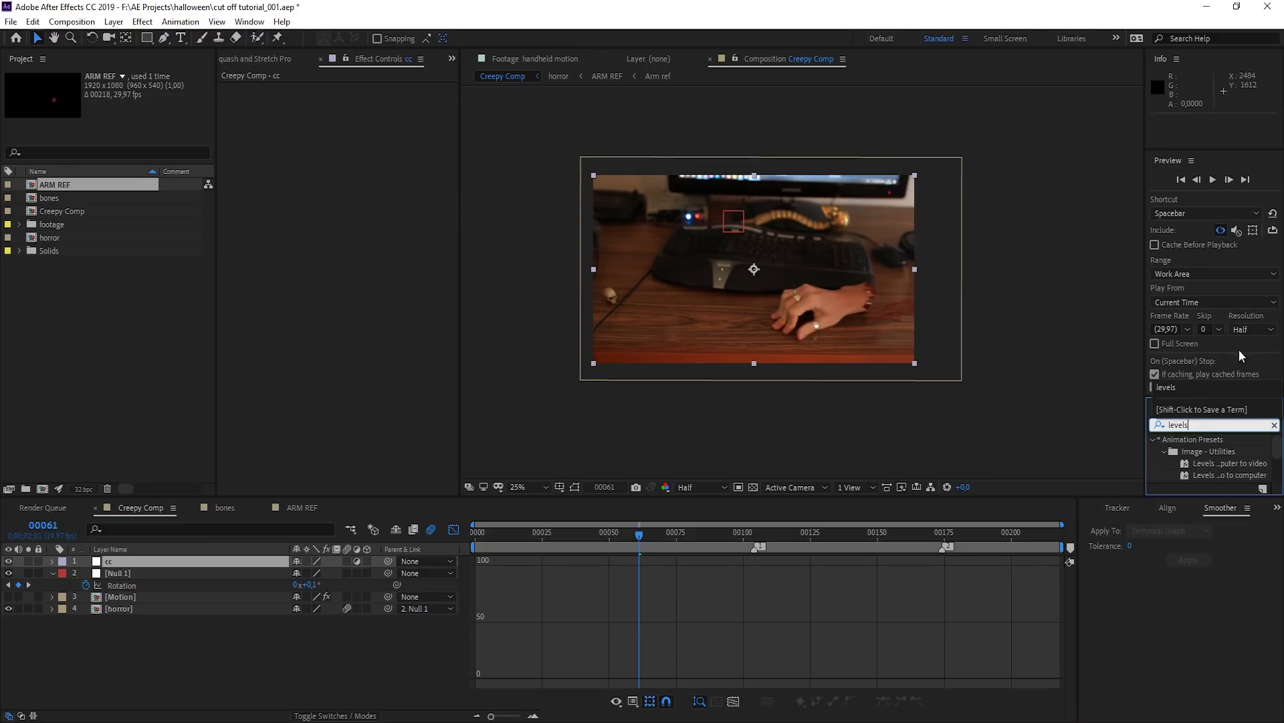
drag(1229, 469, 205, 560)
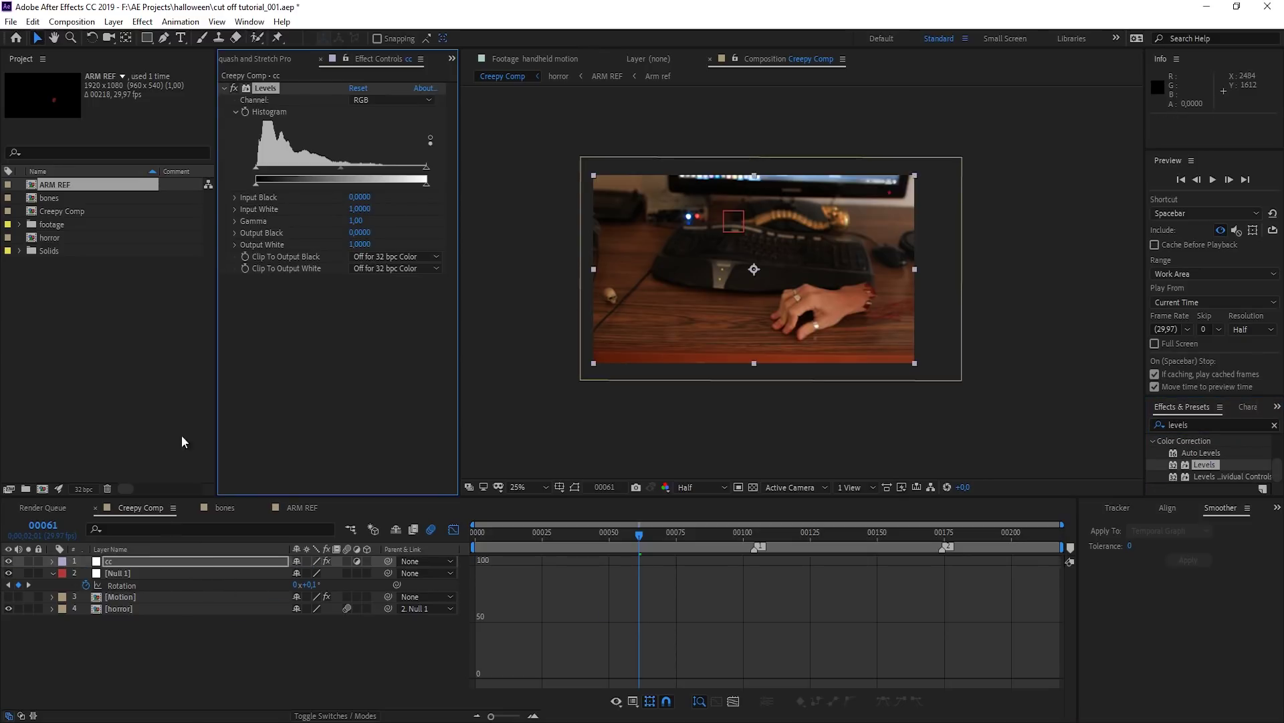
click(1198, 424)
text(hue)
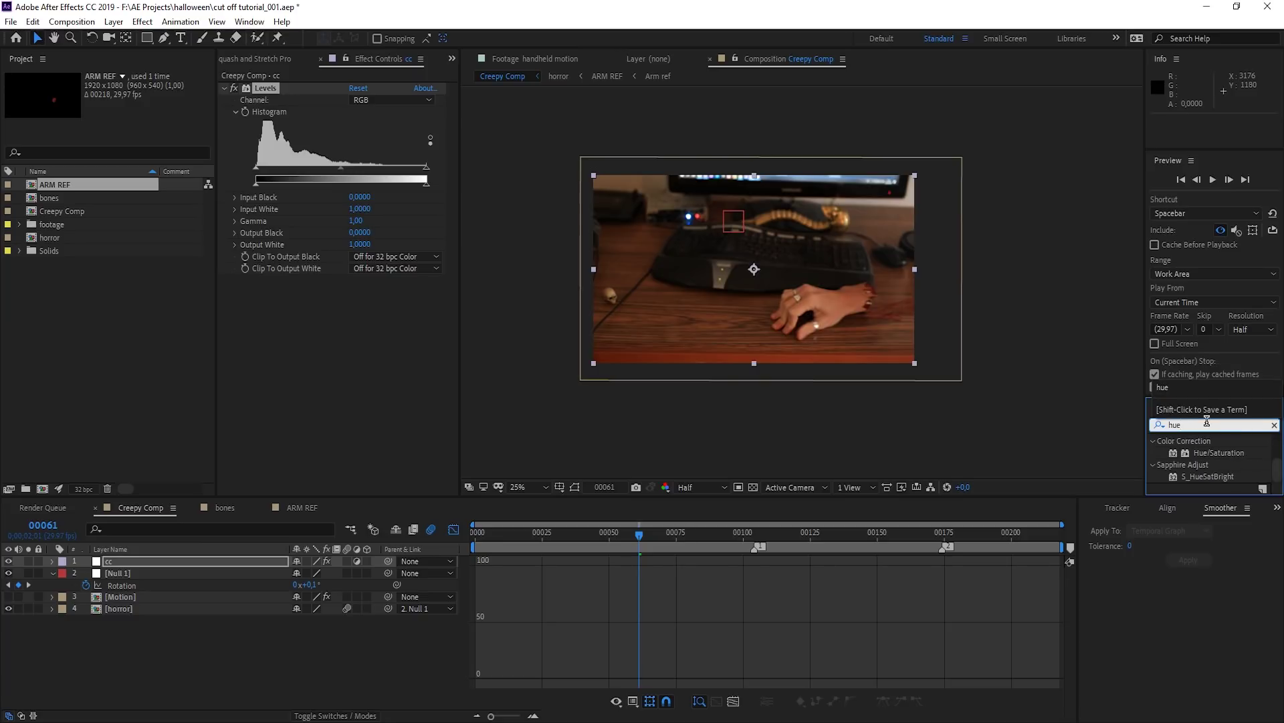
drag(1219, 452, 312, 65)
Step: Set Levels on the cc layer to input black 0,0275, input white 0,8275 and output black 0,0471
drag(427, 175, 382, 176)
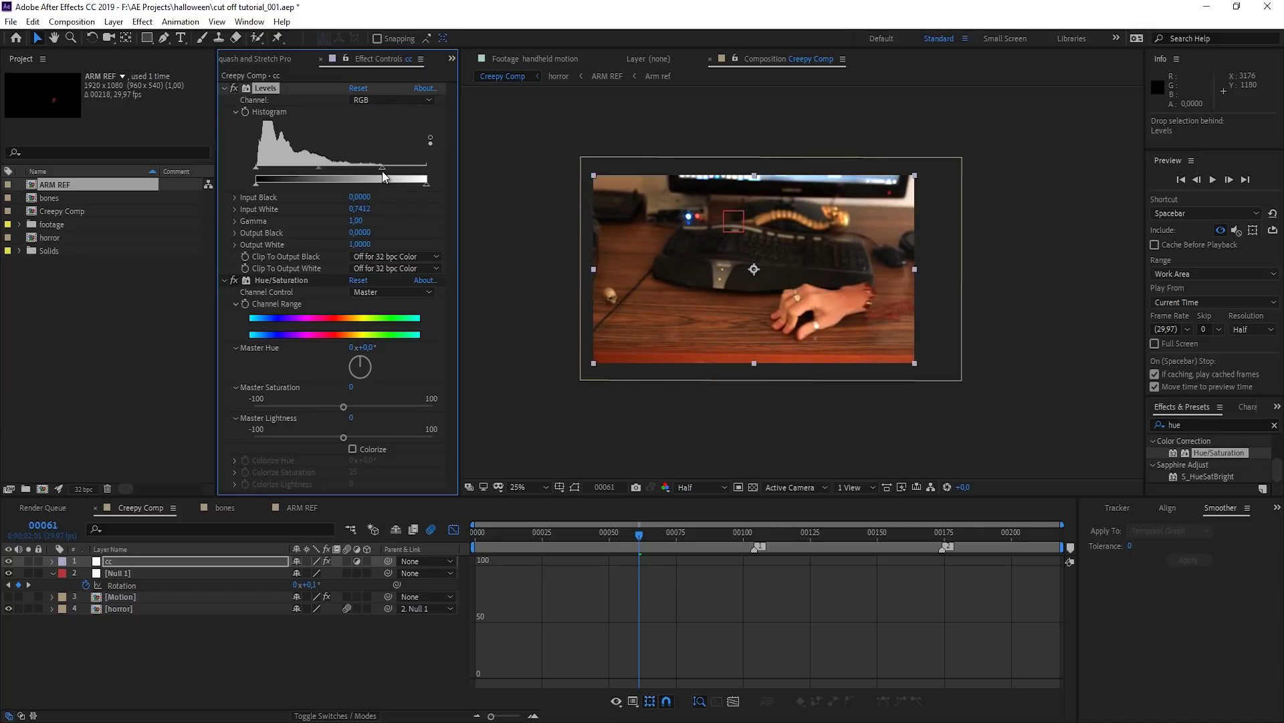
drag(259, 172, 263, 173)
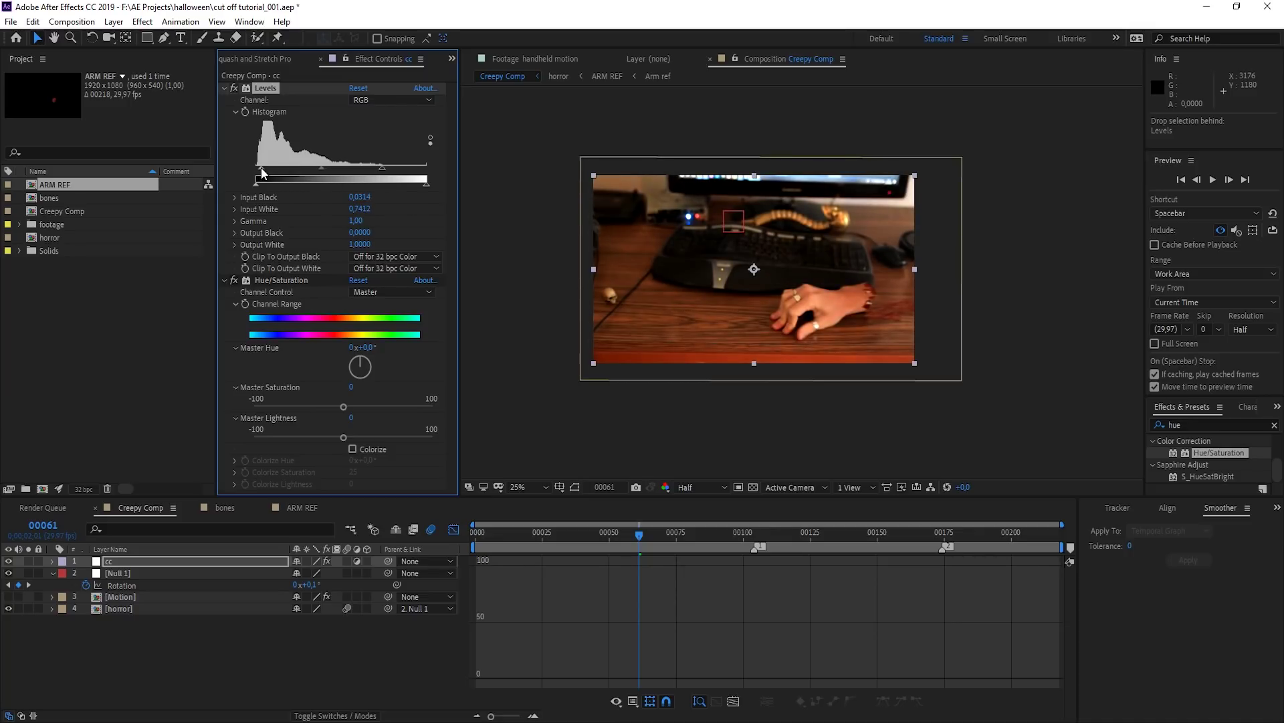
drag(383, 170, 397, 170)
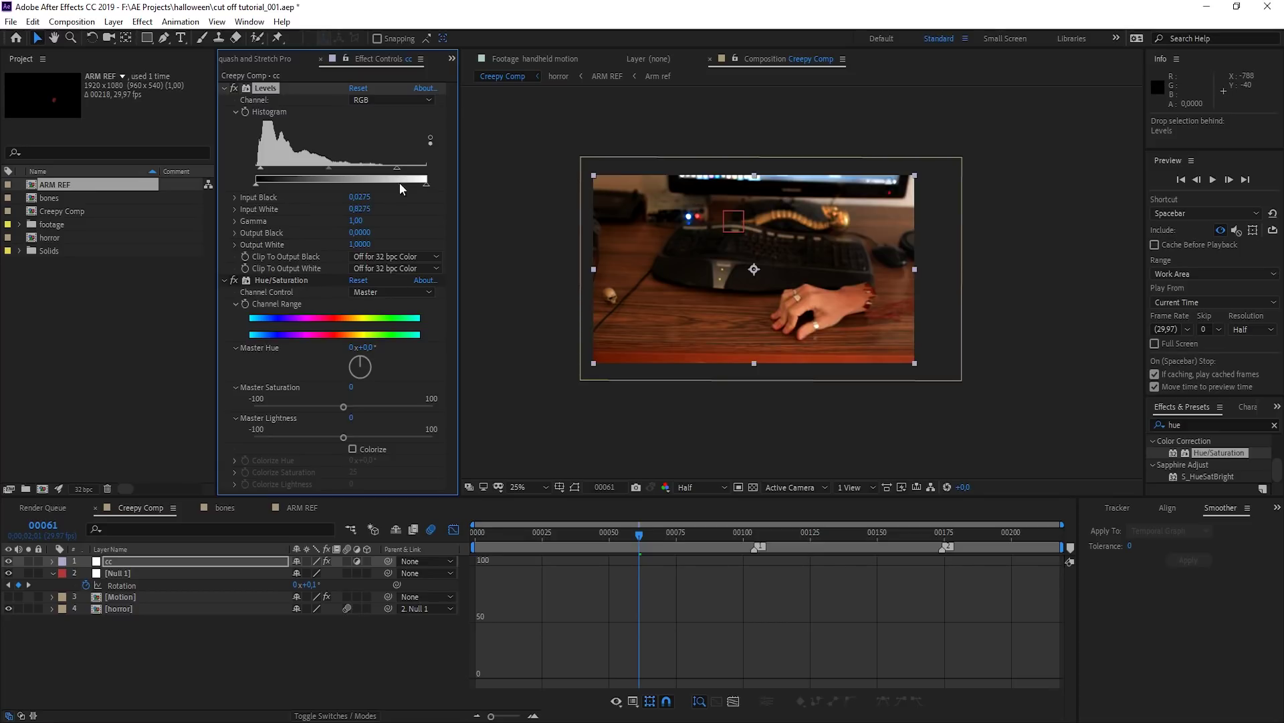
drag(259, 187, 269, 187)
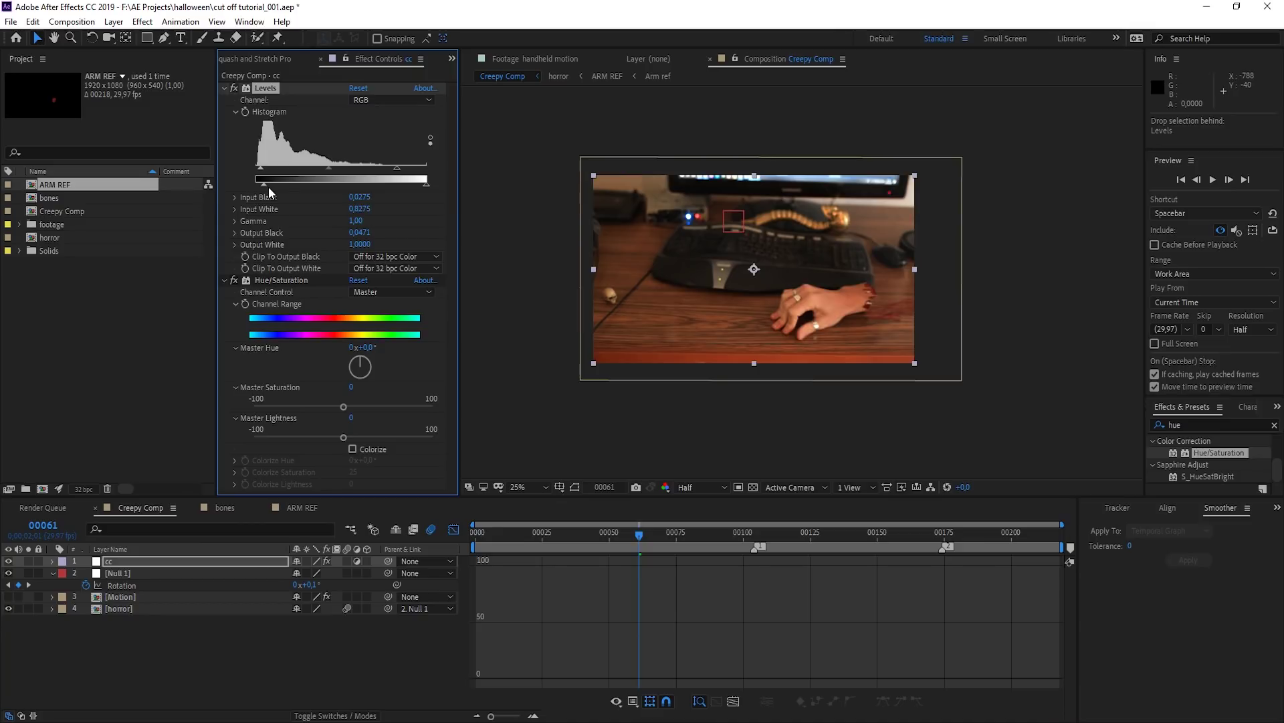
Step: Set the cc layer's Hue/Saturation master saturation to -30 and choose the colour channel to adjust
click(288, 280)
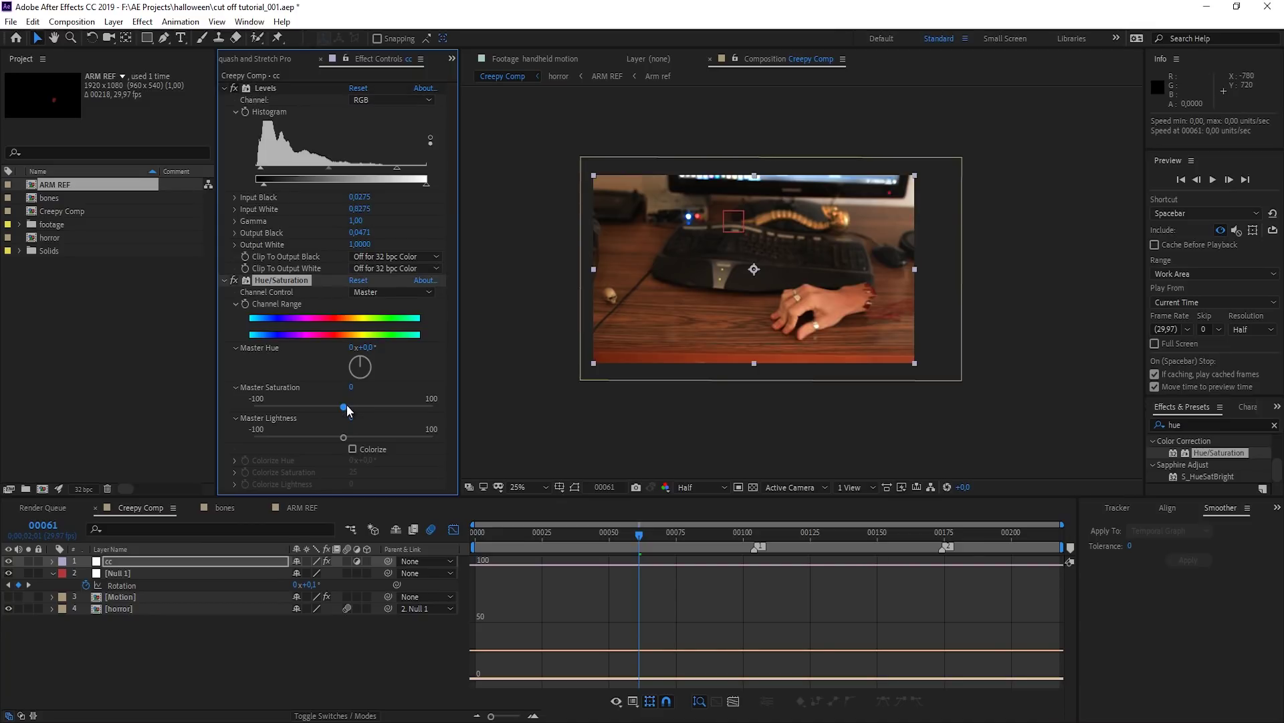
drag(344, 408, 332, 411)
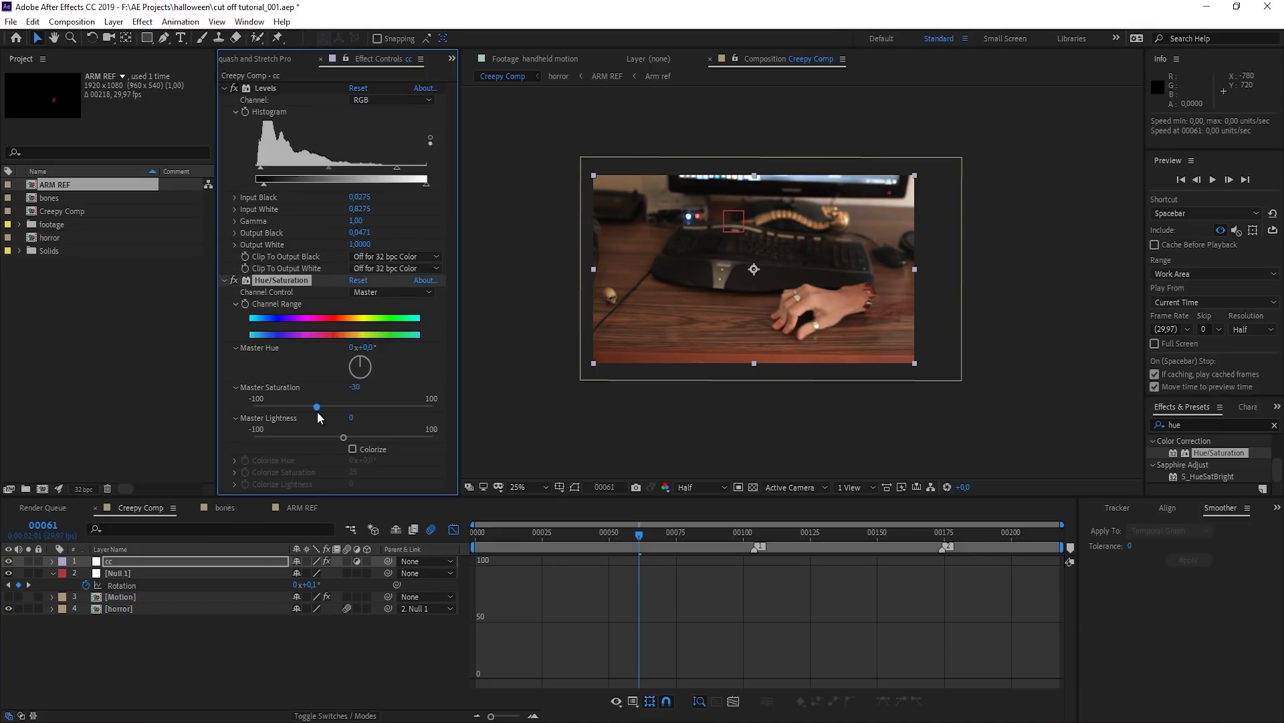
click(391, 292)
click(368, 315)
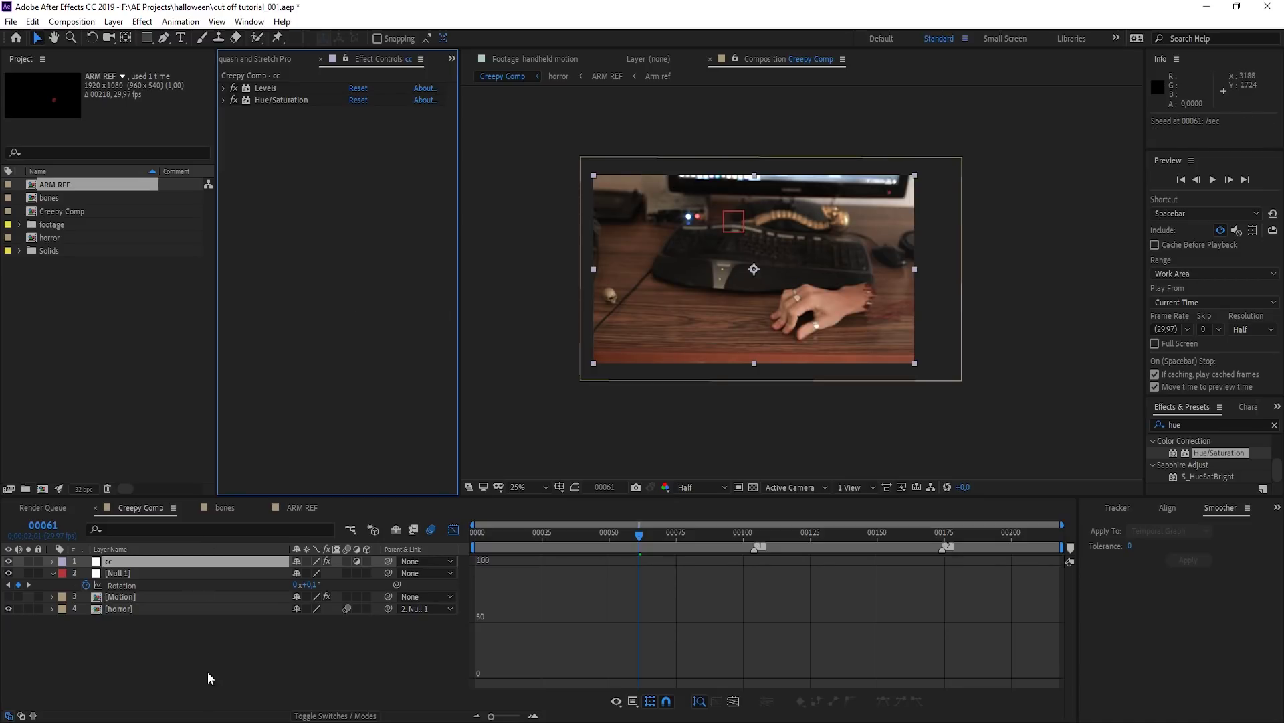
Step: Add a second adjustment layer and apply CC Vignette to it with an amount of 150
click(208, 671)
key(ctrl+alt+y)
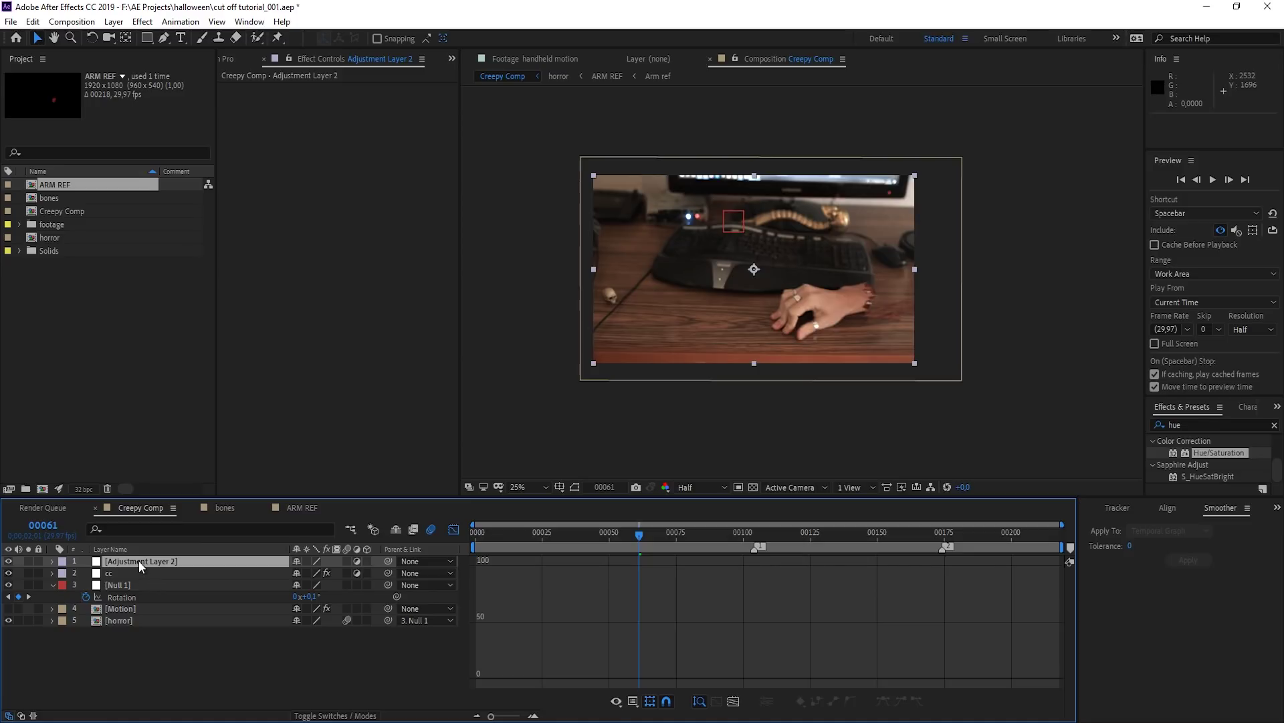
click(1198, 423)
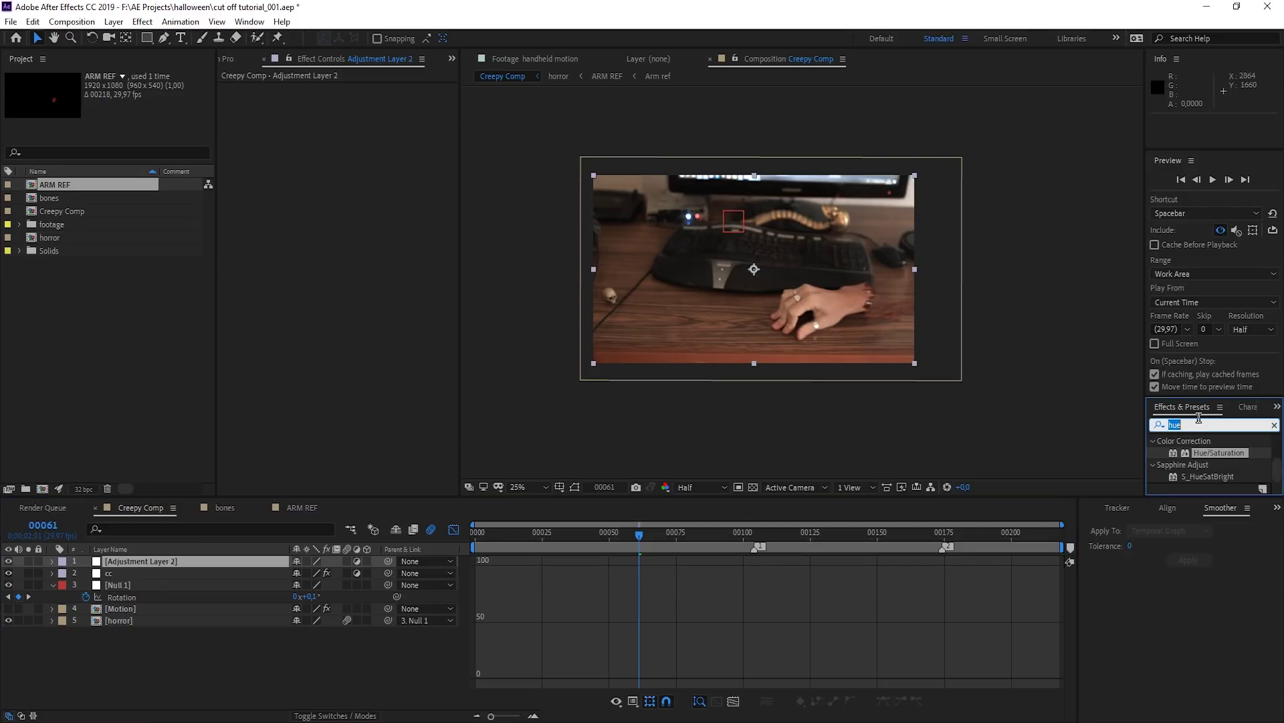
text(vig)
drag(1202, 476, 365, 100)
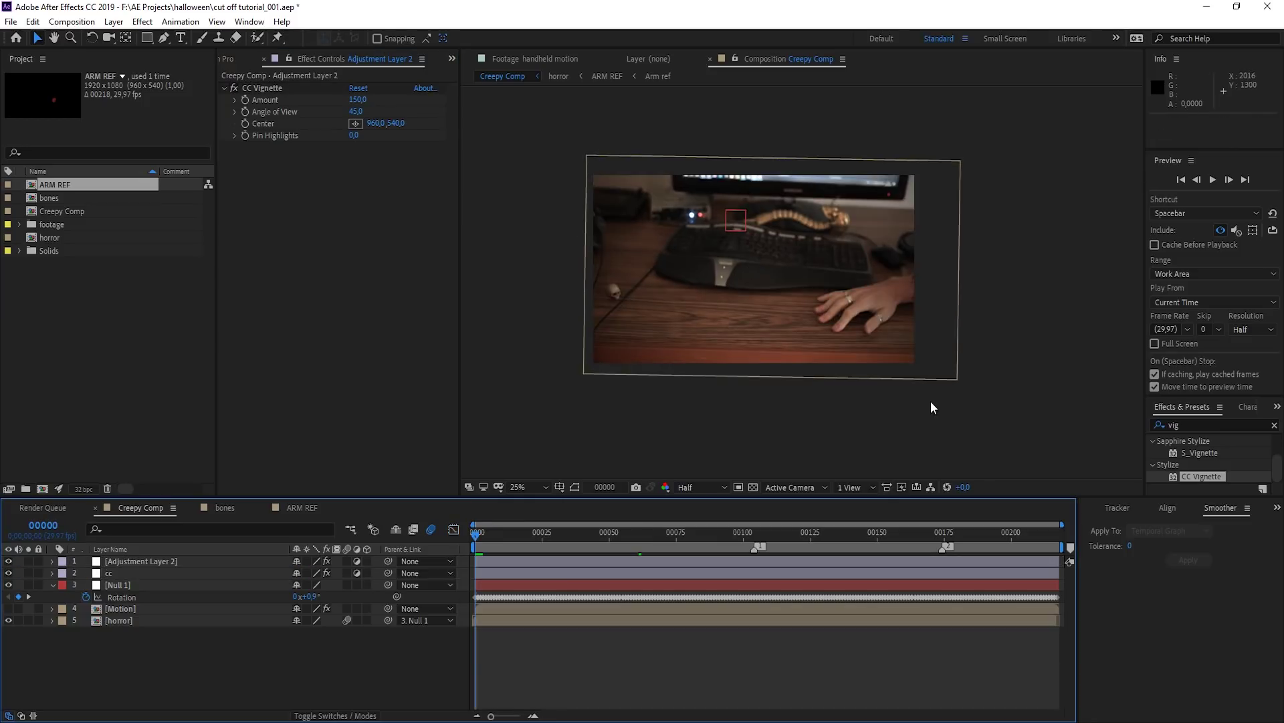
Step: Enlarge the composition view and play the preview to check the vignette and colour grade
scroll(930, 400, up, 2)
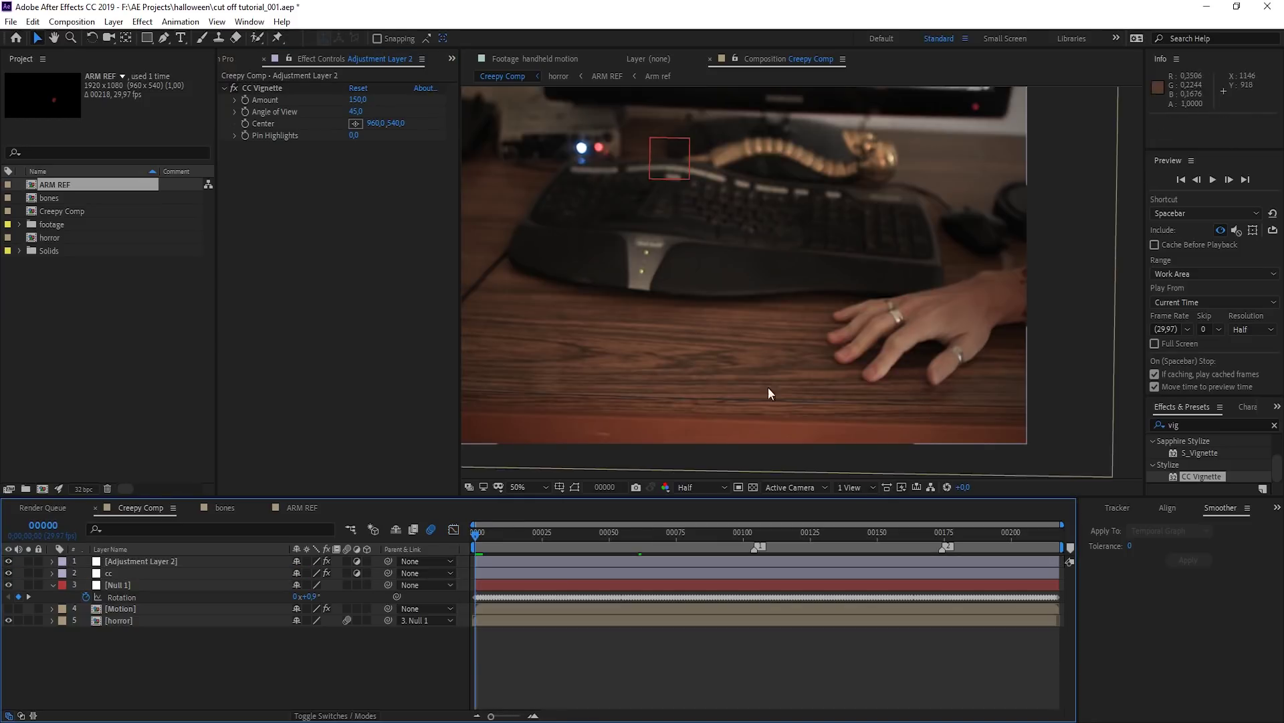
drag(461, 314, 379, 312)
drag(489, 309, 567, 333)
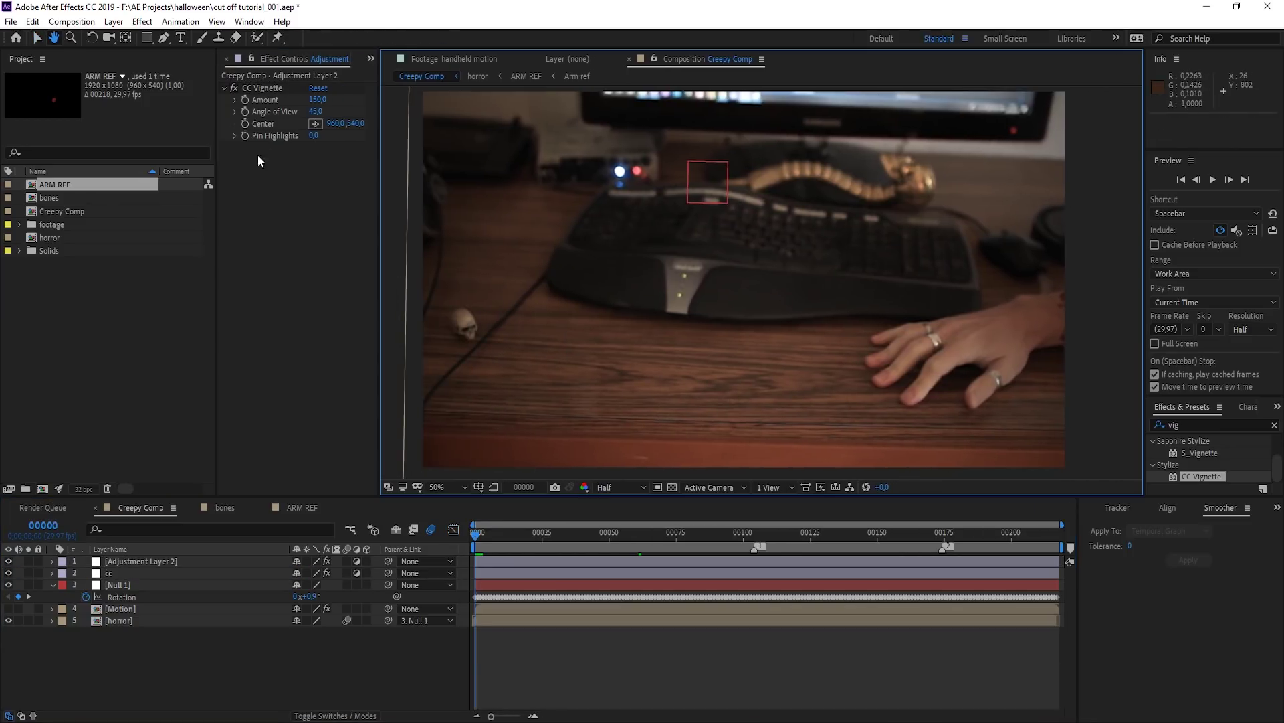
key(space)
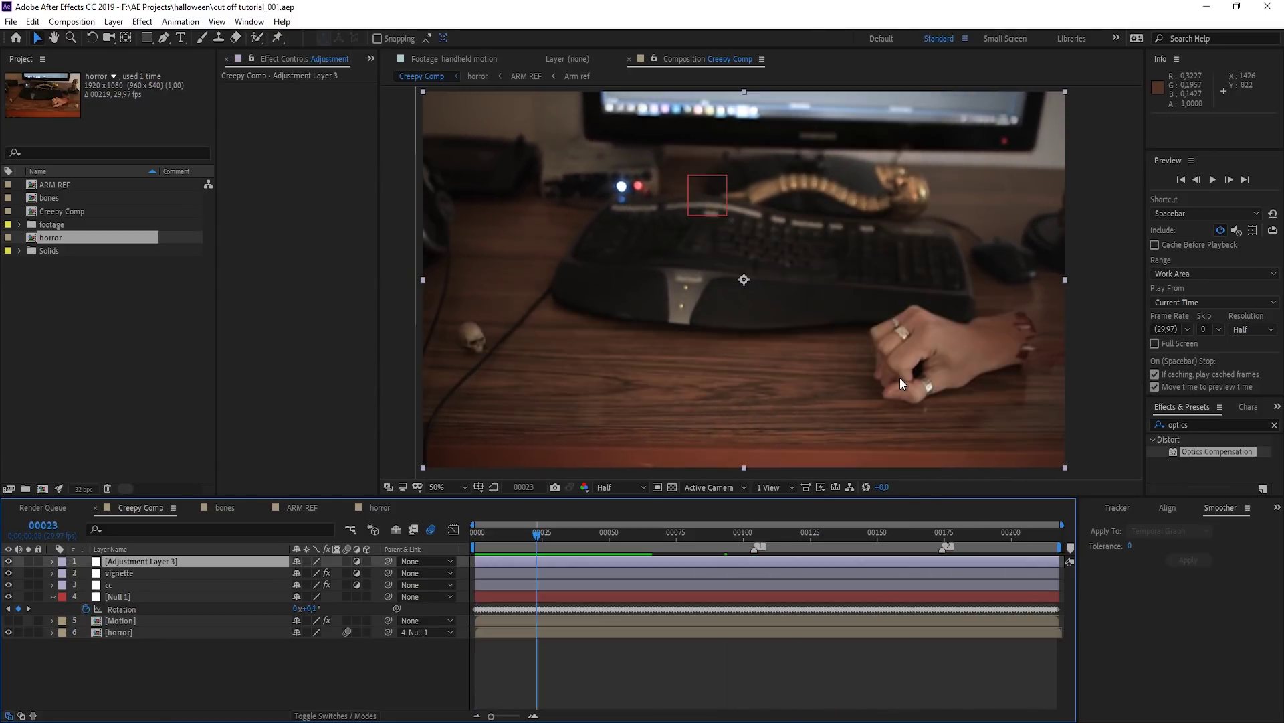
Step: Collapse the null's properties, duplicate the horror layer and solo the upper copy
scroll(900, 378, down, 2)
scroll(905, 375, up, 2)
drag(720, 256, 699, 190)
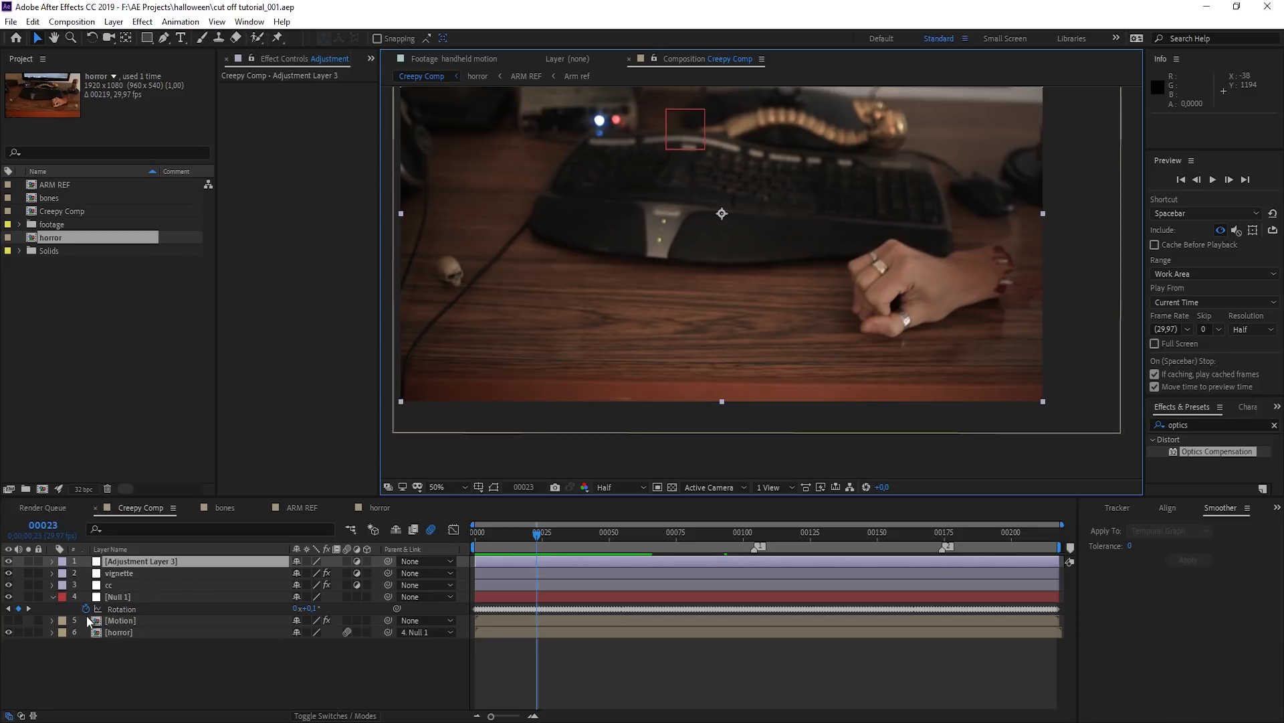
click(53, 596)
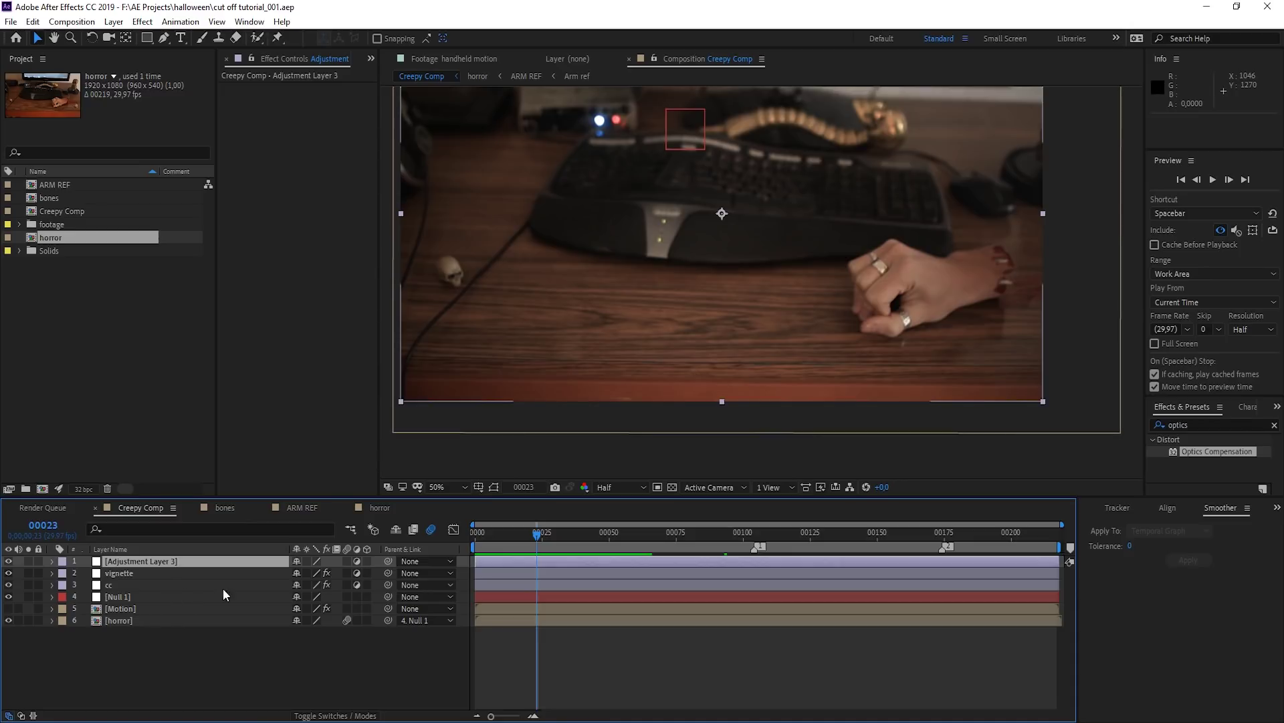
click(125, 620)
key(ctrl+d)
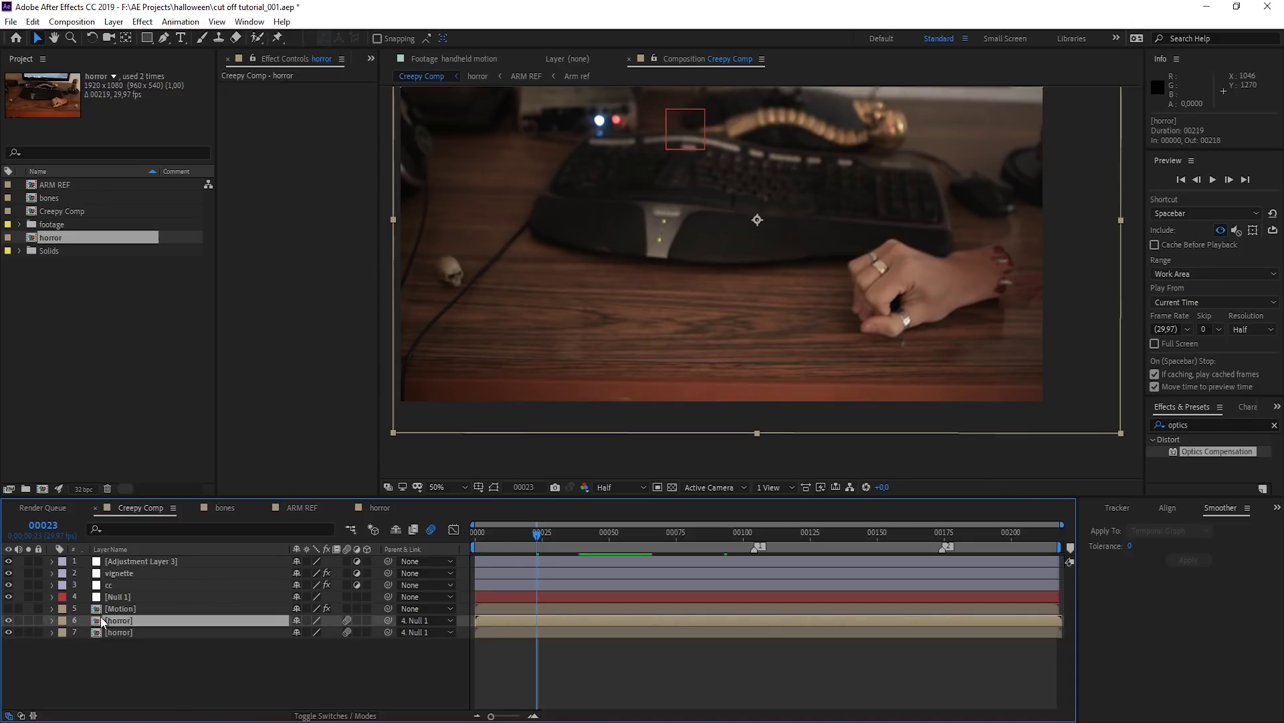
click(28, 620)
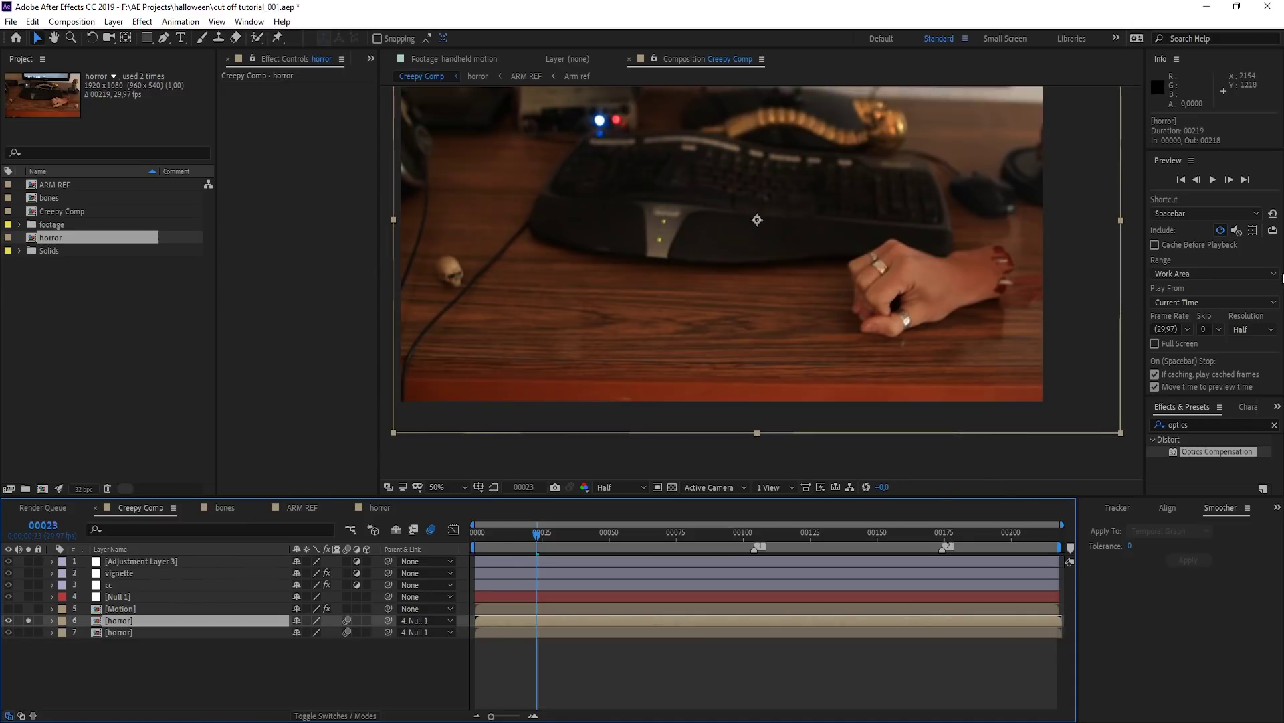
Step: Apply Extract to the upper horror layer with a black point of 161 and a black softness of 32
click(1195, 425)
text(extrac)
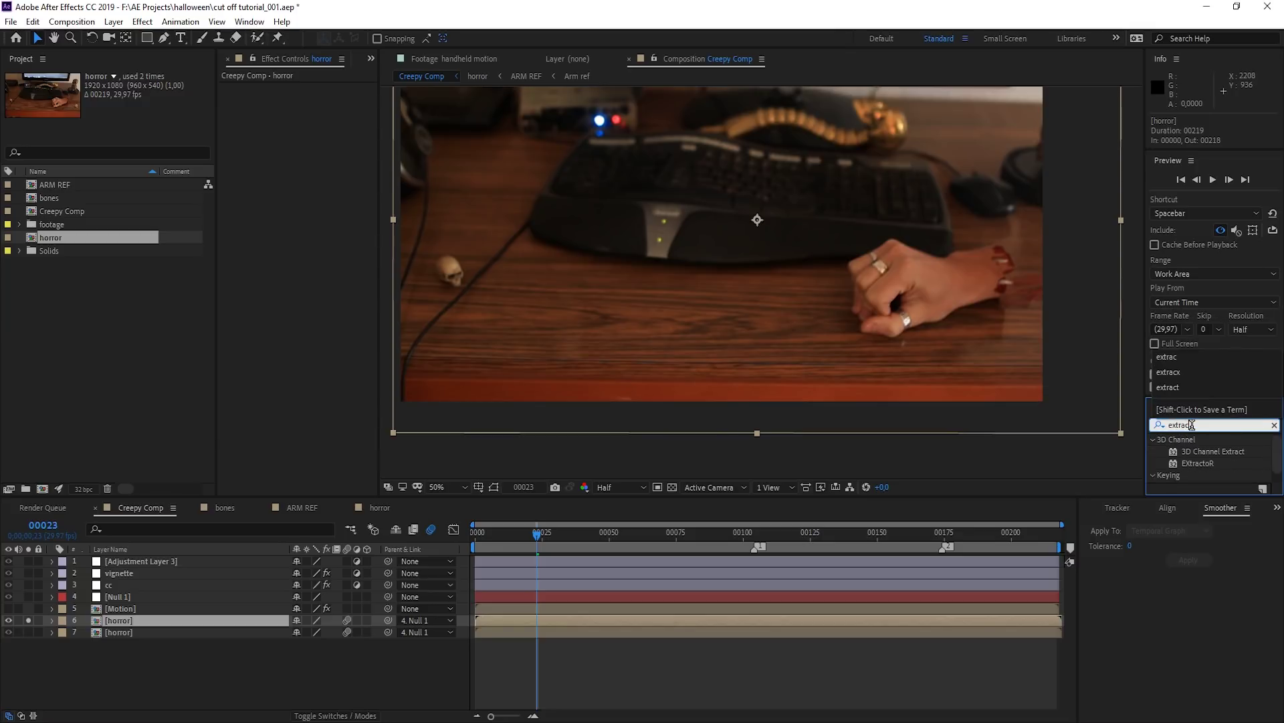
drag(1193, 477, 837, 315)
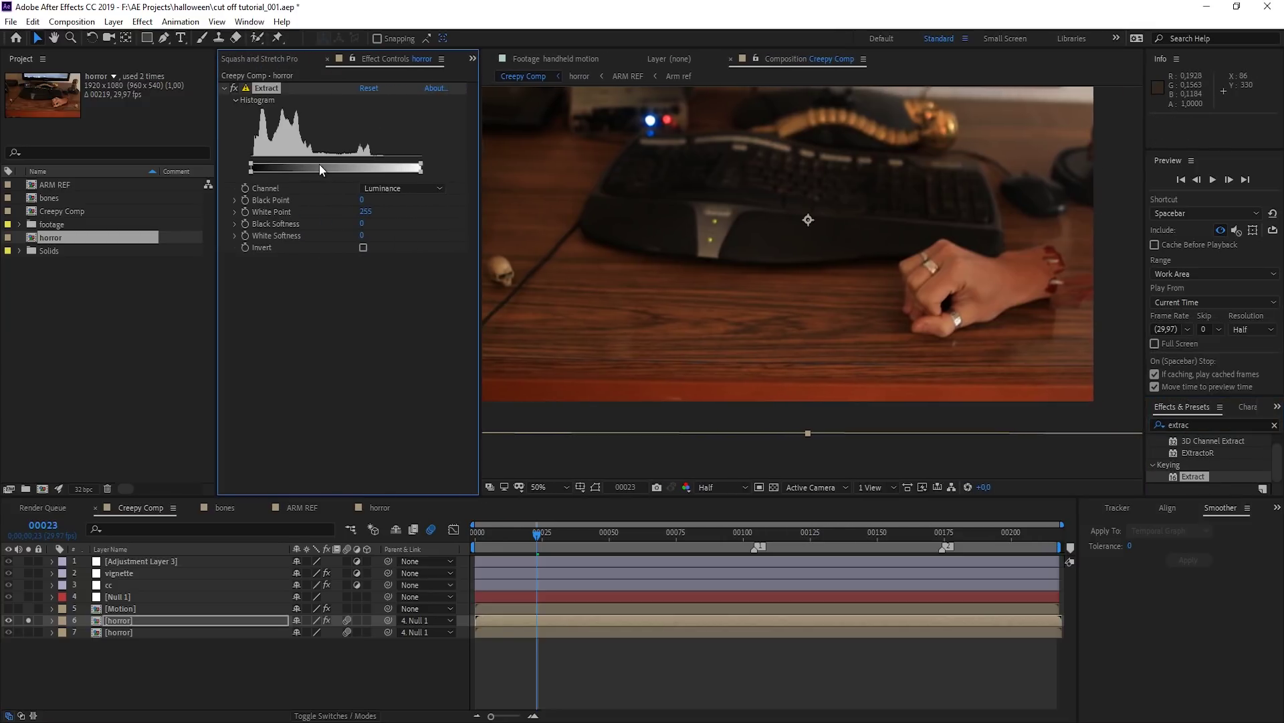
drag(252, 163, 358, 163)
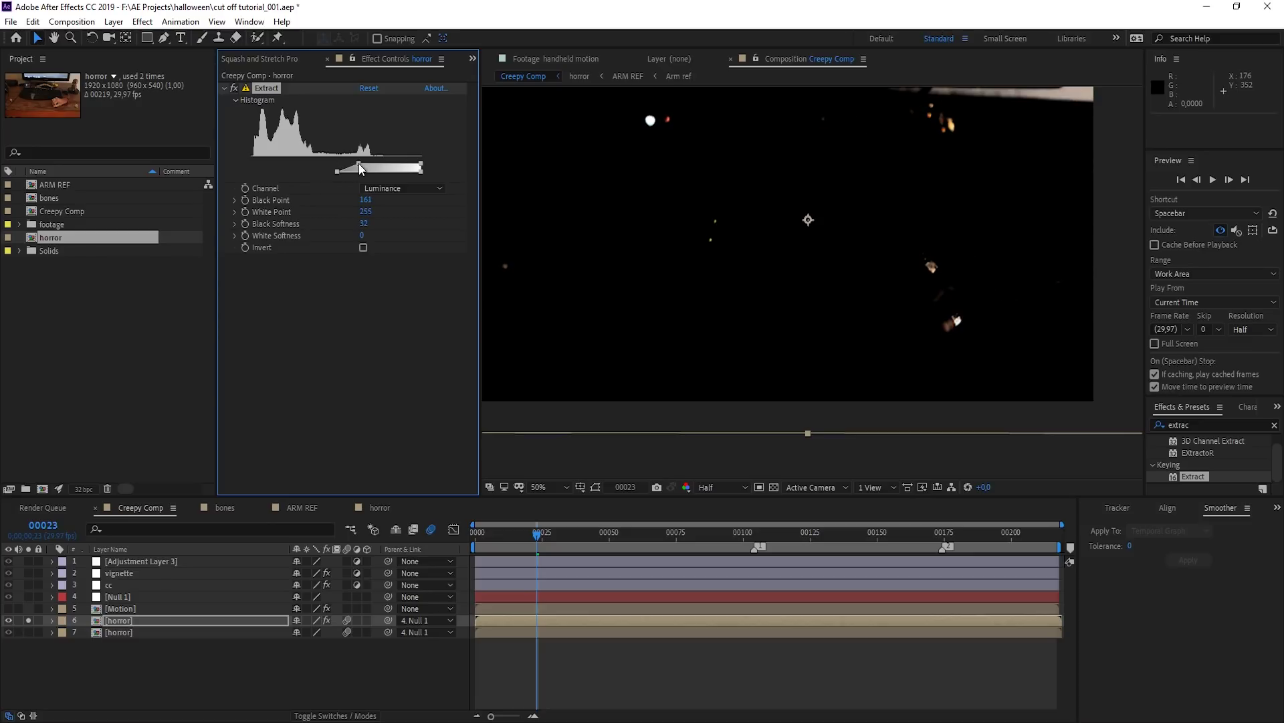
Step: Add Directional Blur to the upper horror layer with a direction of 90° and a blur length of about 128
click(1212, 422)
text(direction)
double_click(1234, 451)
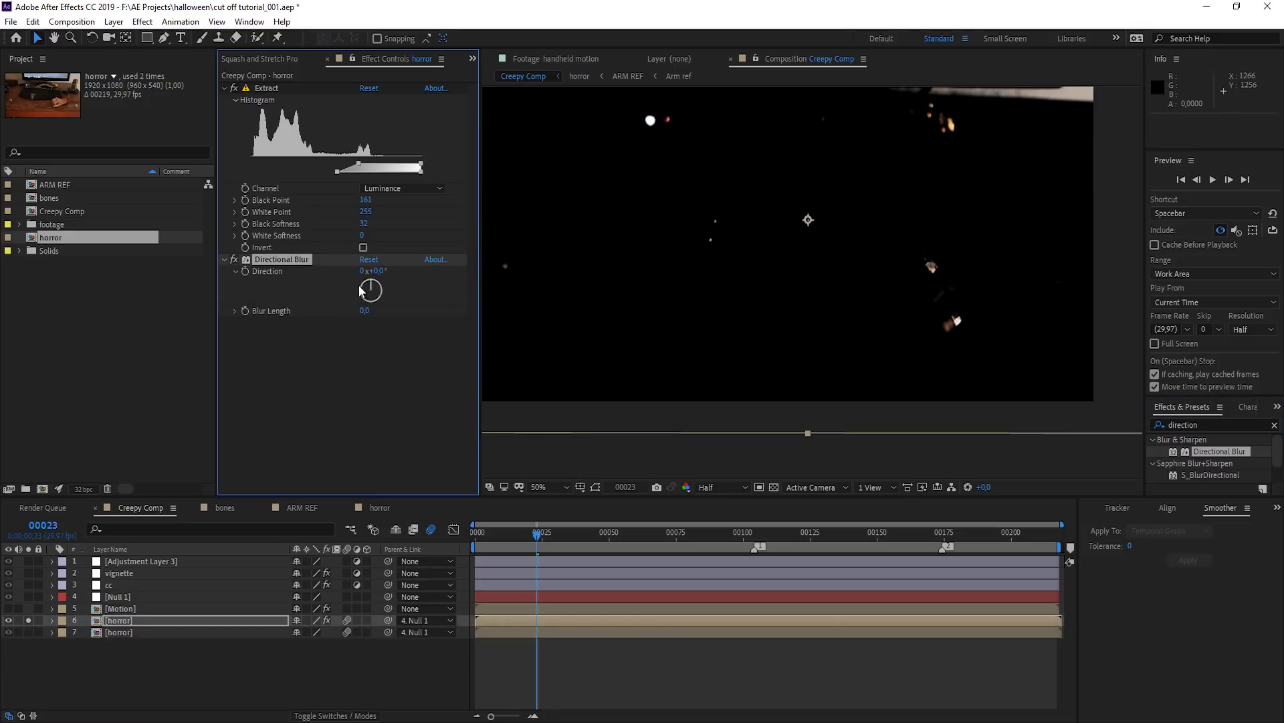
text(90)
key(Return)
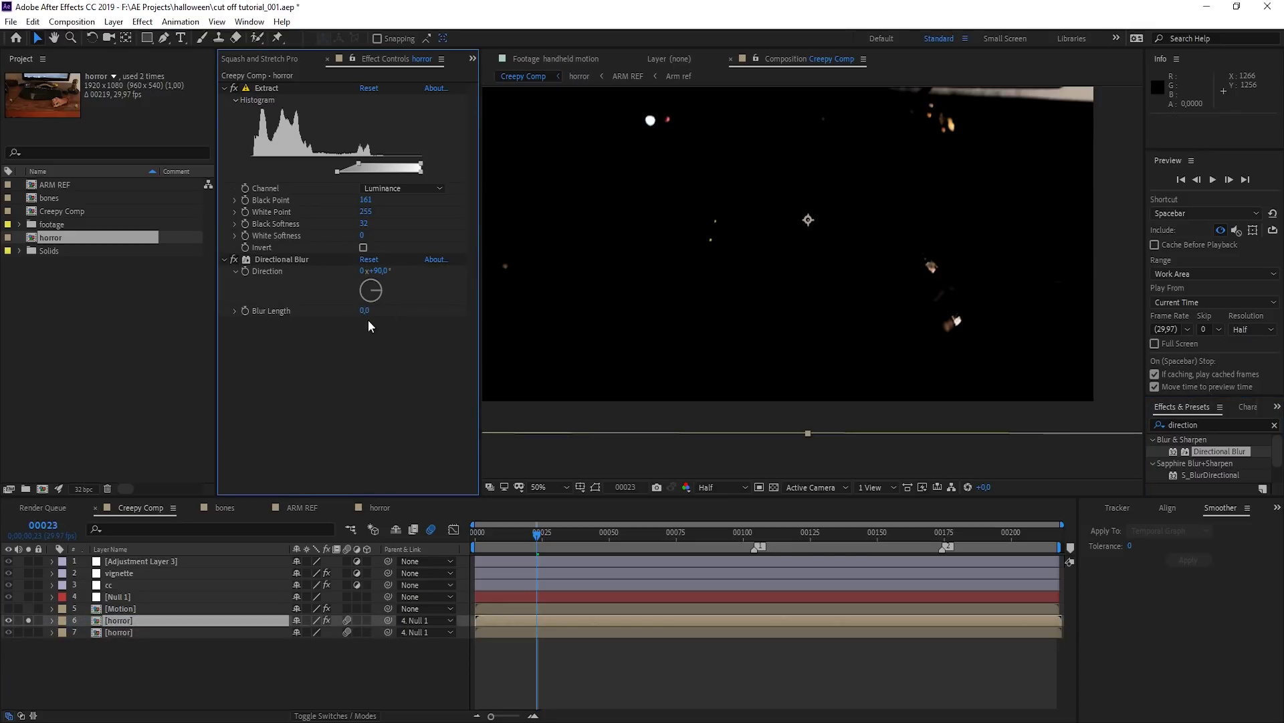
drag(368, 311, 1131, 353)
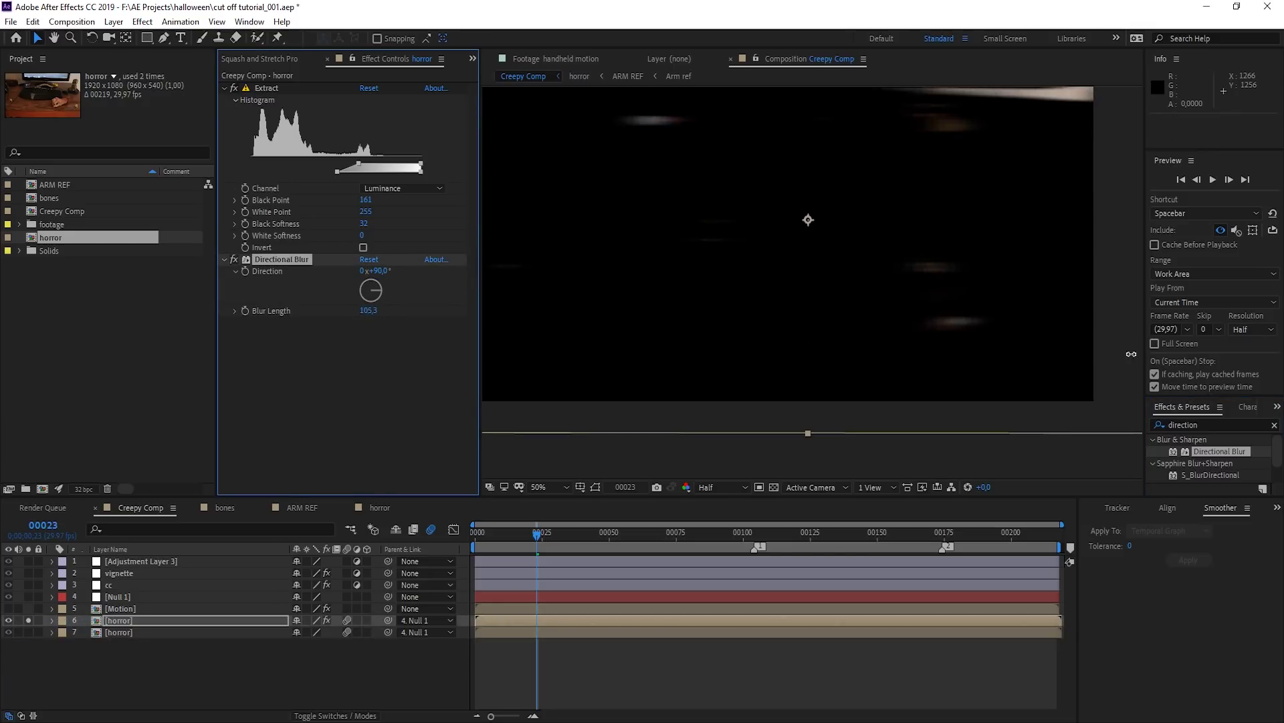
Step: Unsolo the upper horror layer, set its blending mode to Add and check the highlight streaks in the composition
click(28, 620)
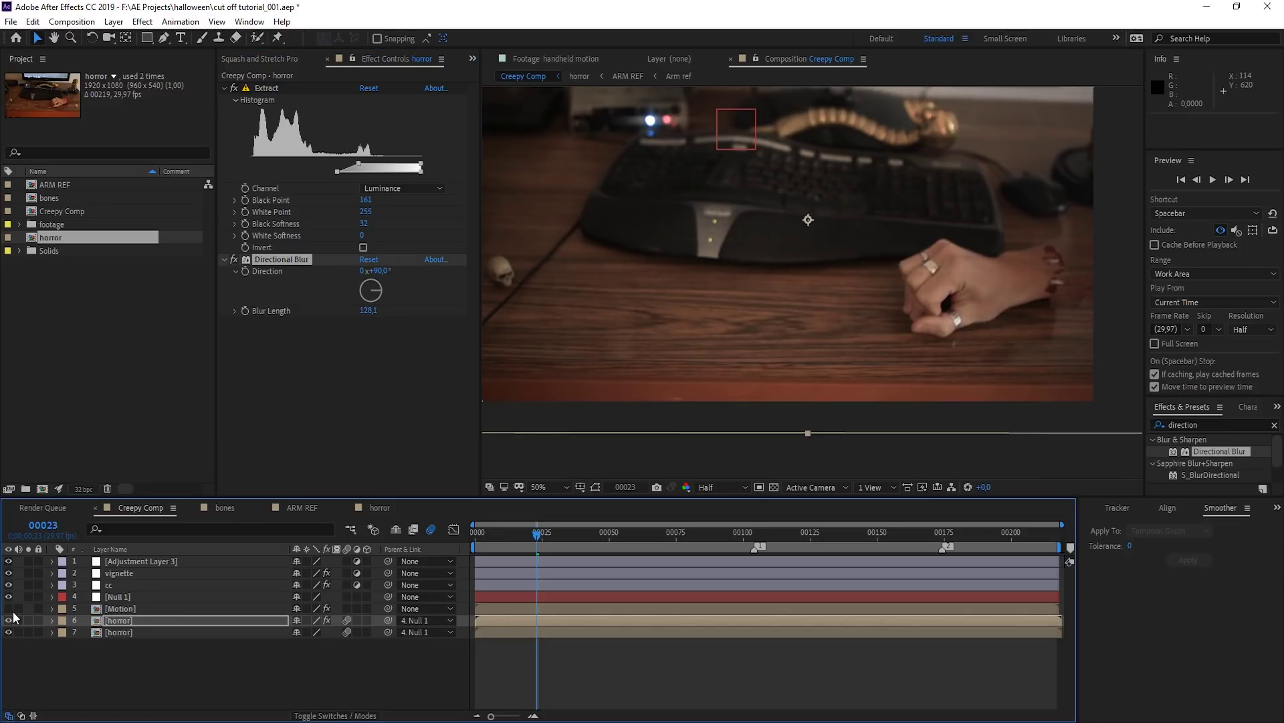
click(8, 621)
click(8, 622)
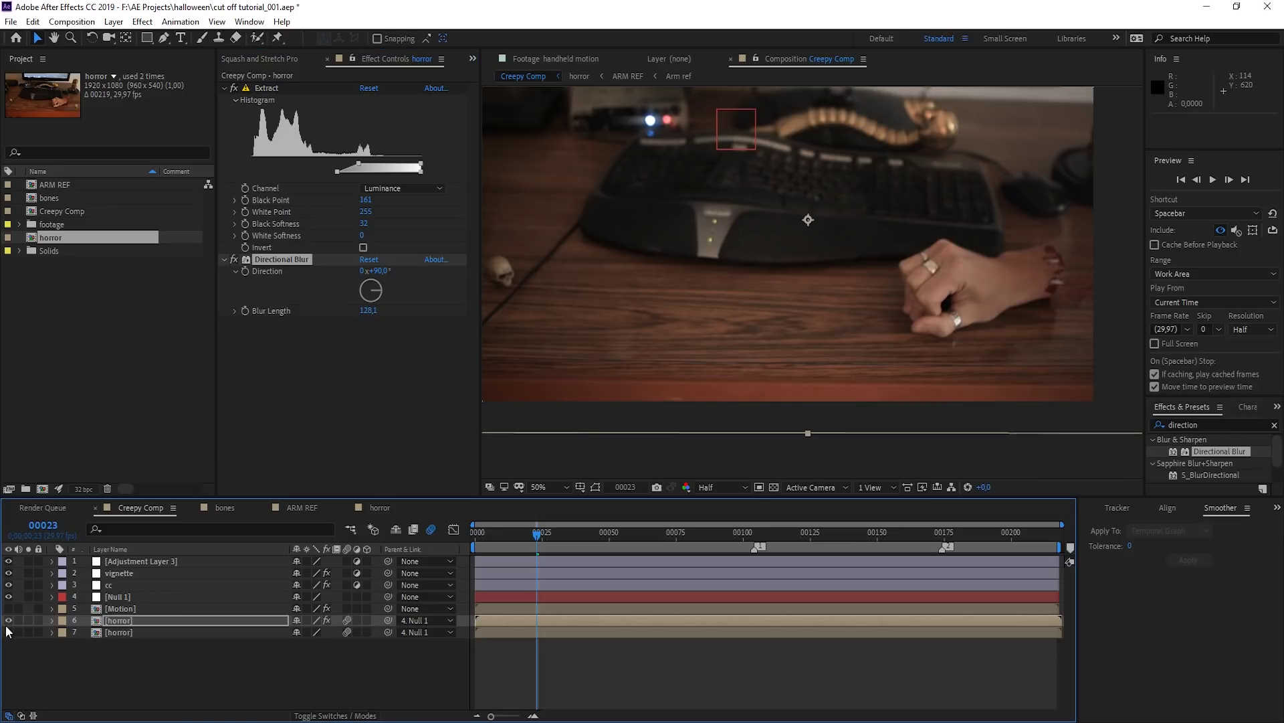
click(322, 715)
click(311, 621)
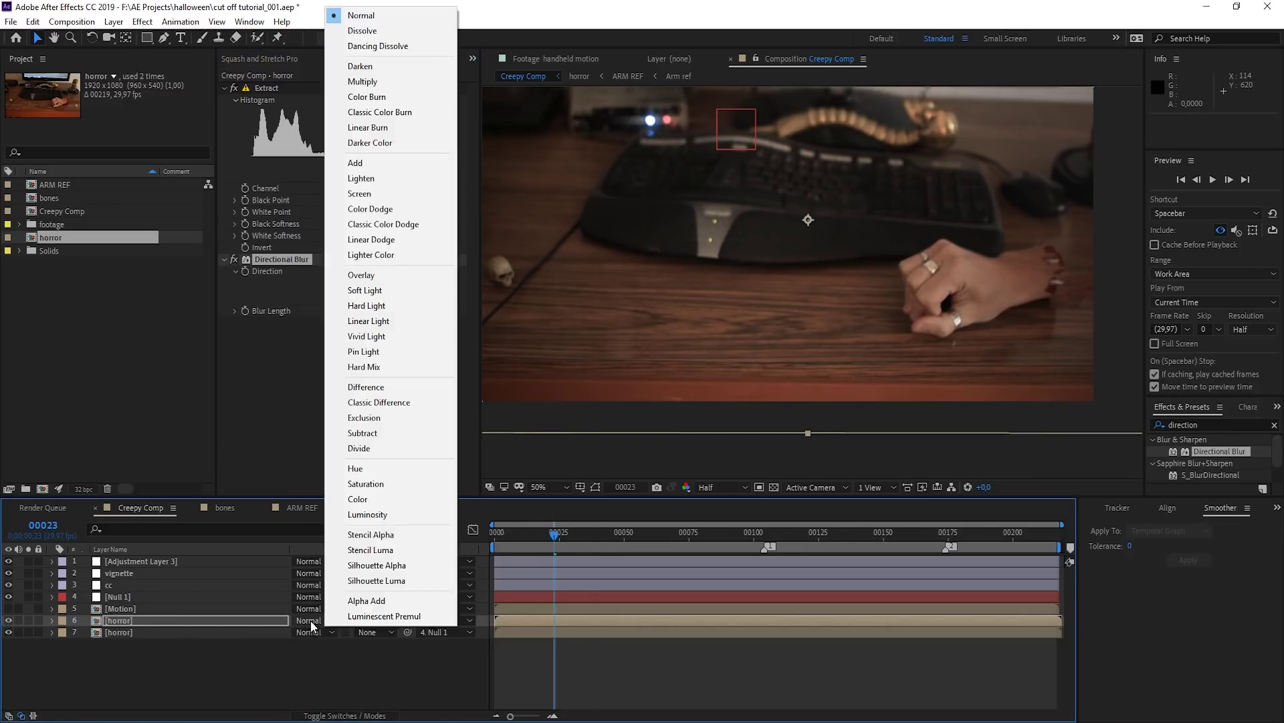
click(359, 166)
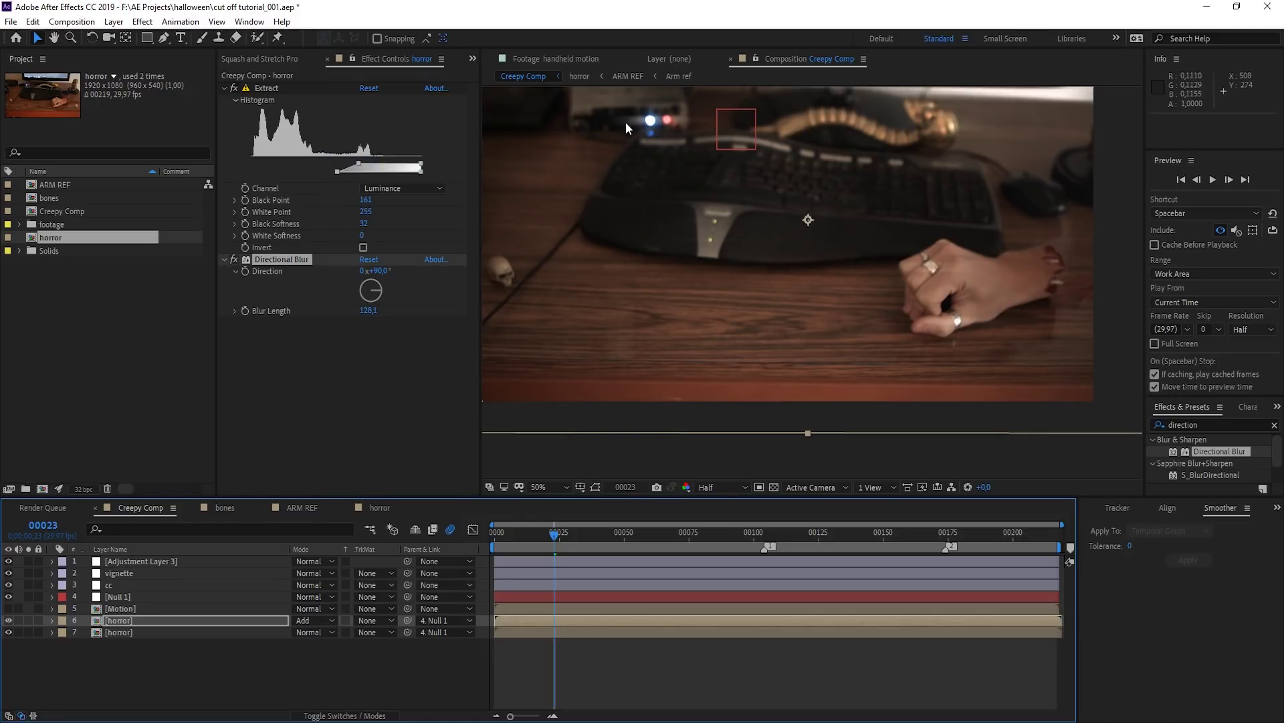
click(8, 620)
scroll(859, 328, down, 2)
drag(840, 286, 840, 313)
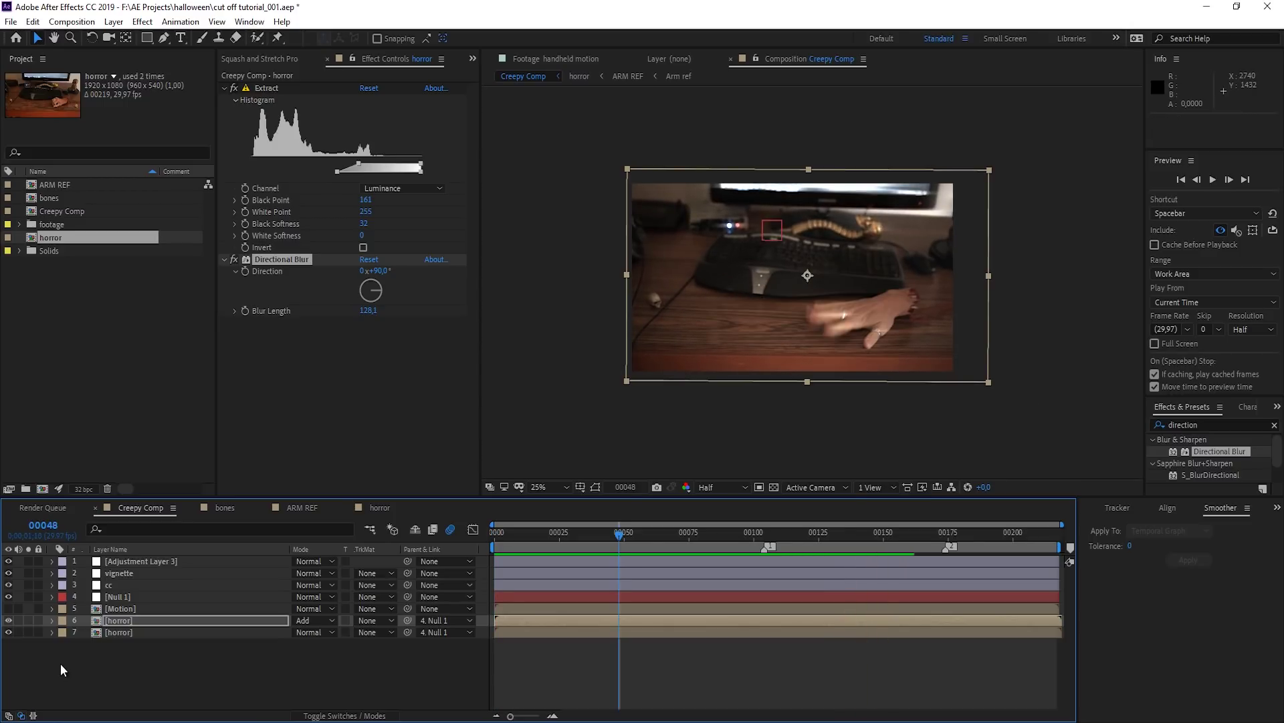
Step: Create an adjustment layer, place it directly above the cc layer and name it cc2
key(ctrl+alt+y)
drag(122, 615, 137, 577)
key(Return)
text(cc2)
click(820, 687)
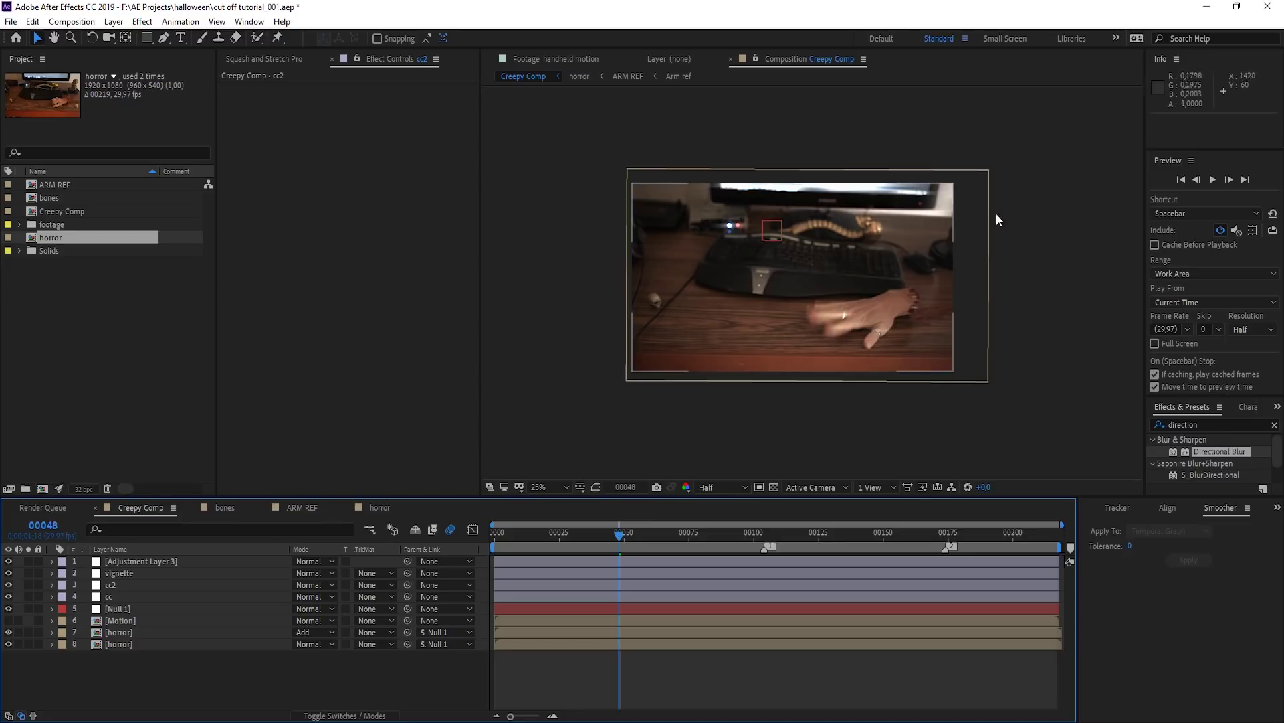
Step: Apply Photo Filter to the cc2 layer and set its filter to Cooling Filter (80)
click(1208, 424)
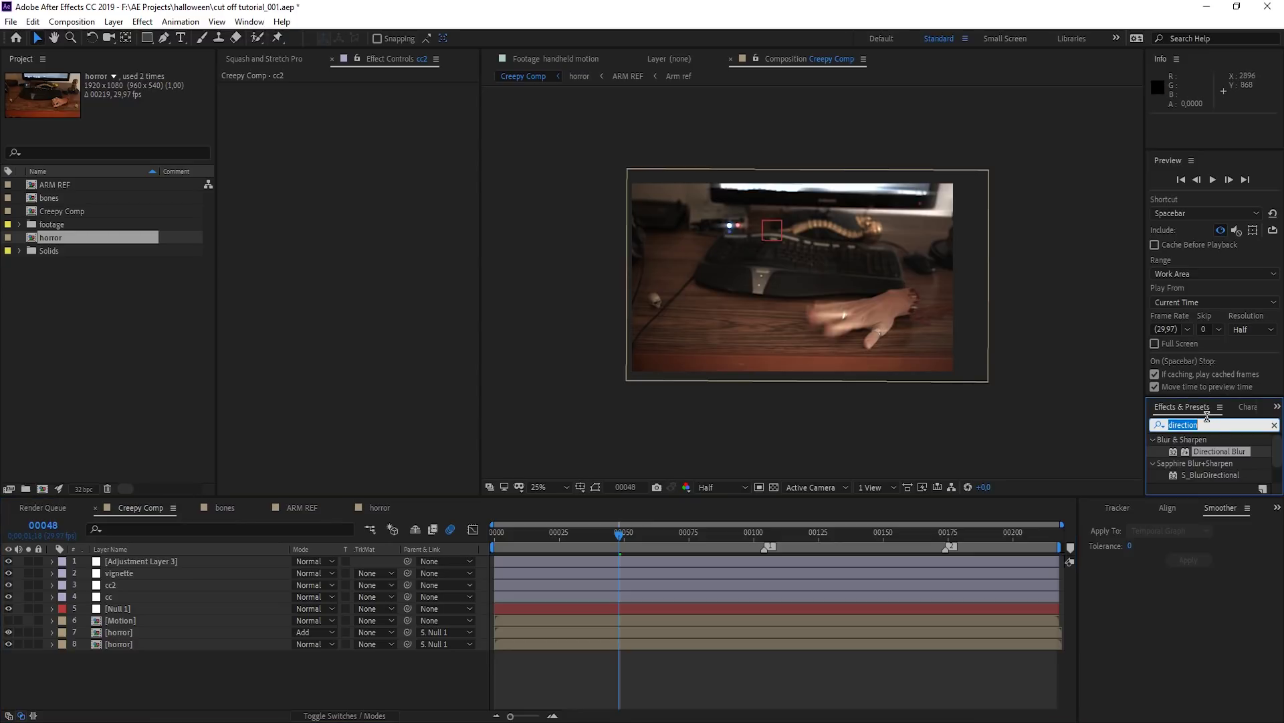
text(photo)
drag(1201, 450, 167, 585)
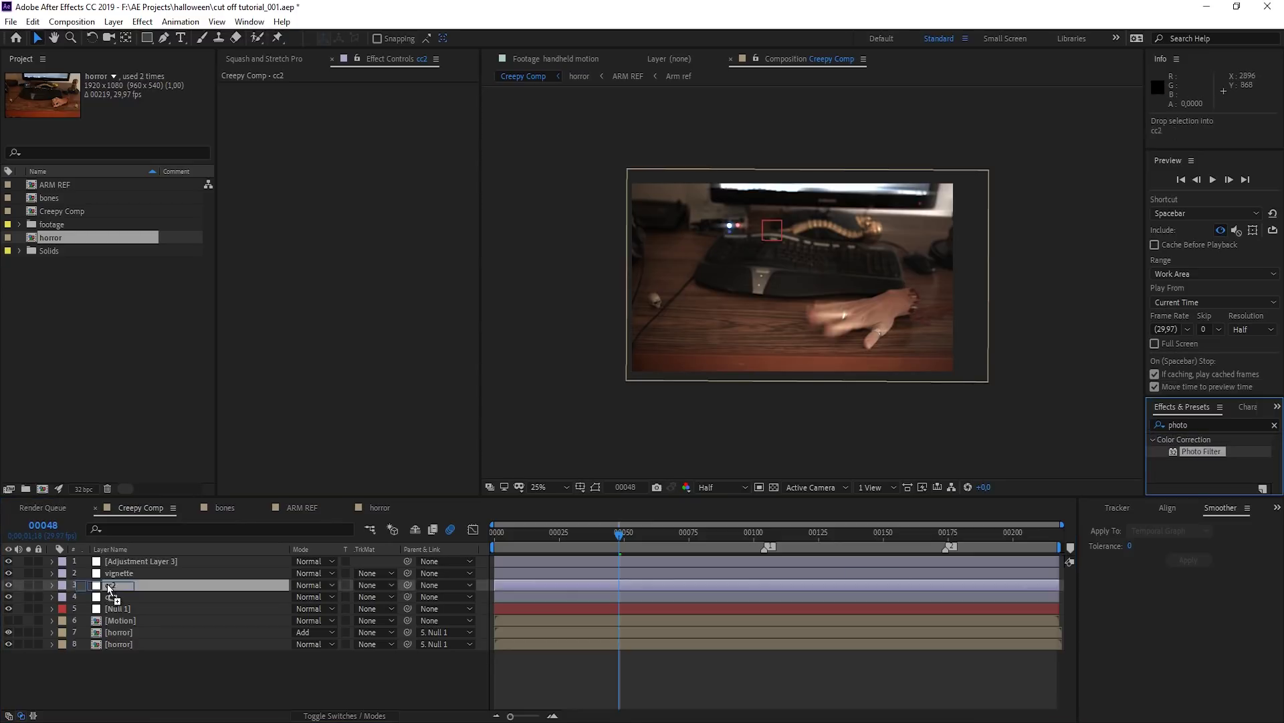
click(400, 100)
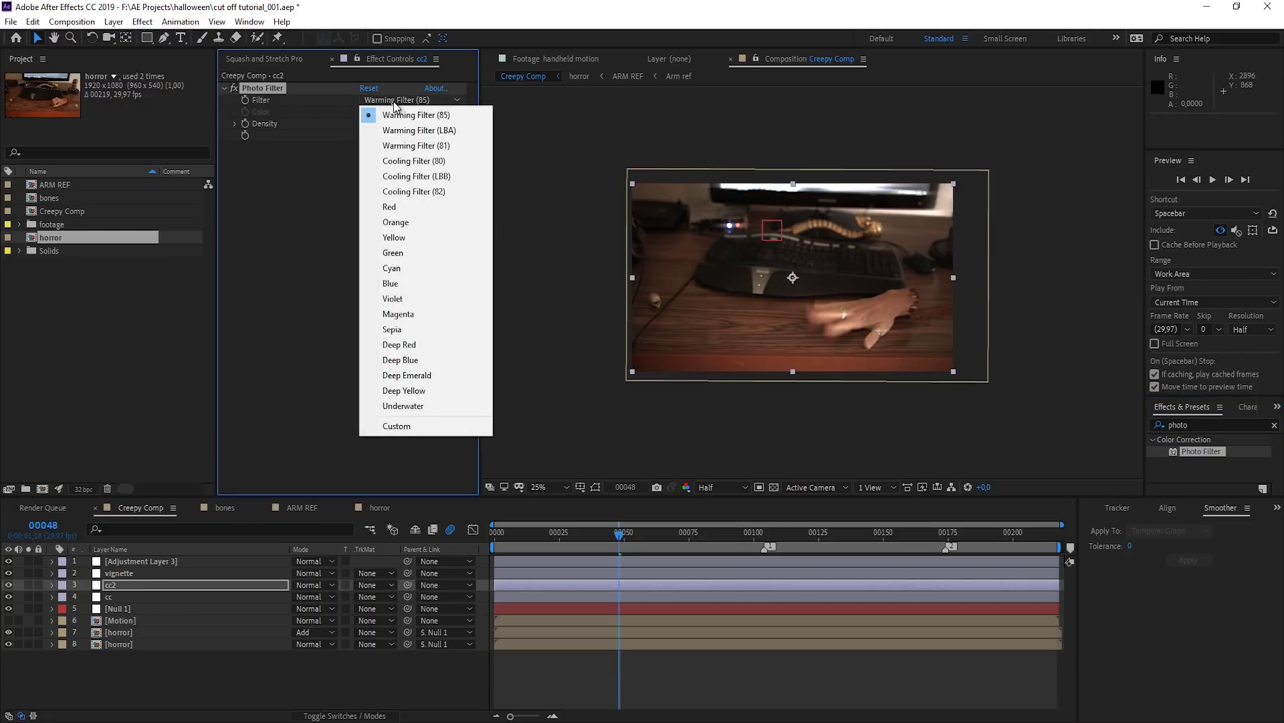
click(402, 163)
Step: Create another adjustment layer directly above the vignette layer and name it vig
click(119, 573)
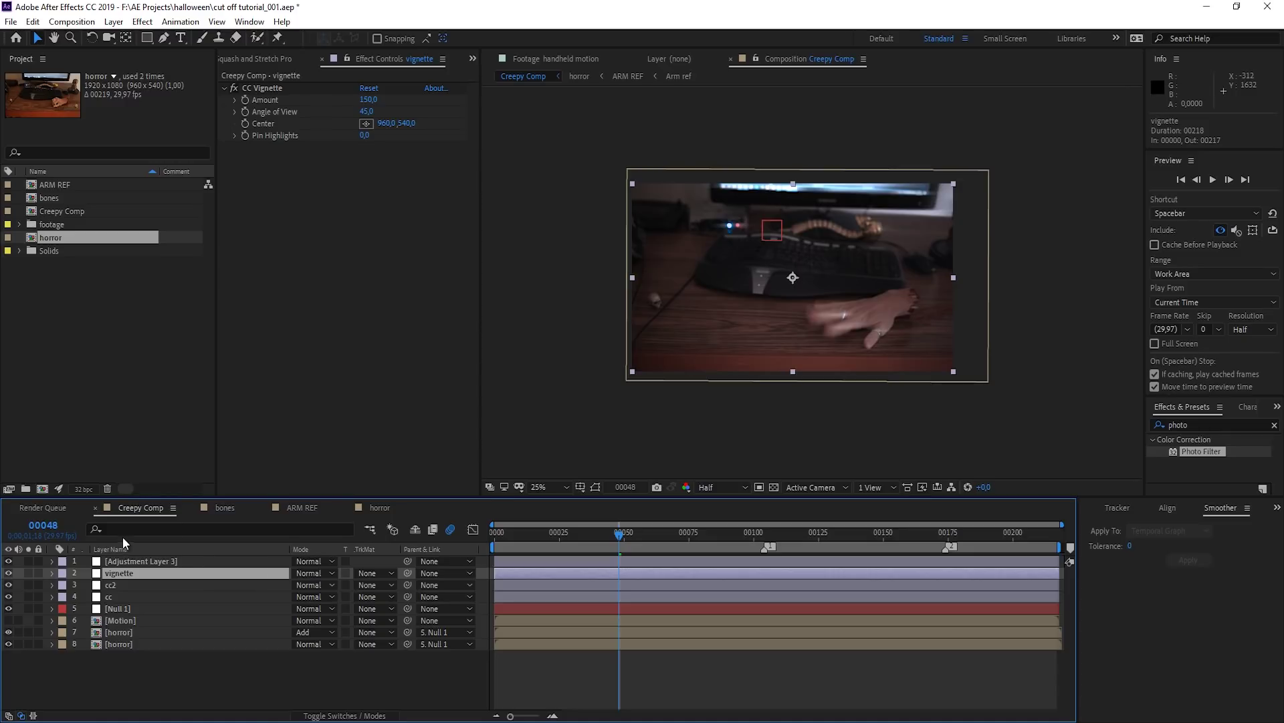
key(ctrl+alt+y)
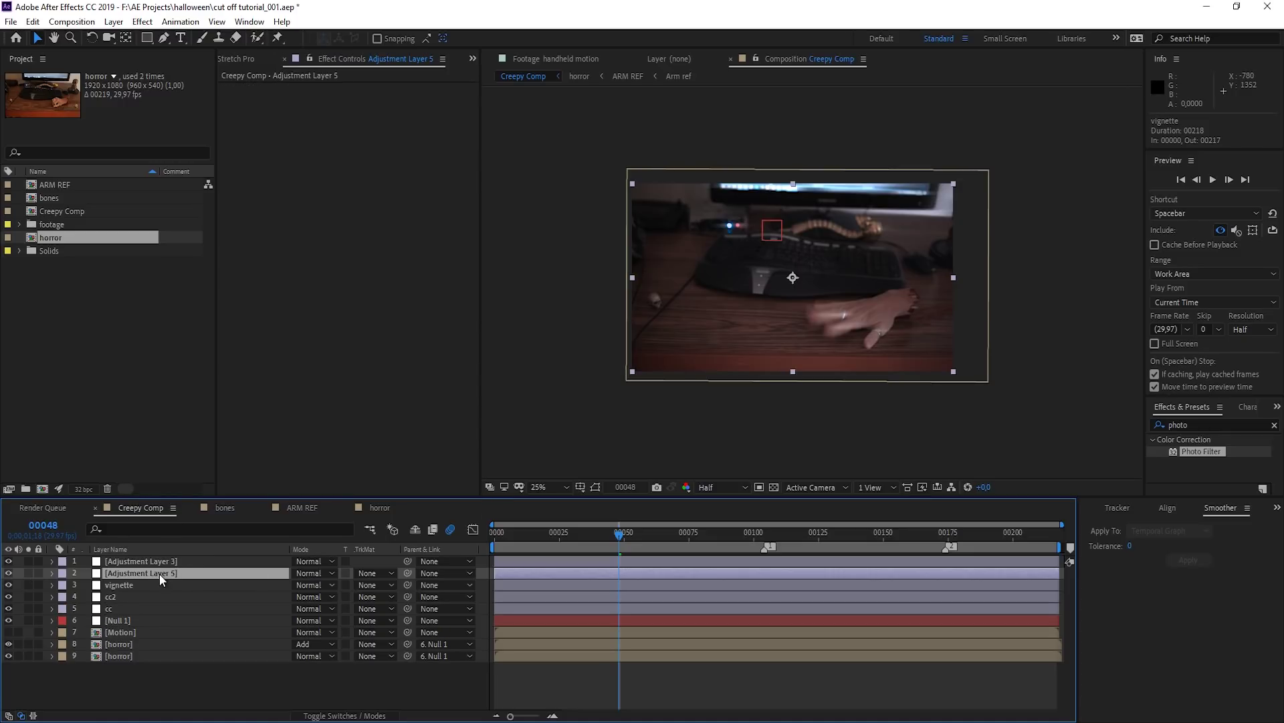
key(Return)
text(vig)
click(195, 673)
Step: Draw an elliptical mask around the keyboard and hand on the vig layer and enlarge it to about 112%
click(117, 572)
drag(146, 41, 194, 69)
drag(677, 214, 938, 365)
key(v)
double_click(875, 270)
drag(677, 212, 646, 194)
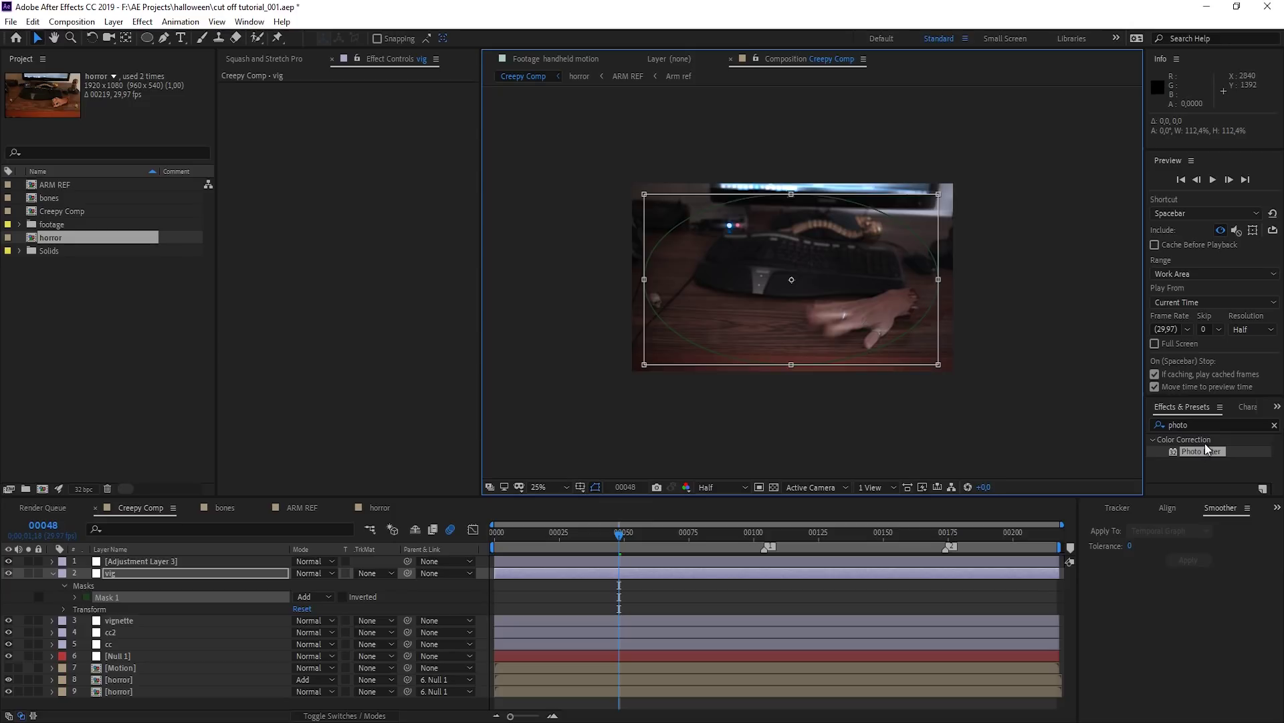
Step: Apply Gaussian Blur to the vig layer with a blurriness of 30.2
double_click(1191, 424)
text(gaus)
drag(1214, 451, 138, 572)
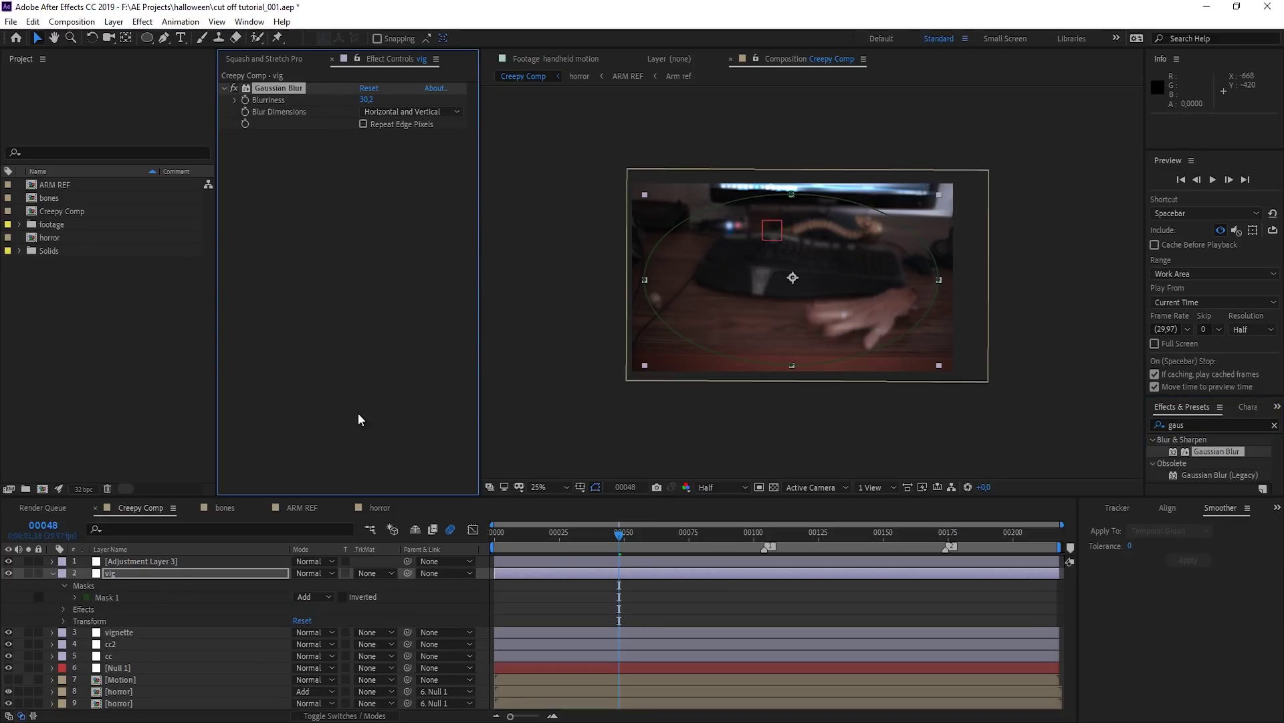
Step: Set the vig layer's mask mode to Subtract and its mask feather to 100 pixels
click(328, 596)
click(341, 641)
key(f)
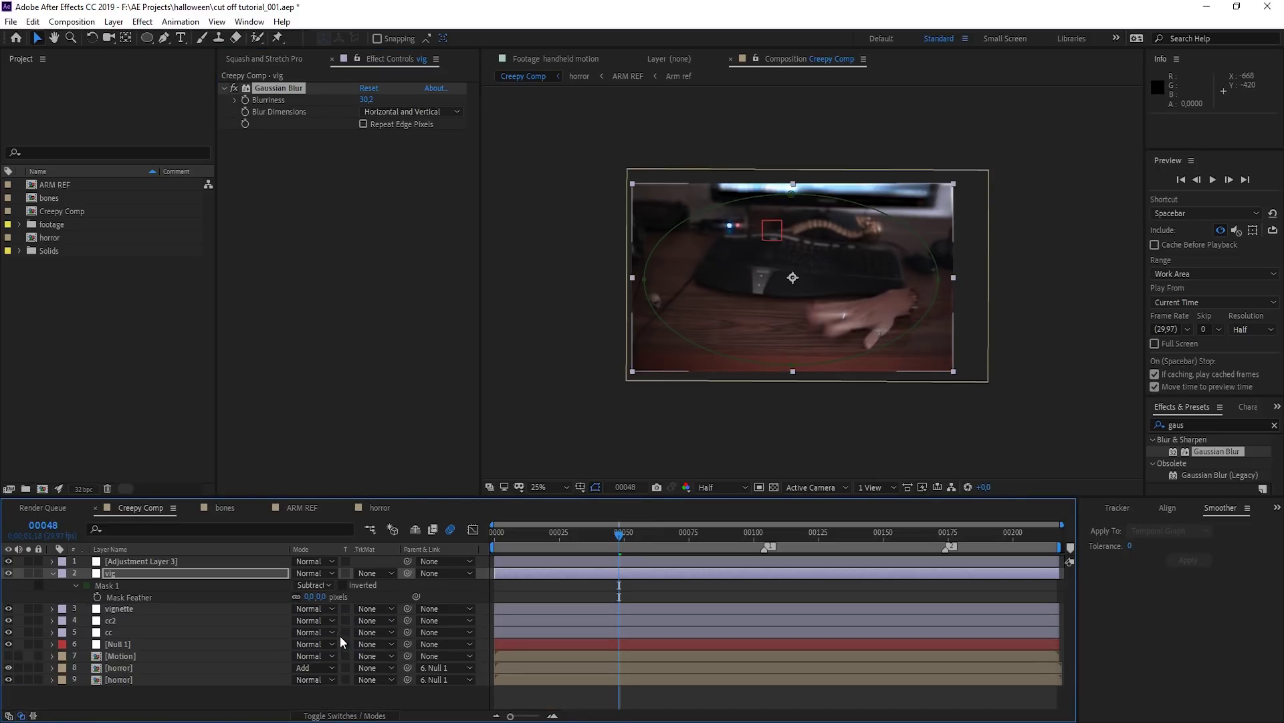
click(323, 597)
text(100)
key(Return)
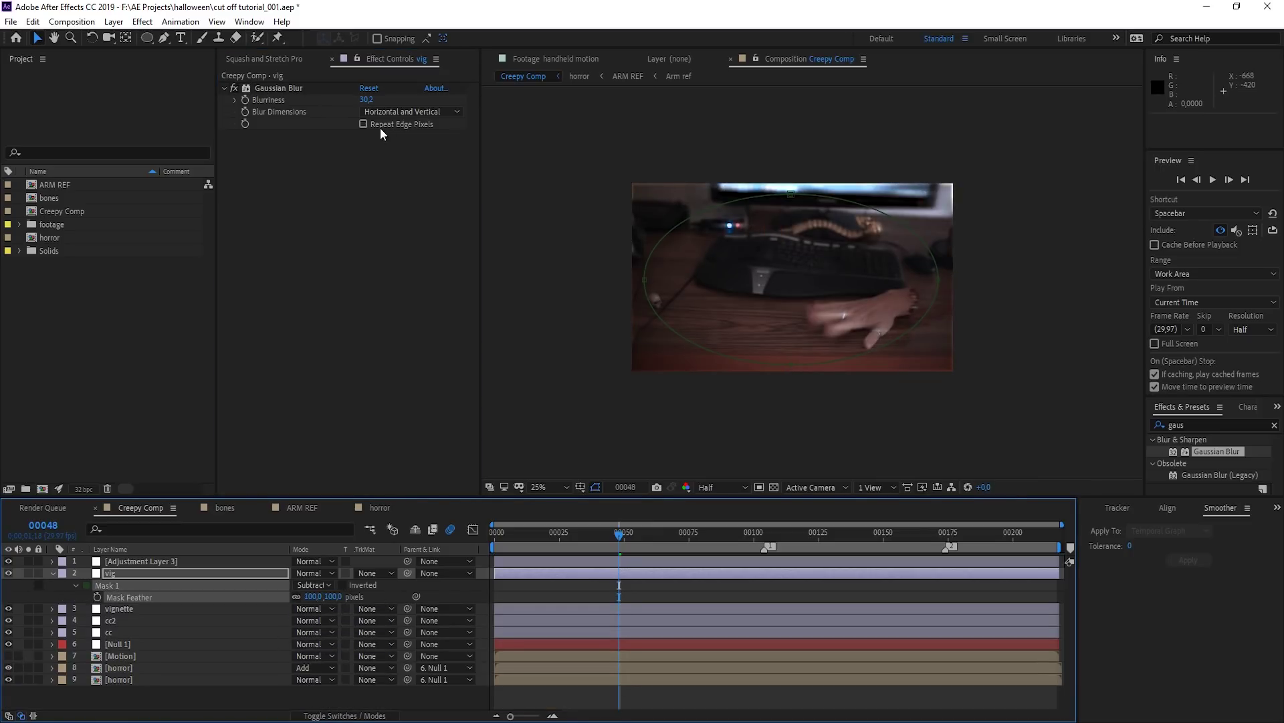
scroll(643, 209, up, 1)
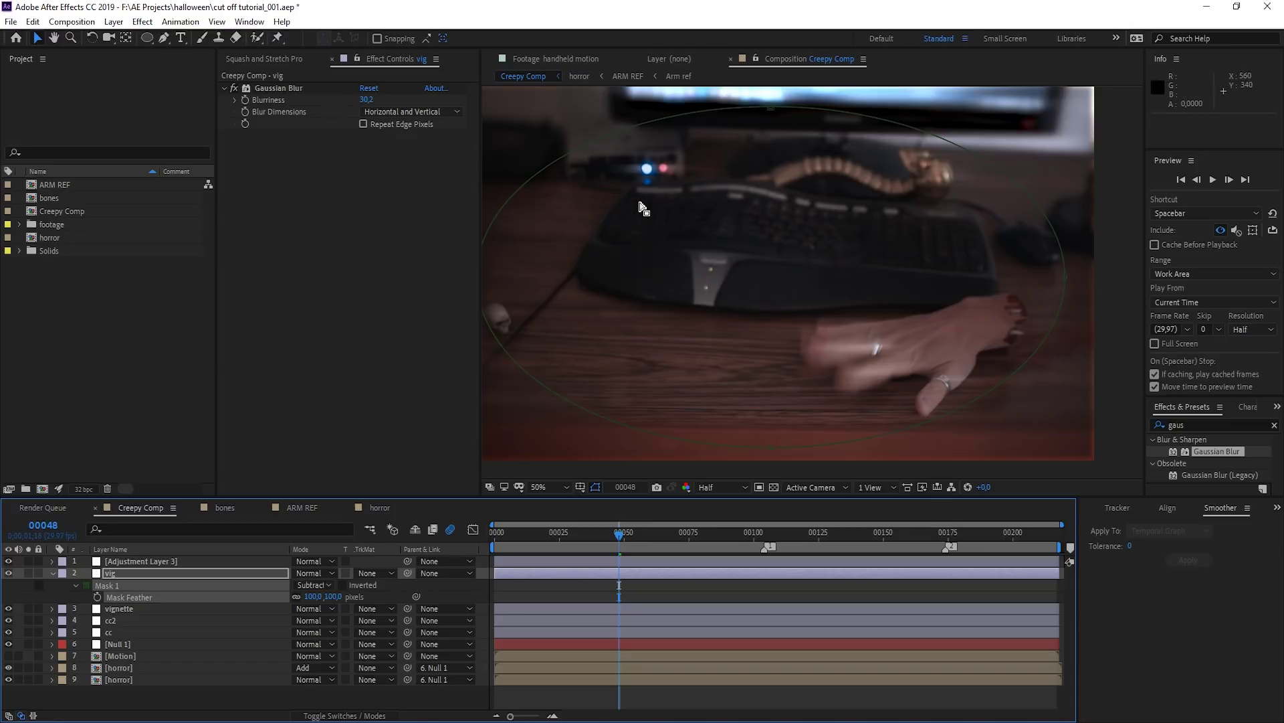